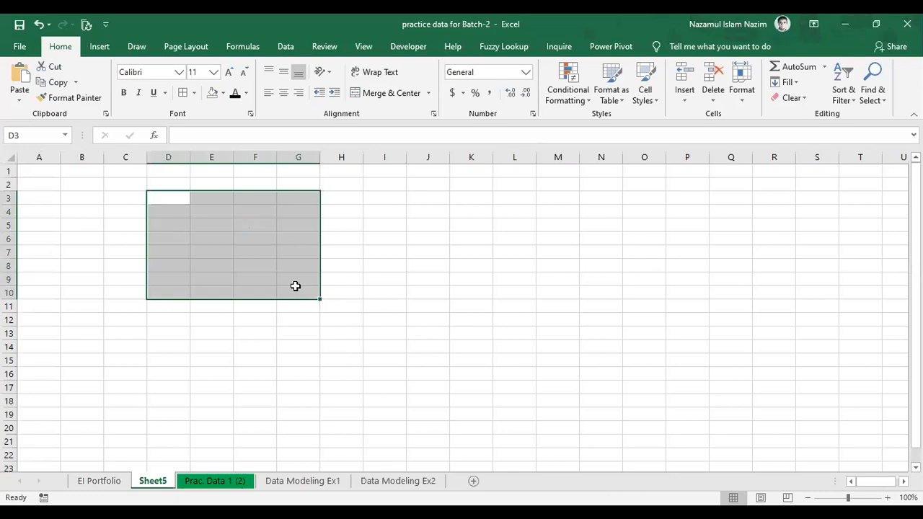
pyautogui.click(320, 361)
pyautogui.click(324, 321)
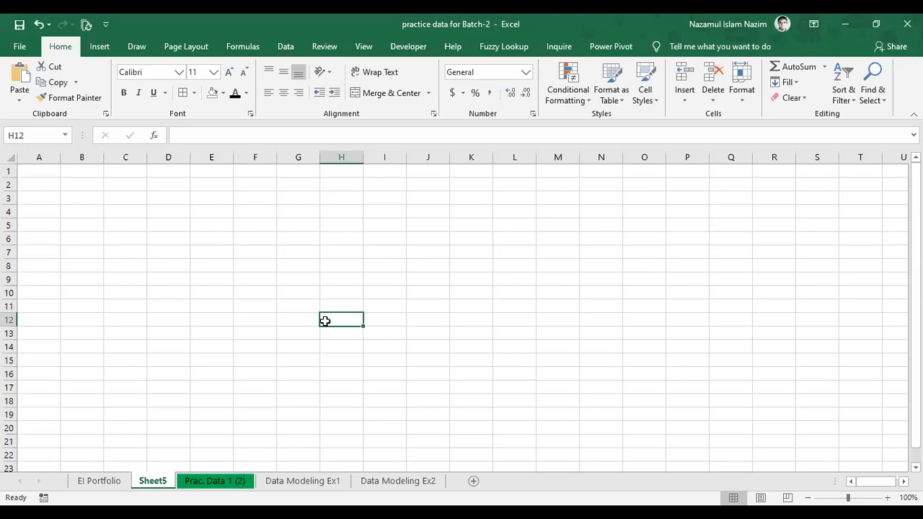
pyautogui.click(151, 253)
pyautogui.click(286, 364)
pyautogui.click(209, 225)
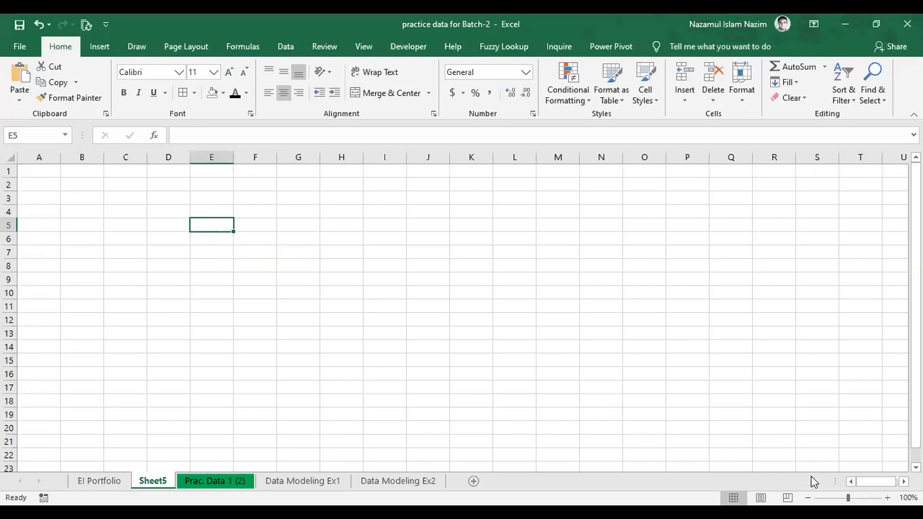
pyautogui.hotkey('alt', 'Tab')
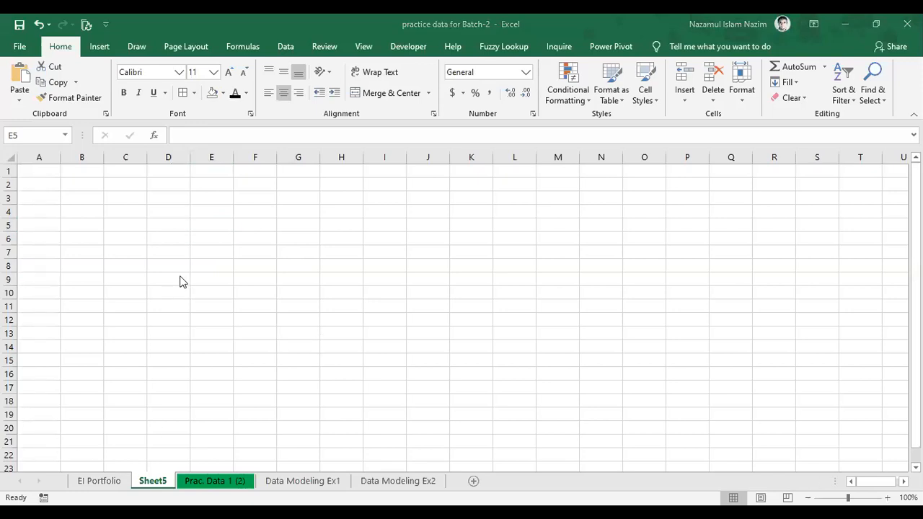
pyautogui.click(207, 222)
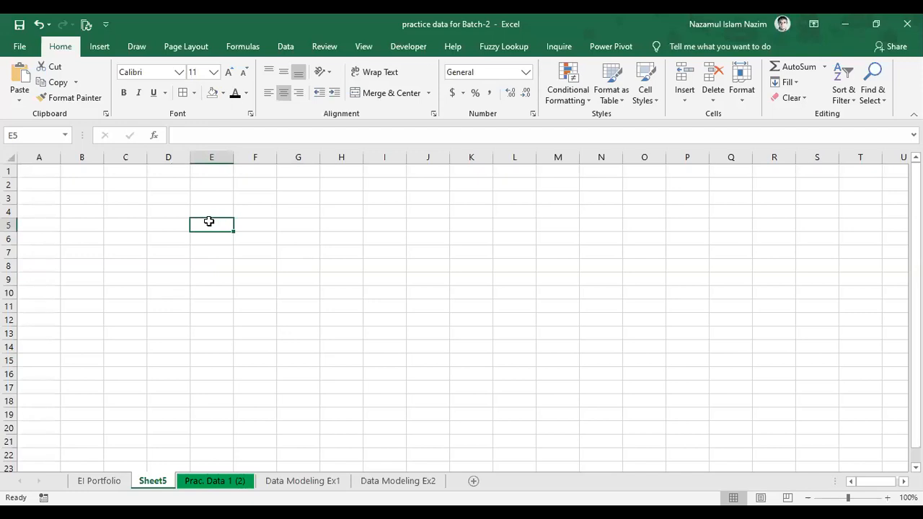
pyautogui.click(426, 252)
pyautogui.click(274, 241)
pyautogui.click(197, 264)
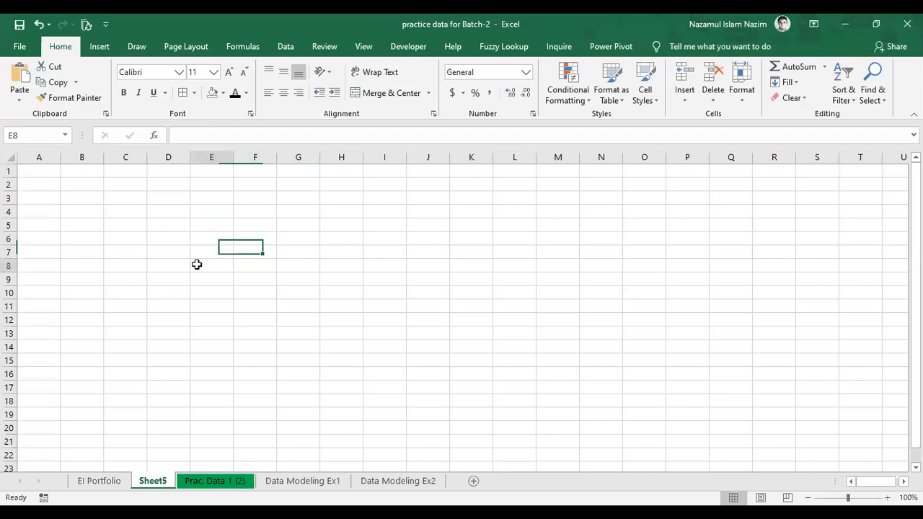
pyautogui.click(173, 226)
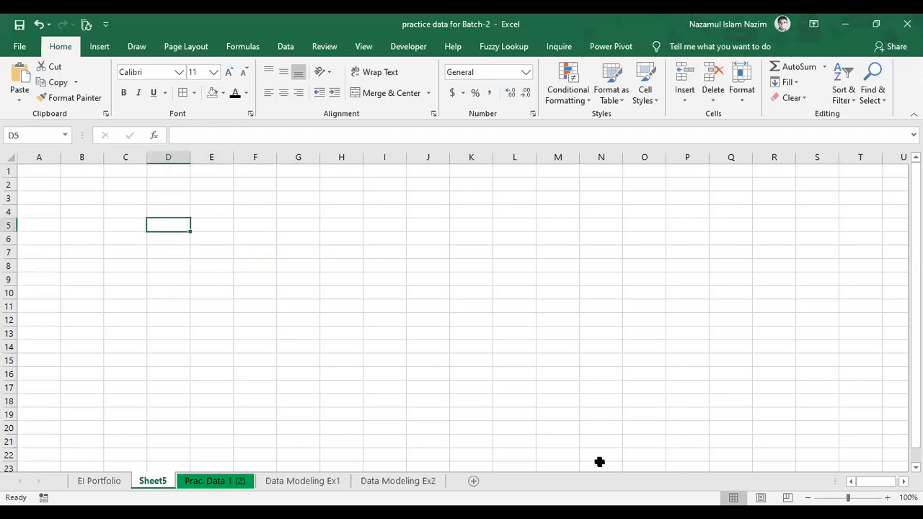
pyautogui.click(427, 265)
pyautogui.click(240, 248)
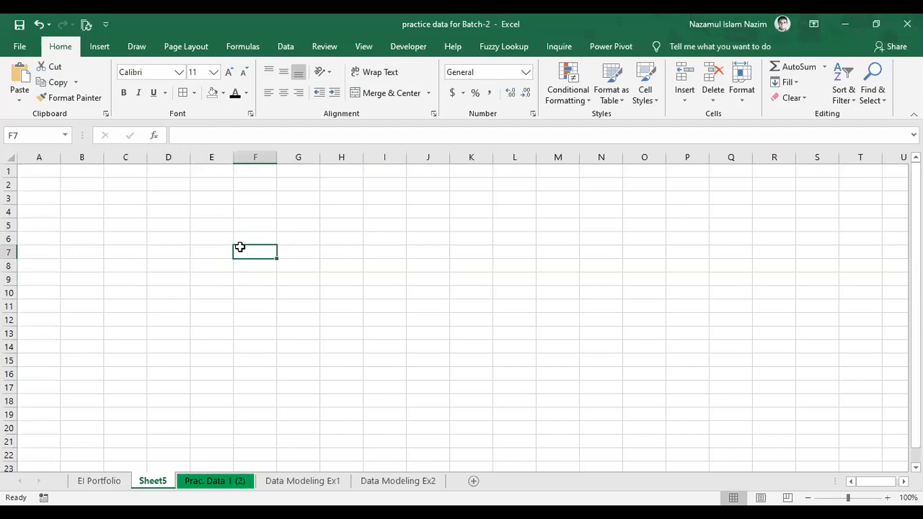
pyautogui.click(175, 318)
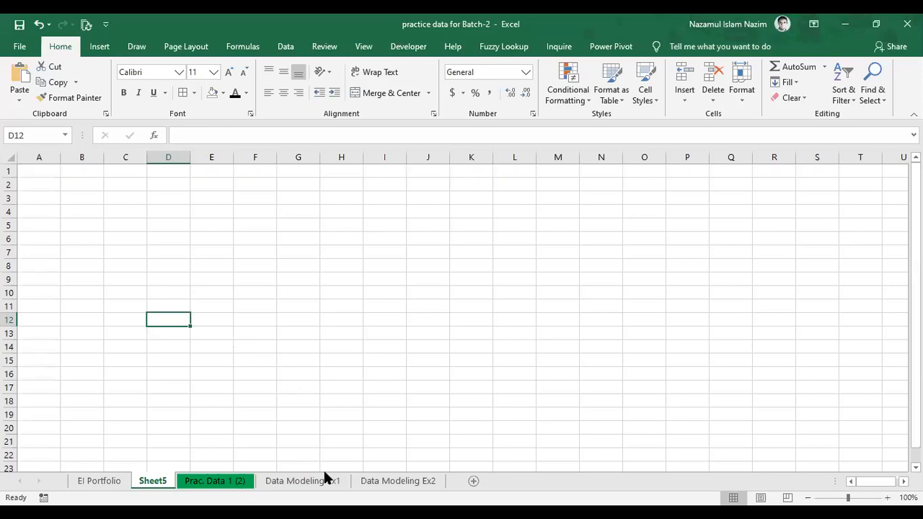
pyautogui.click(272, 292)
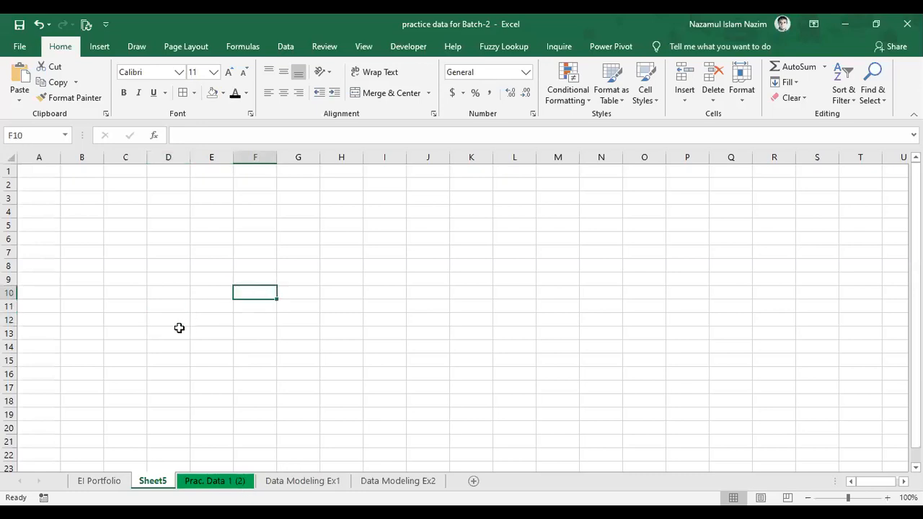
pyautogui.click(213, 252)
pyautogui.click(260, 294)
pyautogui.click(202, 238)
pyautogui.click(254, 270)
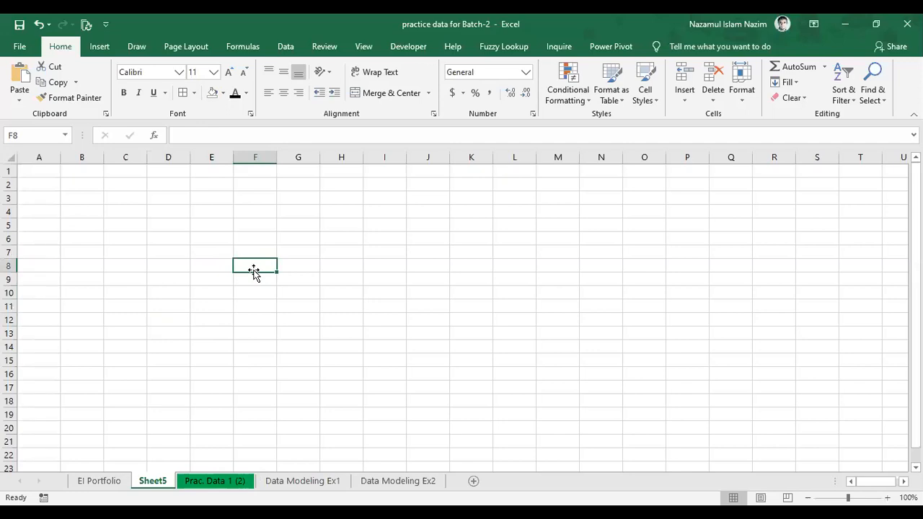
pyautogui.click(237, 278)
pyautogui.click(256, 226)
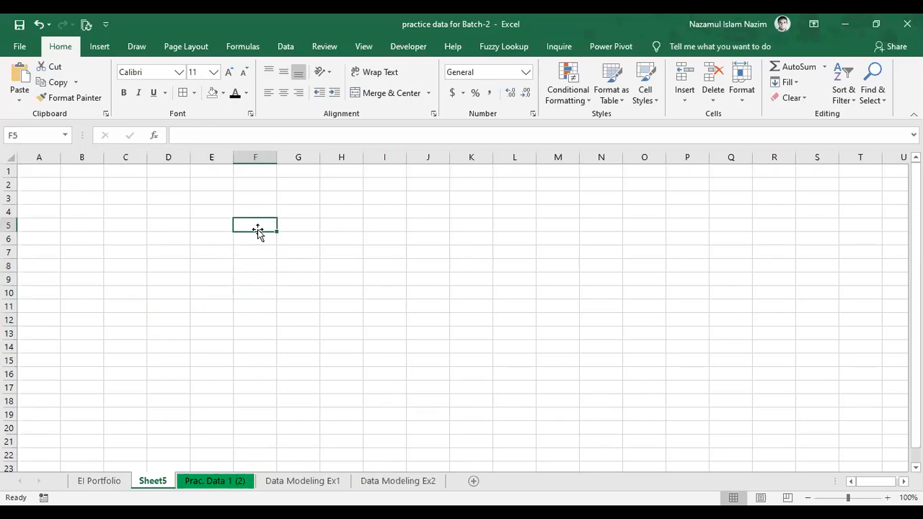
# Enter the headers A, B and Total in cells F4 to H4
pyautogui.click(254, 210)
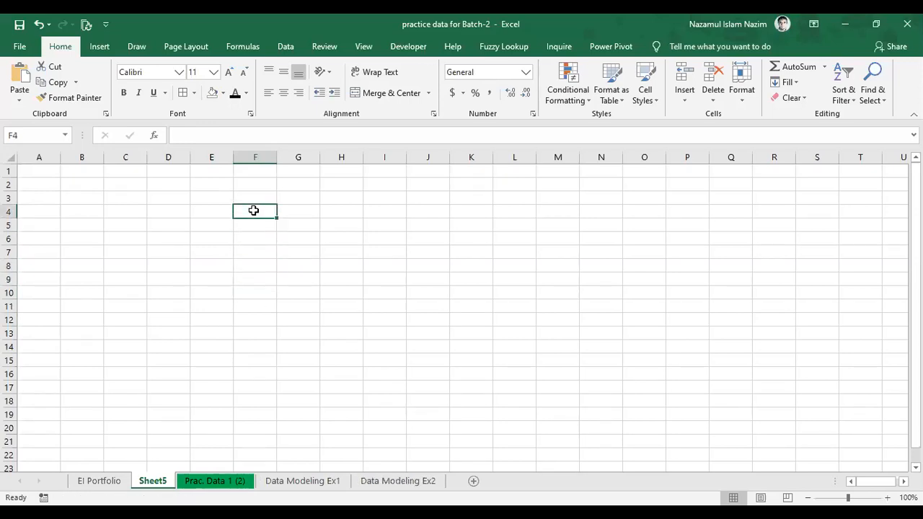
pyautogui.write('A')
pyautogui.press('Tab')
pyautogui.write('B')
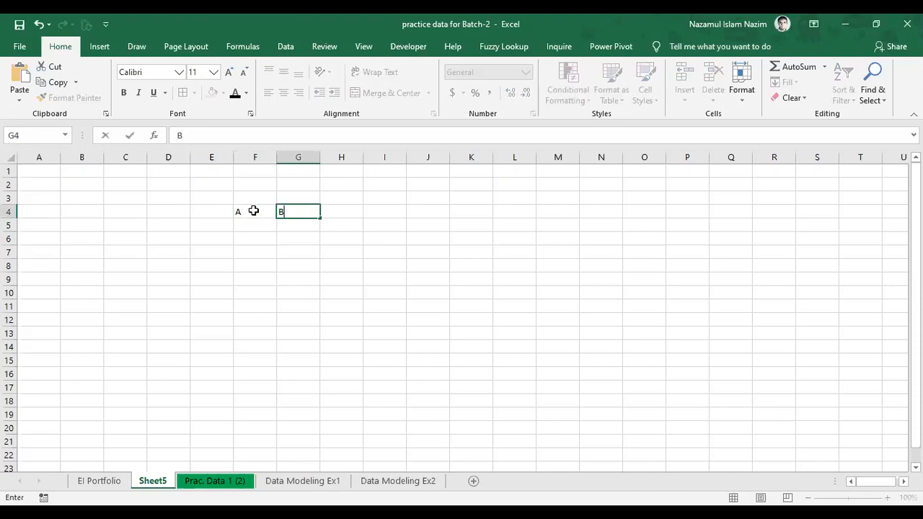
pyautogui.press('Tab')
pyautogui.write('Total')
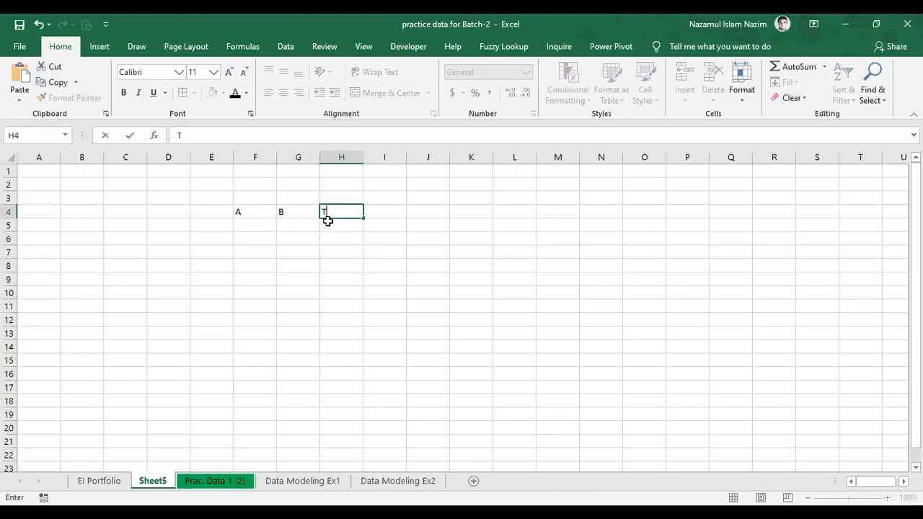
pyautogui.press('Tab')
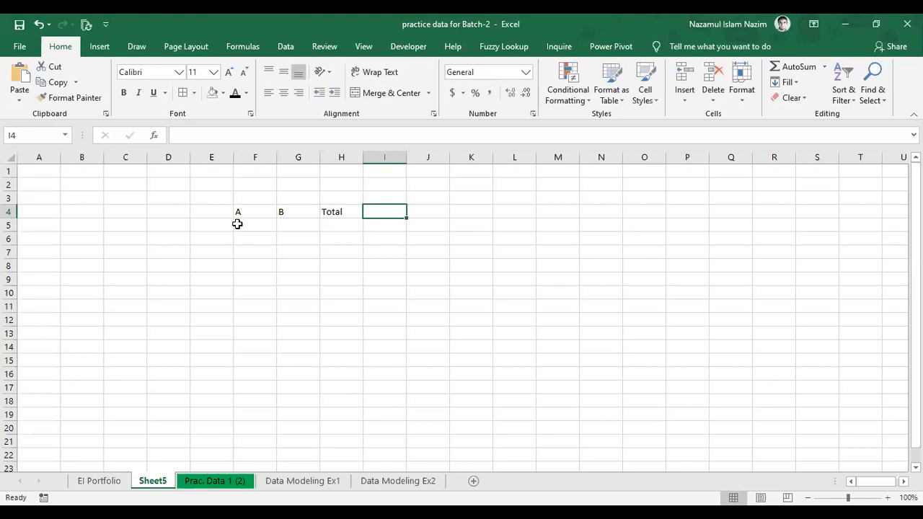
# Enter 50 in F5 and 100 in G5, and sum both values in H5 with AutoSum
pyautogui.click(258, 228)
pyautogui.write('50')
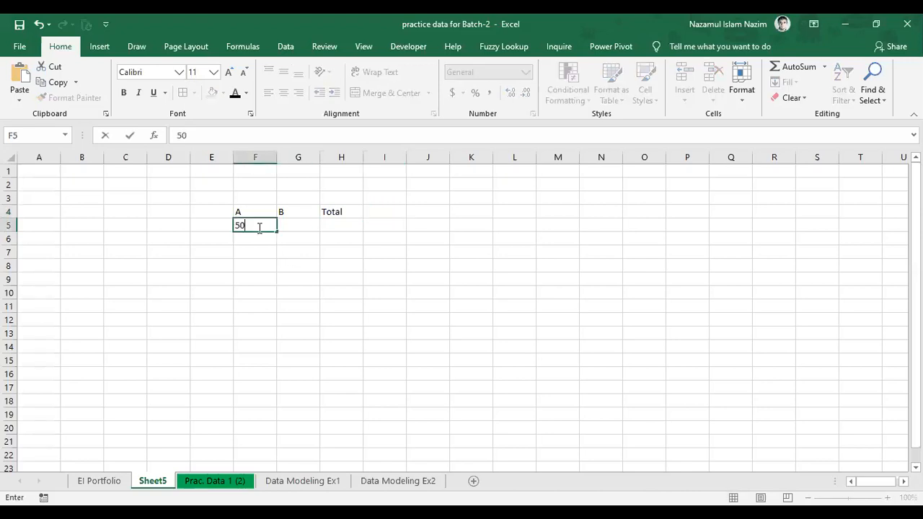
pyautogui.press('Tab')
pyautogui.write('100')
pyautogui.press('Tab')
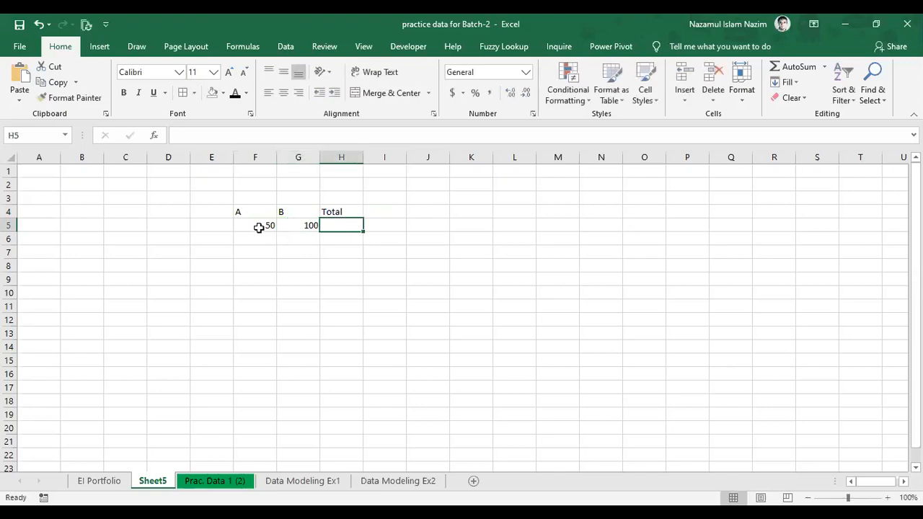
pyautogui.hotkey('alt', '=')
pyautogui.press('Return')
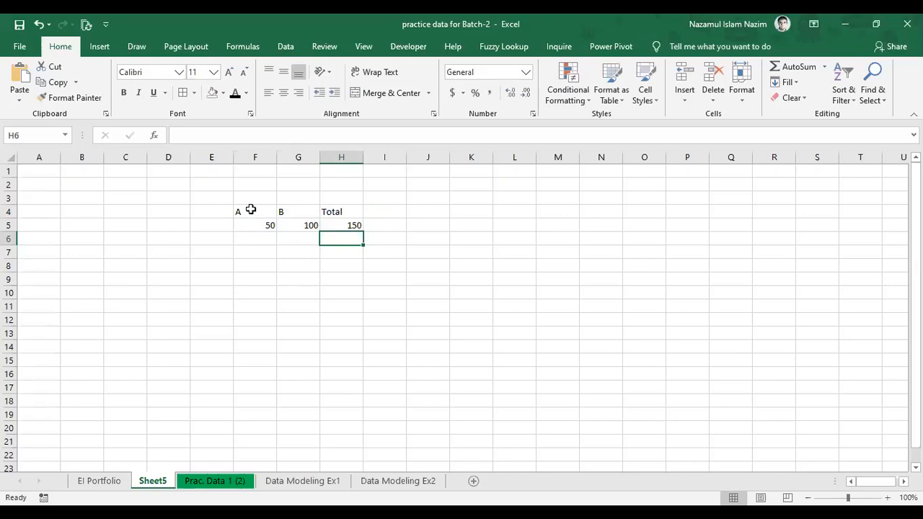
# Centre the contents of the table F4:H5 horizontally
pyautogui.moveTo(250, 210); pyautogui.dragTo(352, 226)
pyautogui.click(284, 93)
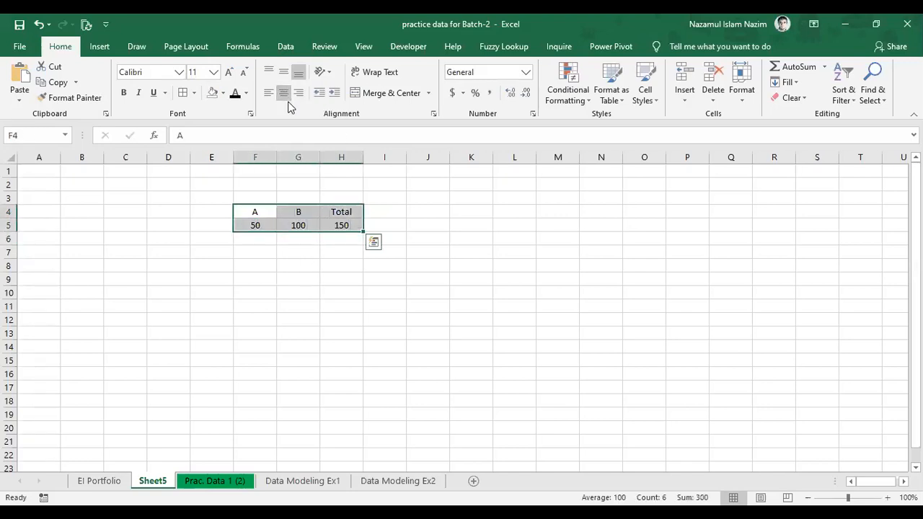
pyautogui.click(340, 292)
pyautogui.click(341, 225)
pyautogui.click(341, 292)
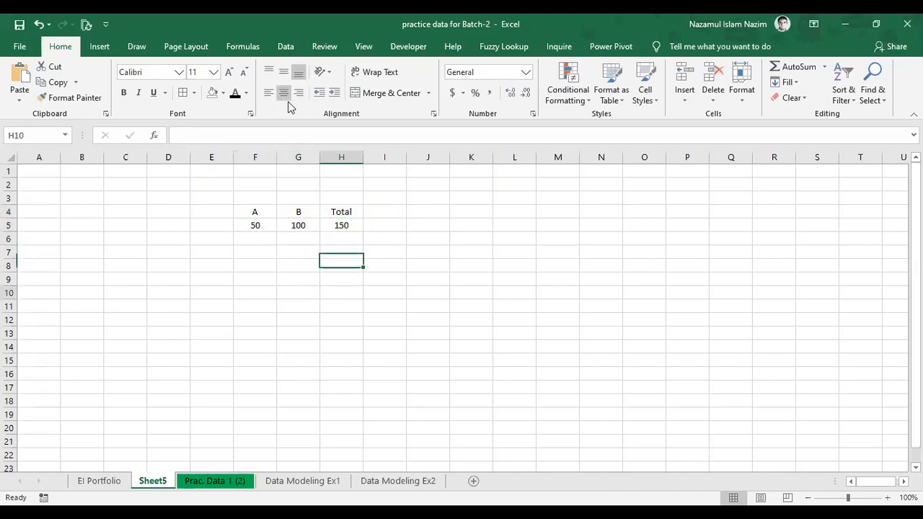
# Add borders to all cells of the table F4:H5 and shade its header row light grey
pyautogui.click(253, 210)
pyautogui.hotkey('ctrl', 'a')
pyautogui.click(184, 94)
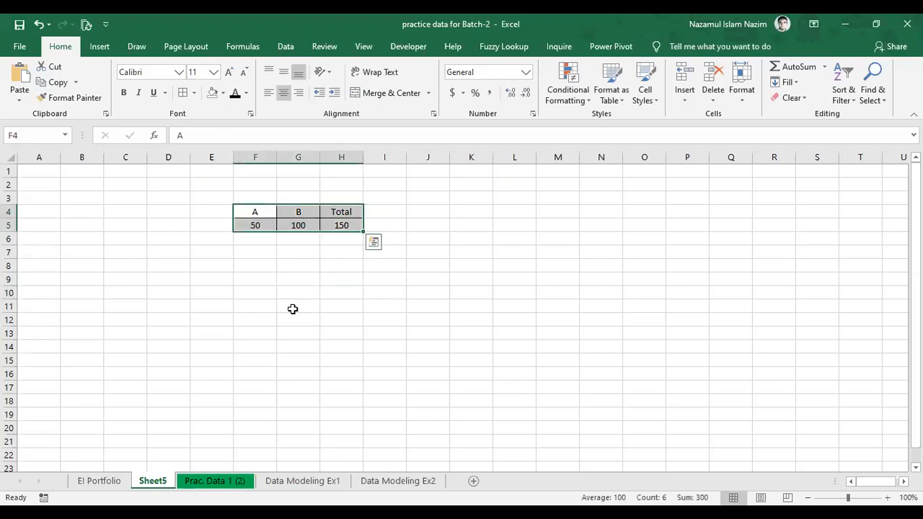
pyautogui.click(340, 306)
pyautogui.moveTo(249, 213); pyautogui.dragTo(346, 212)
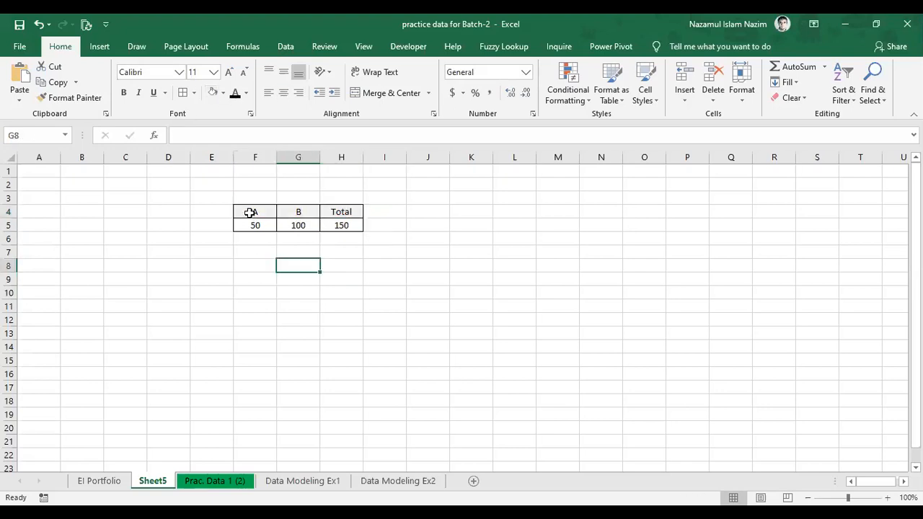
# Show the sheet's formulas to examine the cells in row 5, and return to displaying values
pyautogui.moveTo(247, 210); pyautogui.dragTo(315, 212)
pyautogui.hotkey('ctrl', '`')
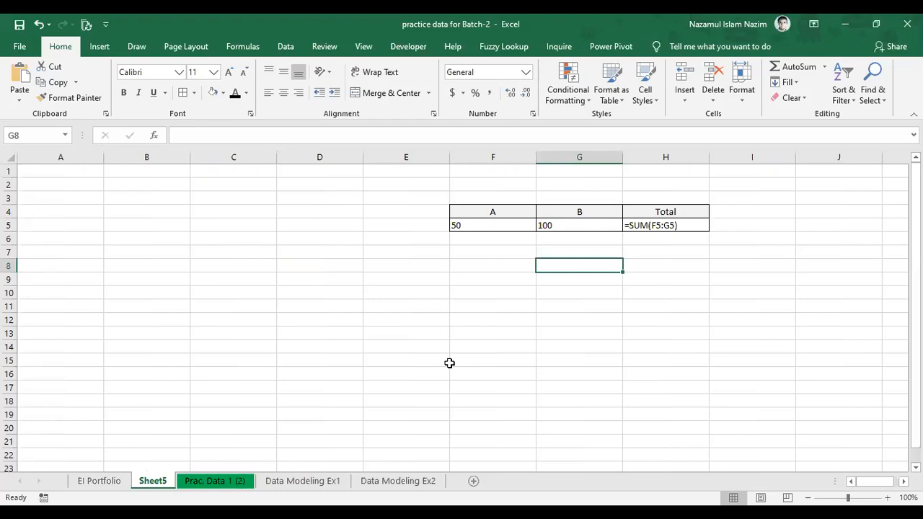
pyautogui.press('Up')
pyautogui.press('Up')
pyautogui.press('Up')
pyautogui.press('Left')
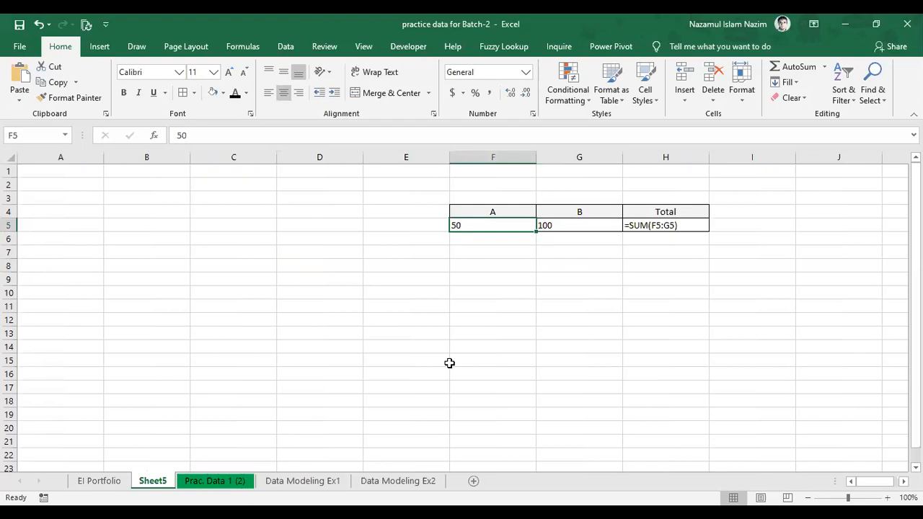
pyautogui.click(595, 225)
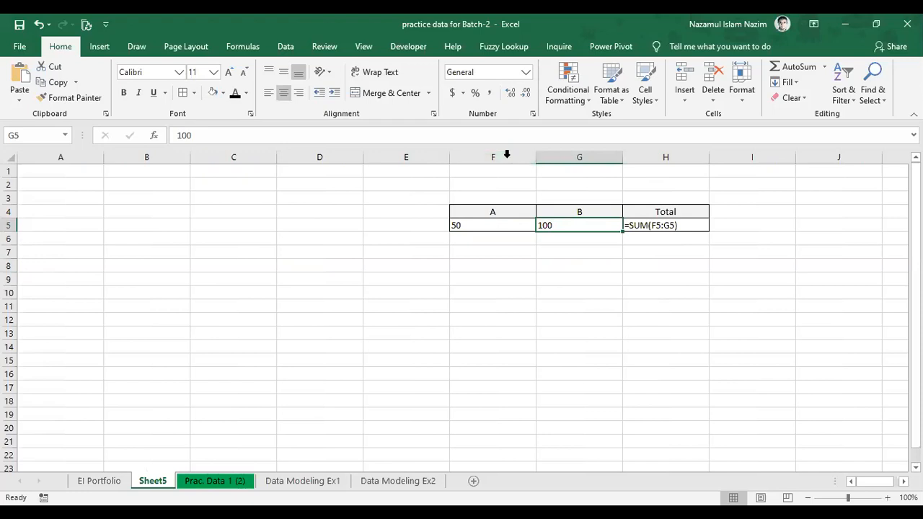
pyautogui.press('Left')
pyautogui.press('Right')
pyautogui.hotkey('alt', 'Tab')
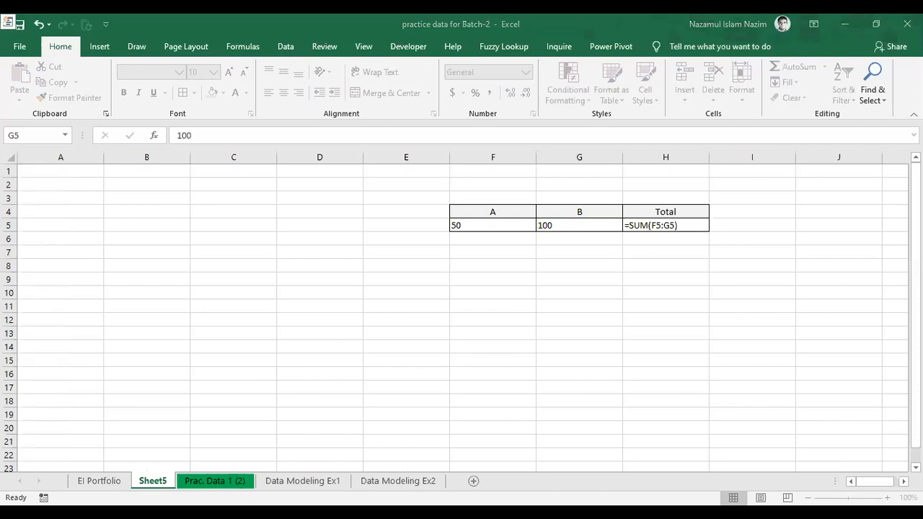
pyautogui.click(642, 239)
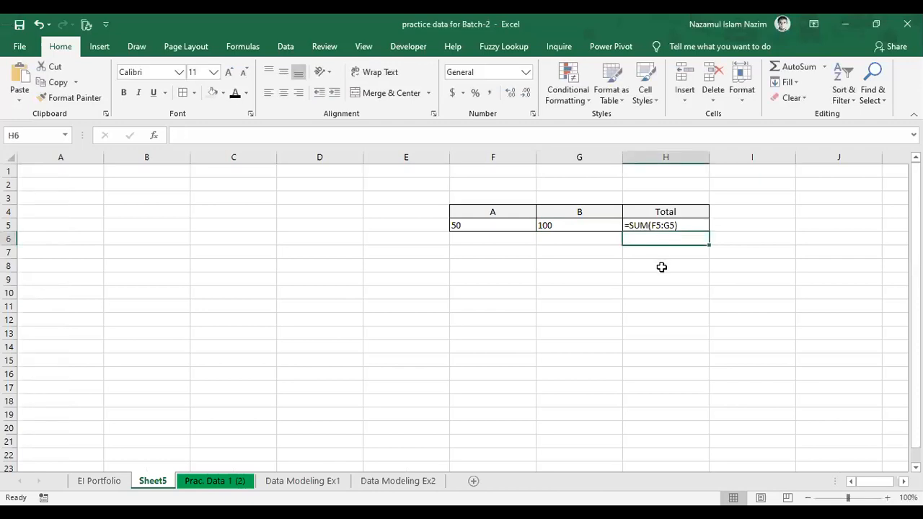
pyautogui.hotkey('ctrl', '`')
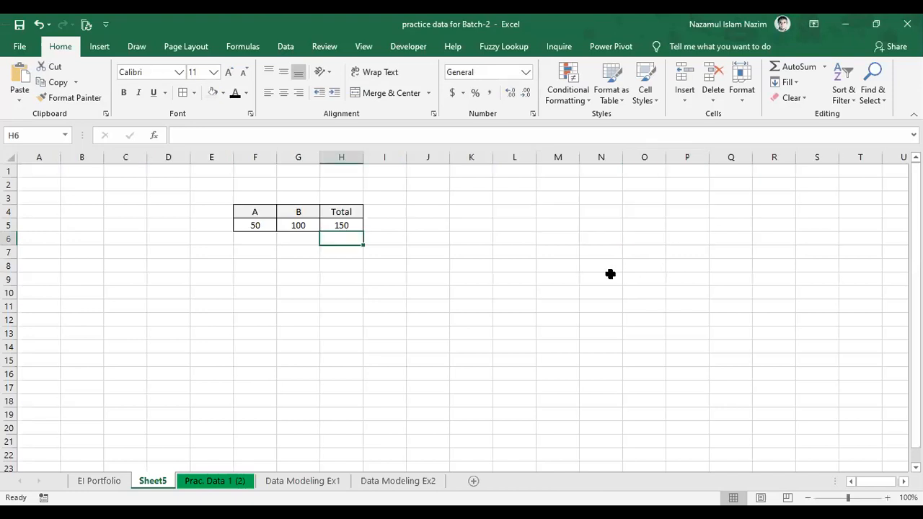
pyautogui.press('Down')
pyautogui.press('Down')
pyautogui.press('Down')
pyautogui.press('Right')
pyautogui.press('Up')
pyautogui.press('Up')
pyautogui.press('Up')
pyautogui.press('Up')
pyautogui.press('Left')
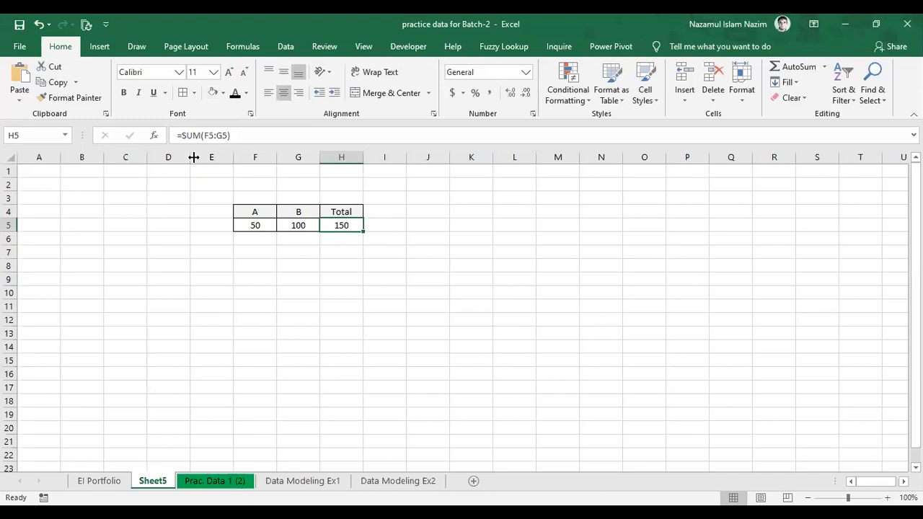
# Jump to the last used cell of the sheet, H5, from different positions
pyautogui.hotkey('ctrl', 'End')
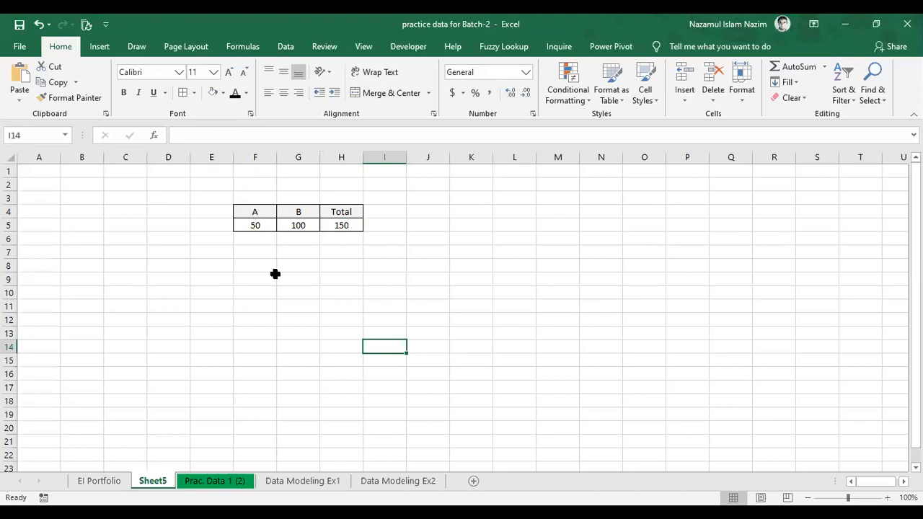
pyautogui.hotkey('ctrl', 'End')
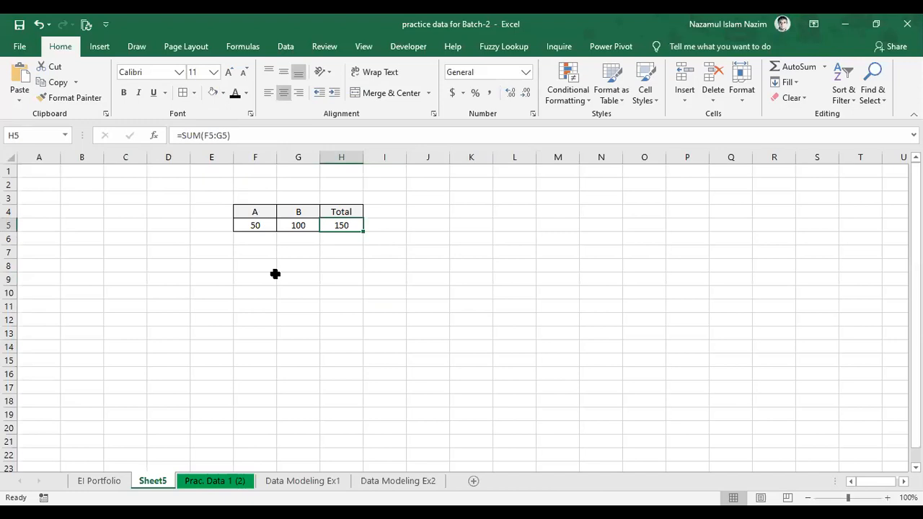
pyautogui.press('Down')
pyautogui.press('Down')
pyautogui.press('Down')
pyautogui.hotkey('ctrl', 'End')
# Copy the Total formula in H5 and move to M10 as the destination cell
pyautogui.hotkey('ctrl', 'c')
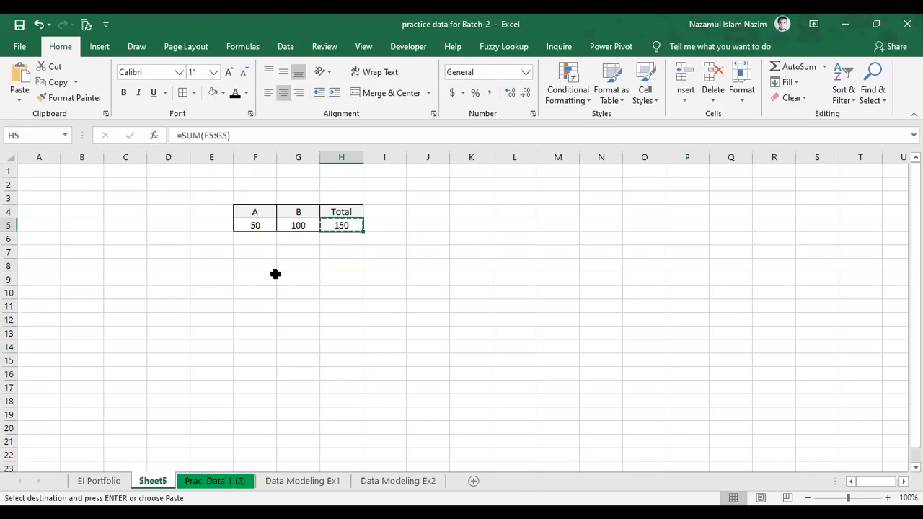
pyautogui.press('Right')
pyautogui.press('Right')
pyautogui.press('Right')
pyautogui.press('Right')
pyautogui.press('Right')
pyautogui.press('Down')
pyautogui.press('Down')
pyautogui.press('Down')
pyautogui.press('Down')
pyautogui.press('Down')
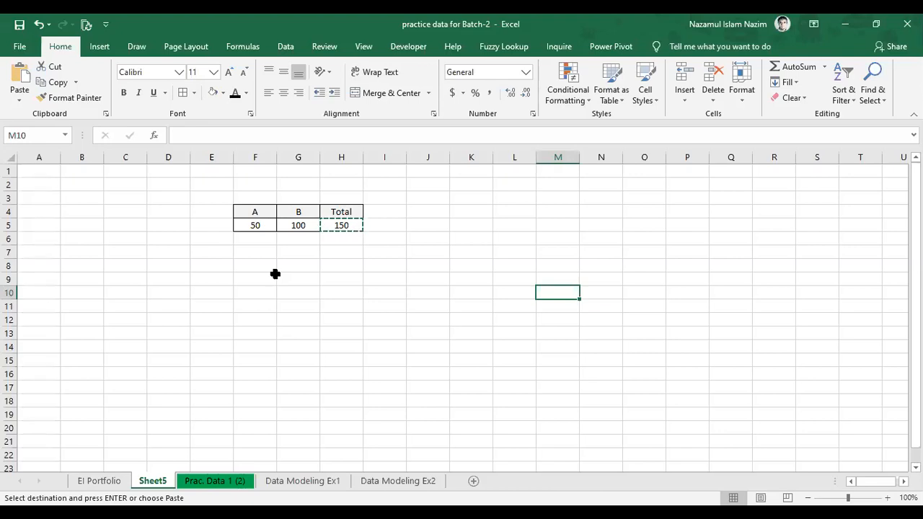
# Copy the value of cell F5, including its formatting, into cell J8
pyautogui.click(269, 228)
pyautogui.hotkey('ctrl', 'c')
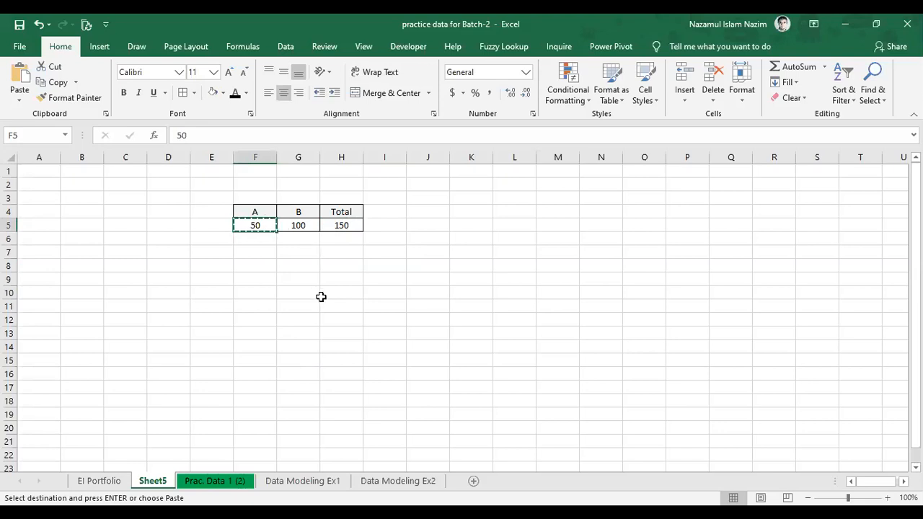
pyautogui.click(248, 282)
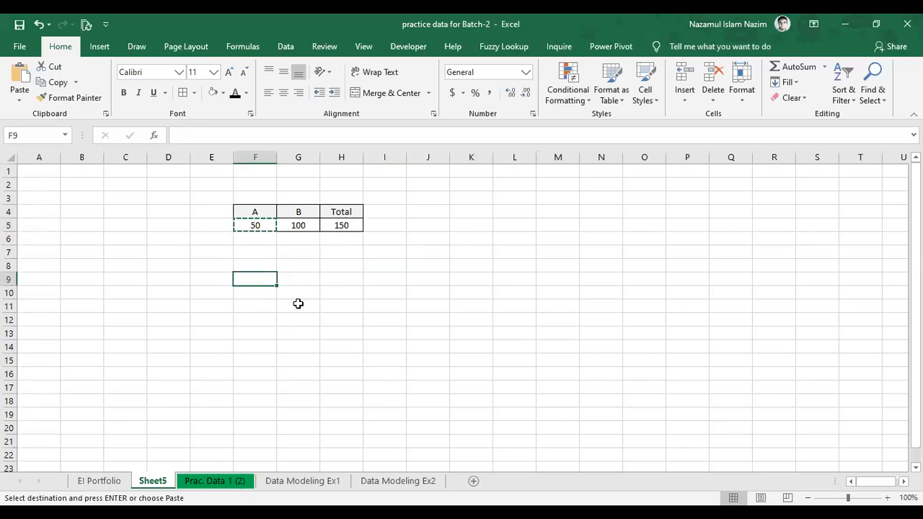
pyautogui.press('Right')
pyautogui.press('Right')
pyautogui.press('Right')
pyautogui.press('Right')
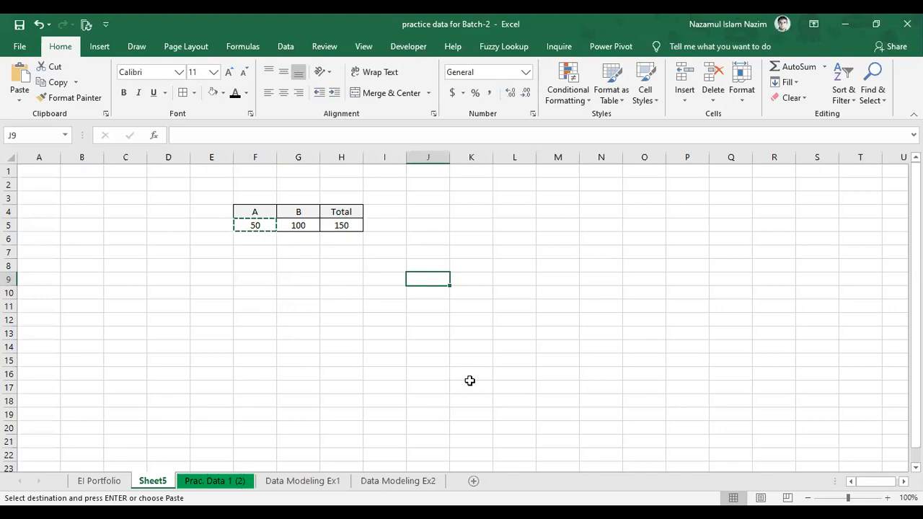
pyautogui.click(254, 226)
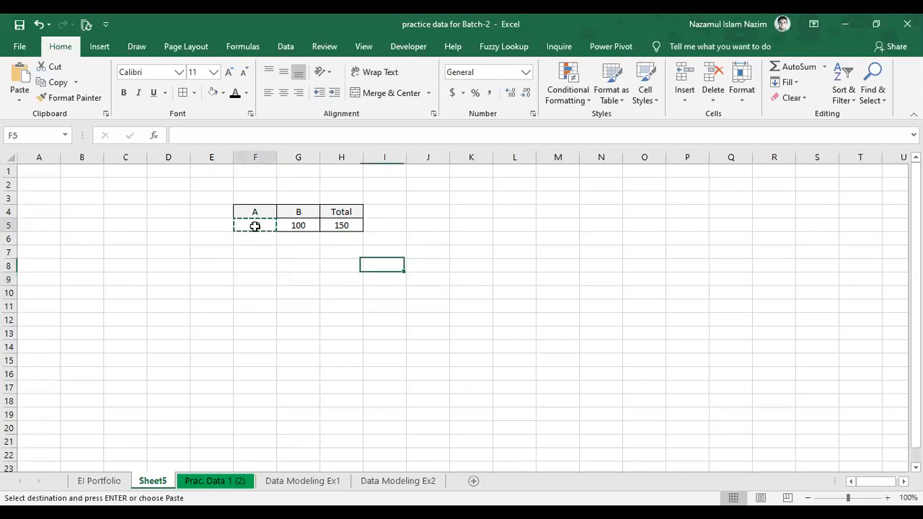
pyautogui.rightClick(254, 226)
pyautogui.click(309, 274)
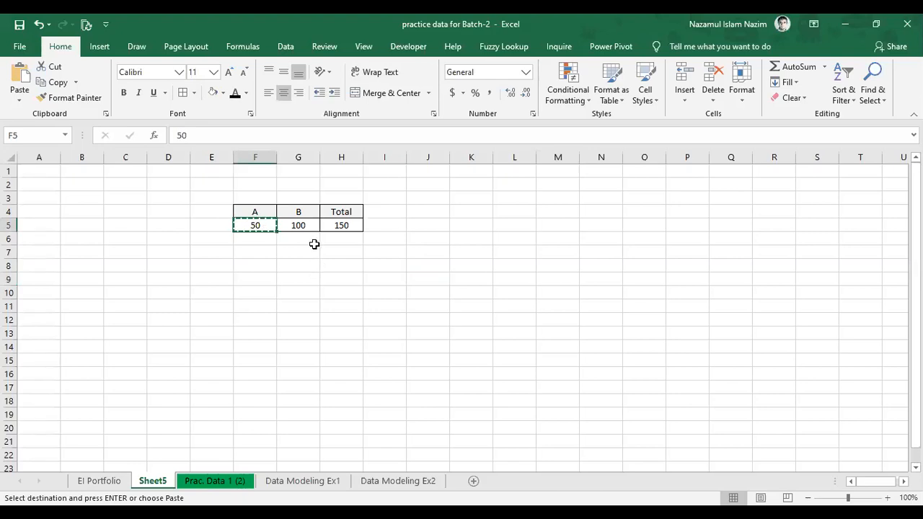
pyautogui.click(427, 265)
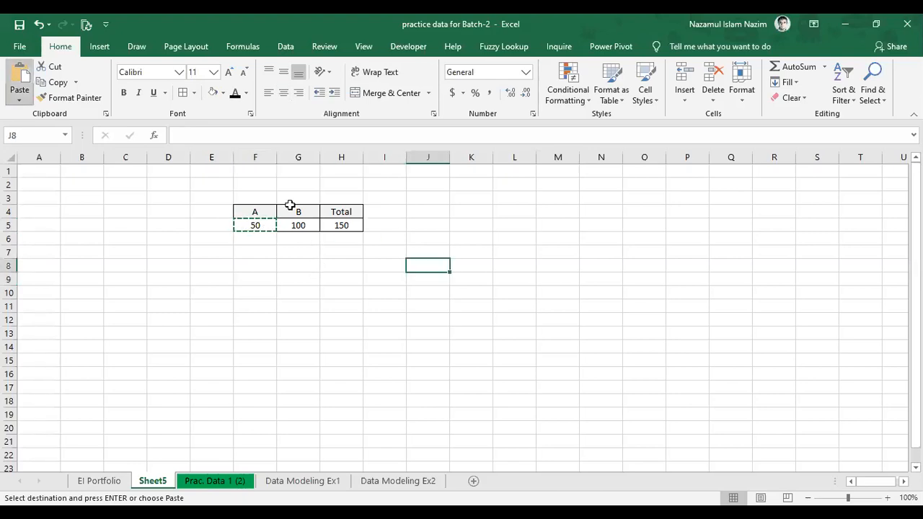
pyautogui.hotkey('ctrl', 'v')
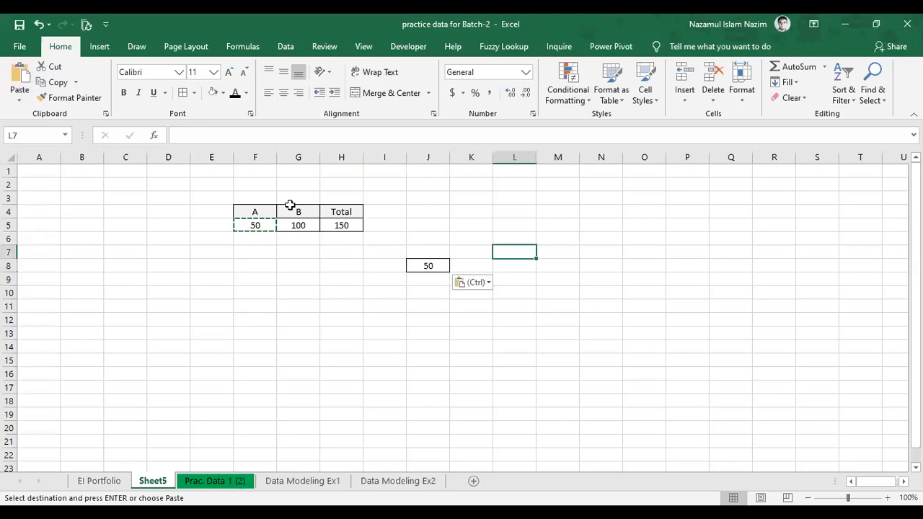
# Copy the value of cell G5, including its formatting, into cell K8
pyautogui.click(310, 226)
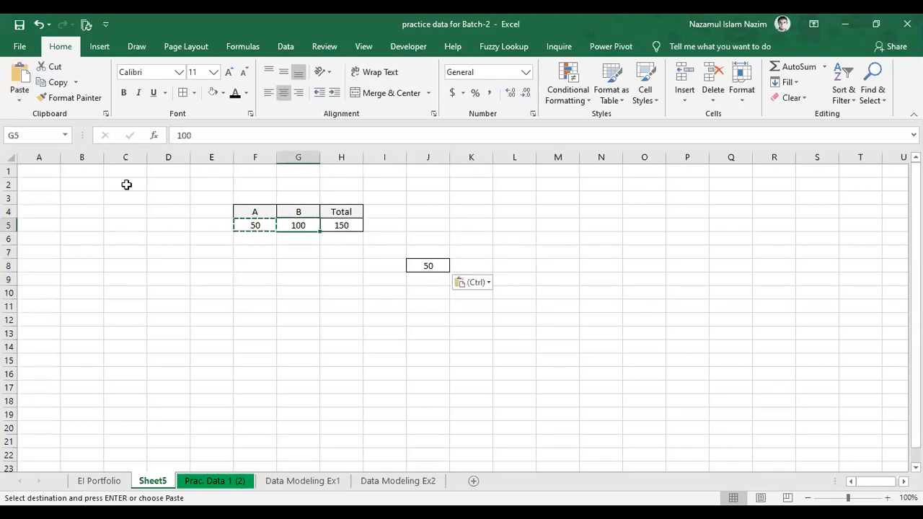
pyautogui.hotkey('ctrl', 'c')
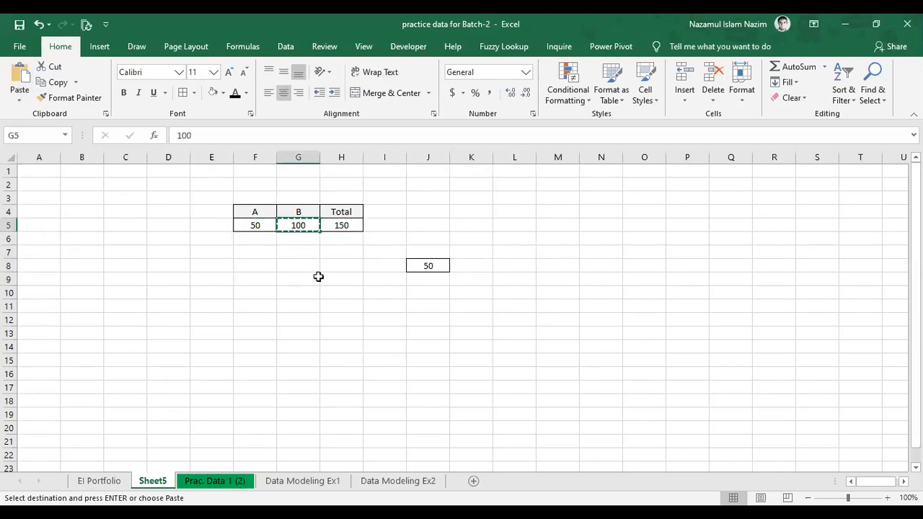
pyautogui.press('Right')
pyautogui.press('Right')
pyautogui.press('Right')
pyautogui.press('Right')
pyautogui.press('Down')
pyautogui.press('Down')
pyautogui.press('Down')
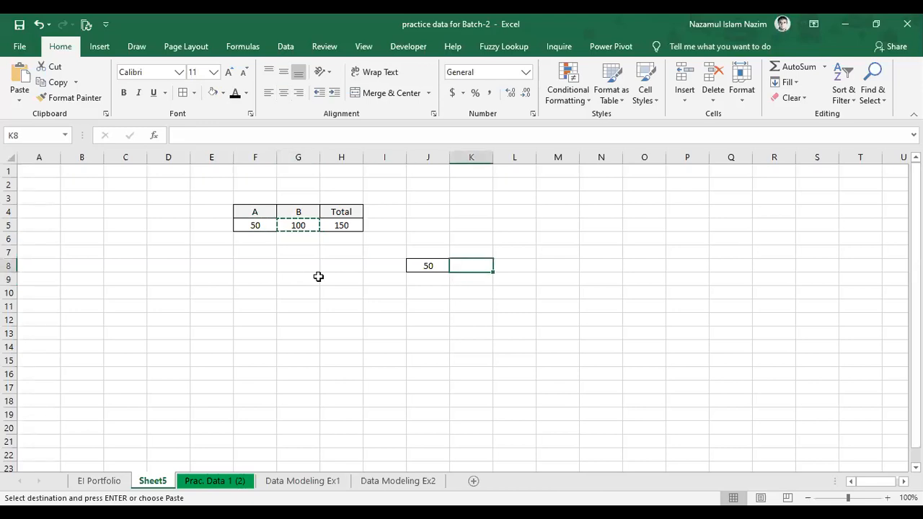
pyautogui.hotkey('ctrl', 'v')
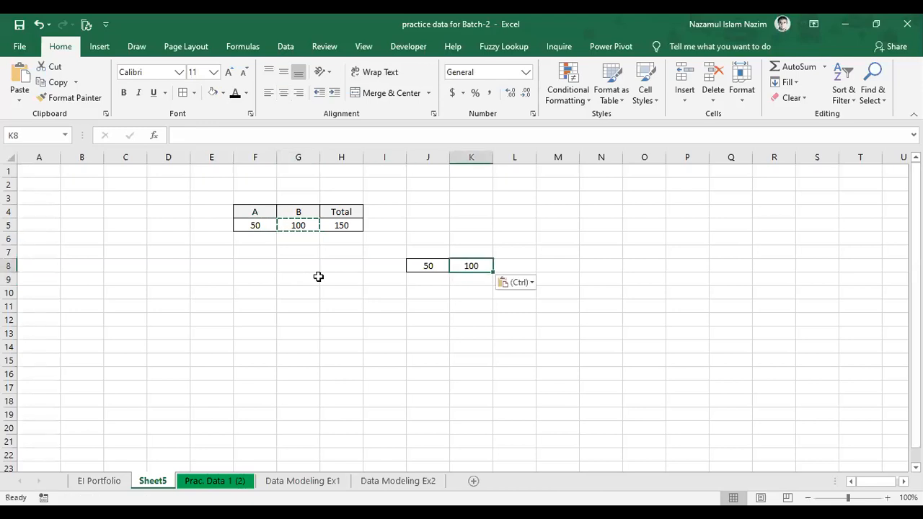
# Copy the Total formula from H5 and paste it into M9, five columns across and four rows down
pyautogui.press('Left')
pyautogui.press('Left')
pyautogui.press('Left')
pyautogui.press('Up')
pyautogui.press('Up')
pyautogui.press('Up')
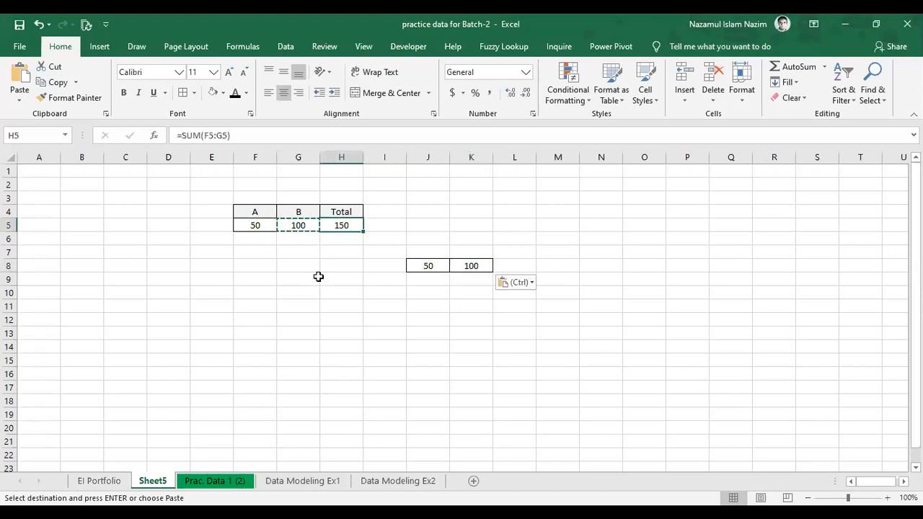
pyautogui.click(557, 280)
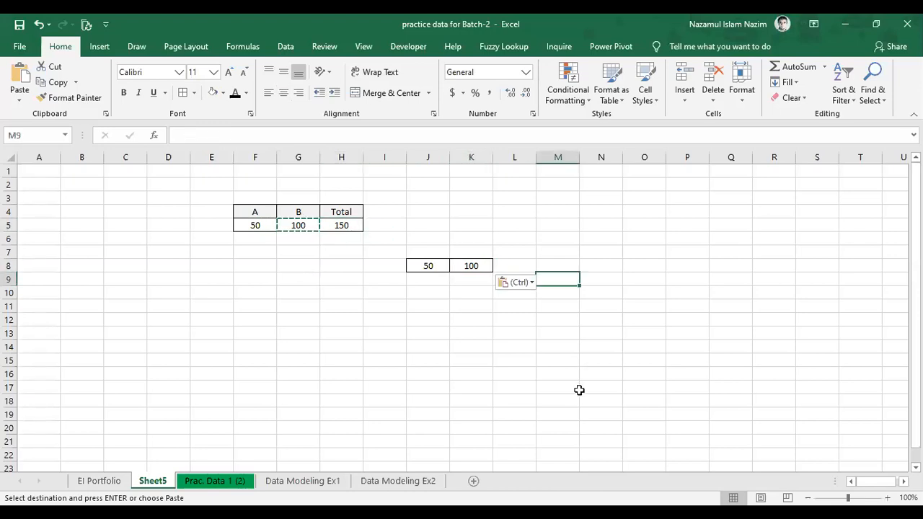
pyautogui.press('Left')
pyautogui.press('Left')
pyautogui.press('Left')
pyautogui.press('Left')
pyautogui.press('Left')
pyautogui.press('Up')
pyautogui.press('Up')
pyautogui.press('Up')
pyautogui.press('Up')
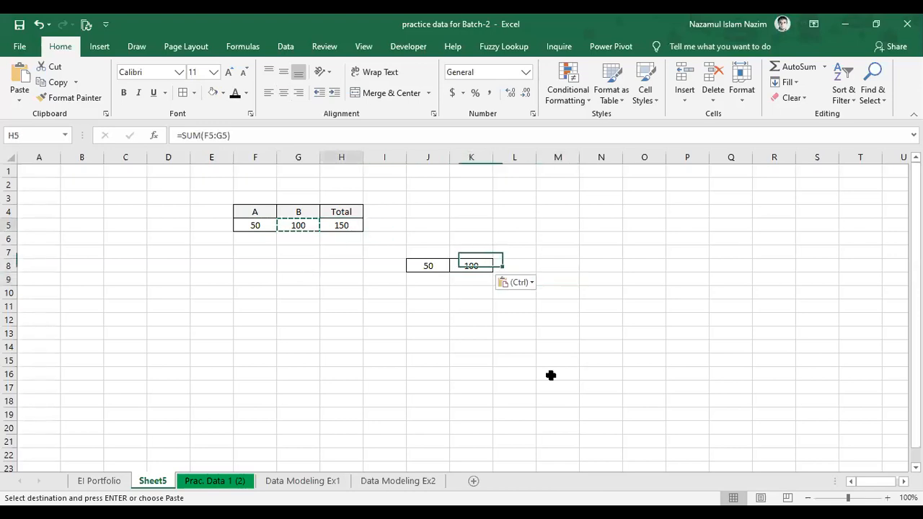
pyautogui.hotkey('ctrl', 'c')
pyautogui.press('Right')
pyautogui.press('Right')
pyautogui.press('Right')
pyautogui.press('Right')
pyautogui.press('Right')
pyautogui.press('Down')
pyautogui.press('Down')
pyautogui.press('Down')
pyautogui.press('Down')
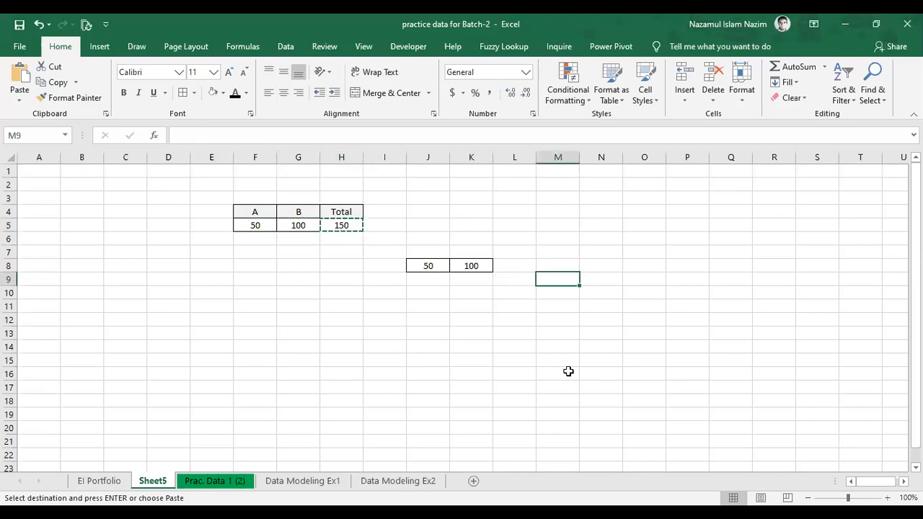
pyautogui.press('Left')
pyautogui.press('Up')
pyautogui.press('Right')
pyautogui.press('Down')
pyautogui.hotkey('ctrl', 'v')
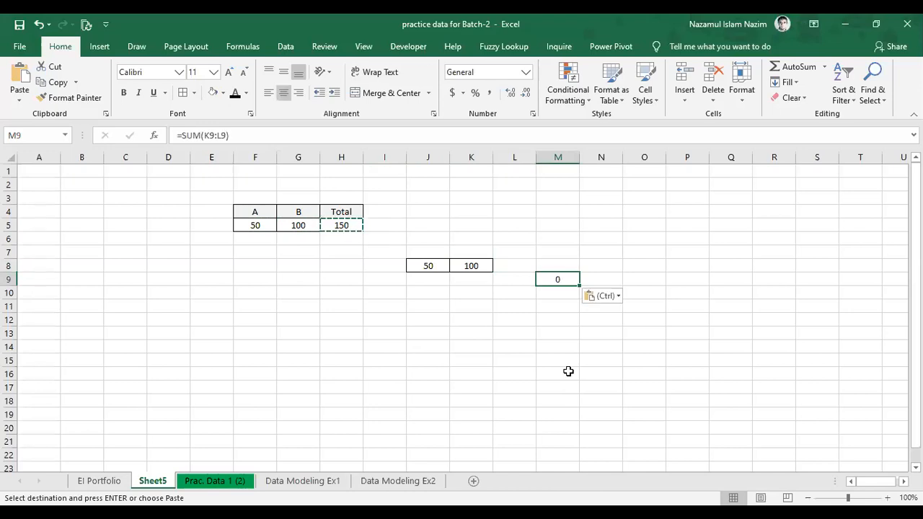
# Paste the copied Total formula into L8, directly beside the copied values in J8 and K8
pyautogui.press('Left')
pyautogui.press('Up')
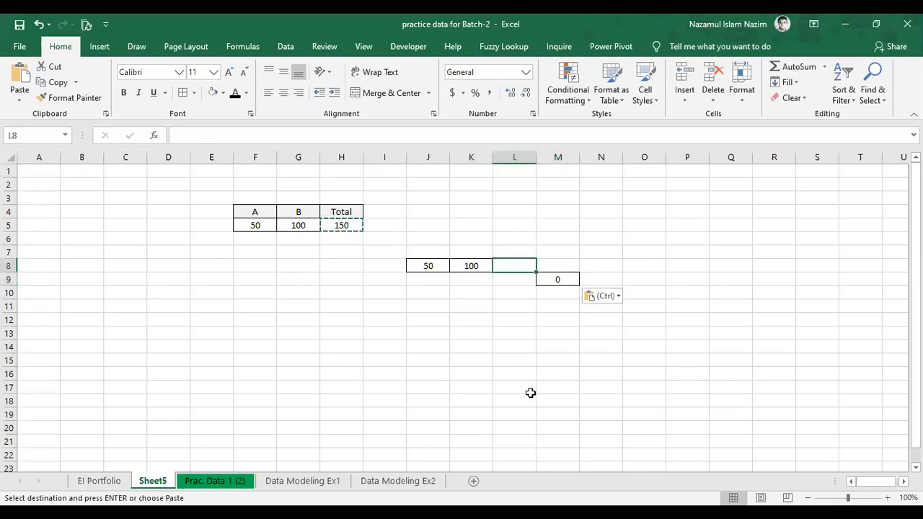
pyautogui.press('ctrl')
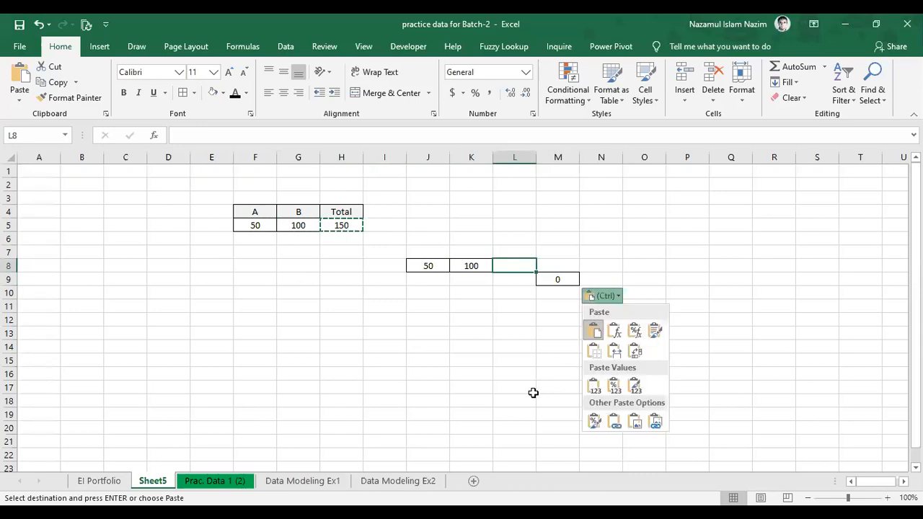
pyautogui.press('Escape')
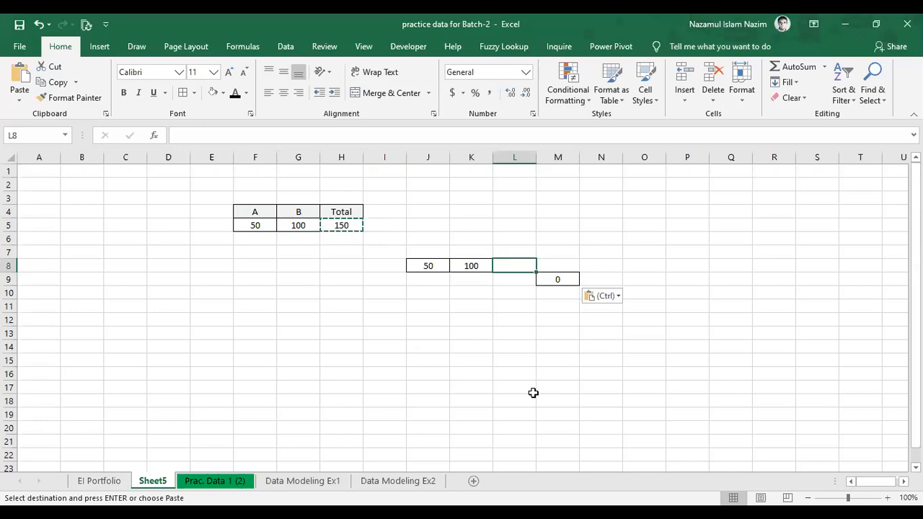
pyautogui.hotkey('ctrl', 'v')
pyautogui.press('ctrl')
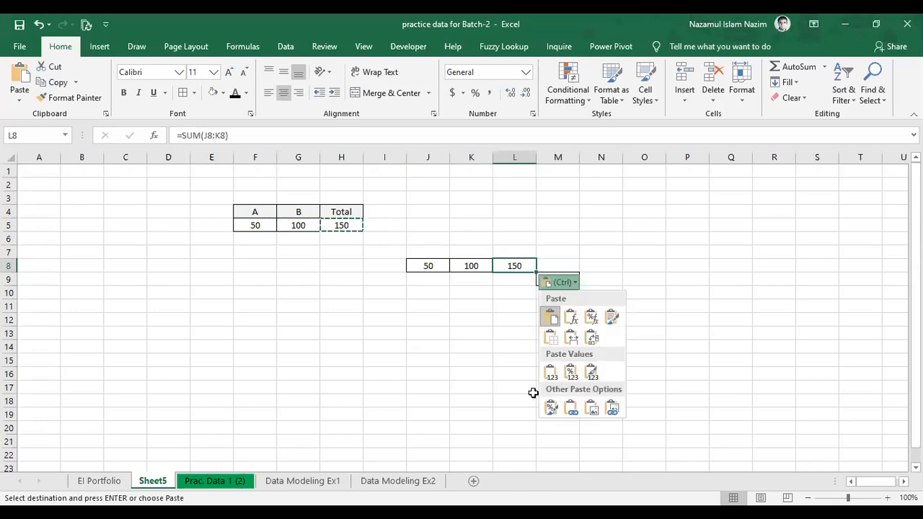
pyautogui.press('Escape')
pyautogui.press('Down')
pyautogui.press('Down')
pyautogui.press('Down')
pyautogui.press('Down')
pyautogui.press('Down')
pyautogui.press('Left')
pyautogui.press('Up')
pyautogui.press('Up')
pyautogui.press('Up')
pyautogui.press('Up')
pyautogui.press('Up')
pyautogui.press('Right')
pyautogui.press('Right')
pyautogui.press('Right')
pyautogui.press('Down')
pyautogui.press('Down')
# Copy the Total formula from H5 again and paste it into M3
pyautogui.press('Left')
pyautogui.press('Left')
pyautogui.press('Up')
pyautogui.press('Up')
pyautogui.press('Up')
pyautogui.press('Up')
pyautogui.press('Up')
pyautogui.press('Left')
pyautogui.press('Left')
pyautogui.press('Left')
pyautogui.press('Left')
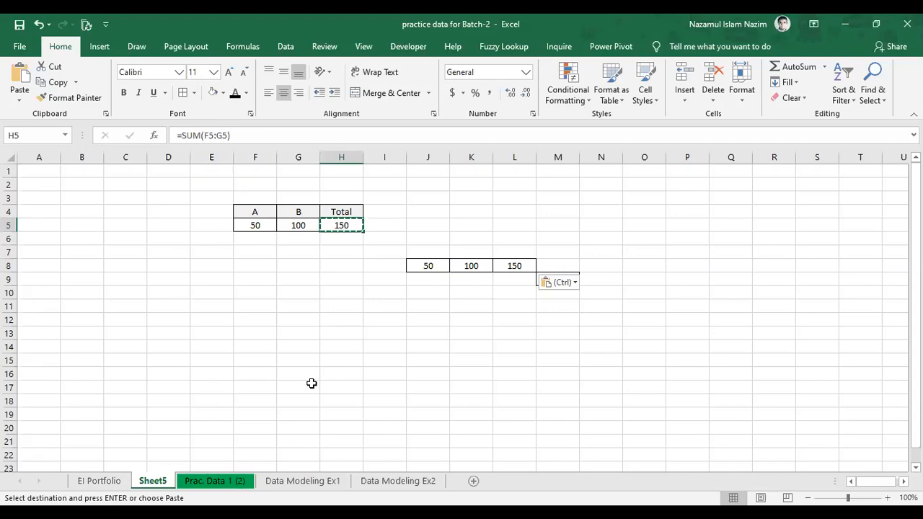
pyautogui.hotkey('ctrl', 'c')
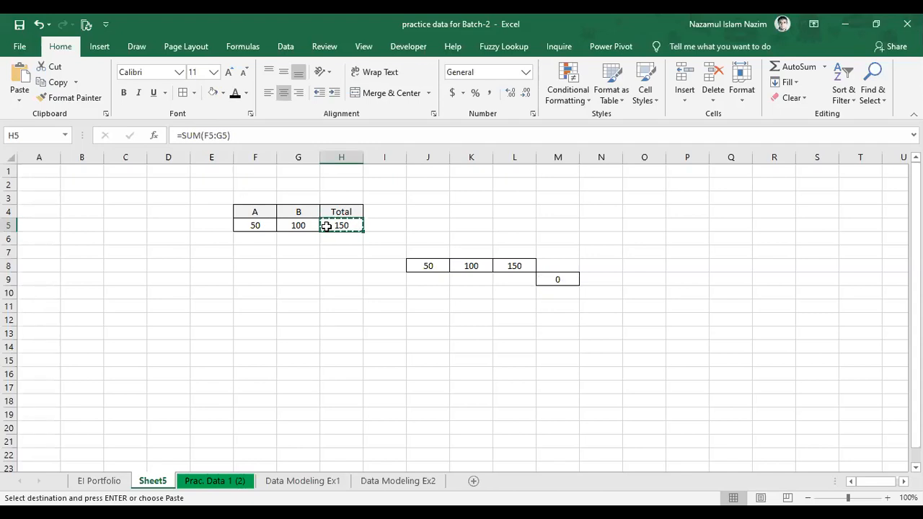
pyautogui.press('Right')
pyautogui.press('Right')
pyautogui.press('Right')
pyautogui.press('Right')
pyautogui.press('Right')
pyautogui.press('Up')
pyautogui.press('Up')
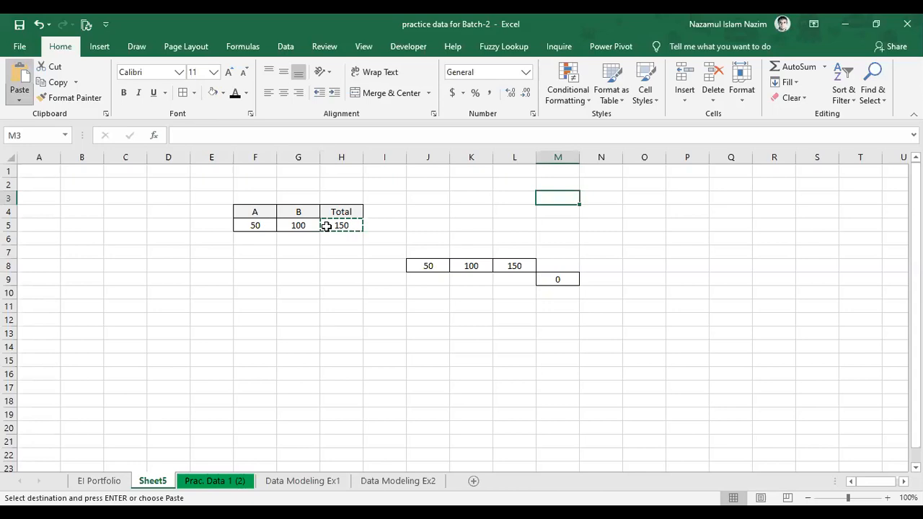
pyautogui.hotkey('ctrl', 'v')
# Clear the contents of the range L7:N11, keeping the cell borders
pyautogui.press('Down')
pyautogui.press('Down')
pyautogui.press('Down')
pyautogui.press('Down')
pyautogui.press('Down')
pyautogui.press('Left')
pyautogui.moveTo(513, 252); pyautogui.dragTo(597, 309)
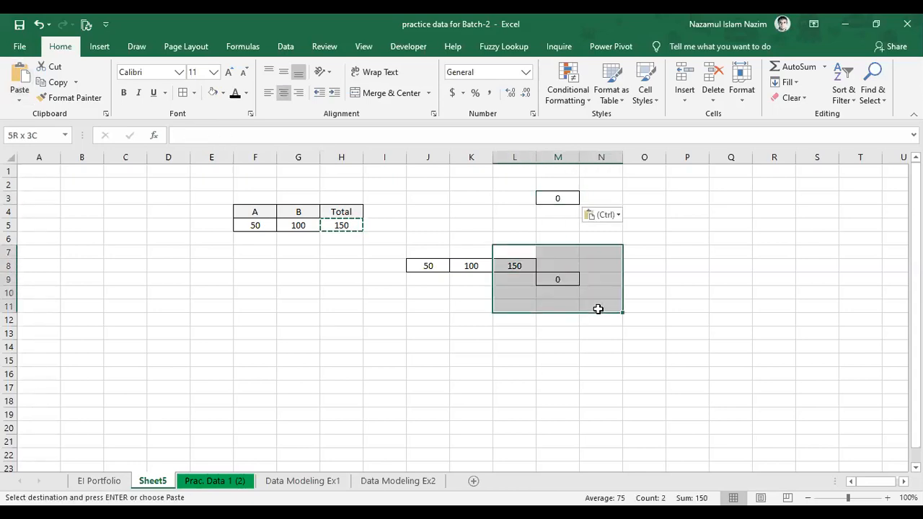
pyautogui.press('Delete')
pyautogui.press('Down')
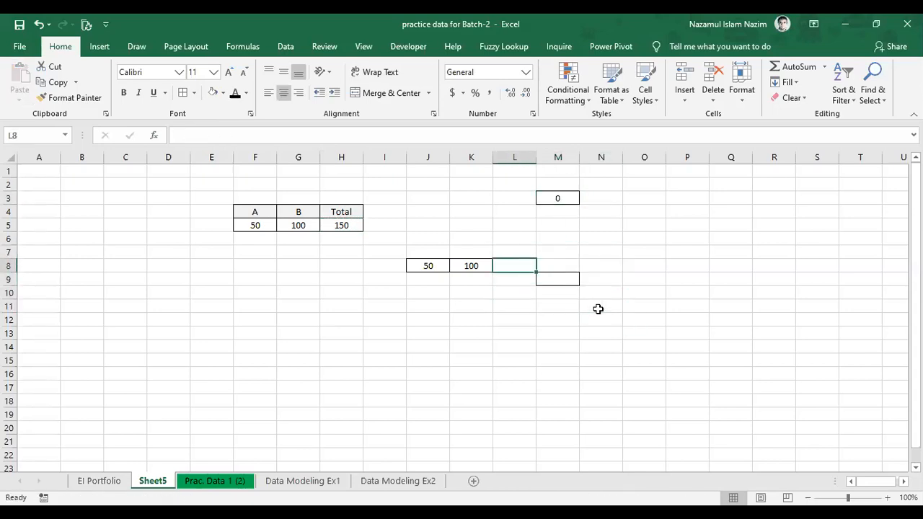
# Copy the Total formula from H5 into L8 so it sums the two values beside it
pyautogui.click(327, 222)
pyautogui.hotkey('ctrl', 'c')
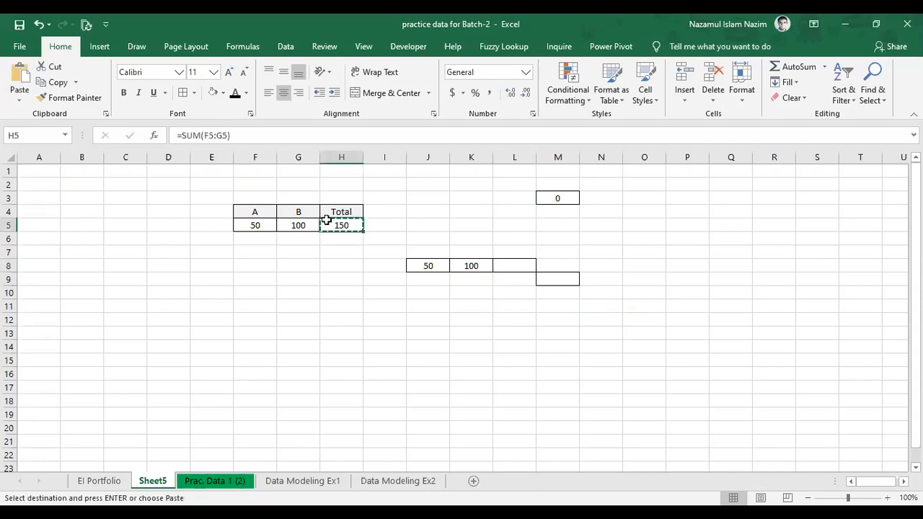
pyautogui.click(514, 266)
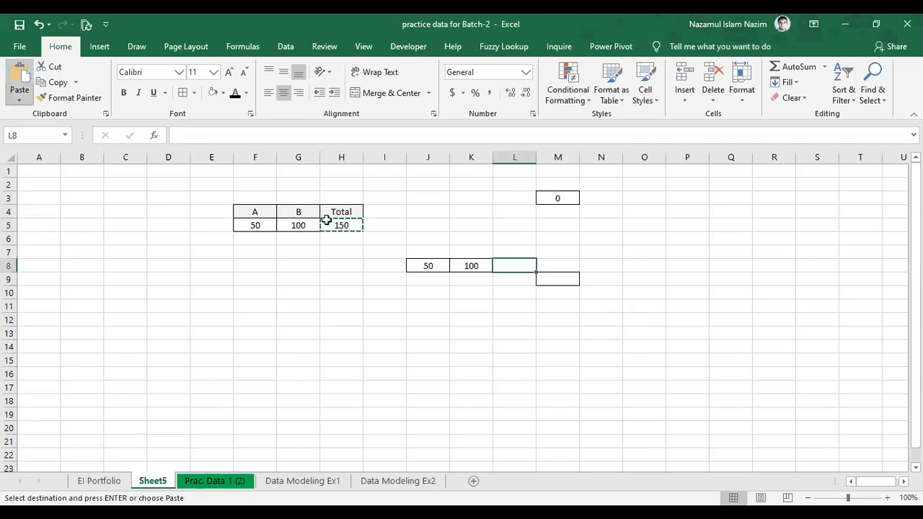
pyautogui.click(19, 81)
pyautogui.click(471, 320)
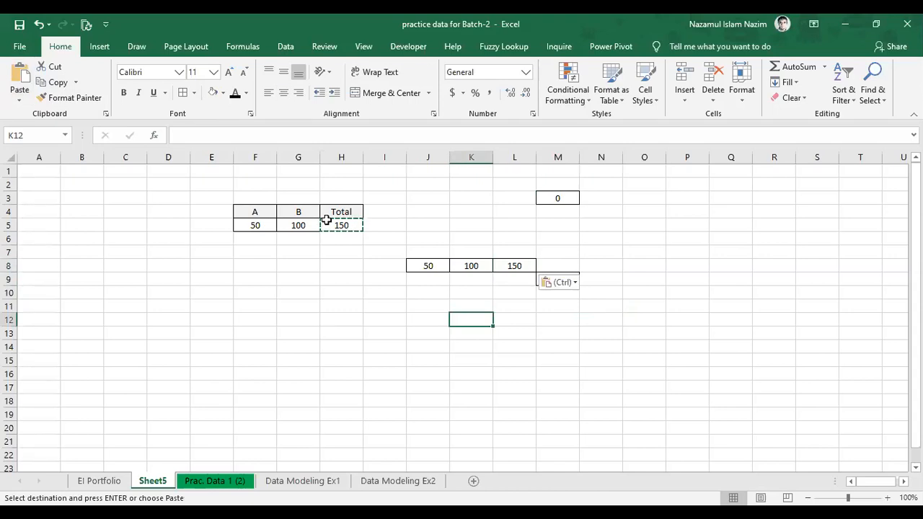
pyautogui.click(514, 306)
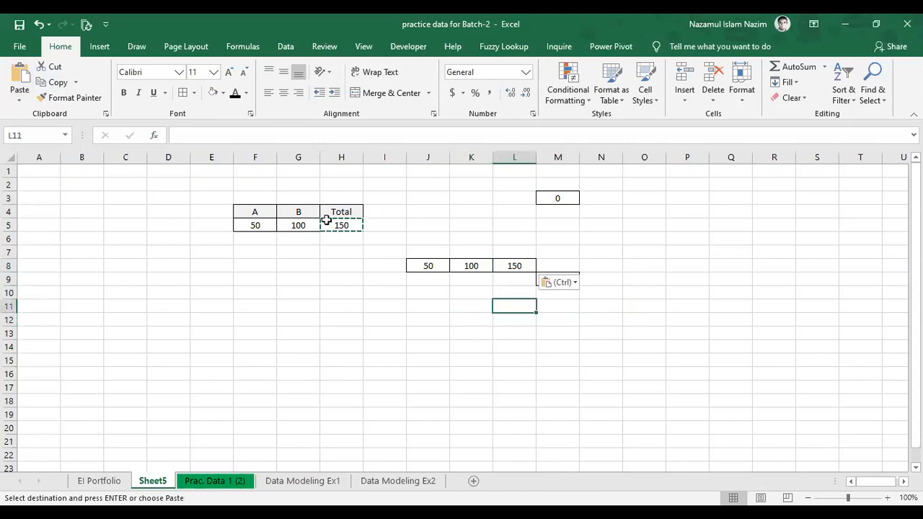
# Cancel the active copy selection and show the sheet's formulas to compare those in H5, L8 and M3
pyautogui.hotkey('alt', 'Tab')
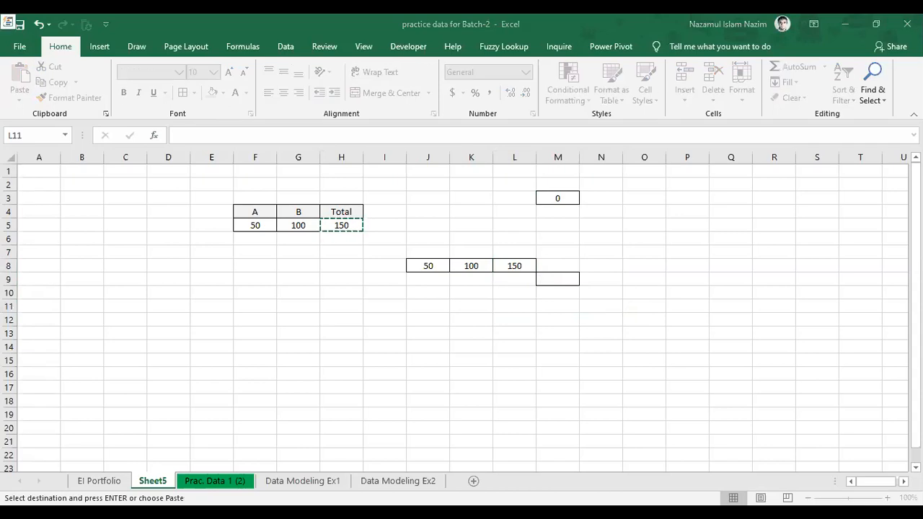
pyautogui.hotkey('alt', 'Tab')
pyautogui.press('Escape')
pyautogui.hotkey('ctrl', '`')
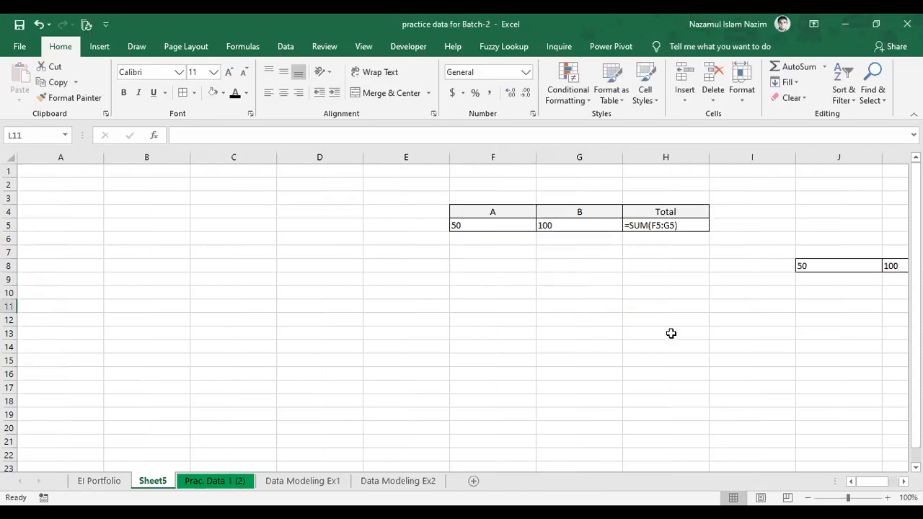
pyautogui.click(671, 333)
pyautogui.moveTo(869, 484); pyautogui.dragTo(886, 491)
pyautogui.click(665, 373)
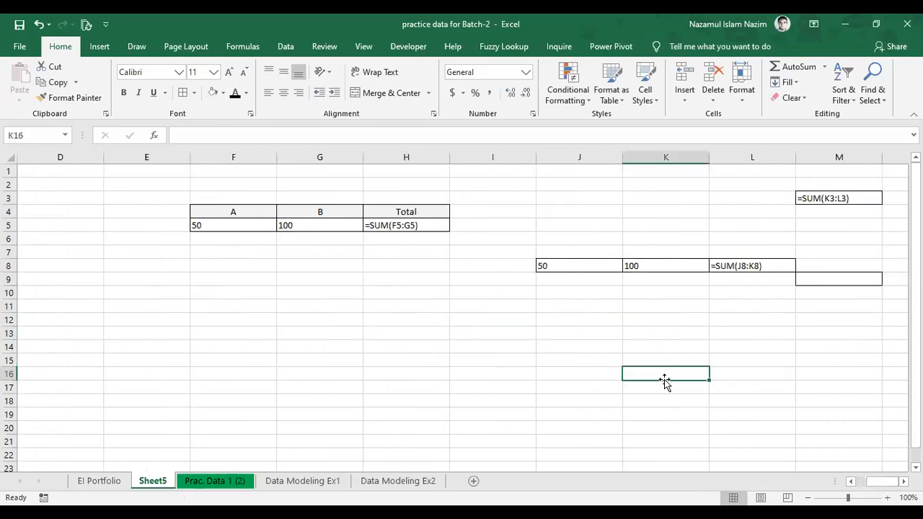
# Examine which cells the formula in H5 refers to, checking columns G and F
pyautogui.click(405, 225)
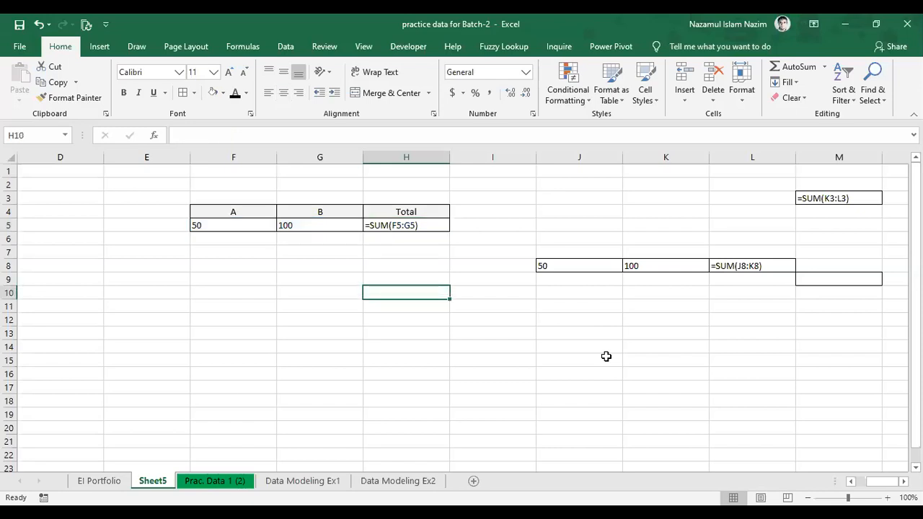
pyautogui.press('Up')
pyautogui.press('Up')
pyautogui.press('Up')
pyautogui.press('Up')
pyautogui.press('Up')
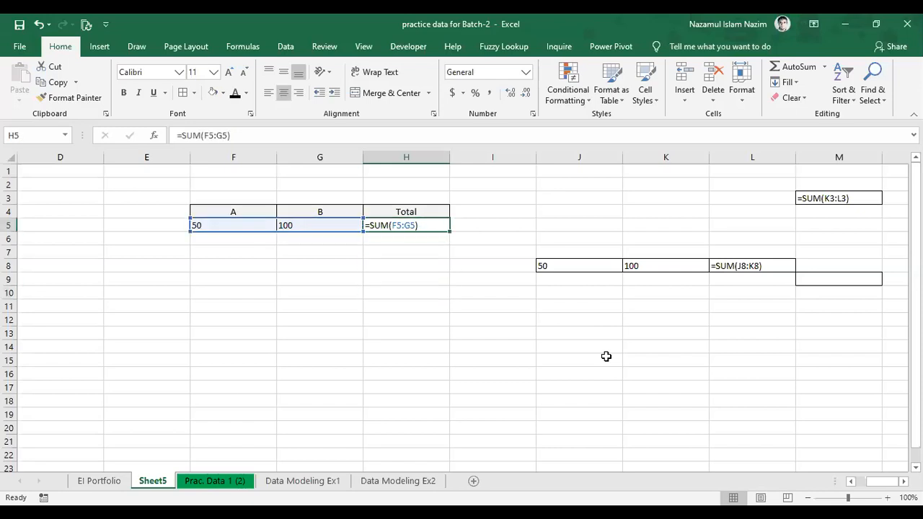
pyautogui.click(281, 158)
pyautogui.click(241, 157)
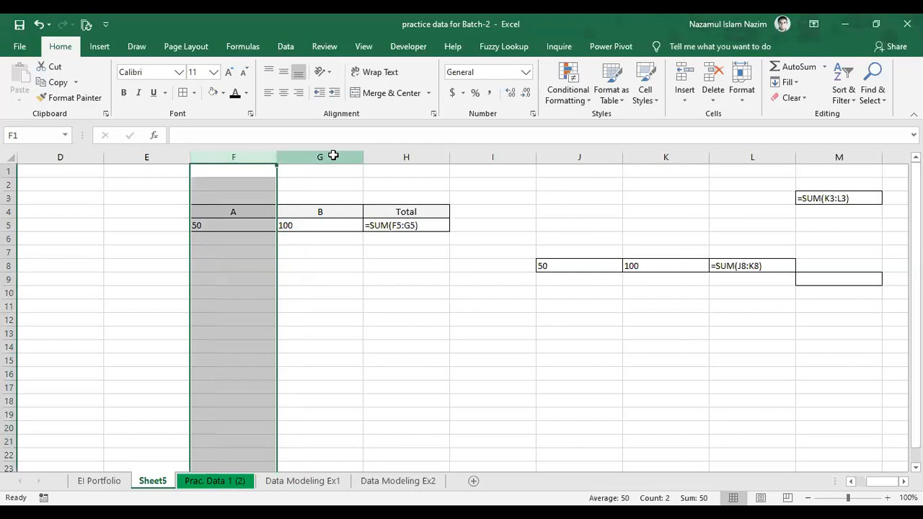
# Trace the references of the Total formula in H5 through columns F and G and row 5
pyautogui.click(330, 157)
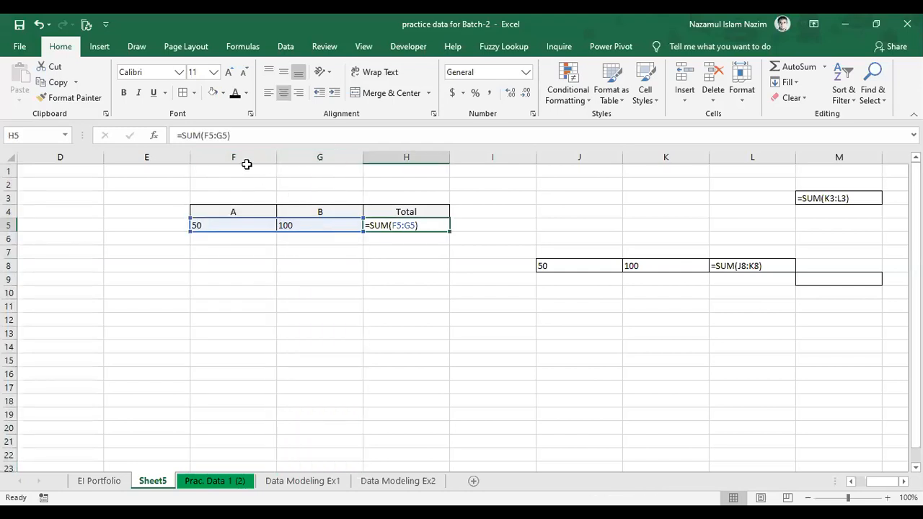
pyautogui.click(245, 160)
pyautogui.click(315, 157)
pyautogui.click(262, 154)
pyautogui.click(318, 157)
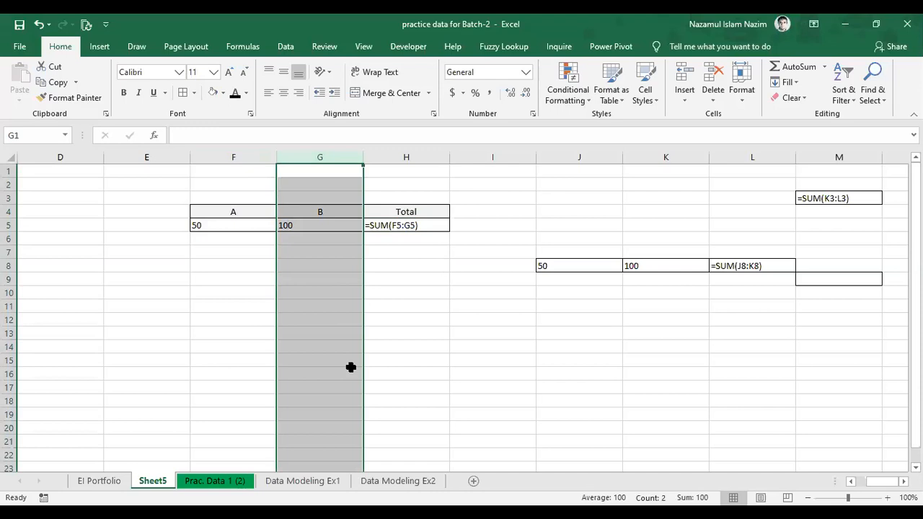
pyautogui.click(10, 225)
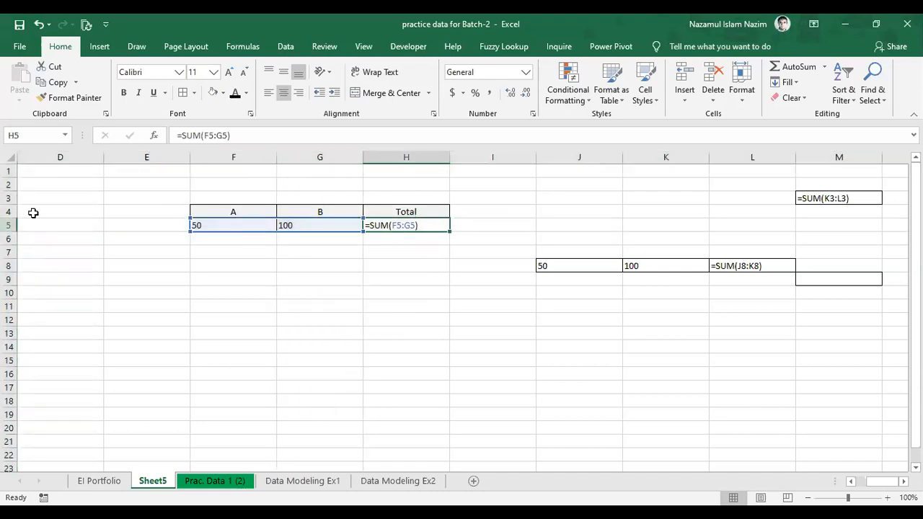
pyautogui.click(10, 225)
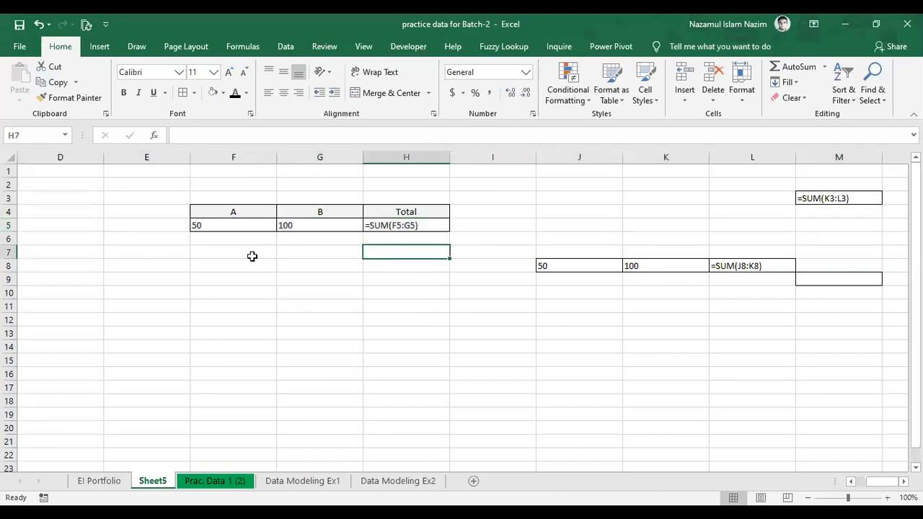
pyautogui.press('Up')
pyautogui.press('Up')
# Examine which cells the formula in M3 refers to, checking columns K and L
pyautogui.click(848, 197)
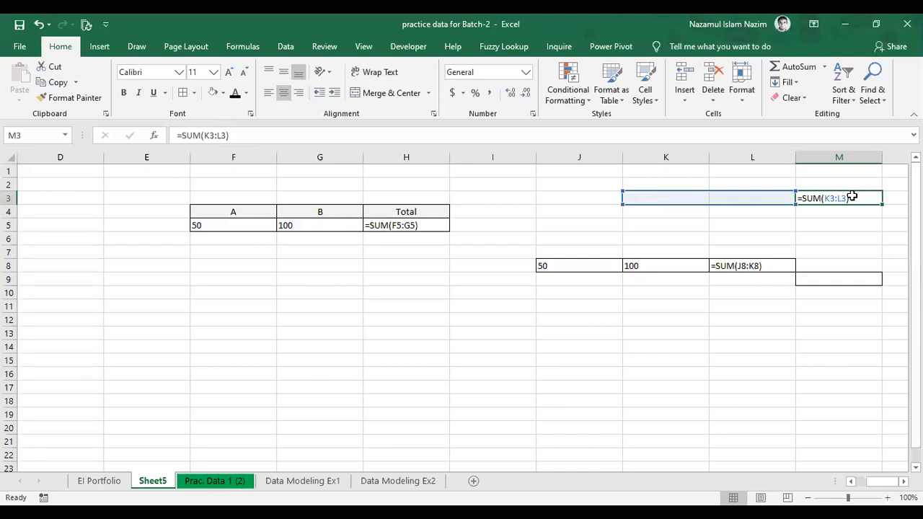
pyautogui.click(665, 156)
pyautogui.click(746, 157)
pyautogui.click(829, 199)
pyautogui.click(661, 152)
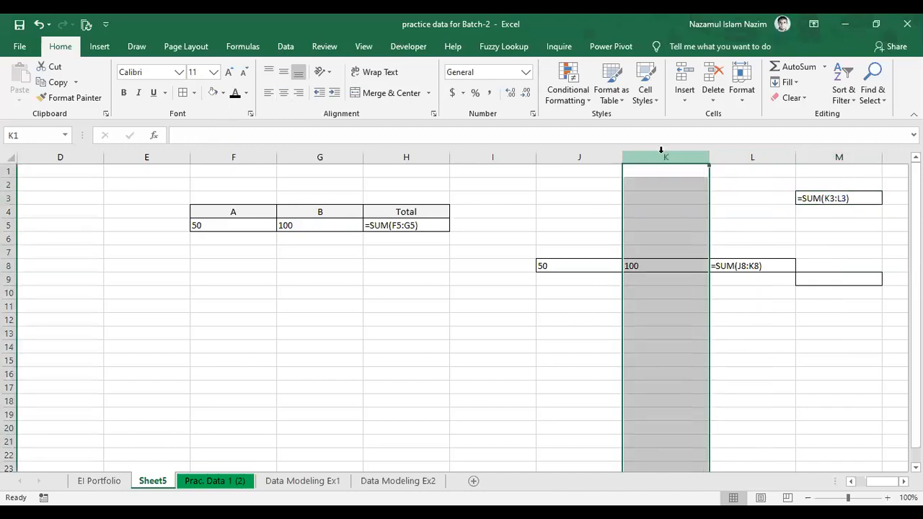
pyautogui.click(838, 198)
pyautogui.click(674, 157)
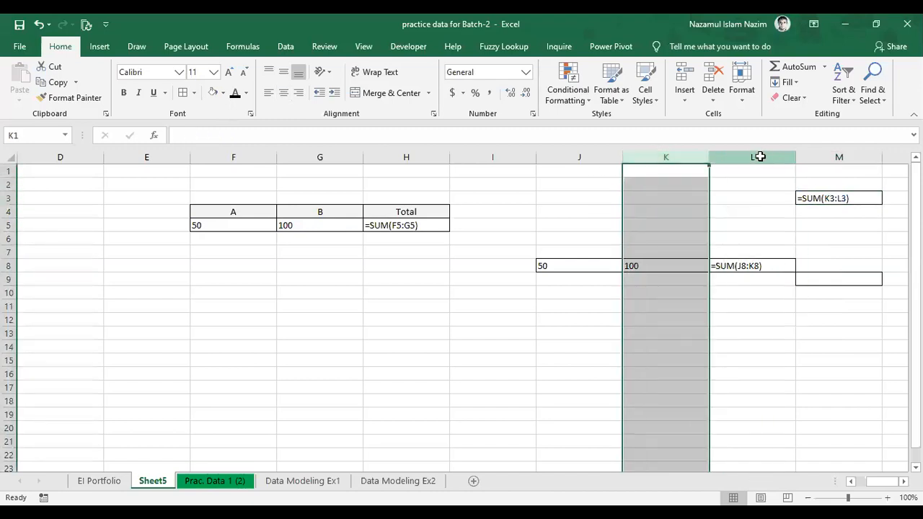
pyautogui.click(759, 156)
pyautogui.click(829, 198)
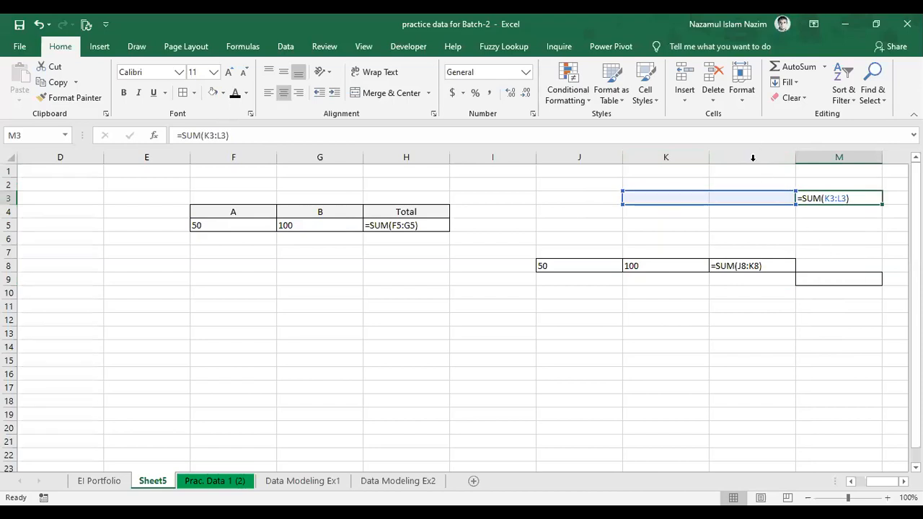
pyautogui.moveTo(685, 157); pyautogui.dragTo(750, 157)
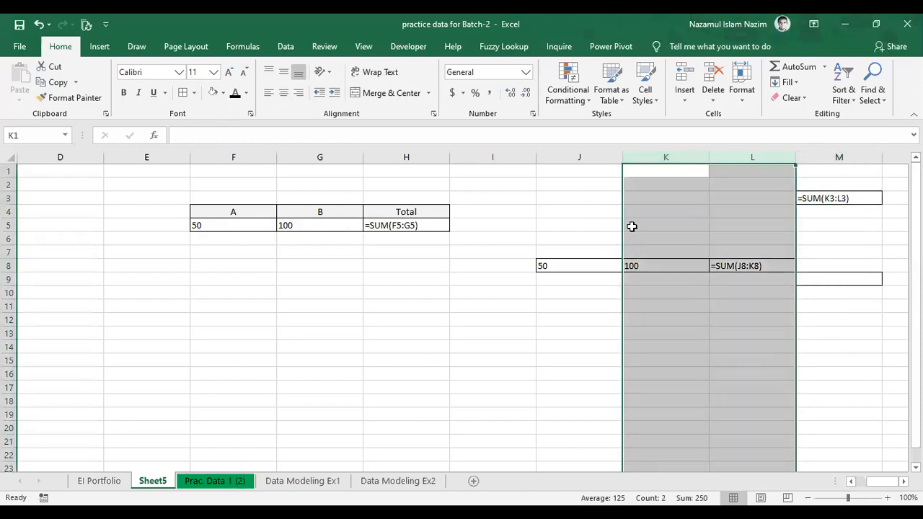
# Examine which cells the formula in L8 refers to, checking columns J and K
pyautogui.doubleClick(753, 265)
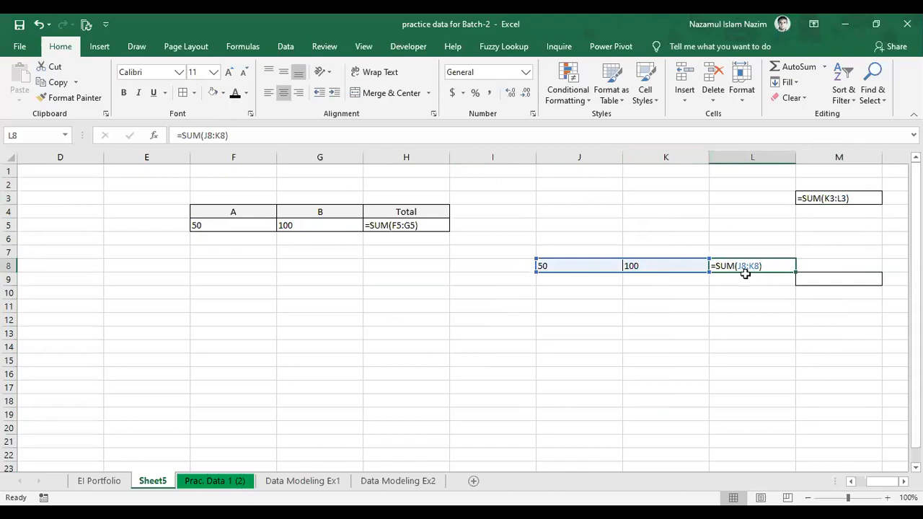
pyautogui.moveTo(598, 154); pyautogui.dragTo(663, 154)
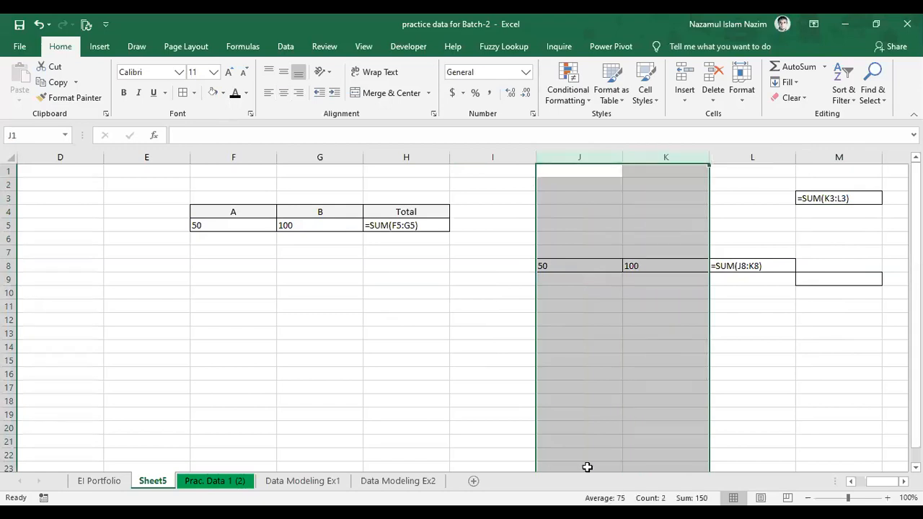
pyautogui.hotkey('ctrl', 'Down')
pyautogui.press('Down')
pyautogui.press('Down')
pyautogui.press('Down')
pyautogui.press('Down')
pyautogui.press('Down')
pyautogui.press('Down')
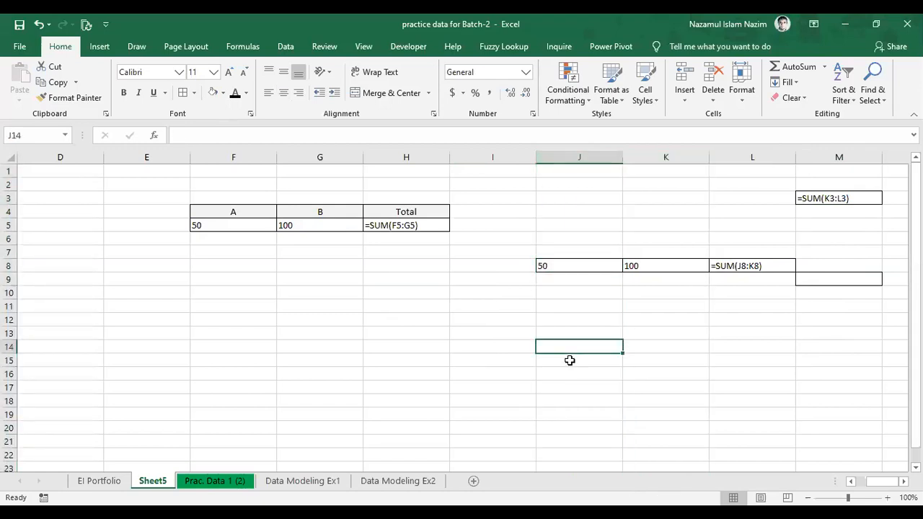
# Copy the Total formula from H5 into I12 so its relative references shift to the two cells beside it
pyautogui.press('Up')
pyautogui.press('Up')
pyautogui.press('Up')
pyautogui.press('Up')
pyautogui.press('Up')
pyautogui.press('Up')
pyautogui.press('Up')
pyautogui.press('Up')
pyautogui.press('Up')
pyautogui.press('Left')
pyautogui.press('Left')
pyautogui.hotkey('ctrl', 'c')
pyautogui.press('Right')
pyautogui.press('Down')
pyautogui.press('Down')
pyautogui.press('Down')
pyautogui.press('Down')
pyautogui.press('Down')
pyautogui.press('Down')
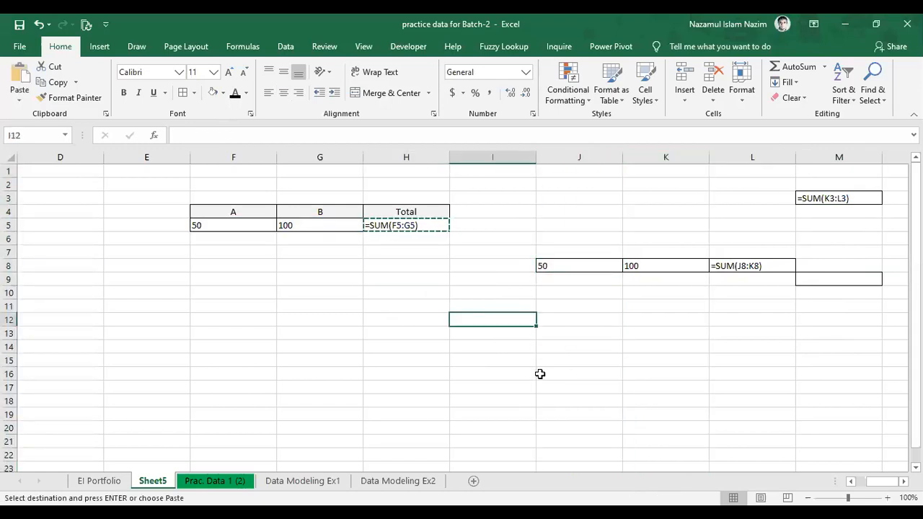
pyautogui.press('Down')
pyautogui.hotkey('ctrl', 'v')
pyautogui.click(490, 361)
pyautogui.press('Up')
pyautogui.press('Up')
pyautogui.press('Up')
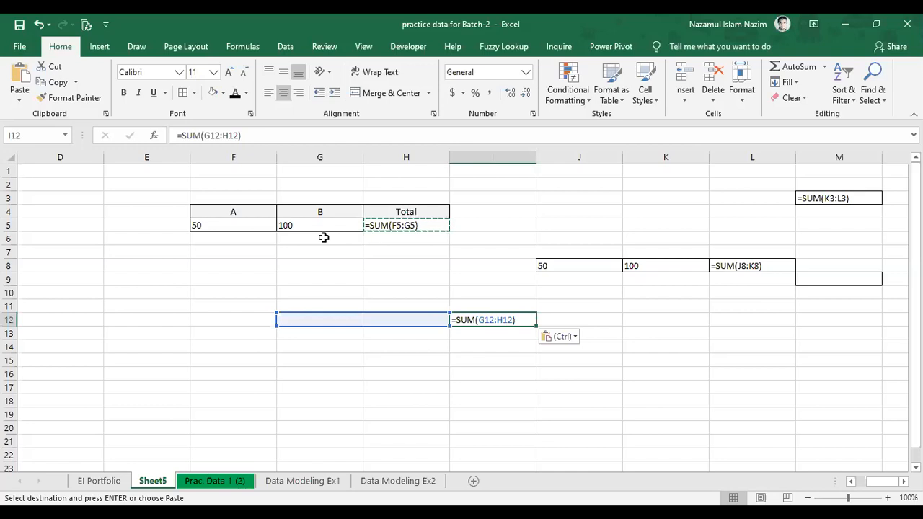
# Copy the formula from I12 into J13, one row down and one column across
pyautogui.press('Down')
pyautogui.press('Down')
pyautogui.press('Left')
pyautogui.press('Up')
pyautogui.press('Up')
pyautogui.press('Right')
pyautogui.hotkey('ctrl', 'c')
pyautogui.press('Down')
pyautogui.press('Right')
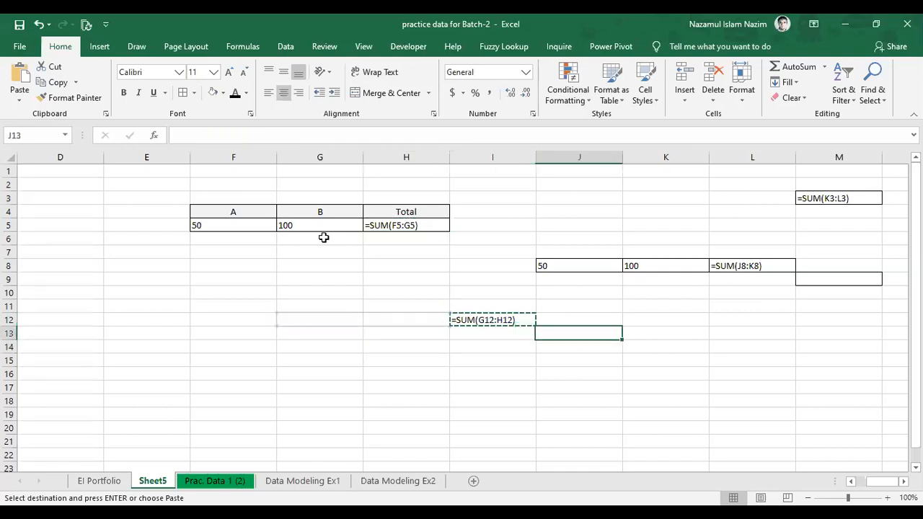
pyautogui.hotkey('ctrl', 'v')
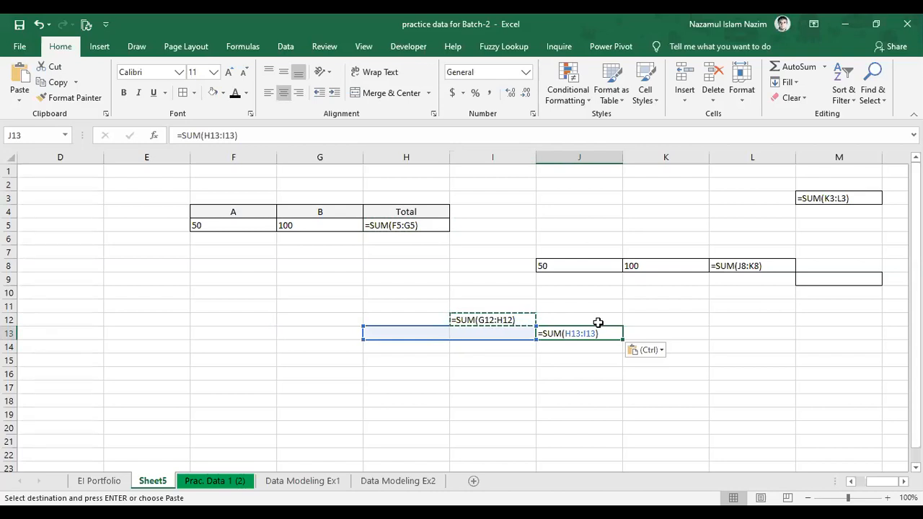
pyautogui.click(519, 412)
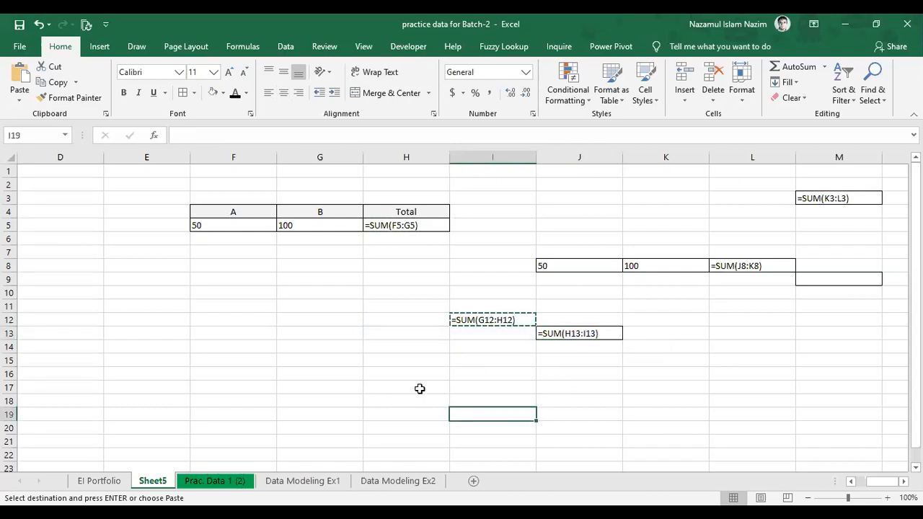
# Switch the sheet from showing formulas back to results and enter 1:1 in E5
pyautogui.hotkey('ctrl', '`')
pyautogui.click(137, 241)
pyautogui.click(132, 226)
pyautogui.click(169, 226)
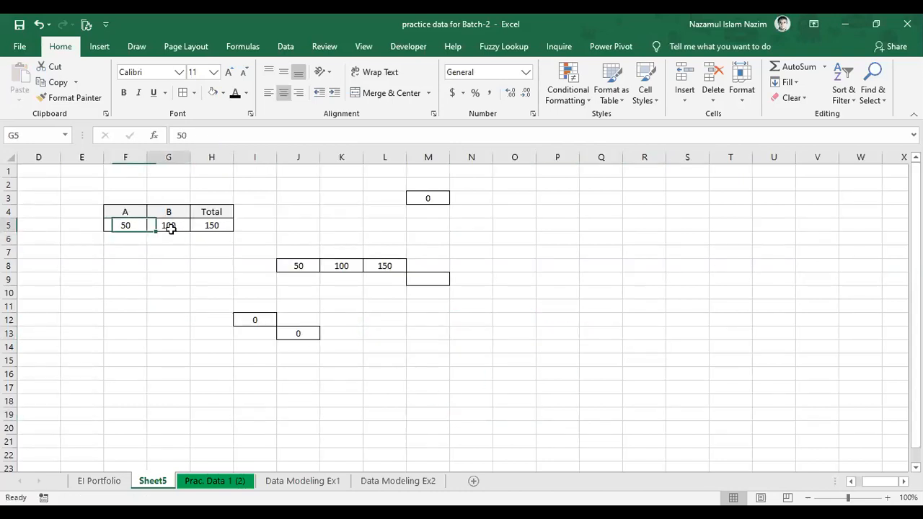
pyautogui.click(72, 225)
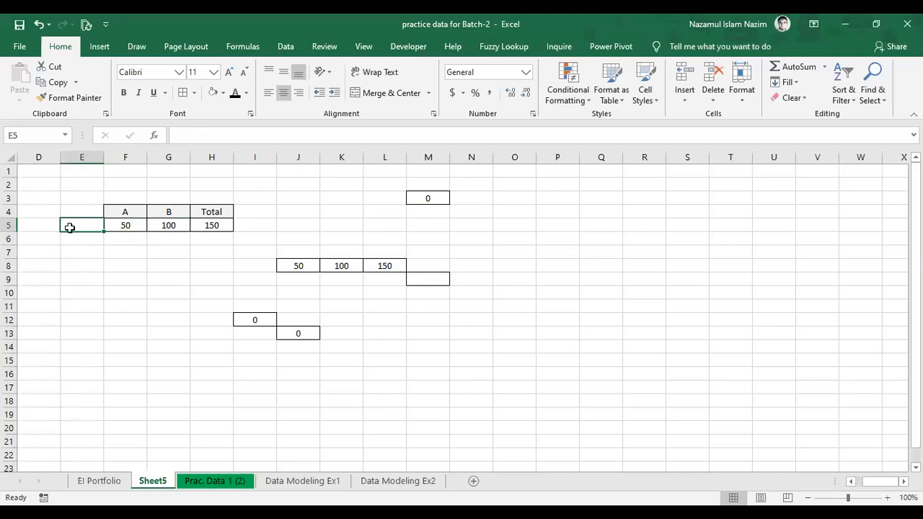
pyautogui.write('1')
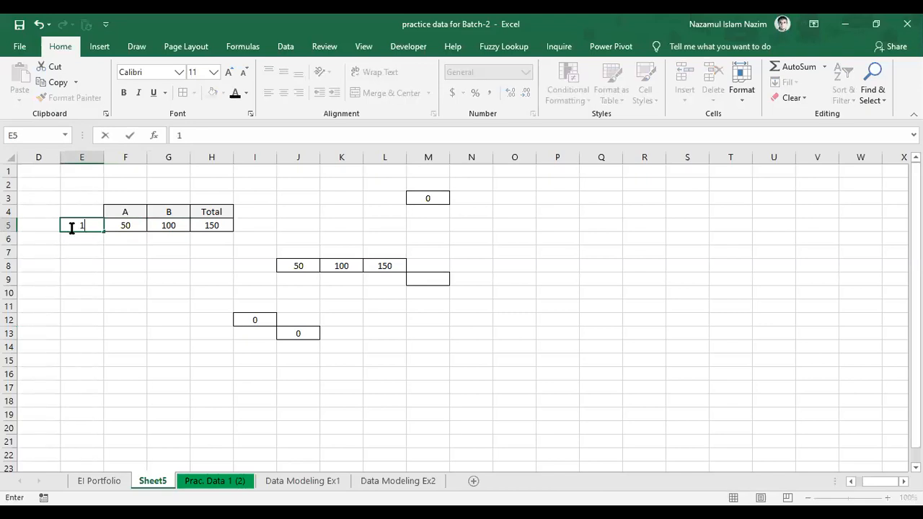
pyautogui.write(':1')
pyautogui.click(119, 250)
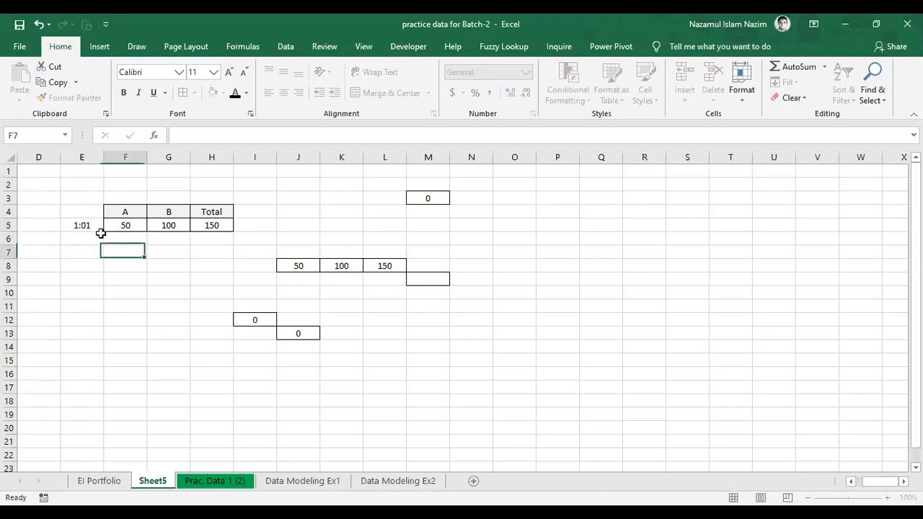
# Try the General number format on E5 and undo the format change
pyautogui.click(84, 226)
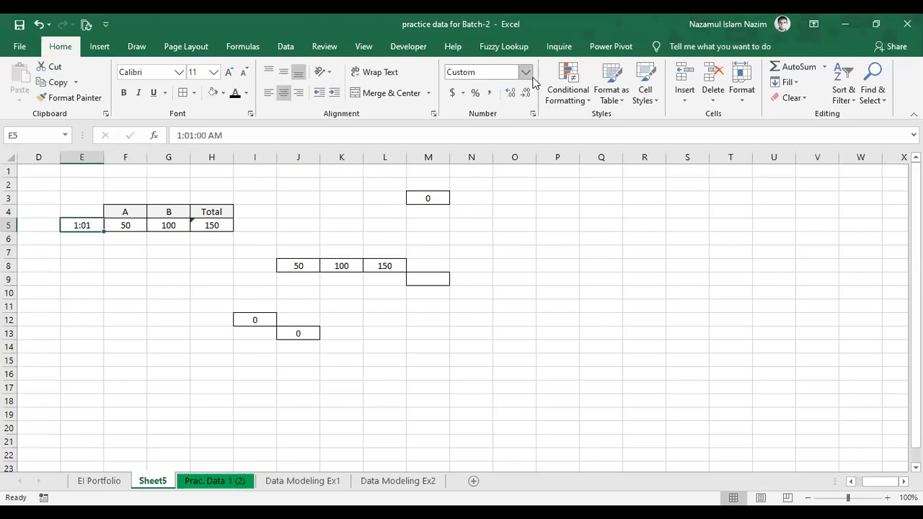
pyautogui.click(526, 72)
pyautogui.click(494, 91)
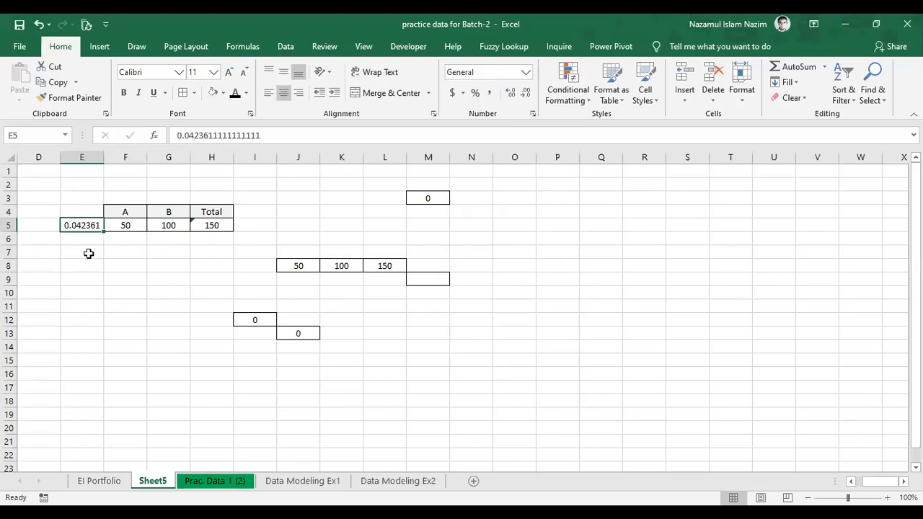
pyautogui.hotkey('ctrl', 'z')
pyautogui.click(75, 288)
pyautogui.click(79, 225)
pyautogui.click(86, 254)
# Copy the A heading and its value from F4:F5 to E7:E8
pyautogui.click(129, 225)
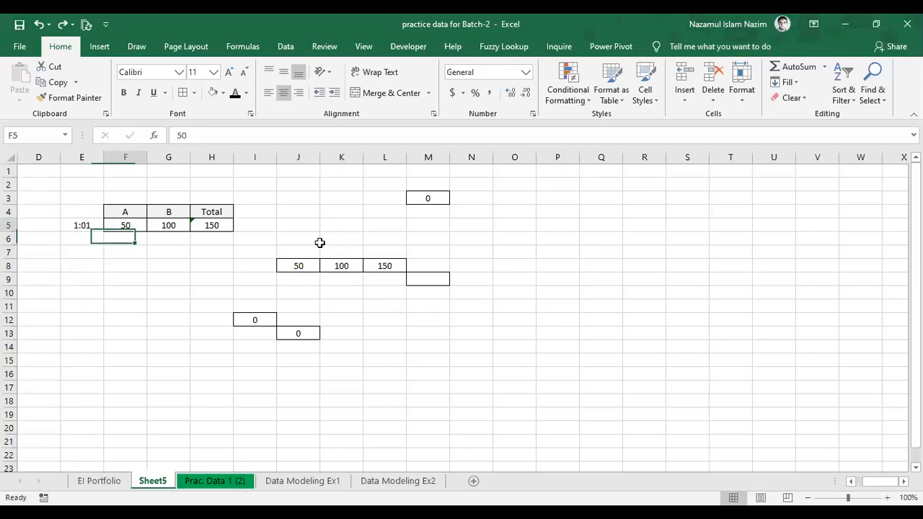
pyautogui.moveTo(127, 208)
pyautogui.mouseDown()
pyautogui.moveTo(127, 237)
pyautogui.moveTo(125, 221)
pyautogui.mouseUp()
pyautogui.hotkey('ctrl', 'c')
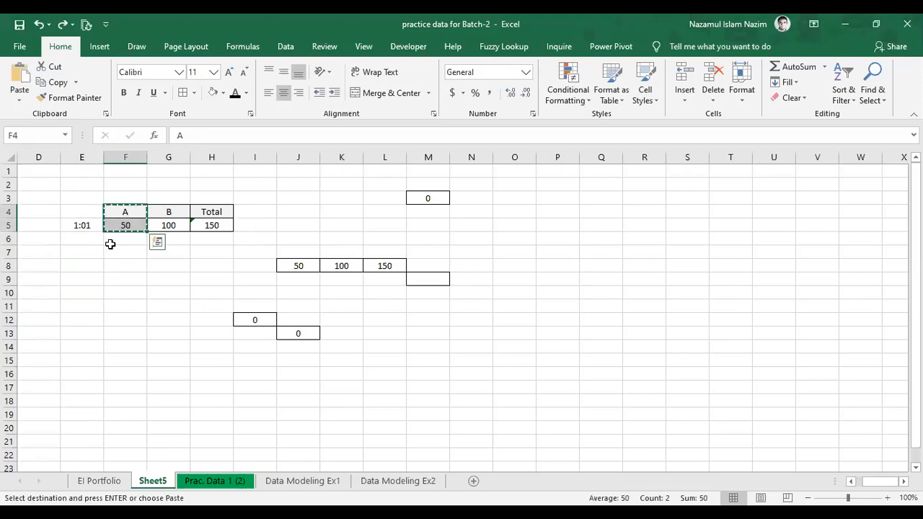
pyautogui.click(87, 249)
pyautogui.hotkey('ctrl', 'v')
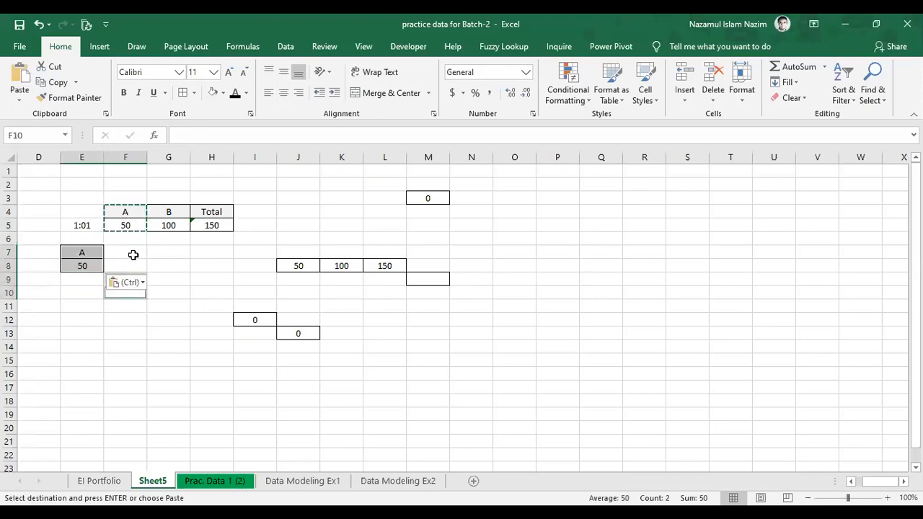
# Copy the B heading and its value from G4:G5 to G7:G8, leaving column F empty between the two blocks
pyautogui.moveTo(130, 251); pyautogui.dragTo(157, 265)
pyautogui.moveTo(175, 210); pyautogui.dragTo(170, 220)
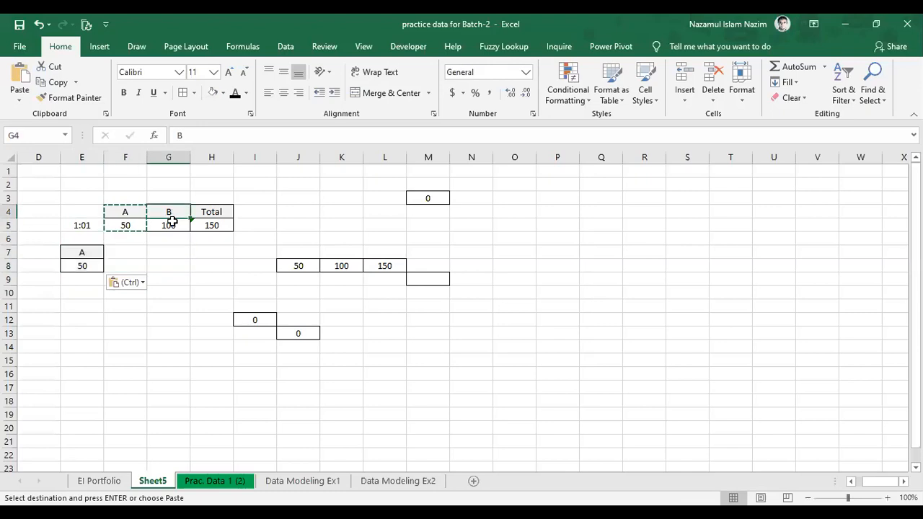
pyautogui.hotkey('ctrl', 'c')
pyautogui.click(161, 251)
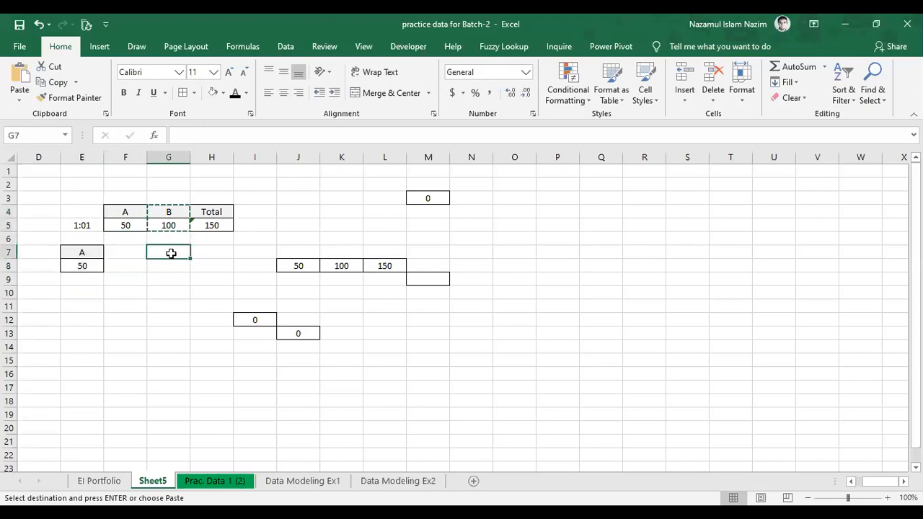
pyautogui.hotkey('ctrl', 'v')
pyautogui.moveTo(92, 252); pyautogui.dragTo(170, 263)
# Copy the Total formula from H5 into H8 with a regular paste and open it for editing to inspect its references
pyautogui.click(209, 266)
pyautogui.click(209, 226)
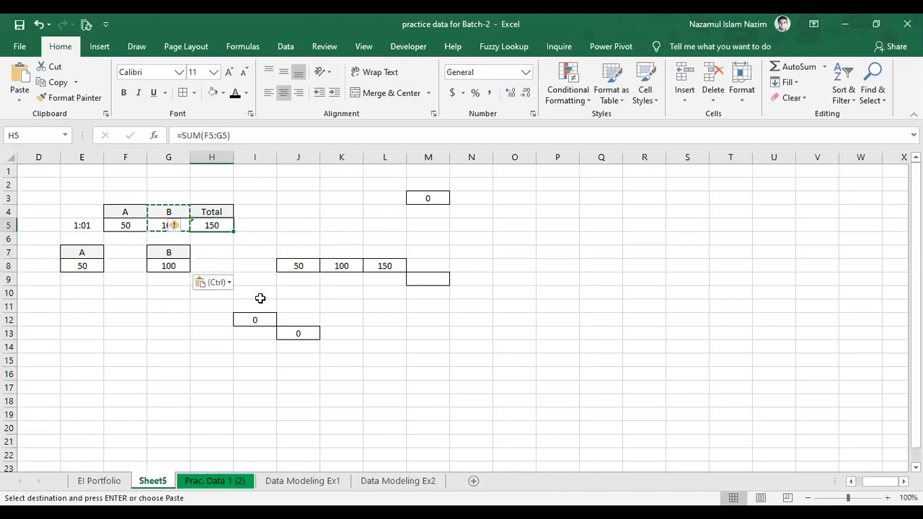
pyautogui.hotkey('ctrl', 'c')
pyautogui.click(214, 268)
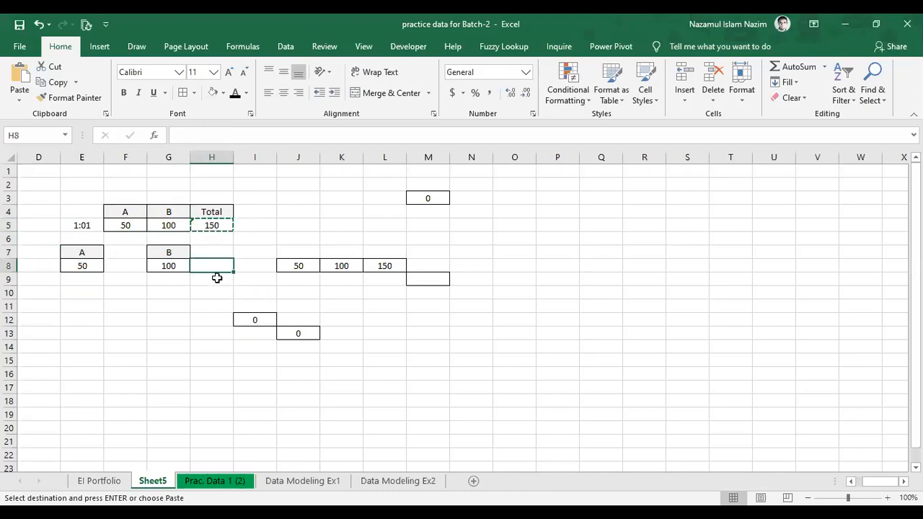
pyautogui.click(215, 224)
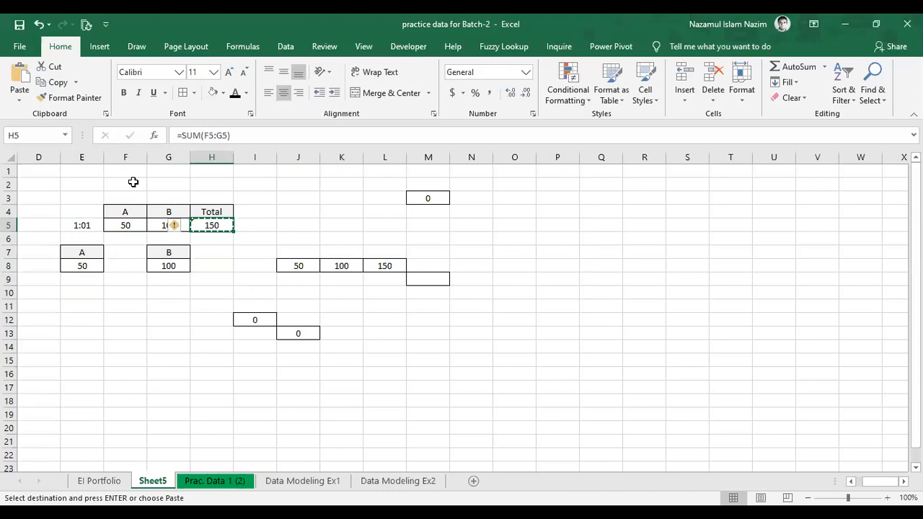
pyautogui.click(214, 268)
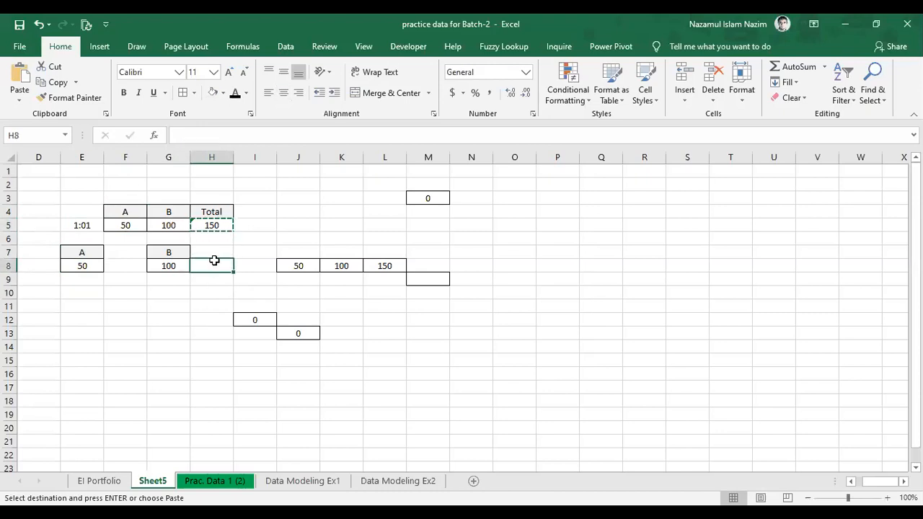
pyautogui.click(20, 95)
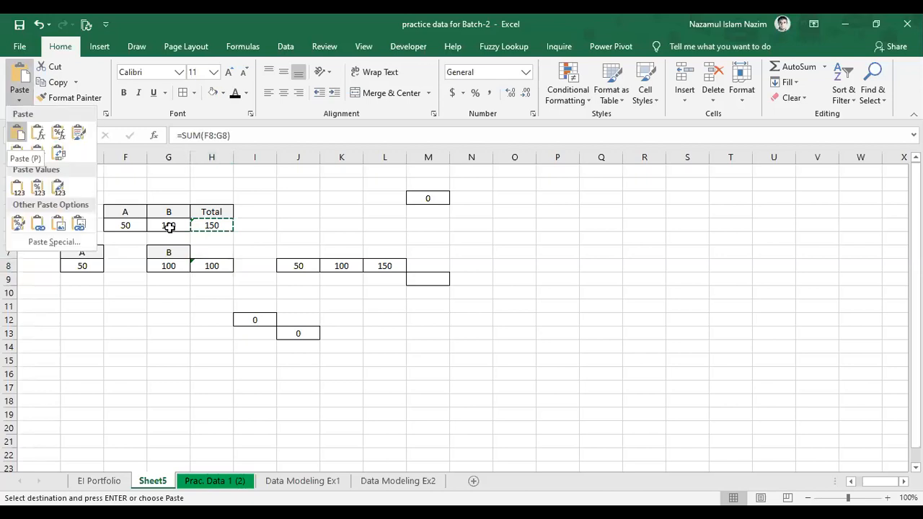
pyautogui.click(18, 132)
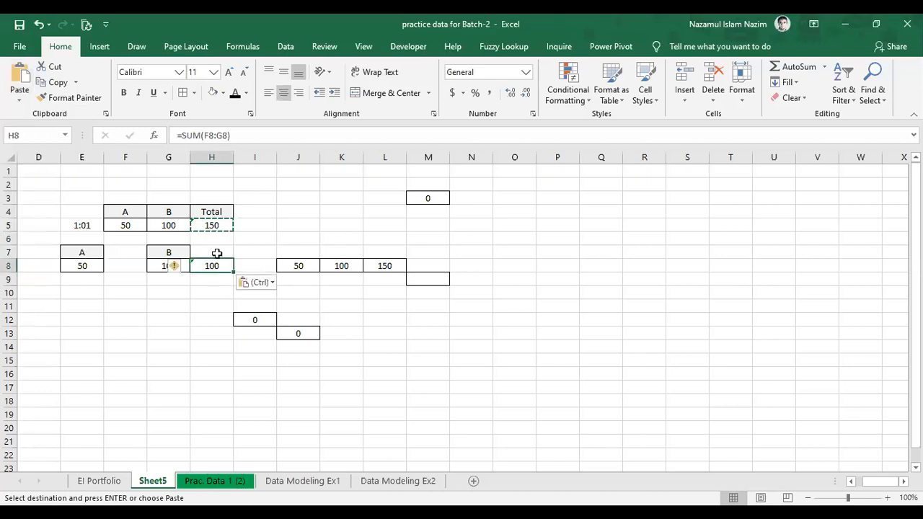
pyautogui.click(242, 137)
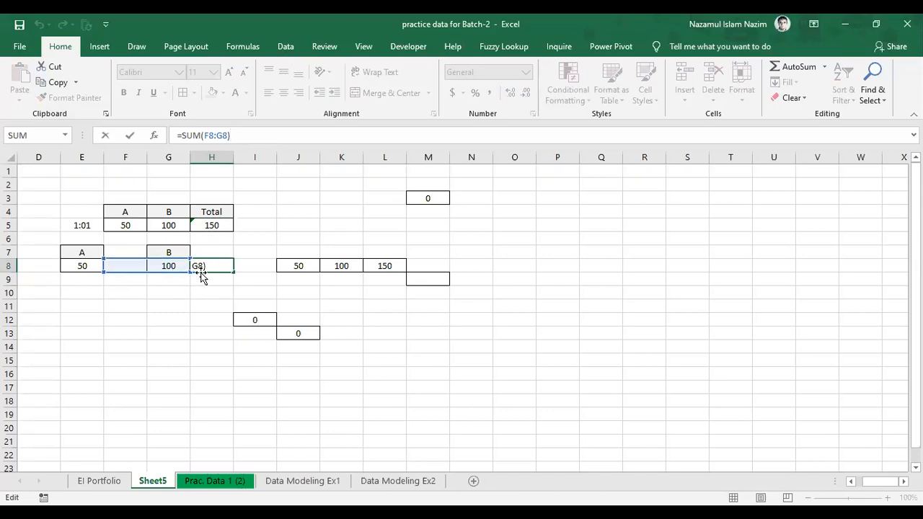
# Change the start of the SUM range in H8 to E8 so the formula reads =SUM(E8:G8)
pyautogui.click(206, 301)
pyautogui.press('Up')
pyautogui.press('Up')
pyautogui.press('Up')
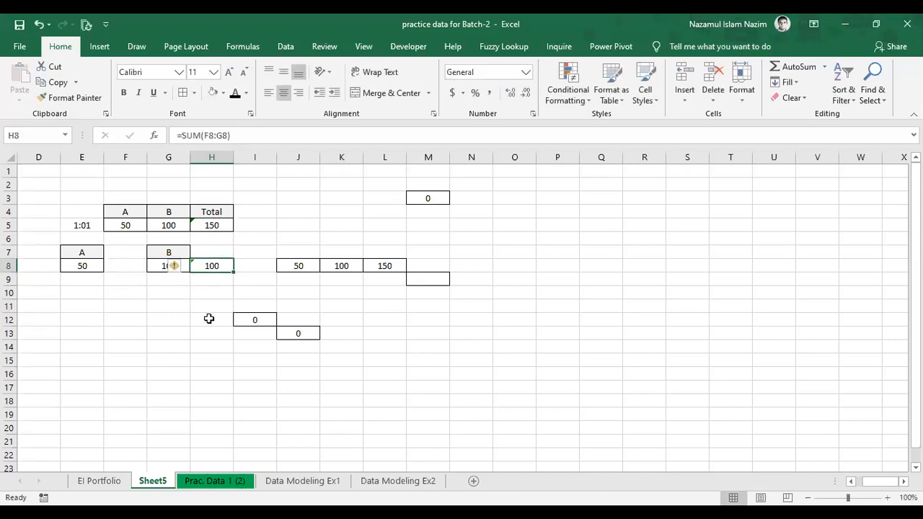
pyautogui.click(238, 135)
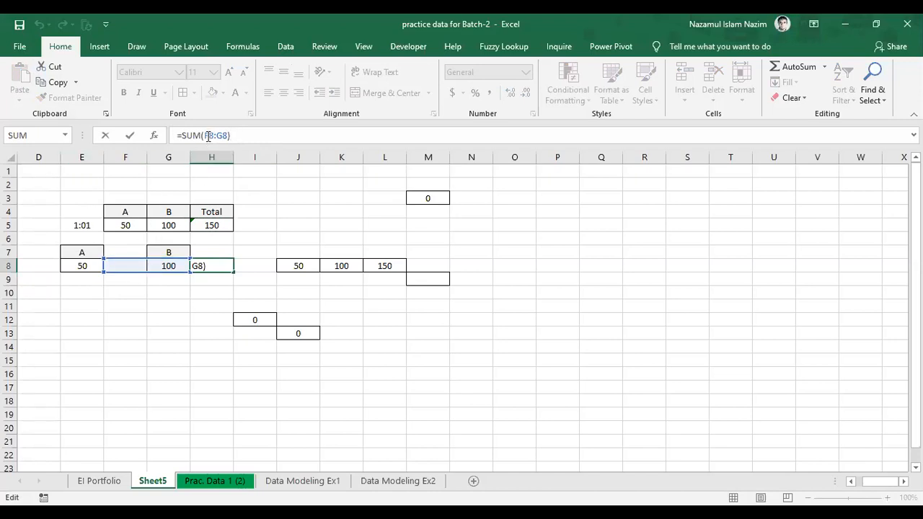
pyautogui.press('Delete')
pyautogui.write('E')
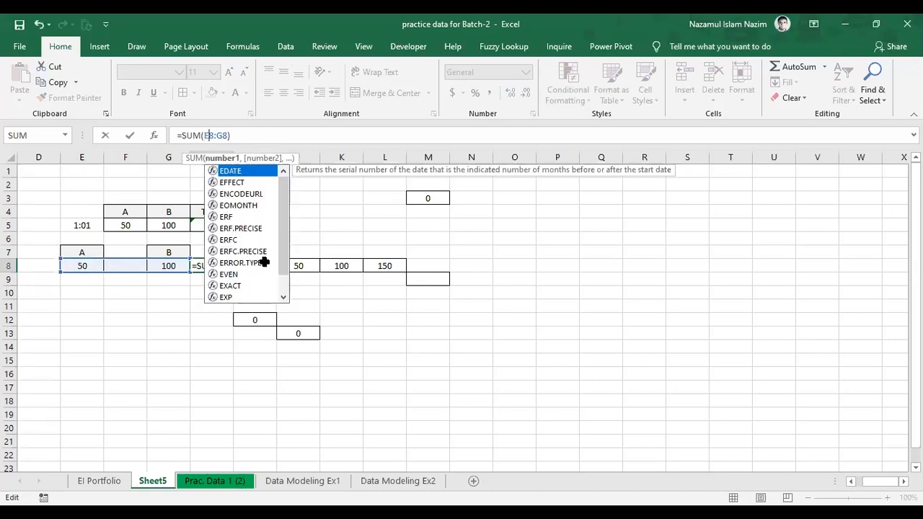
pyautogui.click(210, 265)
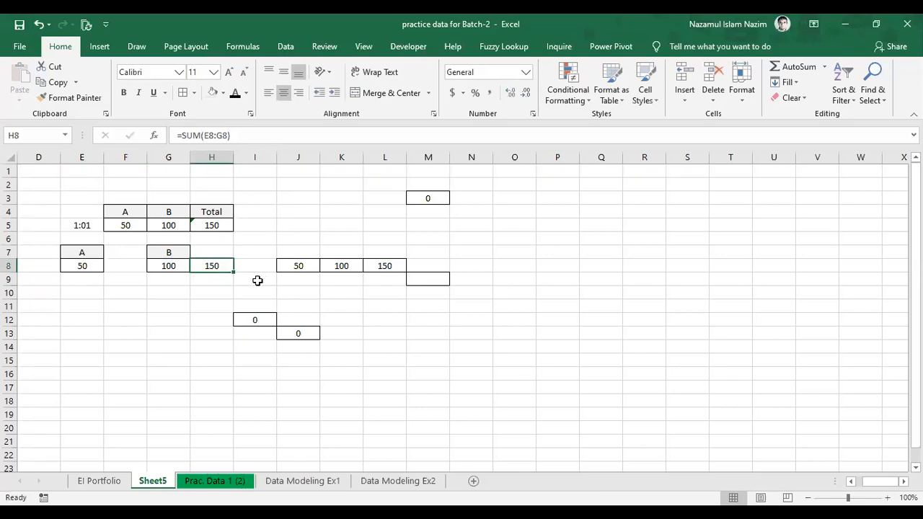
# Copy the block E7:H8 and paste it at E10
pyautogui.click(212, 291)
pyautogui.moveTo(82, 253); pyautogui.dragTo(209, 274)
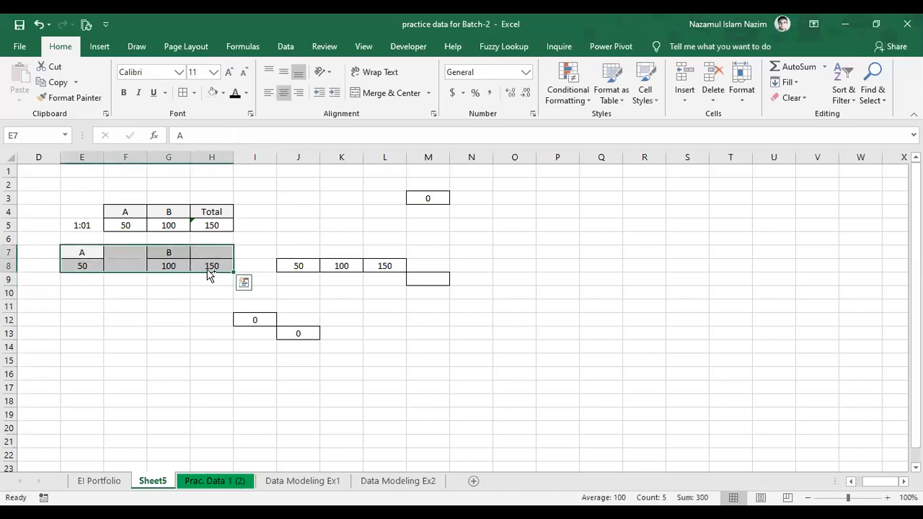
pyautogui.hotkey('ctrl', 'c')
pyautogui.click(82, 293)
pyautogui.hotkey('ctrl', 'v')
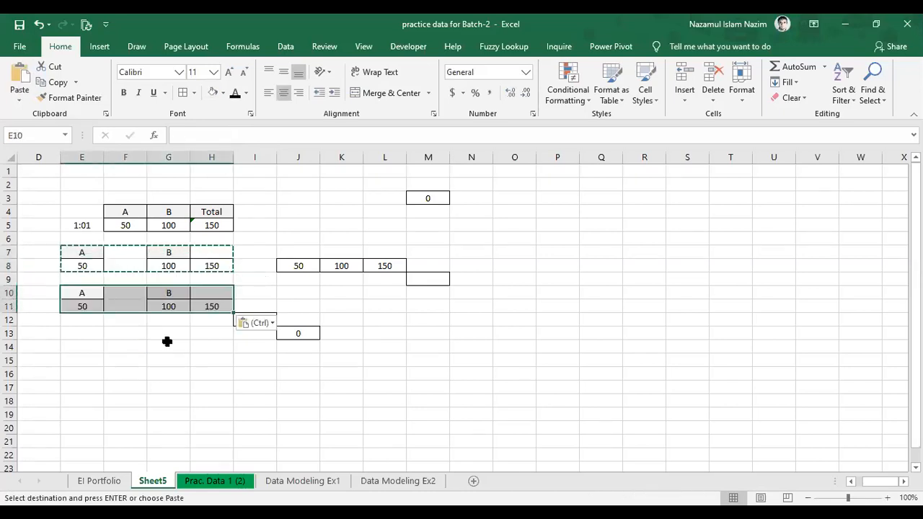
# Copy the Total formula from H5 into H11 and open it for editing to inspect its references
pyautogui.click(205, 307)
pyautogui.click(217, 219)
pyautogui.hotkey('ctrl', 'c')
pyautogui.click(216, 306)
pyautogui.hotkey('ctrl', 'v')
pyautogui.click(206, 344)
pyautogui.click(220, 303)
pyautogui.click(262, 136)
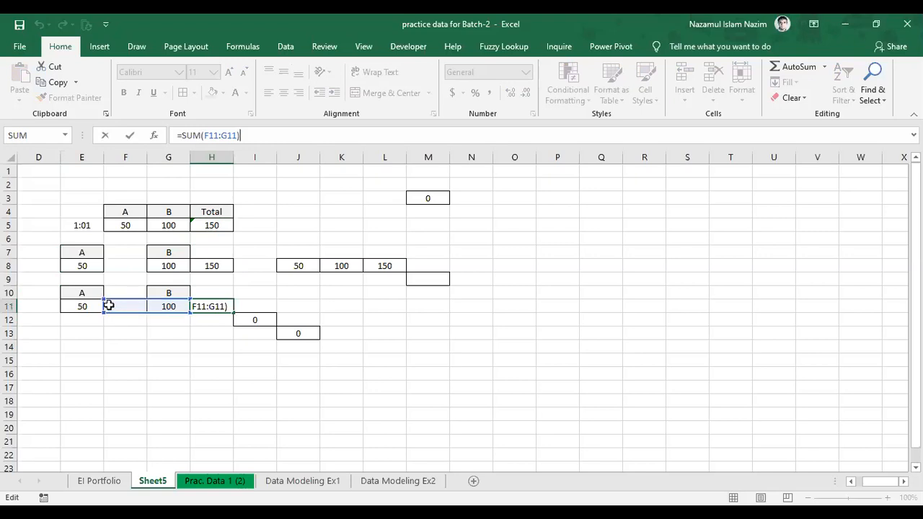
# Extend the highlighted range of the H11 formula to include E11, making it =SUM(E11:G11)
pyautogui.click(203, 332)
pyautogui.click(215, 305)
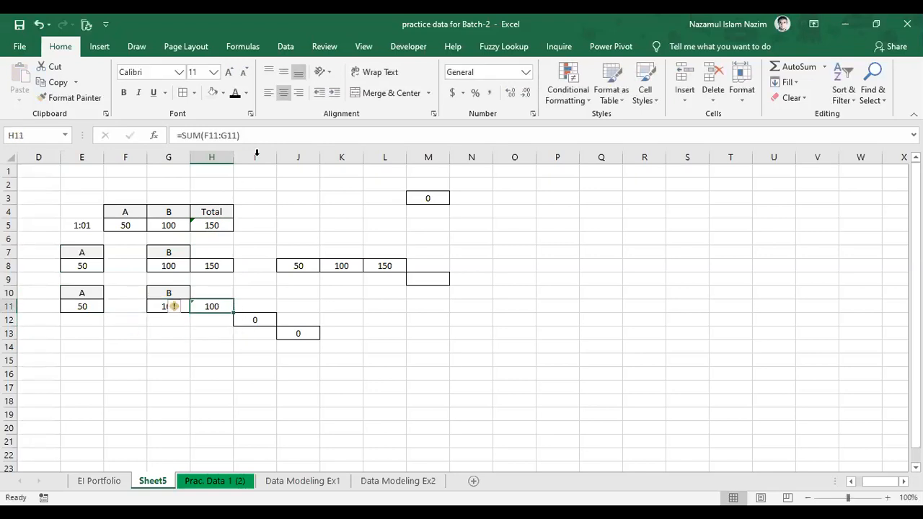
pyautogui.click(256, 137)
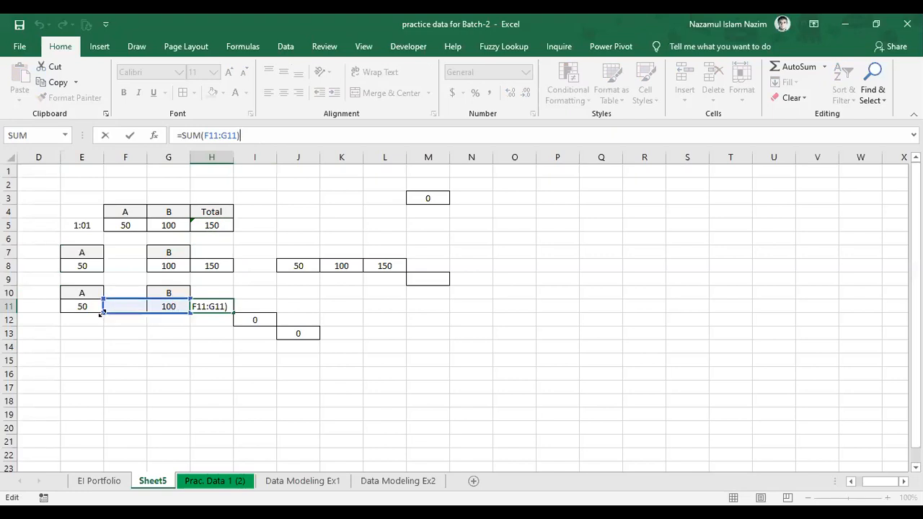
pyautogui.moveTo(101, 302); pyautogui.dragTo(101, 300)
pyautogui.moveTo(96, 301); pyautogui.dragTo(75, 301)
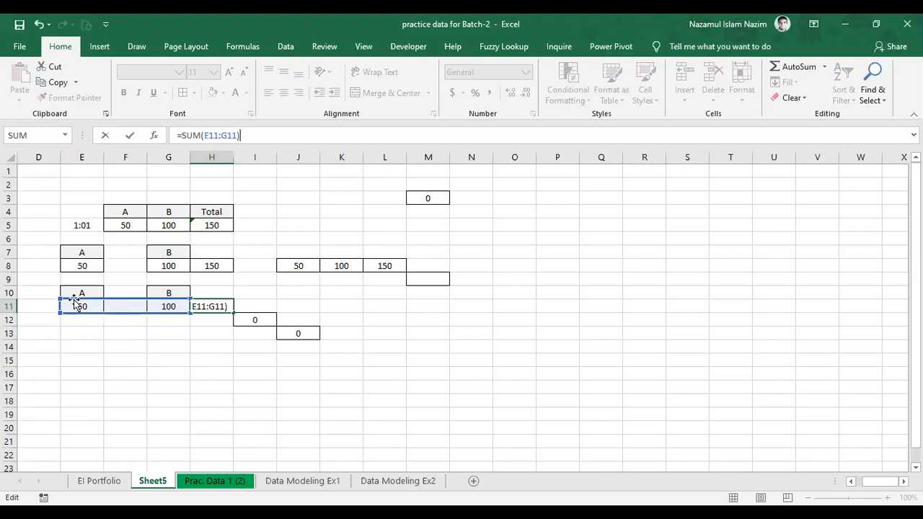
pyautogui.press('Return')
pyautogui.click(192, 304)
pyautogui.click(191, 341)
# Replace the formula in H8 with =E8+G8, adding the A and B values directly
pyautogui.click(207, 264)
pyautogui.click(222, 281)
pyautogui.click(217, 267)
pyautogui.write('=')
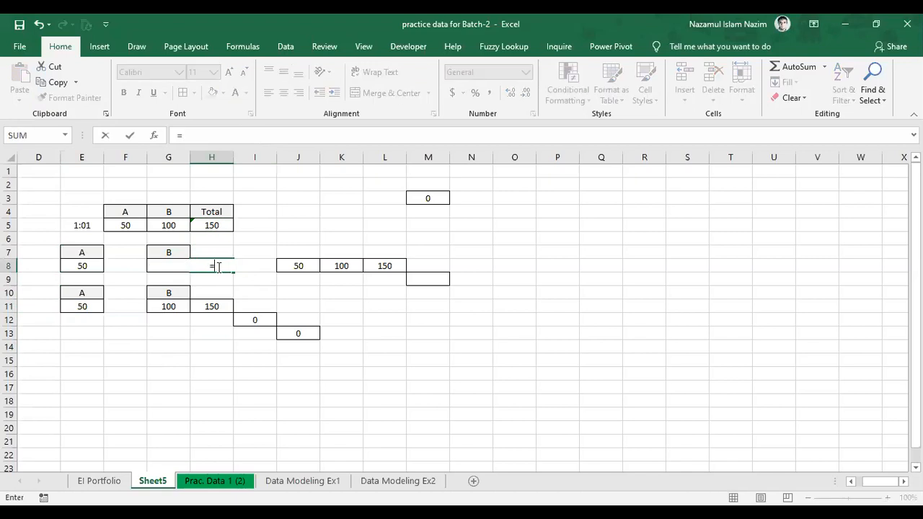
pyautogui.click(81, 265)
pyautogui.write('+')
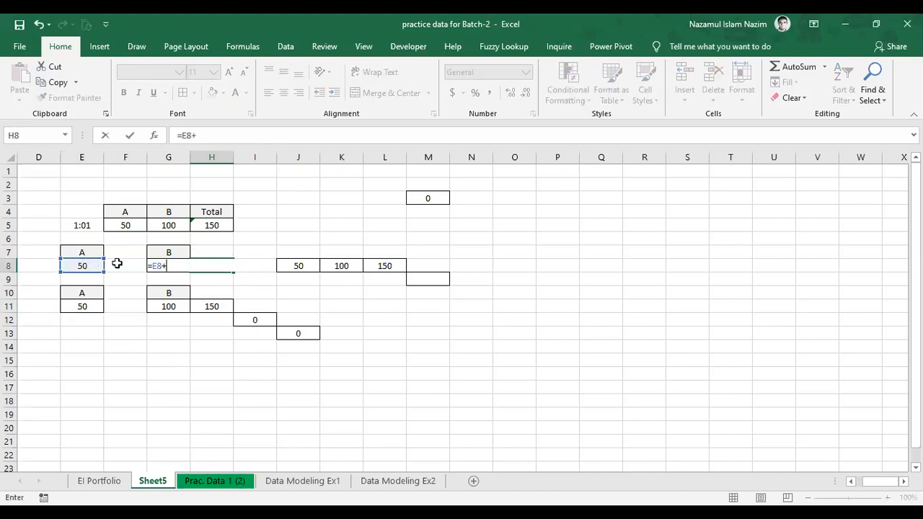
pyautogui.click(162, 267)
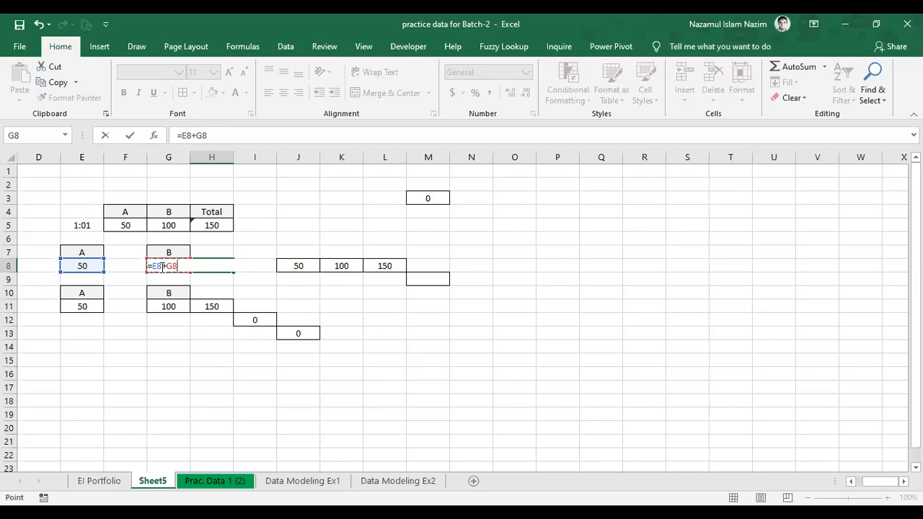
pyautogui.press('Return')
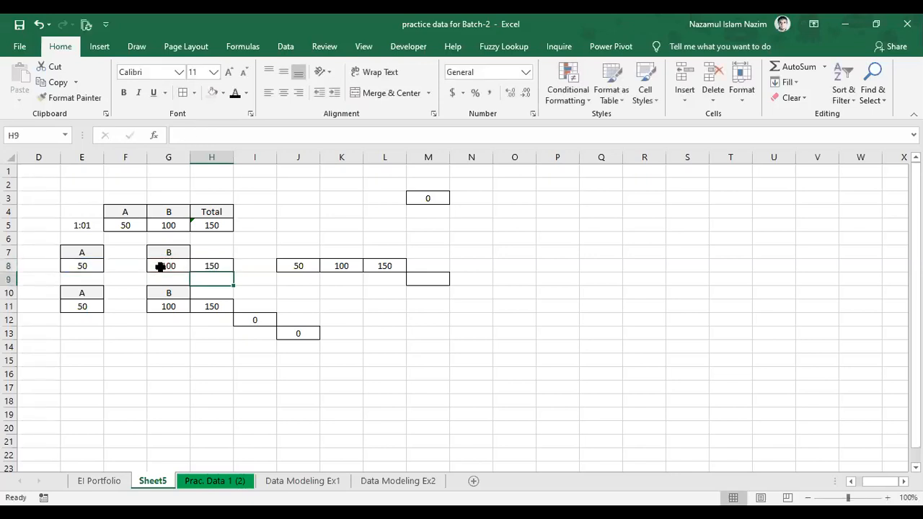
# Copy the addition formula from H8 and paste it into L10
pyautogui.click(205, 257)
pyautogui.click(209, 265)
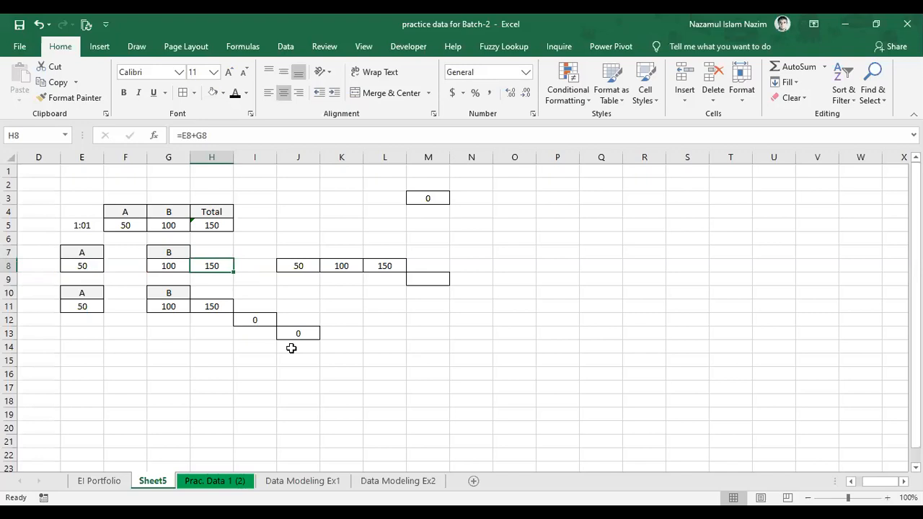
pyautogui.hotkey('ctrl', 'c')
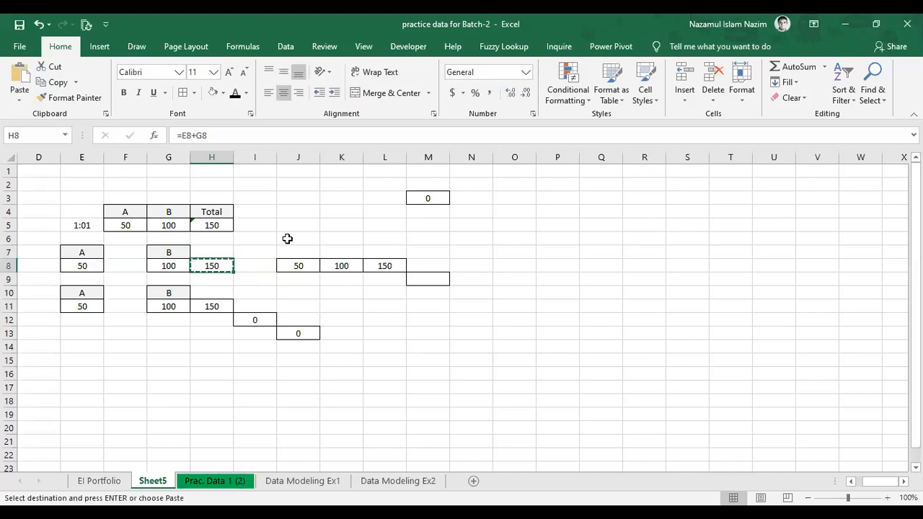
pyautogui.press('Right')
pyautogui.press('Right')
pyautogui.press('Right')
pyautogui.press('Right')
pyautogui.press('Down')
pyautogui.press('Down')
pyautogui.hotkey('ctrl', 'v')
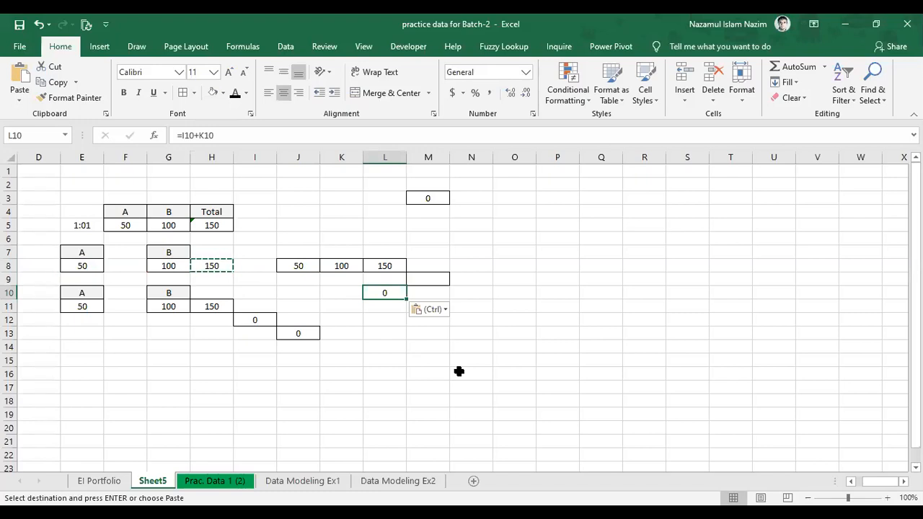
# Display formulas instead of results on the sheet and examine the cells referenced by L10 and L8
pyautogui.hotkey('ctrl', '`')
pyautogui.click(798, 360)
pyautogui.click(748, 294)
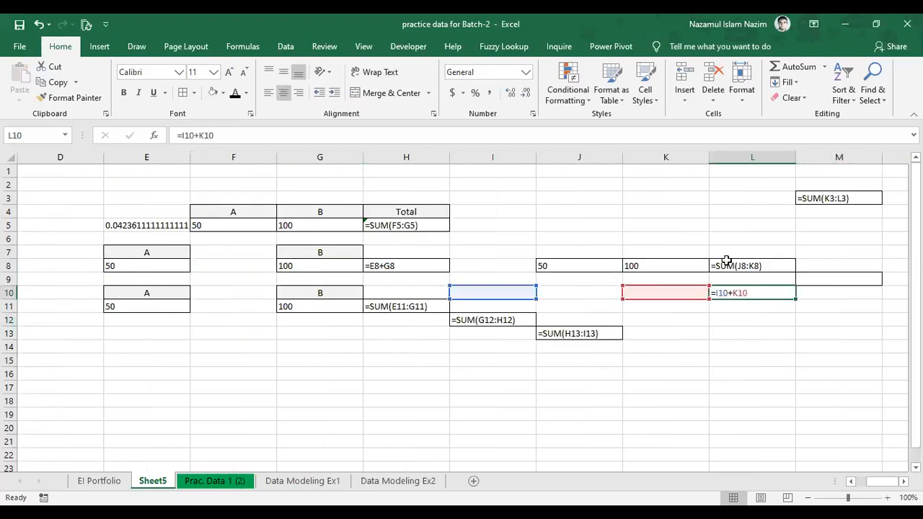
pyautogui.click(725, 264)
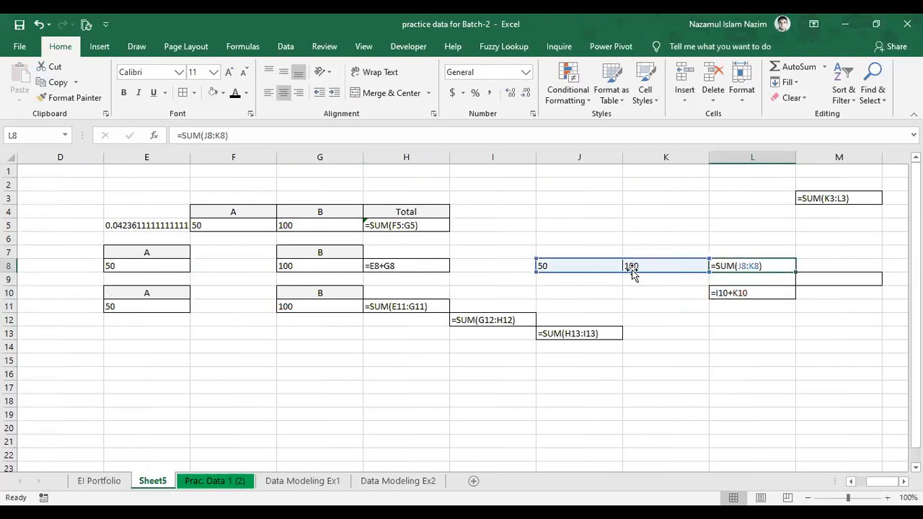
pyautogui.click(738, 292)
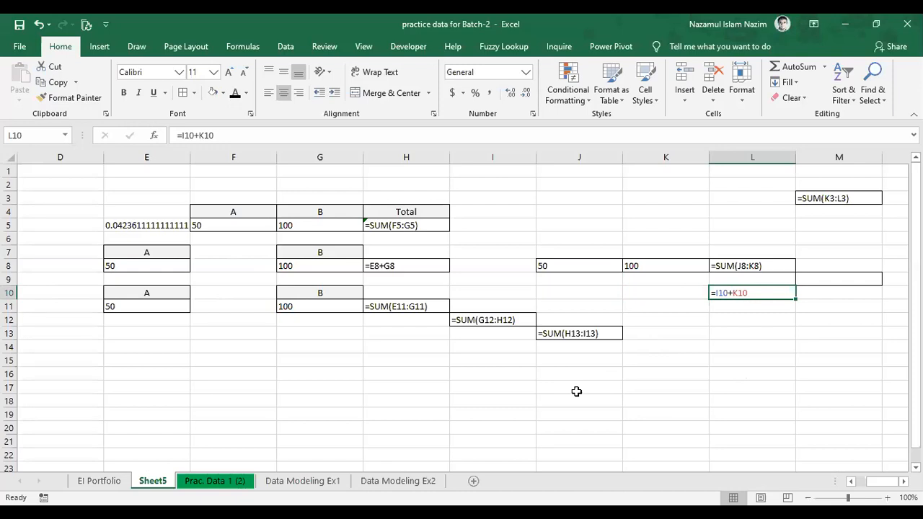
pyautogui.press('Down')
pyautogui.press('Down')
pyautogui.press('Down')
pyautogui.press('Down')
pyautogui.press('Down')
pyautogui.press('Down')
pyautogui.press('Down')
pyautogui.press('Down')
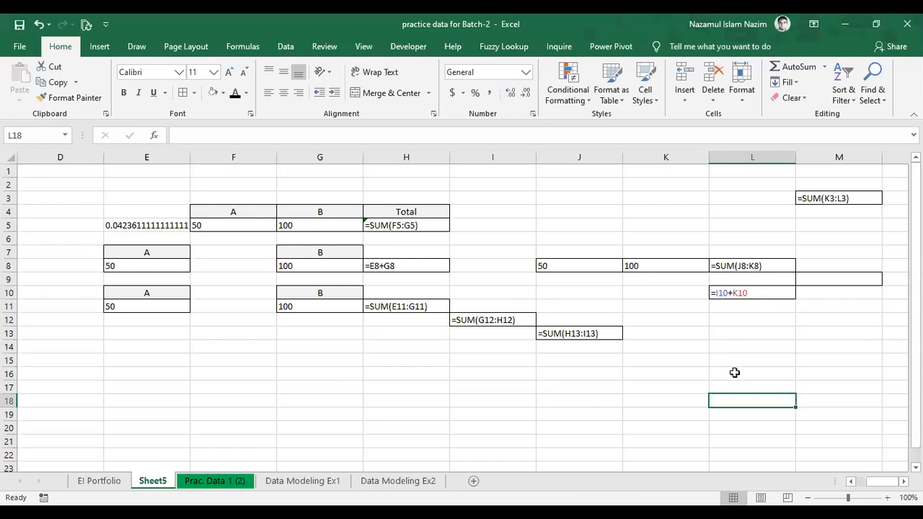
pyautogui.hotkey('alt', 'Tab')
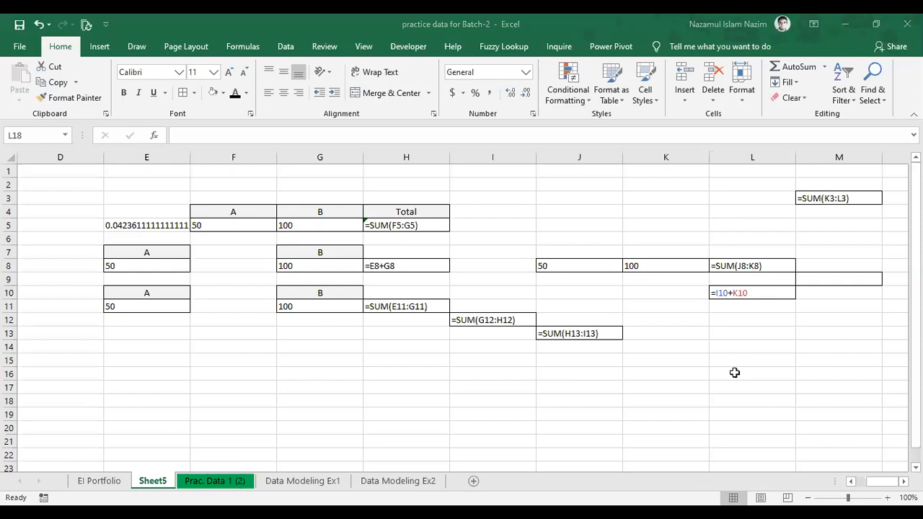
pyautogui.click(647, 372)
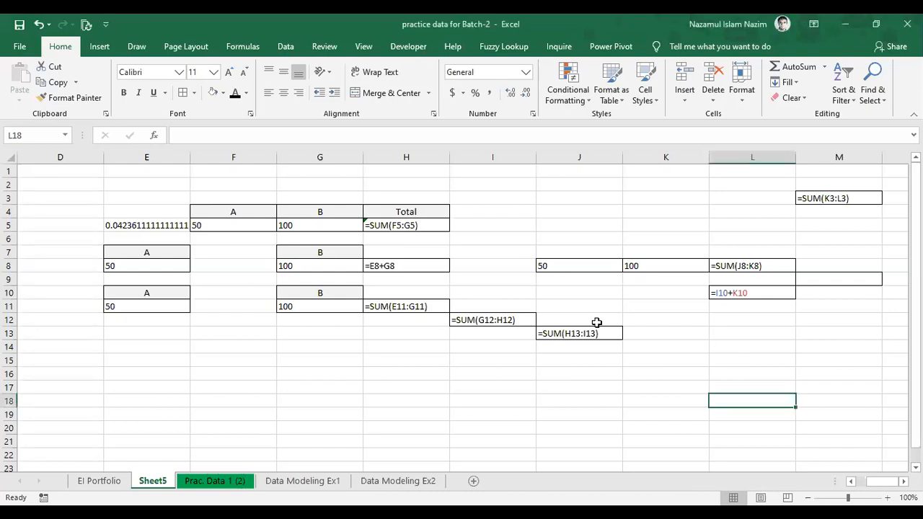
pyautogui.moveTo(113, 186); pyautogui.dragTo(843, 357)
pyautogui.click(715, 387)
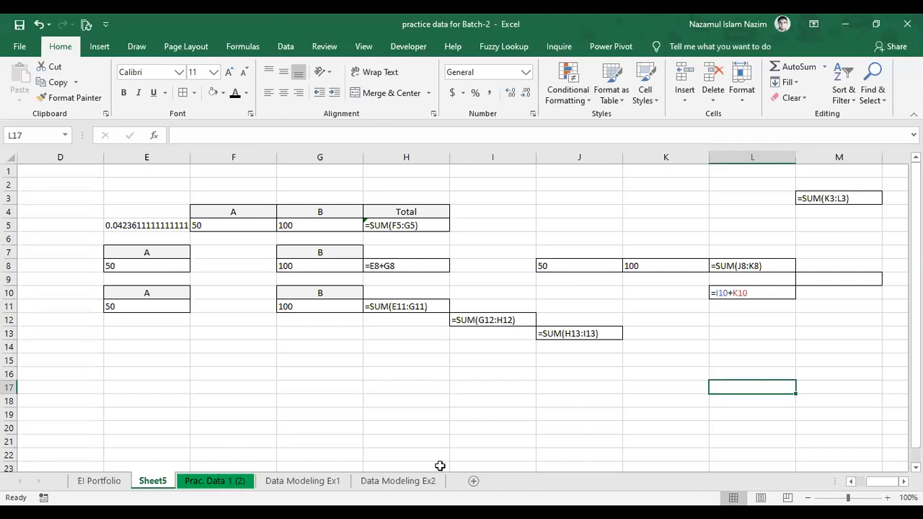
# Compare the referenced cells of the formulas in L10 and L8 by selecting them alternately
pyautogui.click(727, 294)
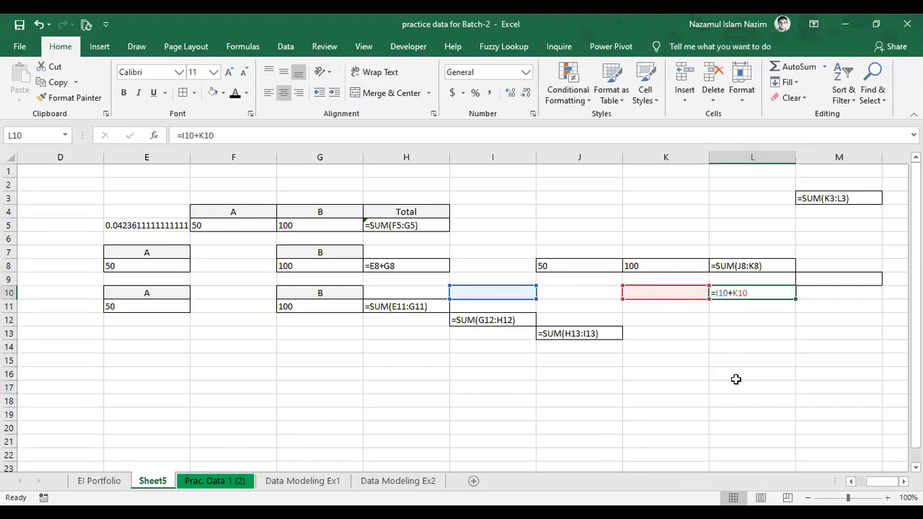
pyautogui.click(740, 266)
pyautogui.click(733, 293)
pyautogui.click(739, 266)
pyautogui.click(733, 292)
pyautogui.click(735, 266)
pyautogui.click(733, 293)
pyautogui.click(532, 376)
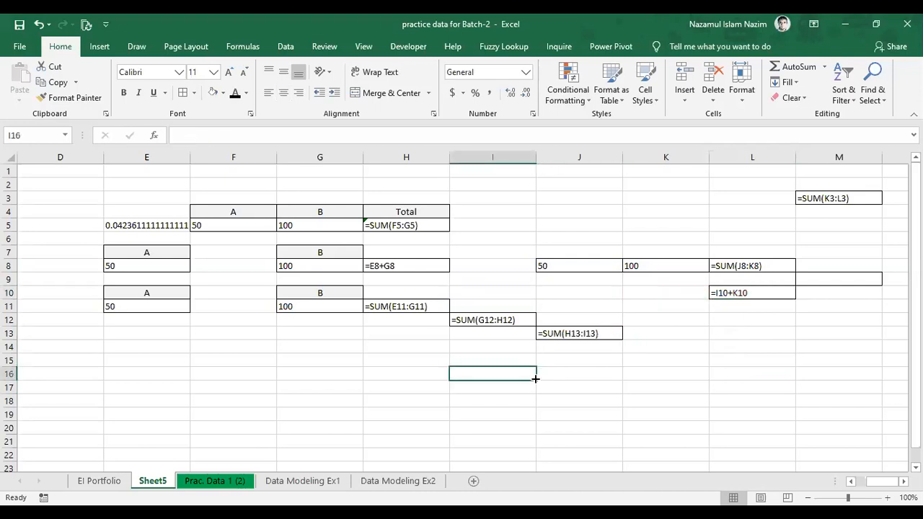
# Return the sheet to showing results instead of formulas and look over the whole practice area
pyautogui.hotkey('ctrl', '`')
pyautogui.click(385, 333)
pyautogui.moveTo(71, 180); pyautogui.dragTo(470, 347)
pyautogui.click(558, 333)
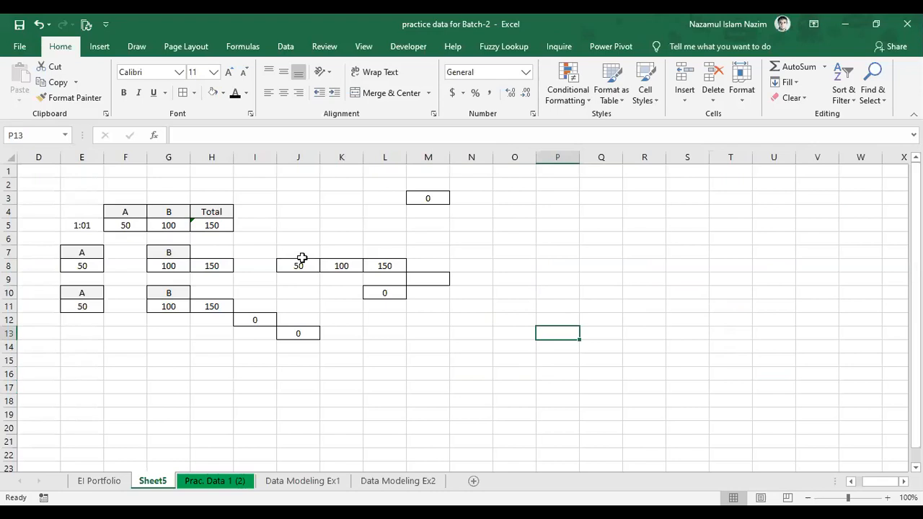
pyautogui.click(377, 360)
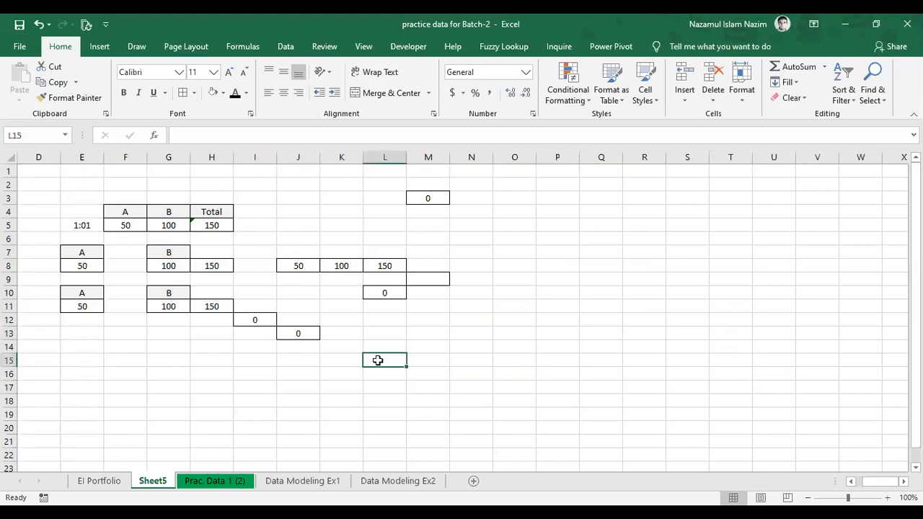
pyautogui.moveTo(53, 187); pyautogui.dragTo(496, 376)
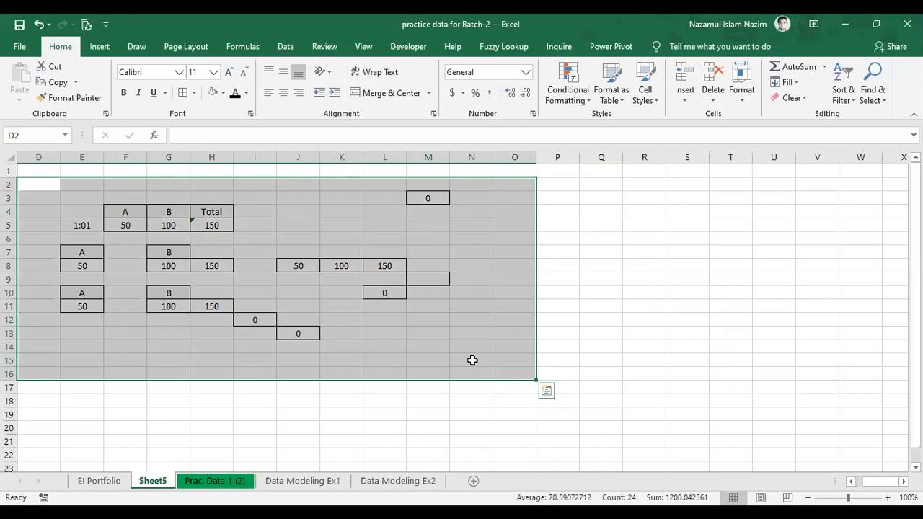
pyautogui.click(431, 333)
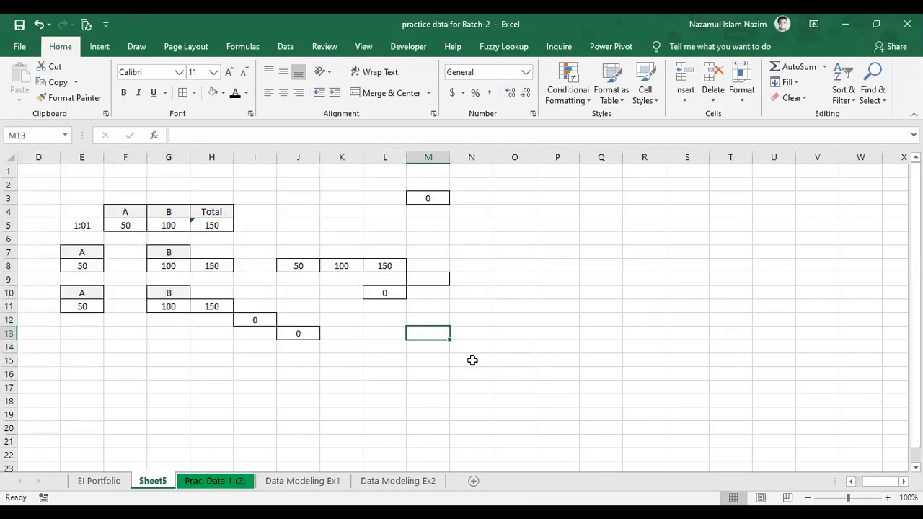
pyautogui.click(385, 266)
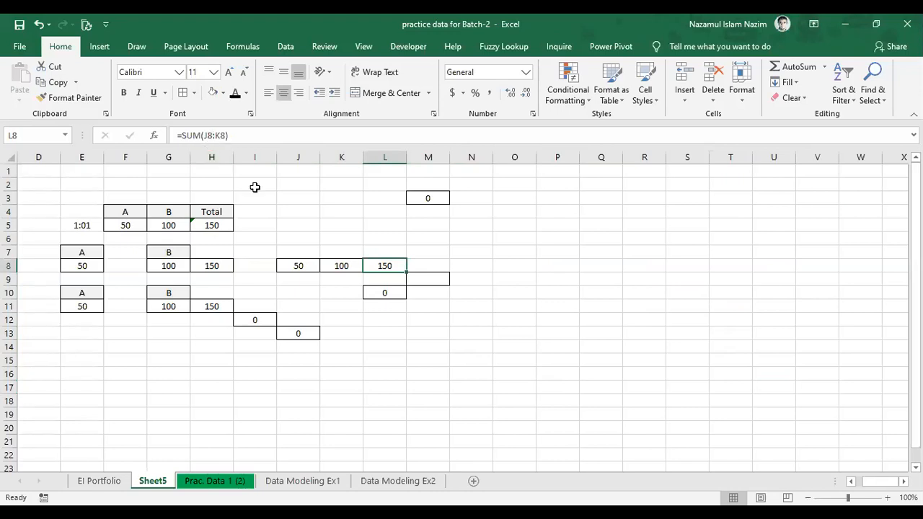
pyautogui.click(515, 347)
pyautogui.moveTo(50, 181); pyautogui.dragTo(471, 346)
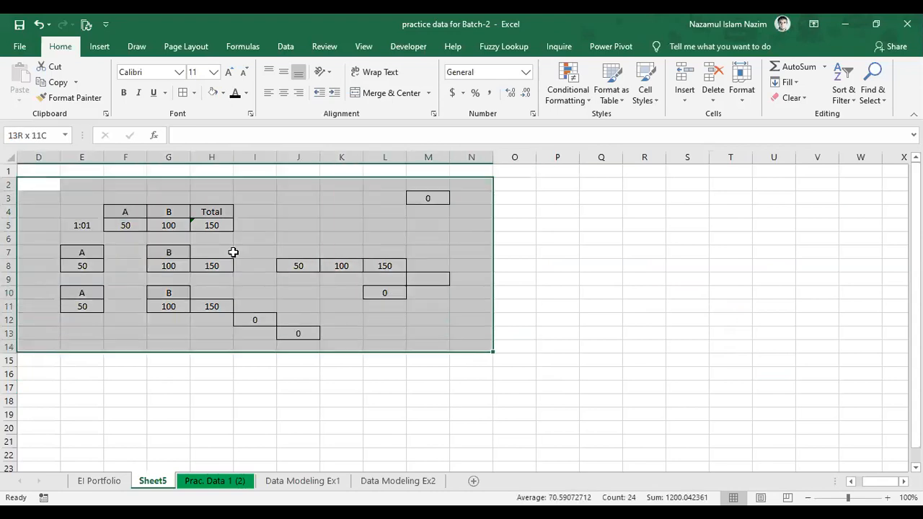
pyautogui.click(515, 333)
pyautogui.moveTo(81, 189); pyautogui.dragTo(471, 333)
pyautogui.click(557, 292)
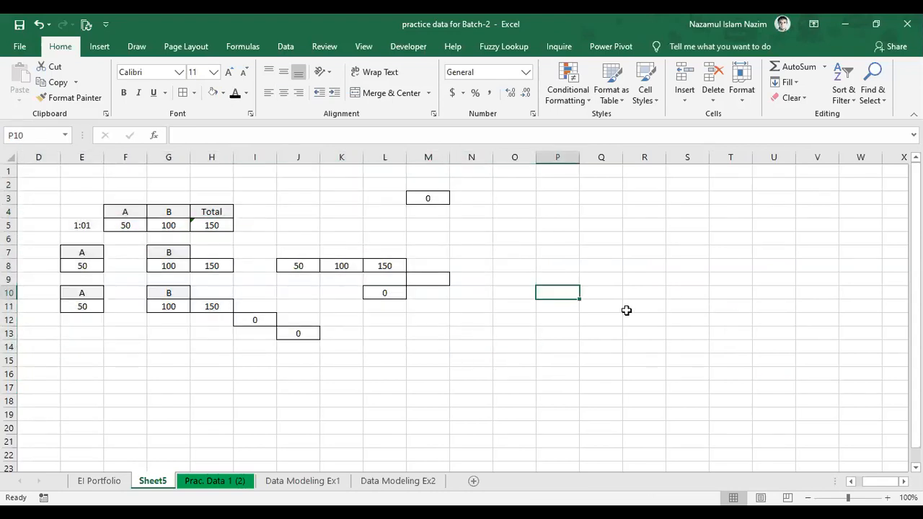
# Enter the values 15 in R5 and 25 in S5
pyautogui.click(643, 223)
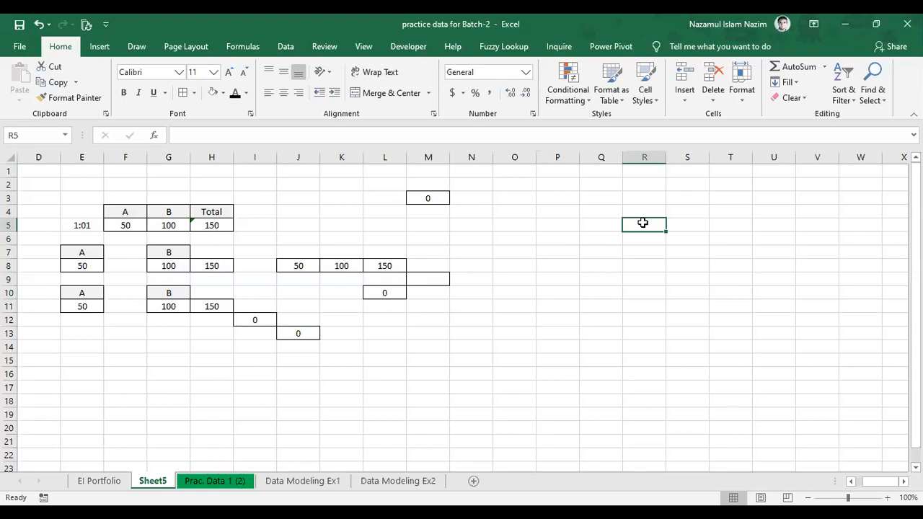
pyautogui.write('15')
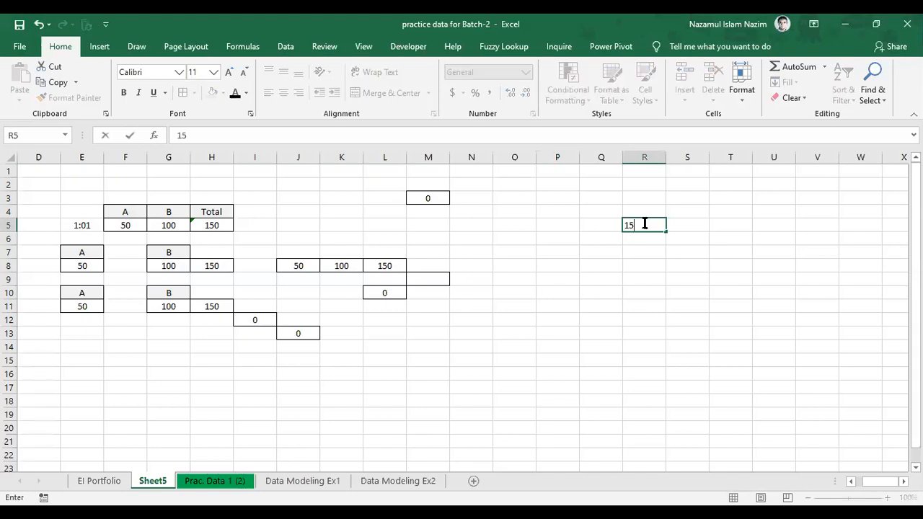
pyautogui.press('Tab')
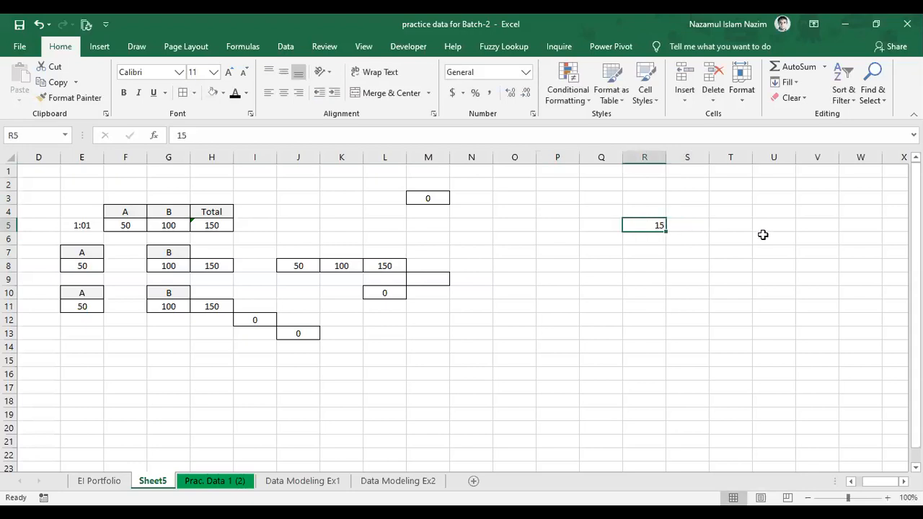
pyautogui.click(644, 225)
pyautogui.click(641, 278)
pyautogui.click(654, 223)
pyautogui.click(688, 225)
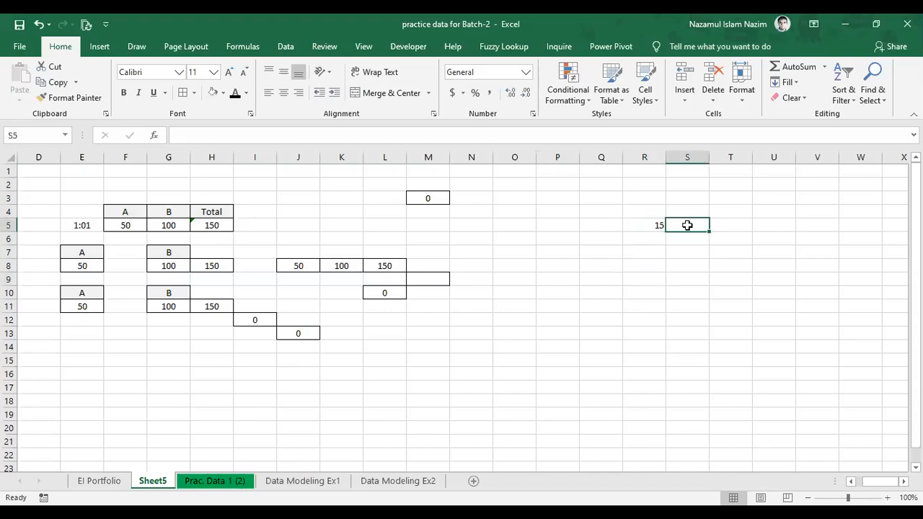
pyautogui.write('25')
pyautogui.press('Tab')
pyautogui.click(772, 224)
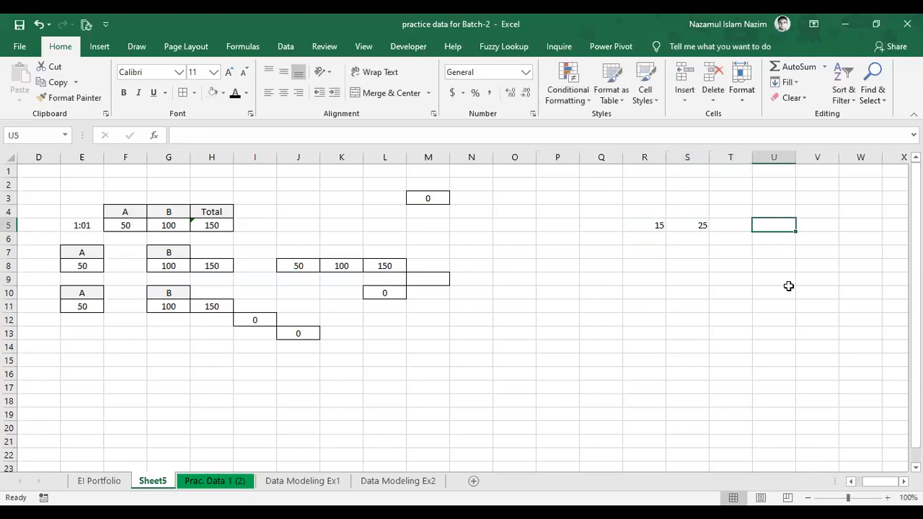
# Enter the multiplier value 10 in V3, apart from the values in row 5
pyautogui.click(813, 194)
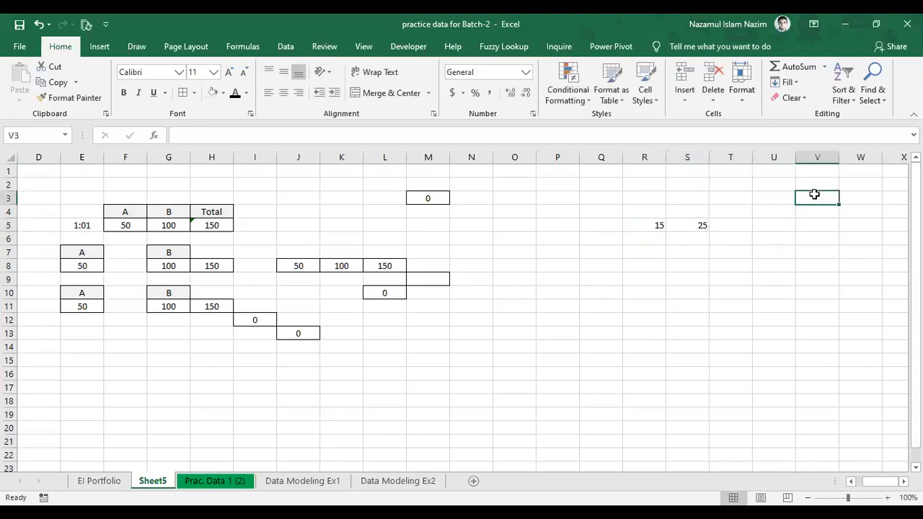
pyautogui.write('10')
pyautogui.click(781, 250)
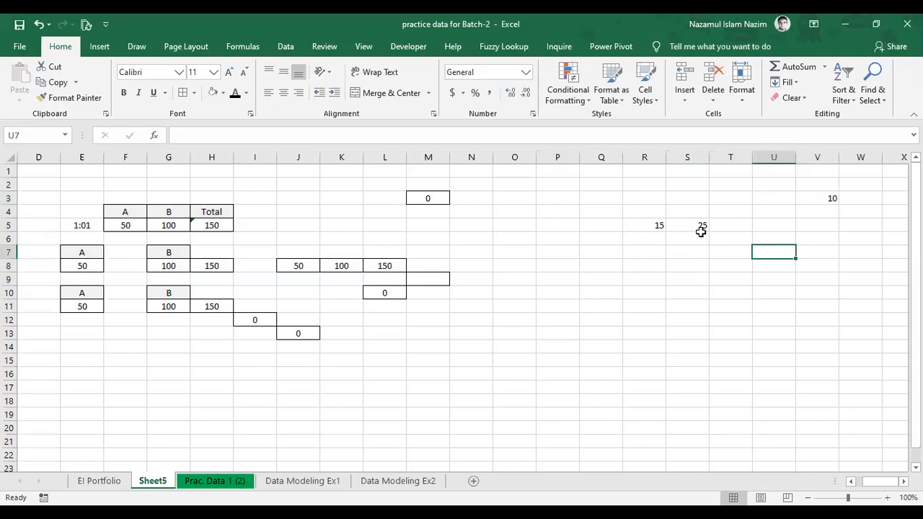
pyautogui.click(653, 237)
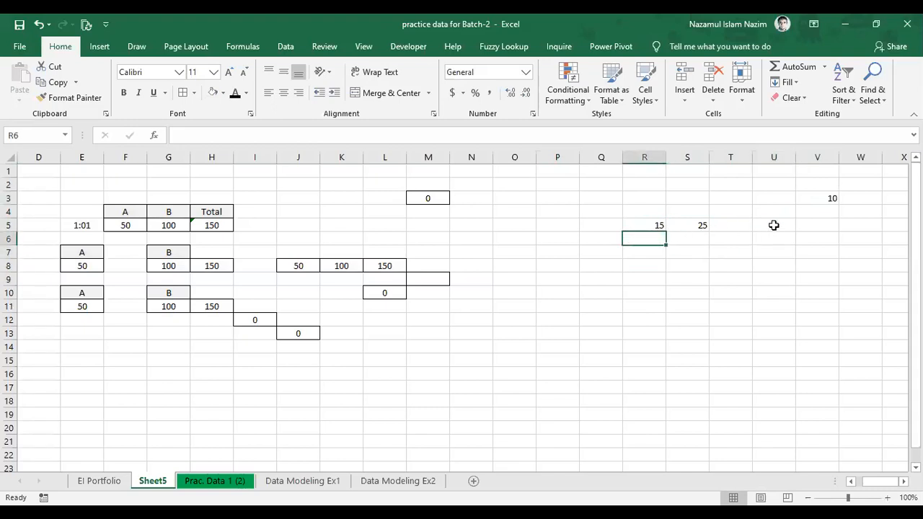
pyautogui.click(773, 225)
pyautogui.click(704, 250)
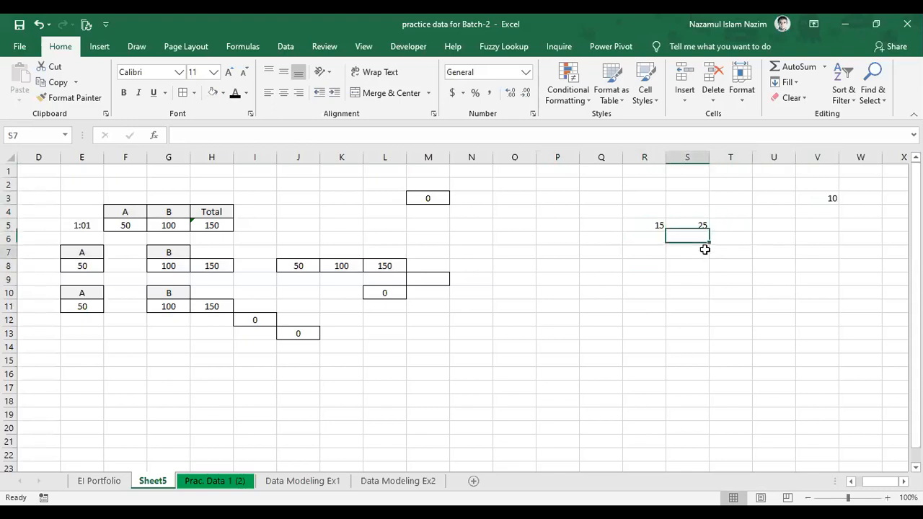
pyautogui.click(732, 225)
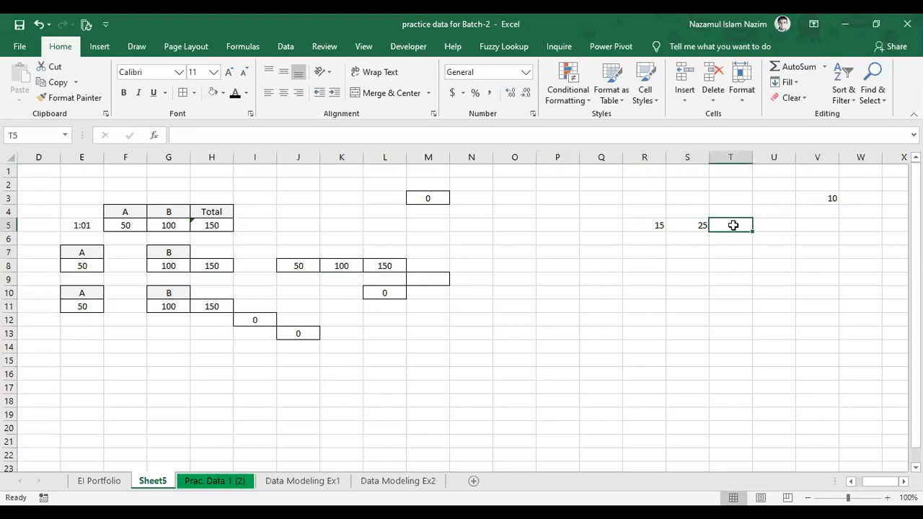
pyautogui.write('=')
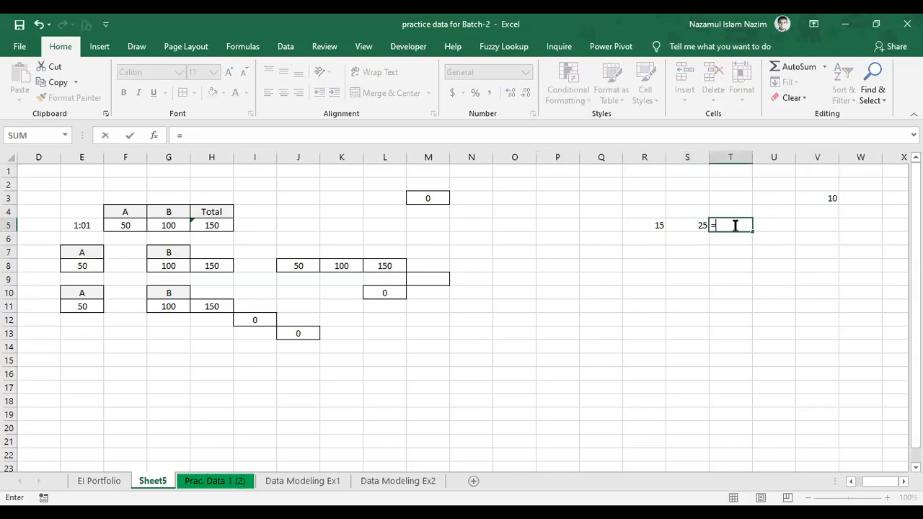
pyautogui.press('Left')
pyautogui.press('Left')
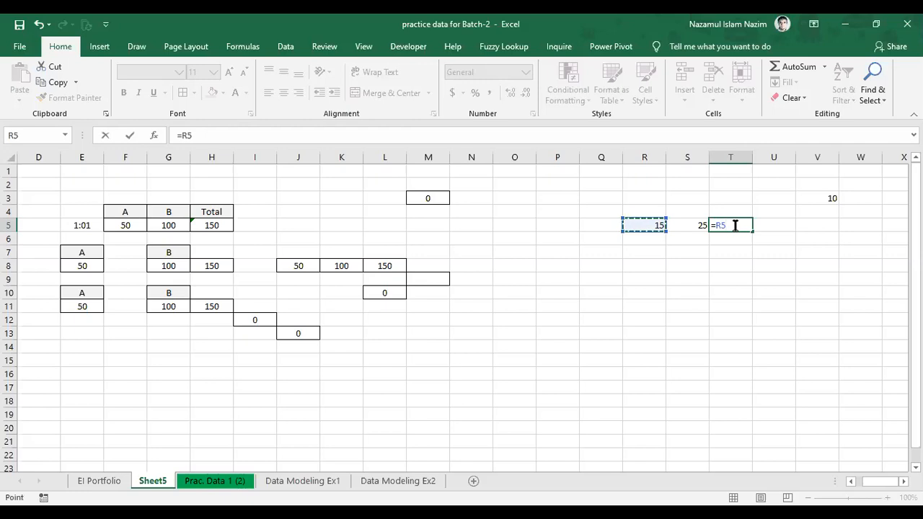
pyautogui.write('*')
pyautogui.click(820, 198)
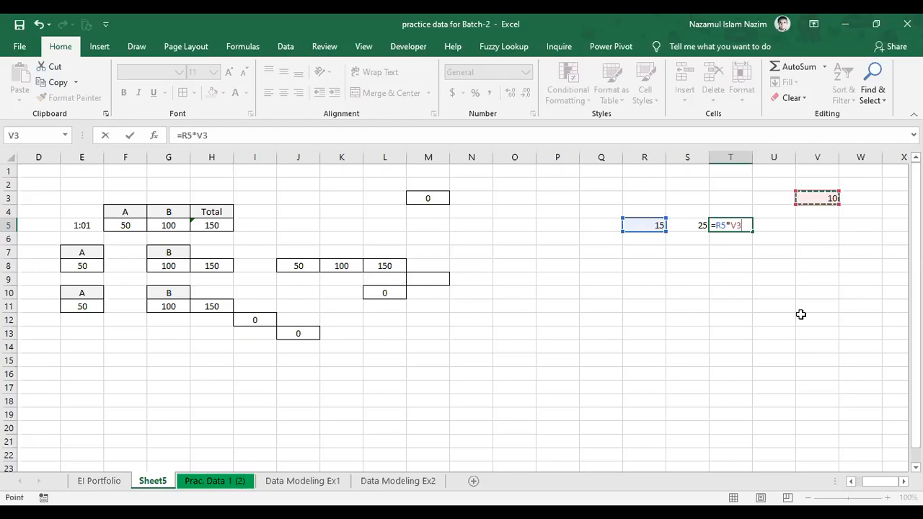
pyautogui.press('Escape')
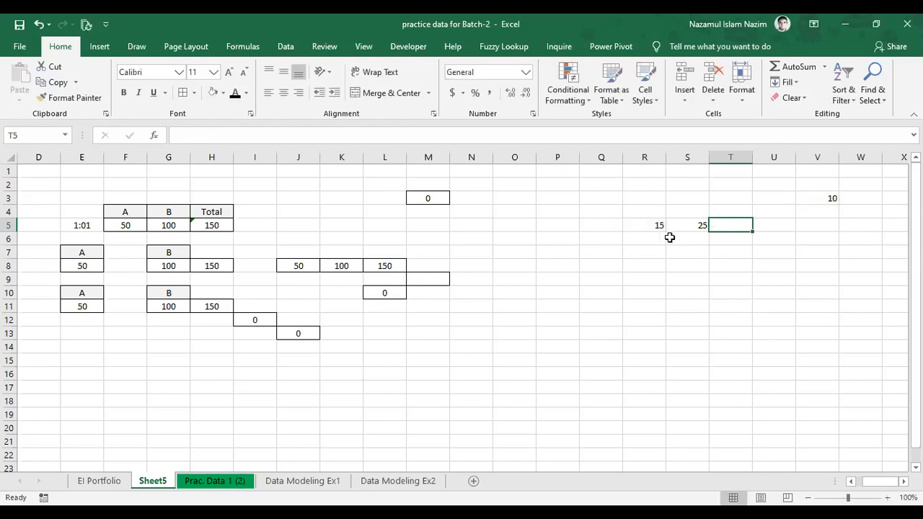
pyautogui.click(643, 245)
pyautogui.write('=')
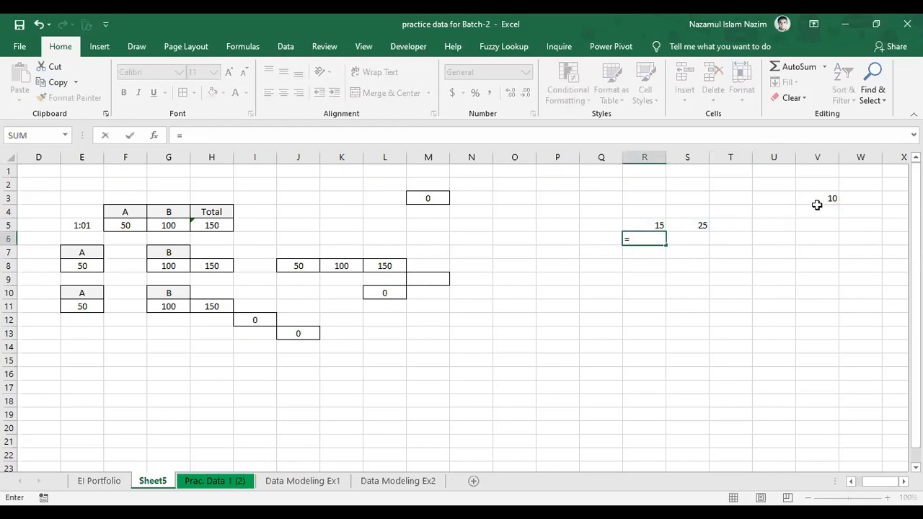
pyautogui.press('Escape')
# Set R5 to 1000 and label the two value columns A in R4 and B in S4
pyautogui.click(662, 225)
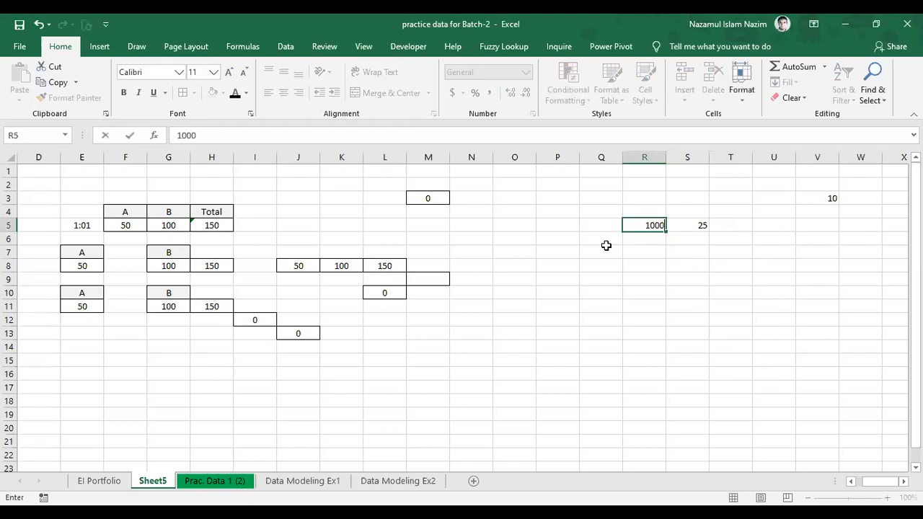
pyautogui.click(688, 220)
pyautogui.click(655, 210)
pyautogui.write('A')
pyautogui.click(681, 213)
pyautogui.write('B')
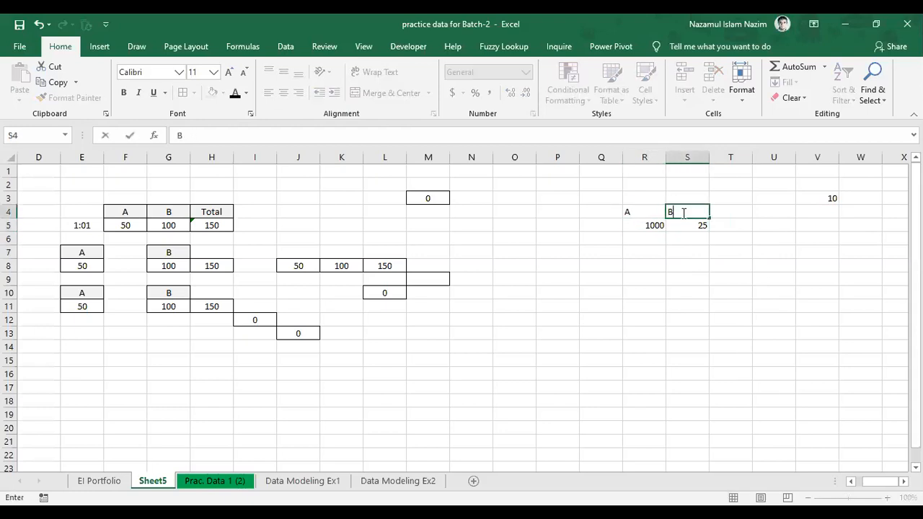
pyautogui.click(700, 279)
# Copy the values in F5:G5 and paste them over R5:S5
pyautogui.click(654, 225)
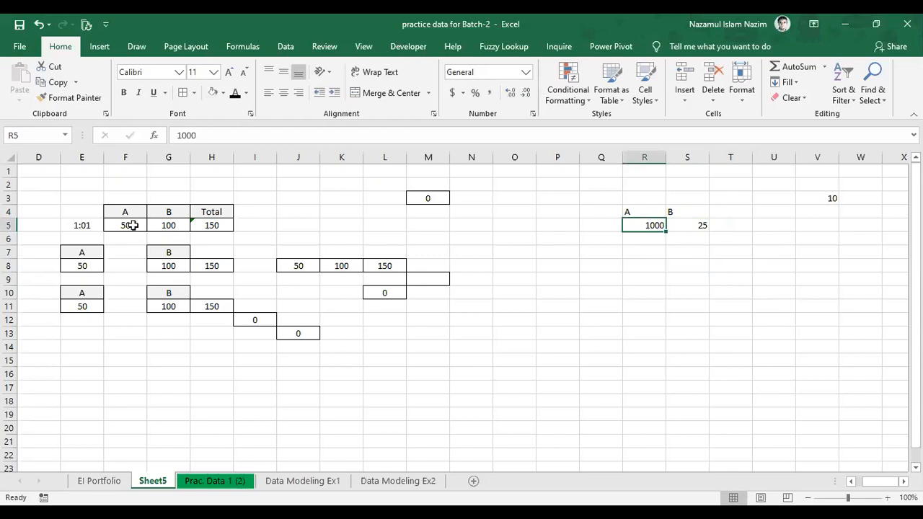
pyautogui.moveTo(130, 225); pyautogui.dragTo(158, 226)
pyautogui.hotkey('ctrl', 'c')
pyautogui.click(648, 227)
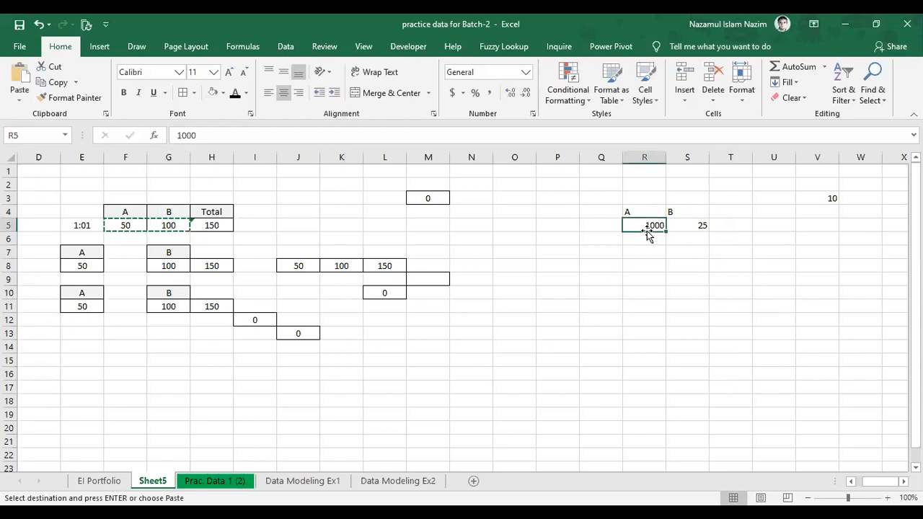
pyautogui.hotkey('ctrl', 'v')
pyautogui.click(687, 279)
# Centre the labels and values in R4:S5 horizontally
pyautogui.click(821, 200)
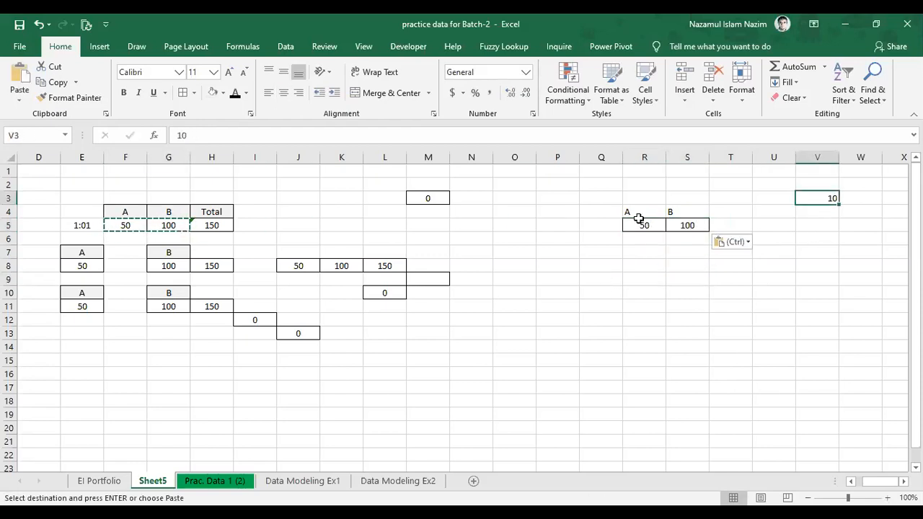
pyautogui.moveTo(649, 214); pyautogui.dragTo(700, 224)
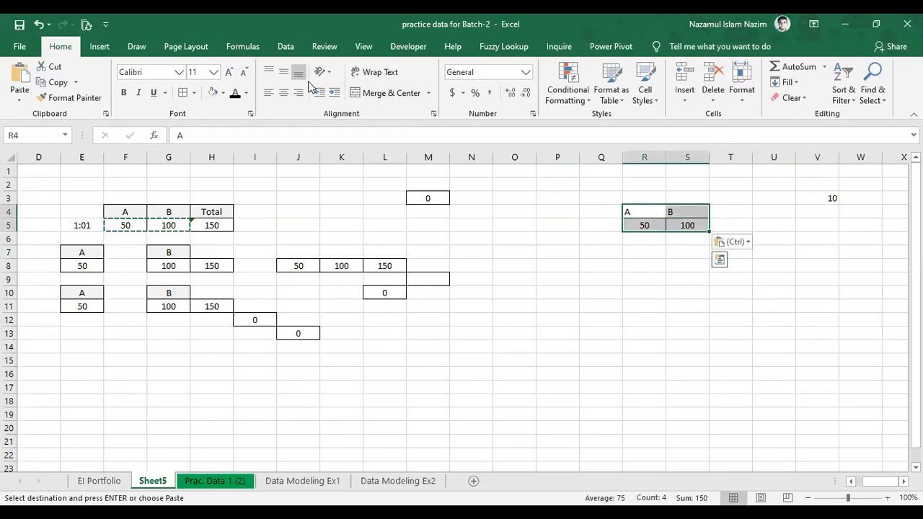
pyautogui.click(290, 97)
pyautogui.click(652, 240)
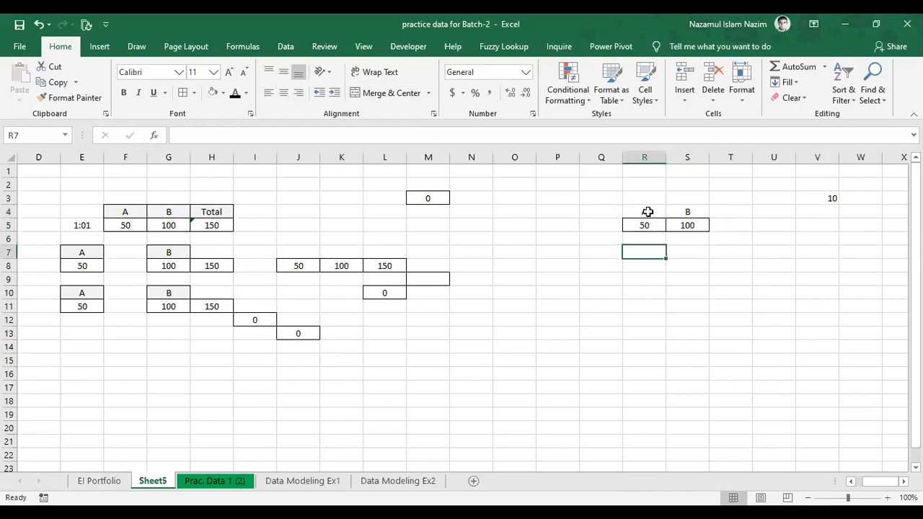
pyautogui.moveTo(646, 210); pyautogui.dragTo(685, 232)
# Enter the heading % in V2 above the value 10 and centre the contents of column V
pyautogui.click(824, 197)
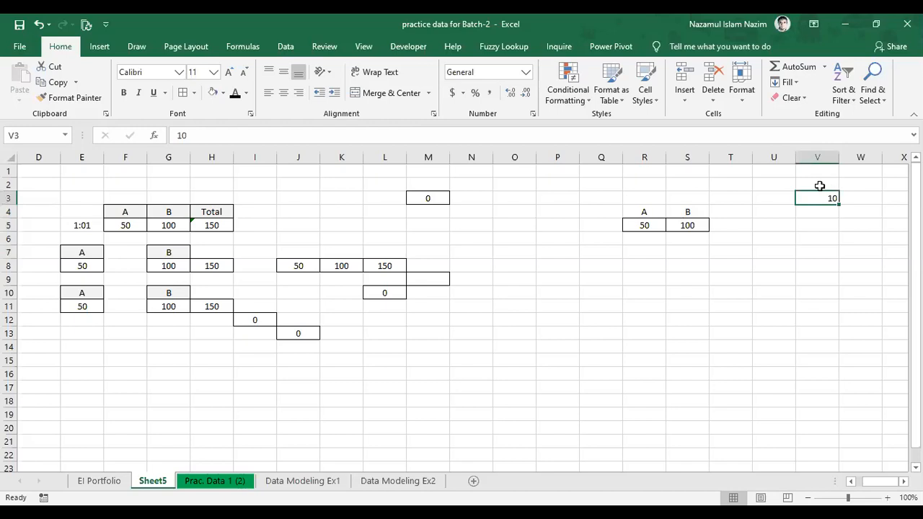
pyautogui.click(818, 185)
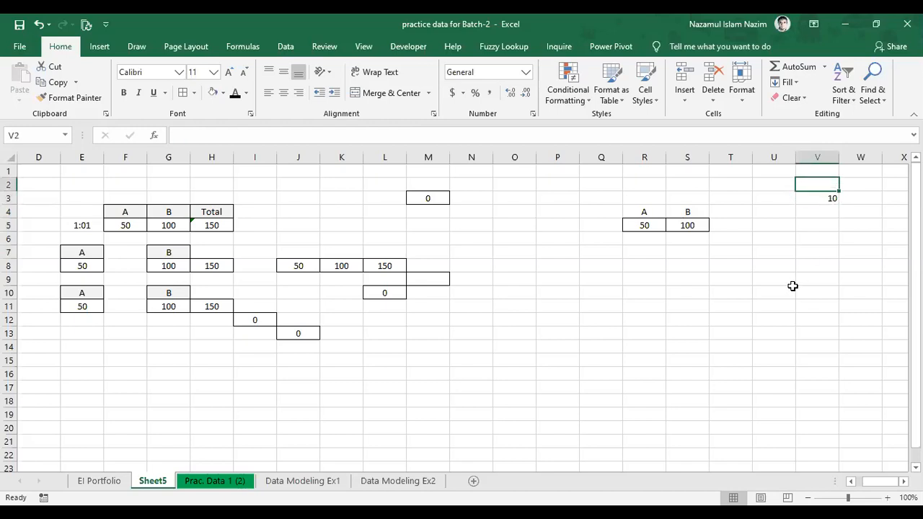
pyautogui.write('%')
pyautogui.click(824, 252)
pyautogui.click(824, 152)
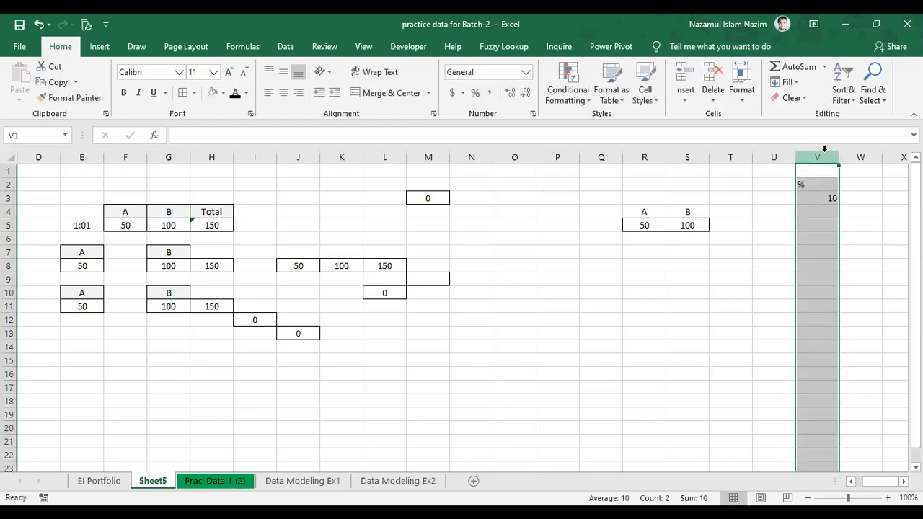
pyautogui.click(284, 93)
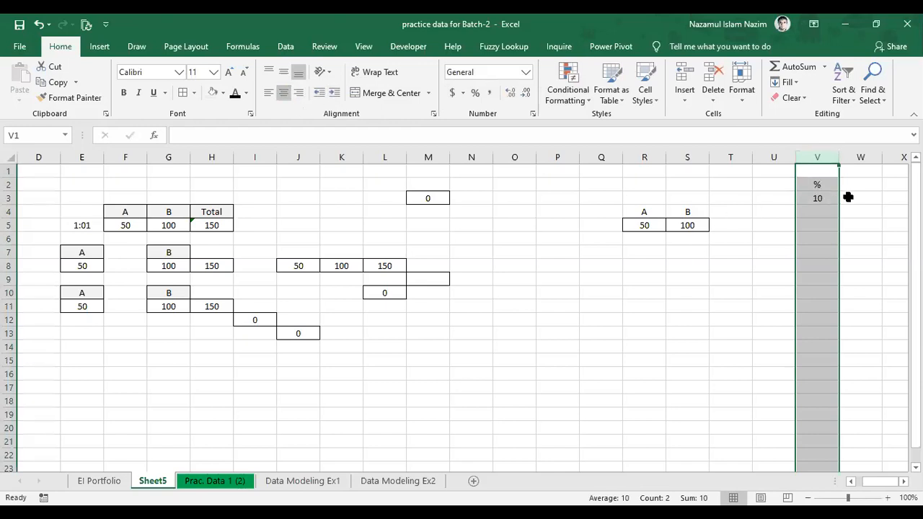
pyautogui.moveTo(822, 196); pyautogui.dragTo(818, 182)
pyautogui.click(737, 300)
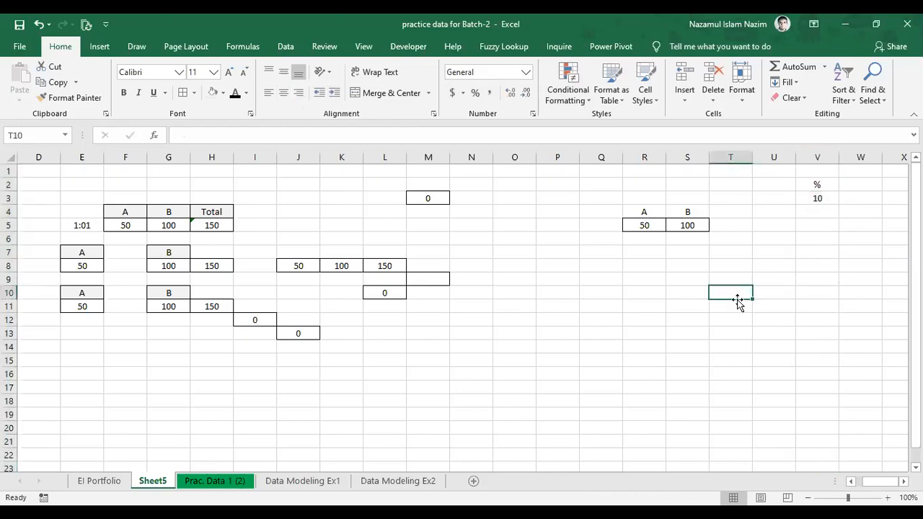
# Move the % heading and its value from V2:V3 to T4:T5, beside column B
pyautogui.moveTo(628, 199); pyautogui.dragTo(805, 221)
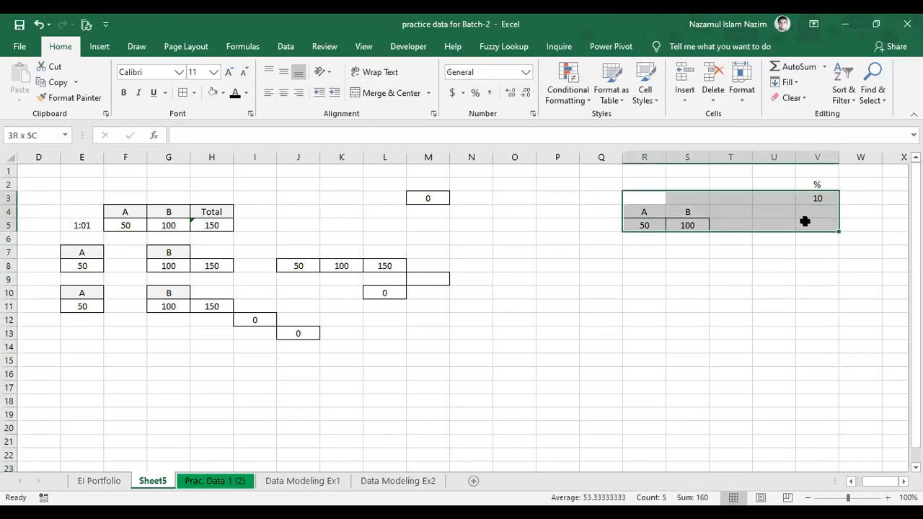
pyautogui.moveTo(816, 185); pyautogui.dragTo(817, 198)
pyautogui.hotkey('ctrl', 'c')
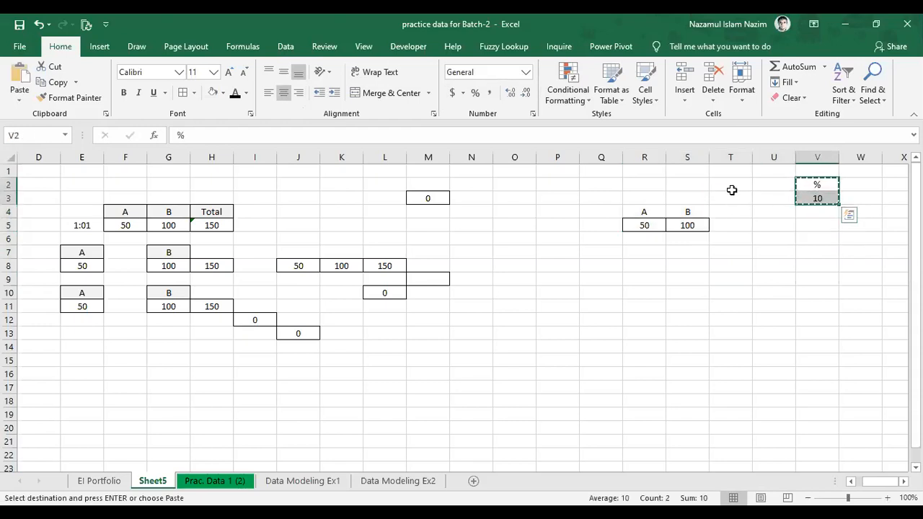
pyautogui.click(725, 212)
pyautogui.hotkey('ctrl', 'v')
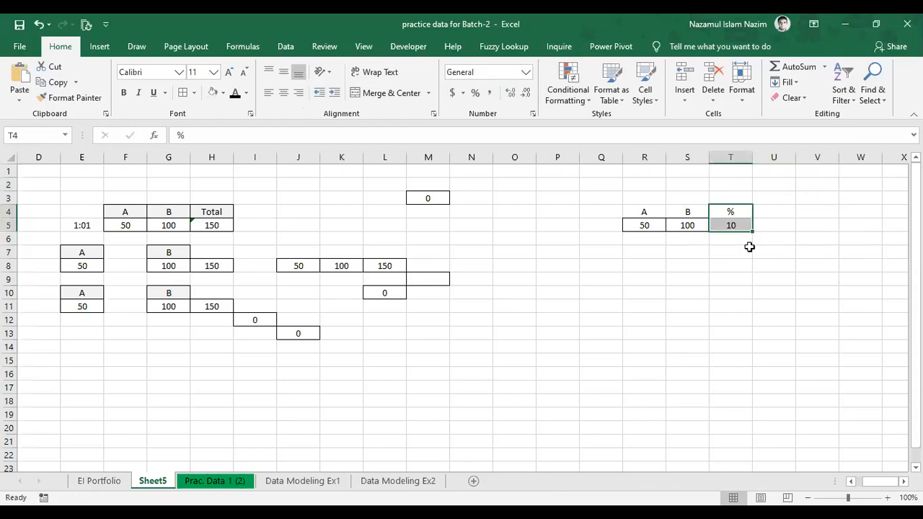
pyautogui.click(749, 247)
# Examine the A, B and % headings and their values in R4:T5
pyautogui.moveTo(644, 211); pyautogui.dragTo(726, 226)
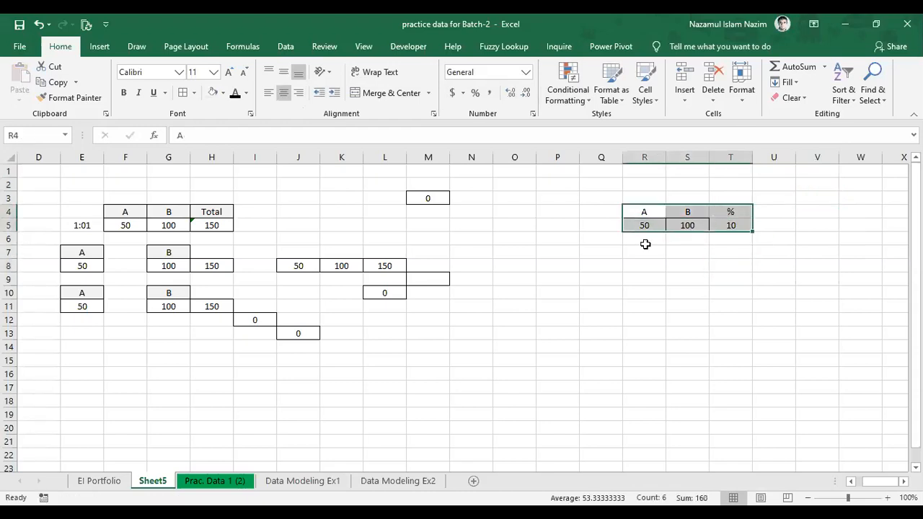
pyautogui.click(725, 226)
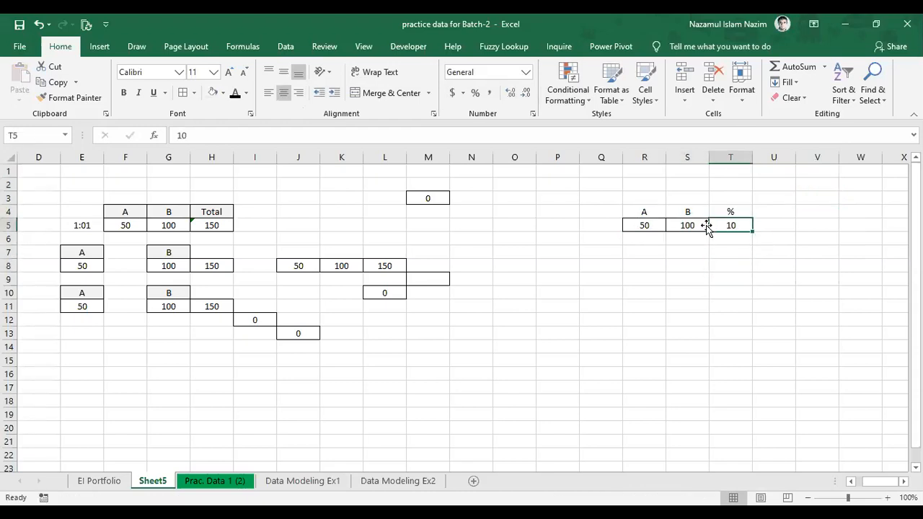
pyautogui.click(703, 263)
pyautogui.click(692, 229)
pyautogui.click(733, 251)
pyautogui.moveTo(655, 217); pyautogui.dragTo(728, 224)
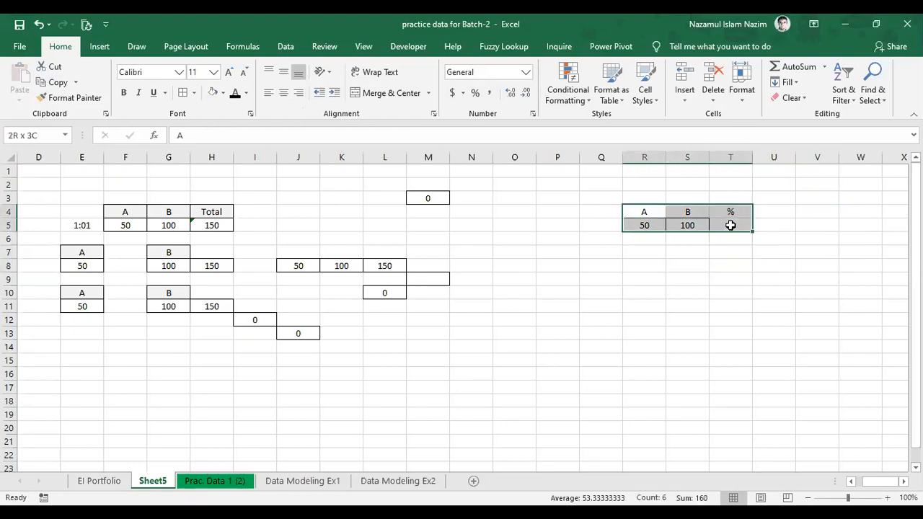
pyautogui.click(683, 288)
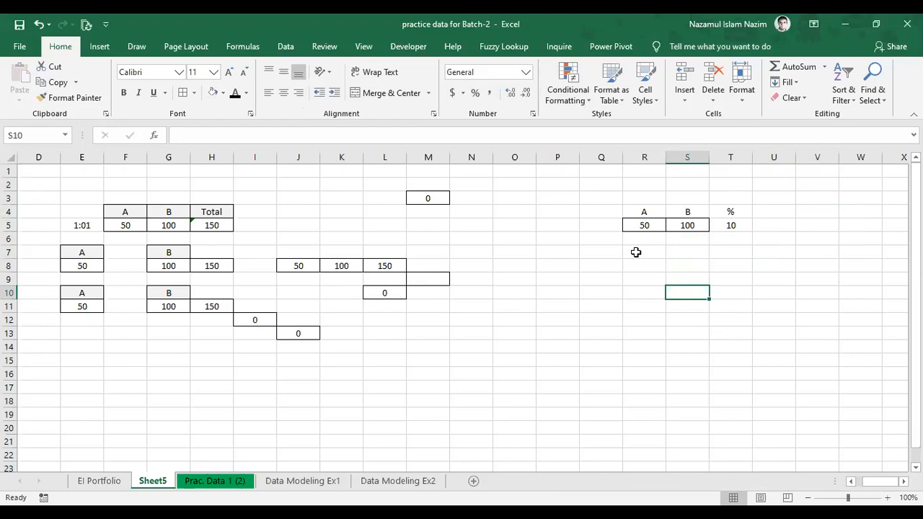
# Enter the label Ans in Q7, below the A, B and % example
pyautogui.click(635, 252)
pyautogui.click(641, 224)
pyautogui.click(642, 252)
pyautogui.moveTo(642, 252); pyautogui.dragTo(735, 253)
pyautogui.click(599, 253)
pyautogui.write('Ans')
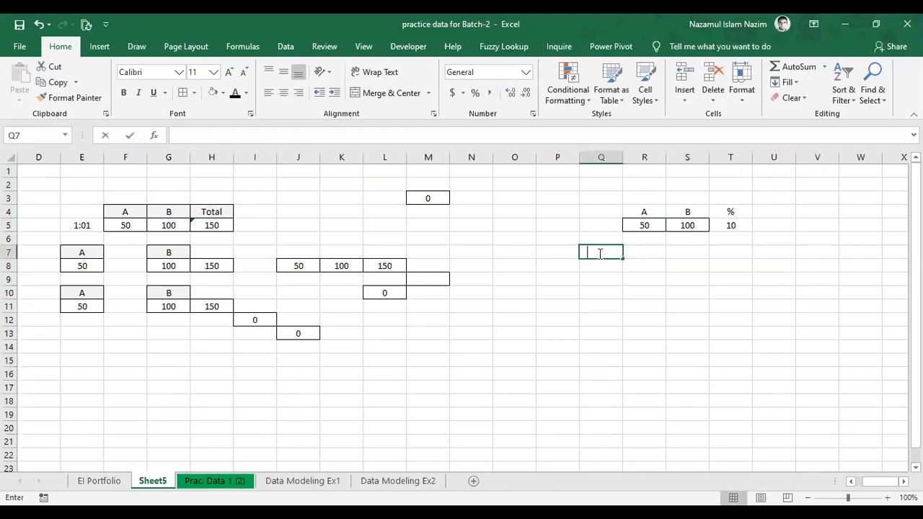
pyautogui.press('Tab')
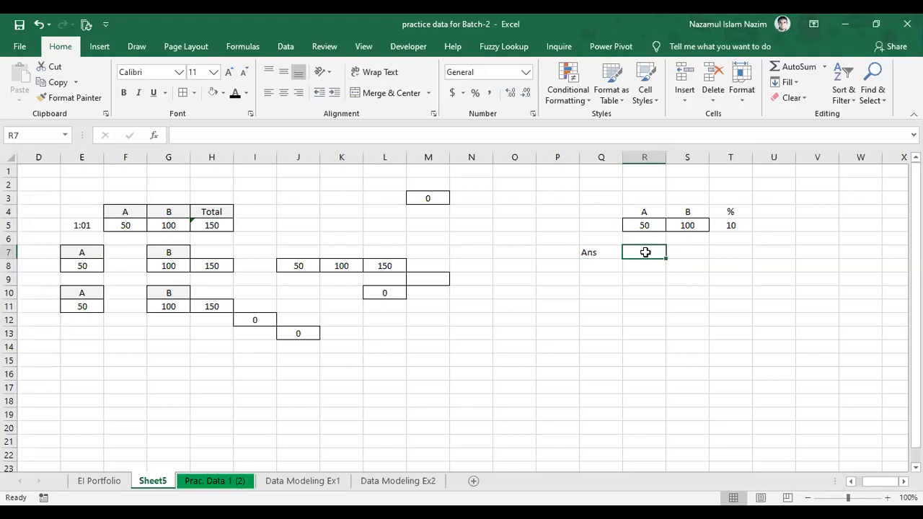
# Enter the formula =R5*T5% in R7 to calculate the percentage of A
pyautogui.write('=')
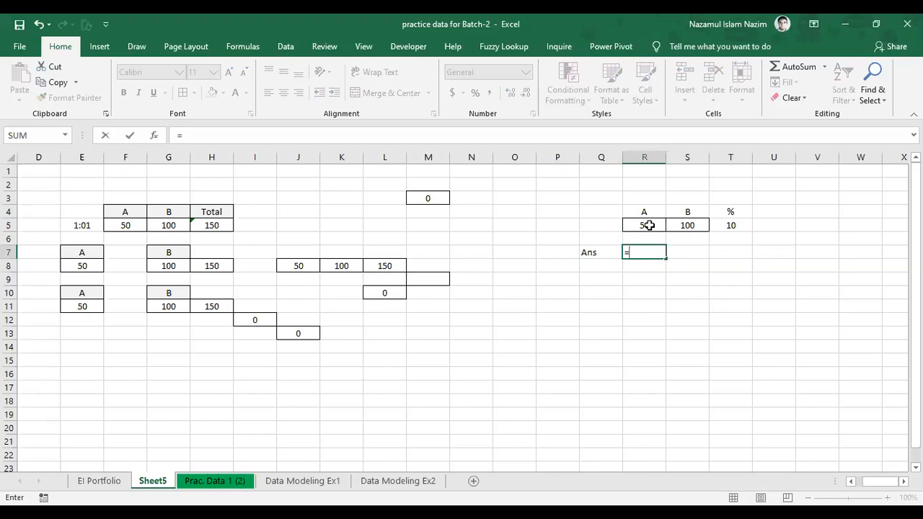
pyautogui.click(649, 225)
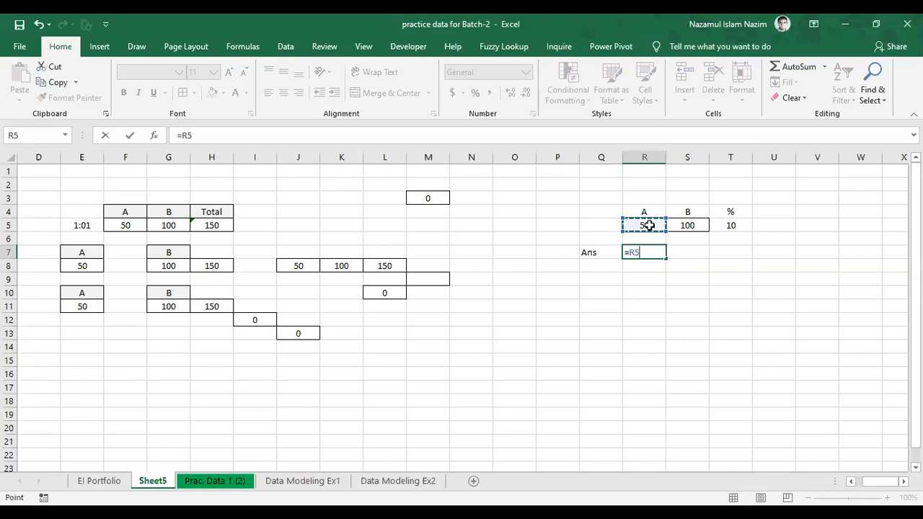
pyautogui.write('*')
pyautogui.click(734, 225)
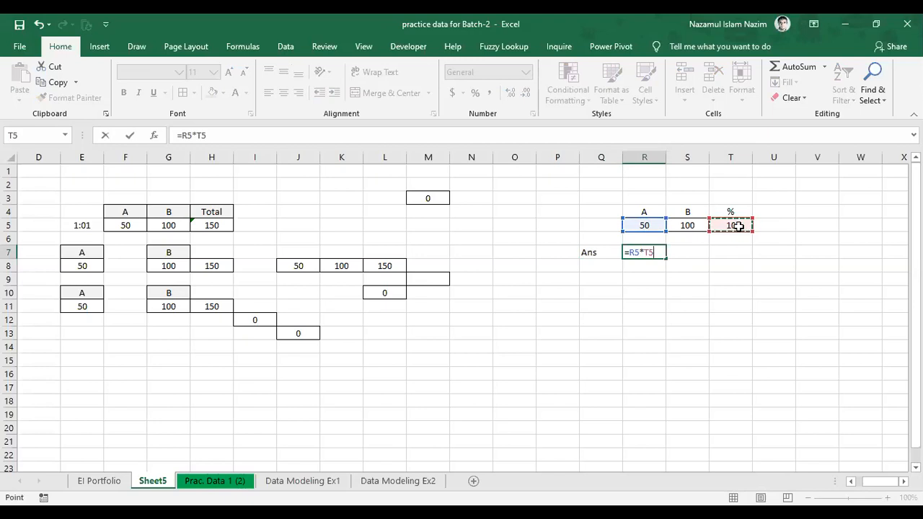
pyautogui.click(416, 130)
pyautogui.write('%')
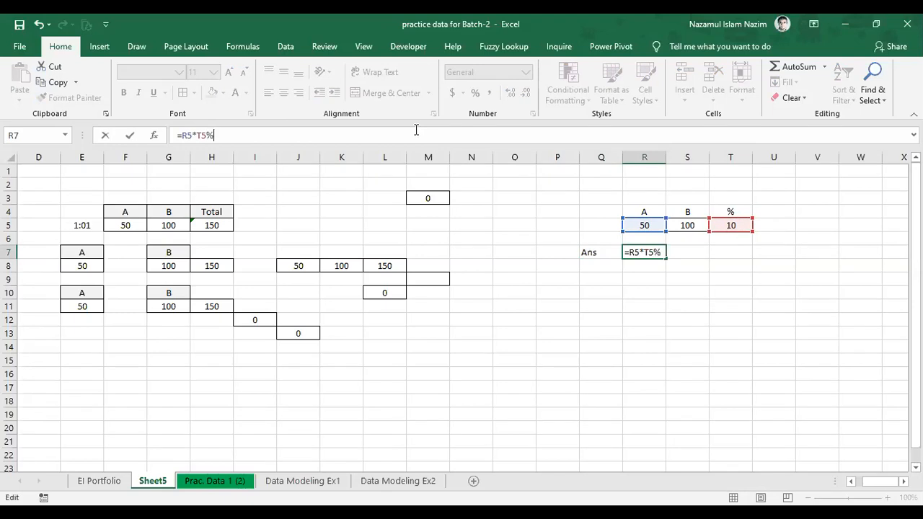
pyautogui.press('Return')
pyautogui.press('Left')
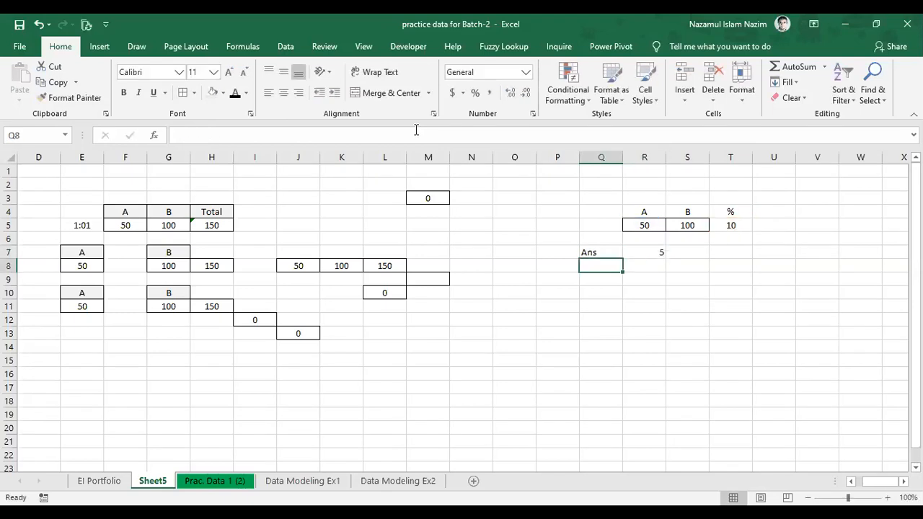
# Centre the percentage answer in R7 horizontally
pyautogui.click(648, 252)
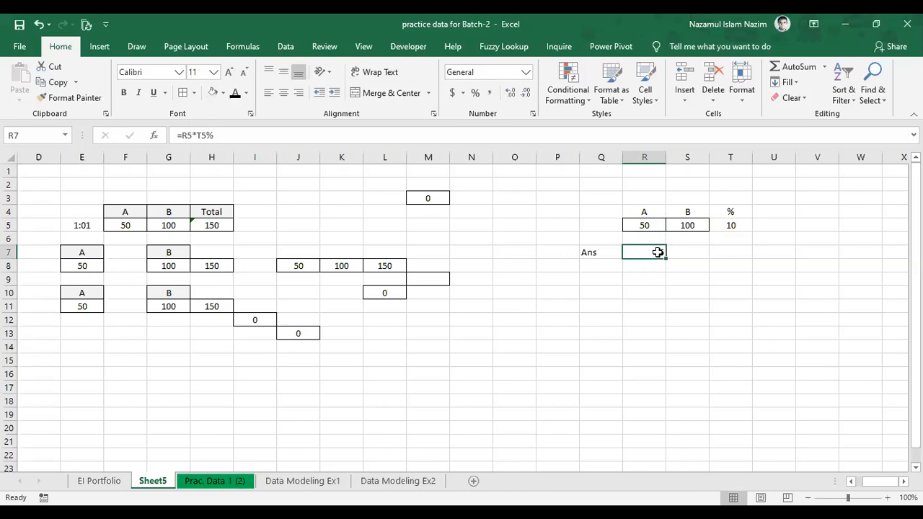
pyautogui.click(689, 287)
pyautogui.click(652, 250)
pyautogui.click(681, 252)
pyautogui.click(648, 248)
# Compare the answer formula in R7 with the A, B and % values in R4:T5
pyautogui.moveTo(595, 202)
pyautogui.mouseDown()
pyautogui.moveTo(828, 226)
pyautogui.moveTo(741, 272)
pyautogui.moveTo(735, 253)
pyautogui.mouseUp()
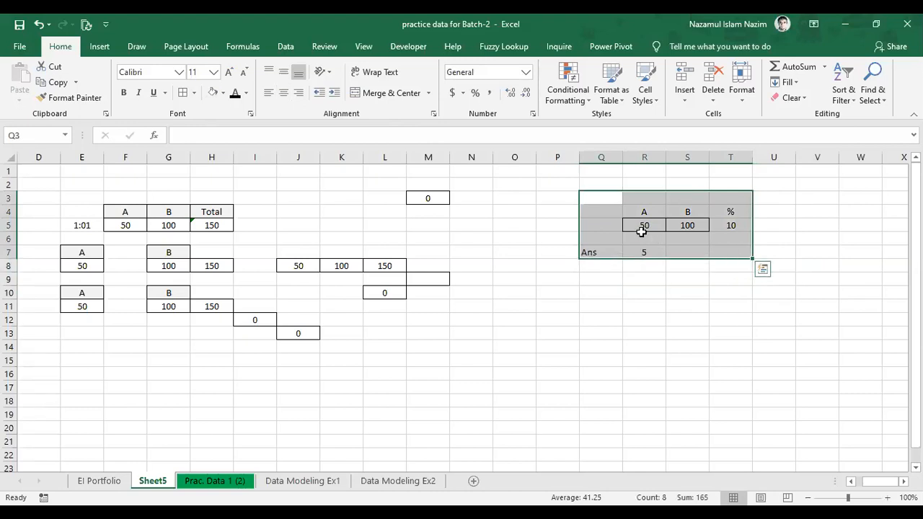
pyautogui.moveTo(597, 211); pyautogui.dragTo(719, 256)
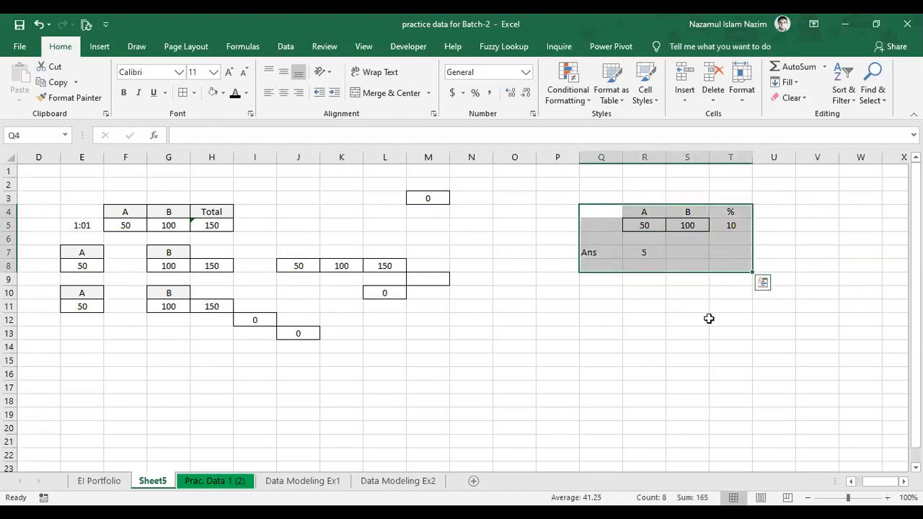
pyautogui.click(710, 318)
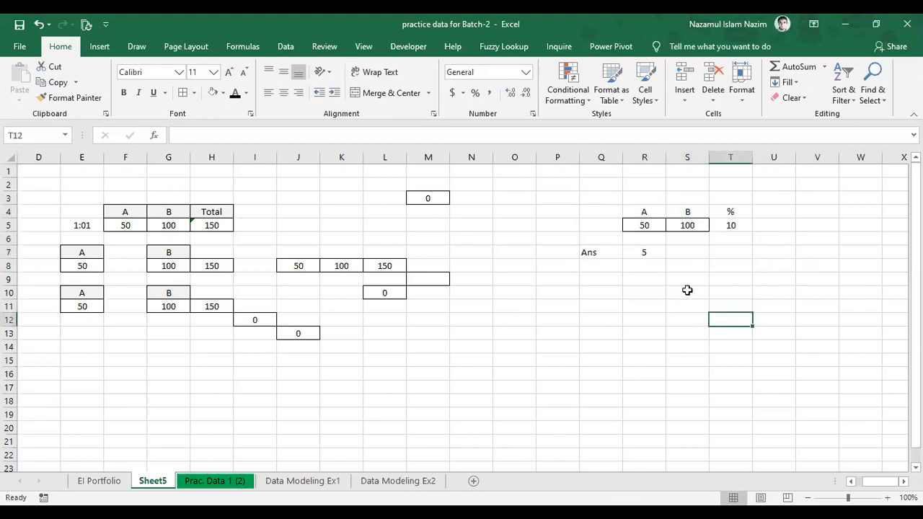
pyautogui.click(649, 252)
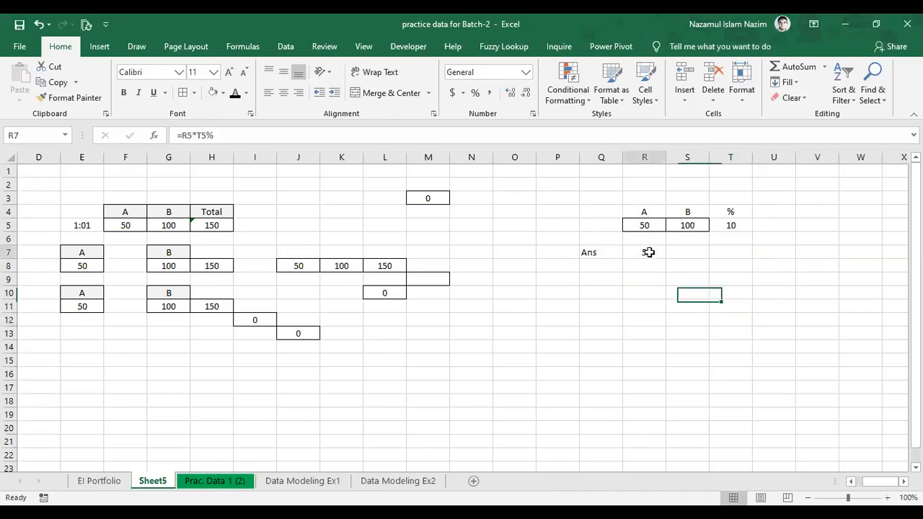
pyautogui.click(733, 223)
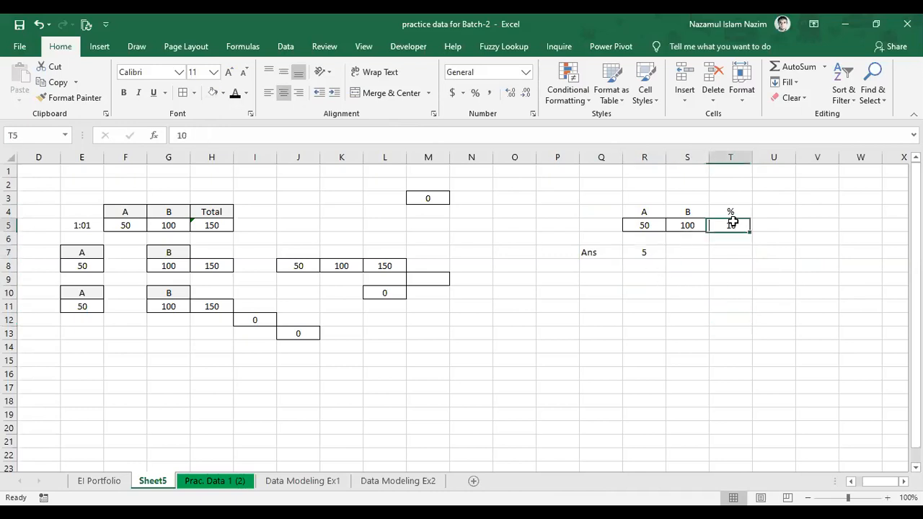
# Copy the percentage formula from R7 to S7 under column B
pyautogui.click(652, 252)
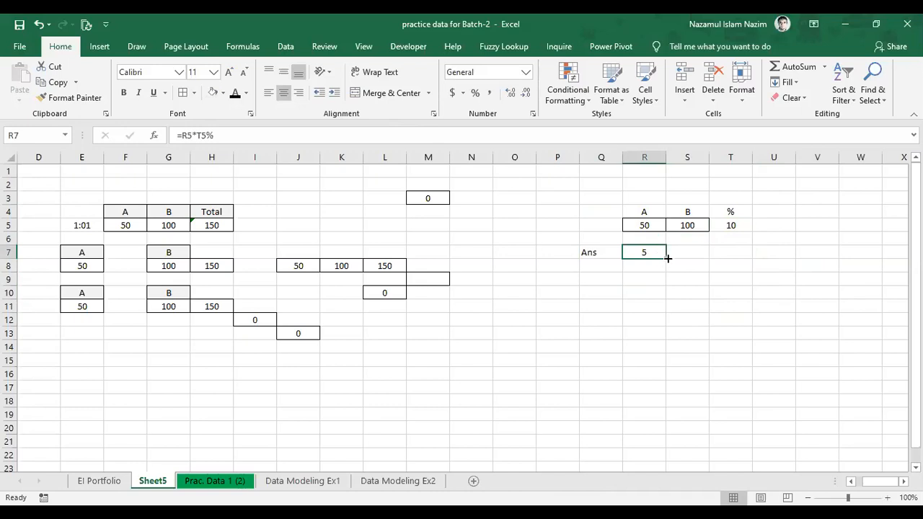
pyautogui.moveTo(666, 257); pyautogui.dragTo(704, 275)
pyautogui.click(682, 293)
pyautogui.click(655, 256)
pyautogui.hotkey('ctrl', 'c')
pyautogui.click(682, 252)
pyautogui.hotkey('ctrl', 'v')
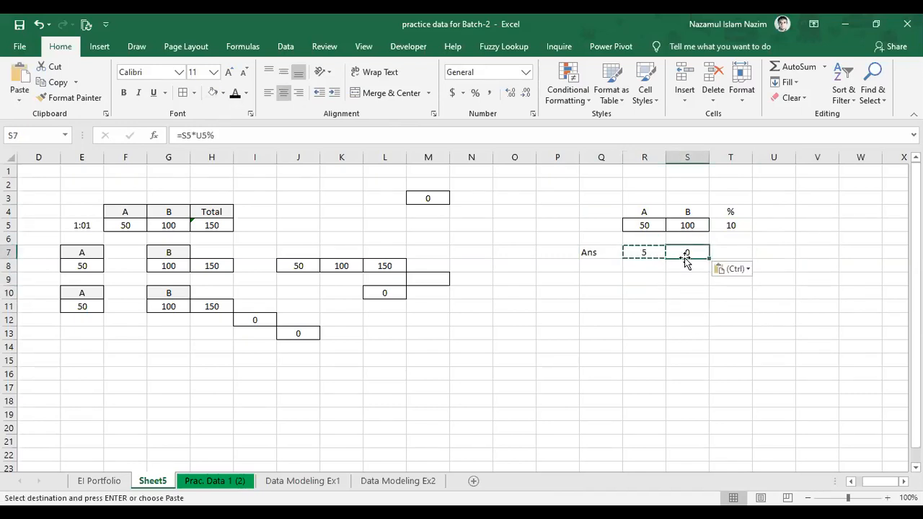
# Fill the percentage formula from R7 down through R10
pyautogui.click(643, 253)
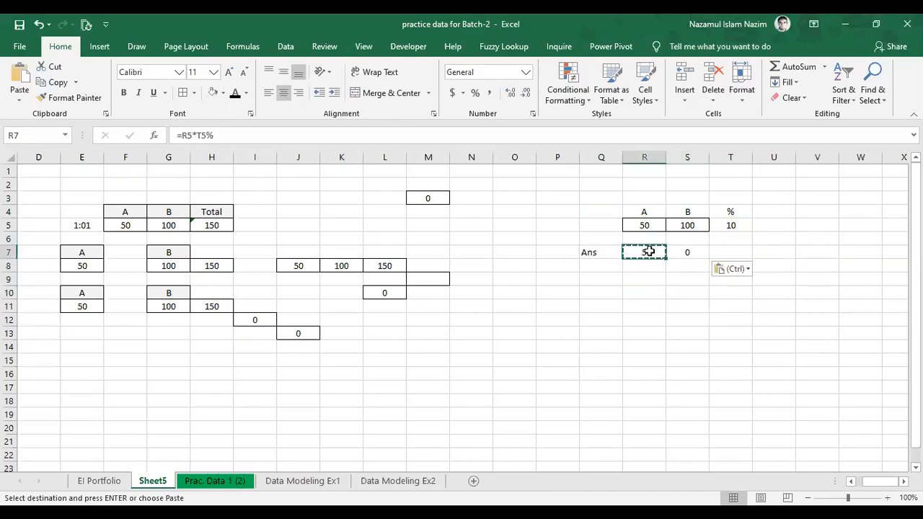
pyautogui.moveTo(665, 258); pyautogui.dragTo(662, 299)
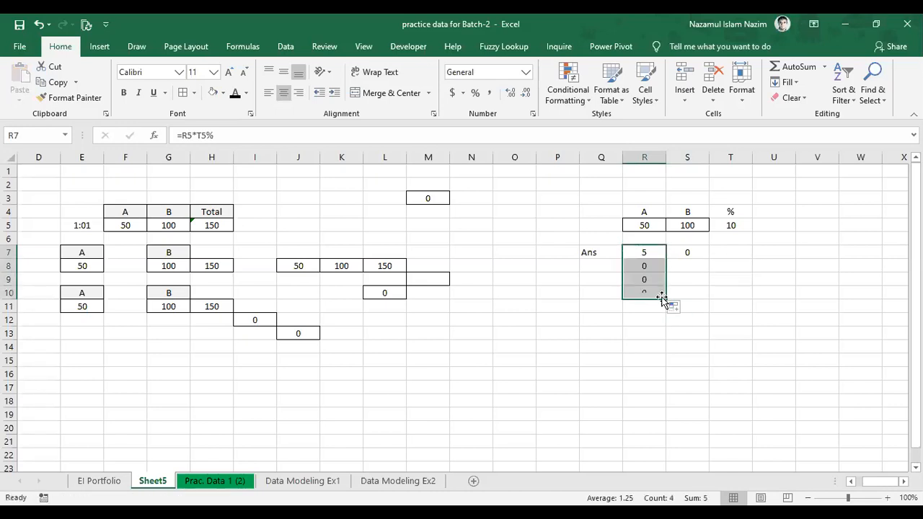
pyautogui.click(651, 279)
pyautogui.click(729, 285)
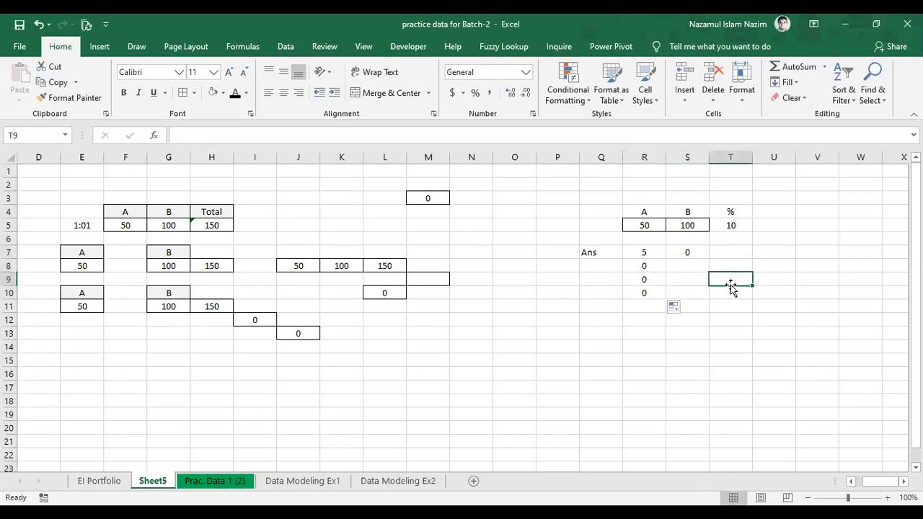
# Clear the copied formulas from R8:R10 and S7, keeping the original in R7
pyautogui.moveTo(649, 265); pyautogui.dragTo(652, 301)
pyautogui.press('Delete')
pyautogui.click(685, 251)
pyautogui.press('Delete')
pyautogui.click(689, 306)
# Insert two blank columns between the B column and the % column
pyautogui.click(653, 256)
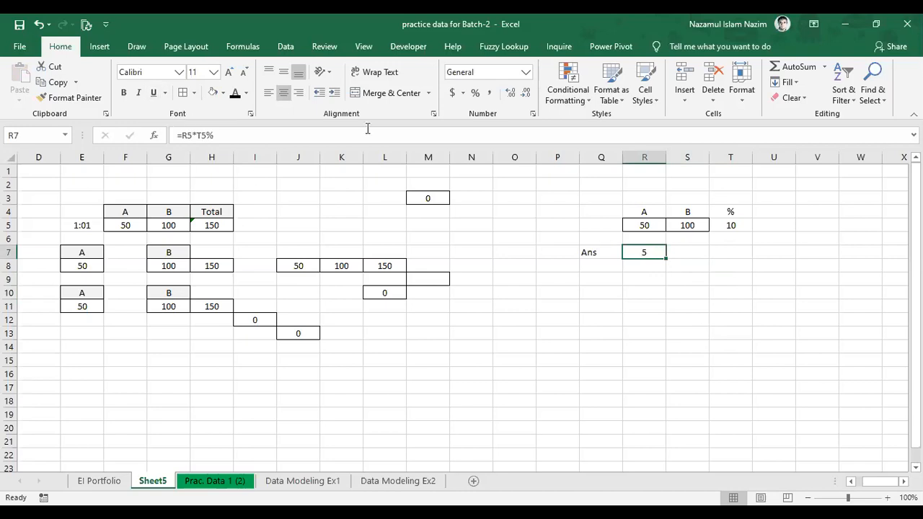
pyautogui.click(654, 284)
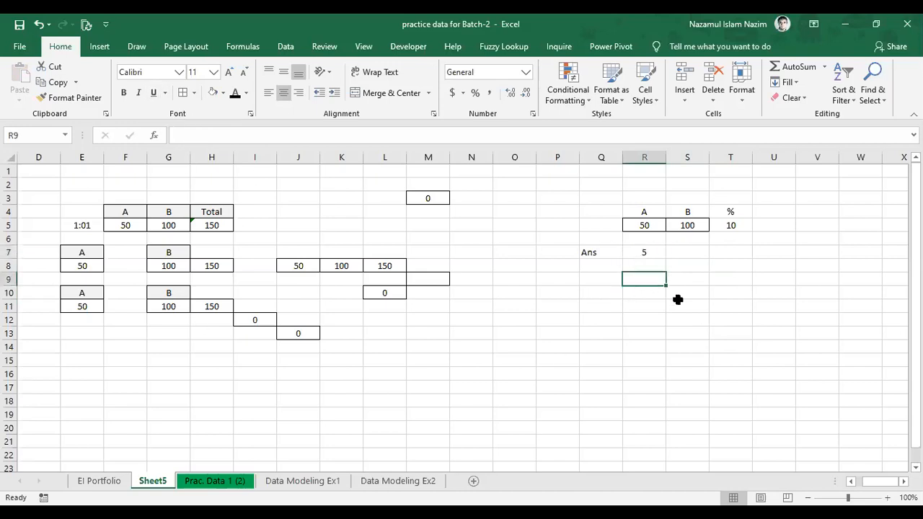
pyautogui.click(732, 224)
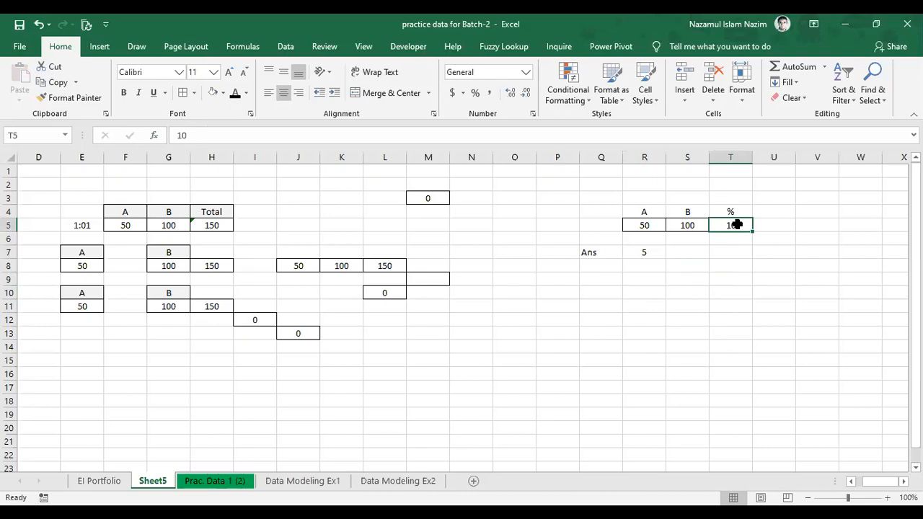
pyautogui.click(696, 224)
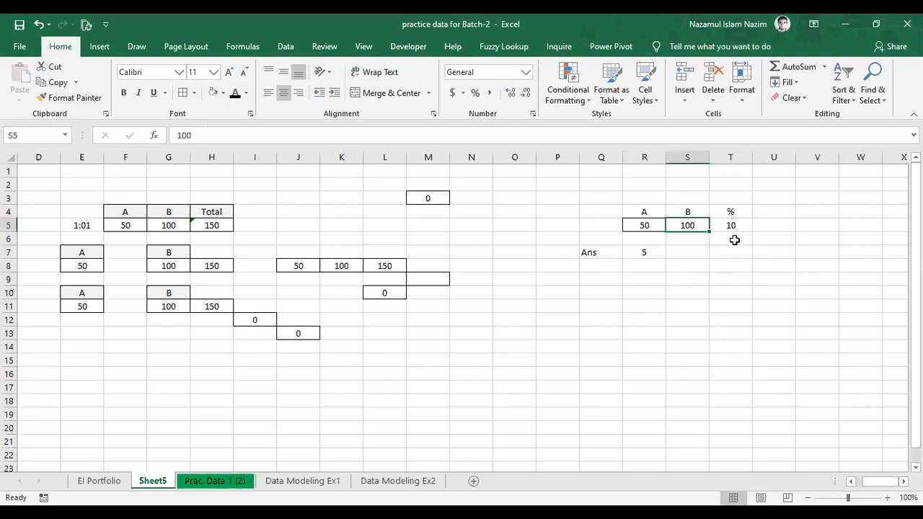
pyautogui.click(725, 157)
pyautogui.hotkey('ctrl', 'shift', '+')
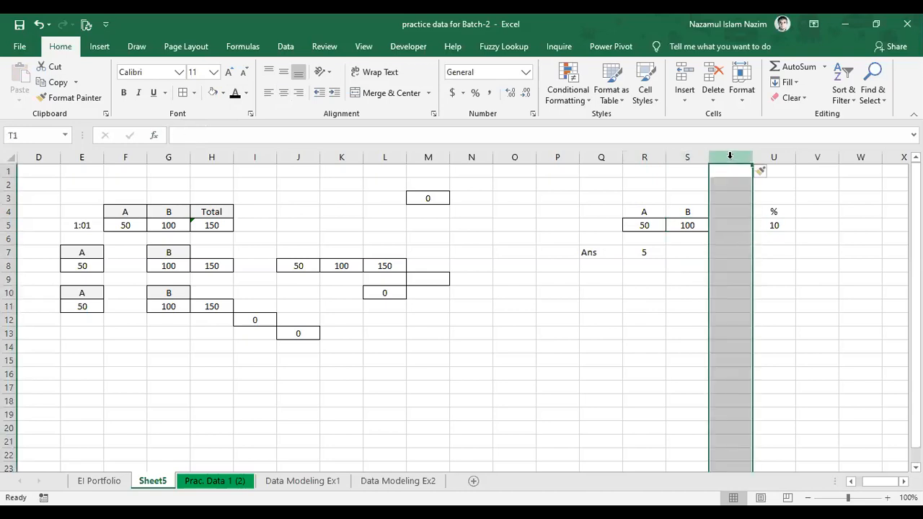
pyautogui.hotkey('ctrl', 'shift', '+')
# Enter the headings C in T4 and D in U4 for the new columns
pyautogui.click(730, 211)
pyautogui.write('C')
pyautogui.press('Return')
pyautogui.press('Right')
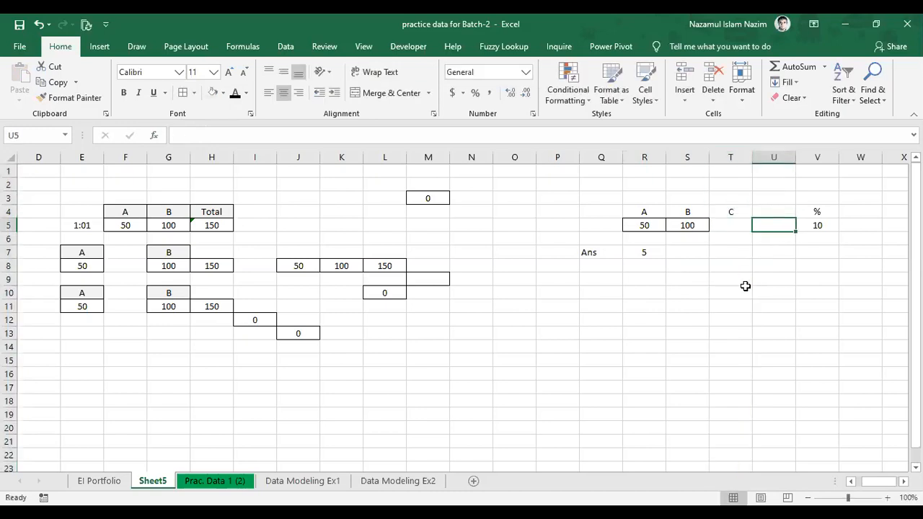
pyautogui.press('Up')
pyautogui.write('D')
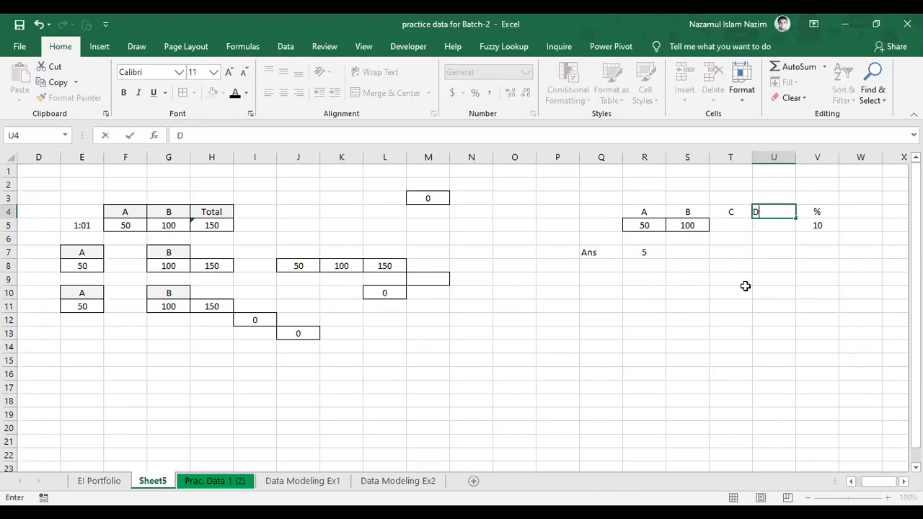
# Enter 200 under C in T5 and 300 under D in U5
pyautogui.click(739, 225)
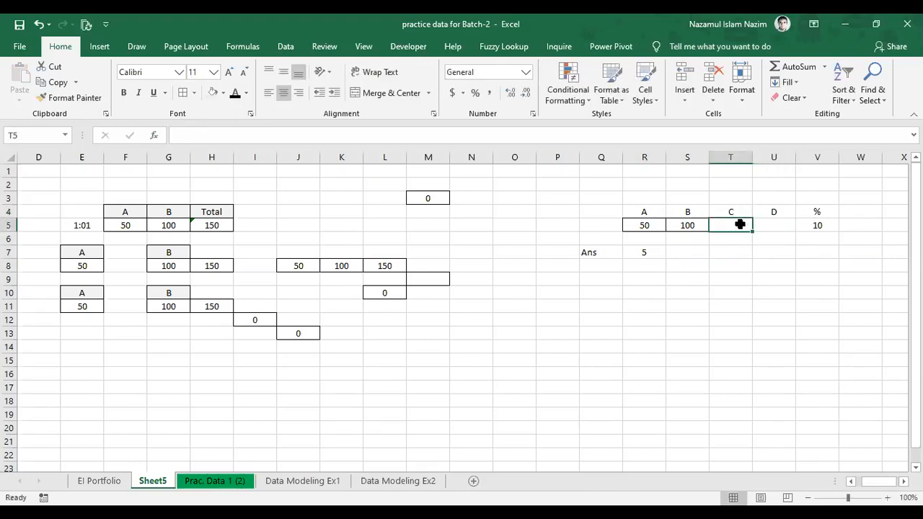
pyautogui.write('200')
pyautogui.press('Tab')
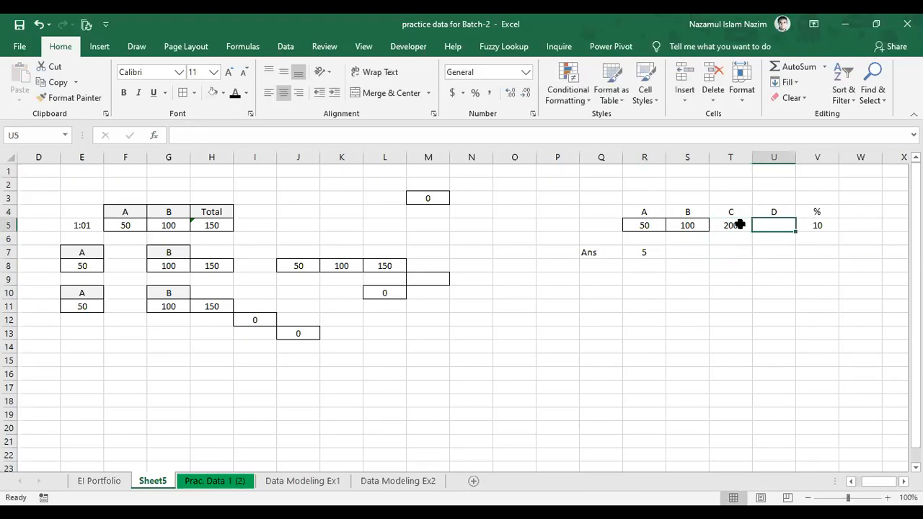
pyautogui.write('300')
pyautogui.press('Return')
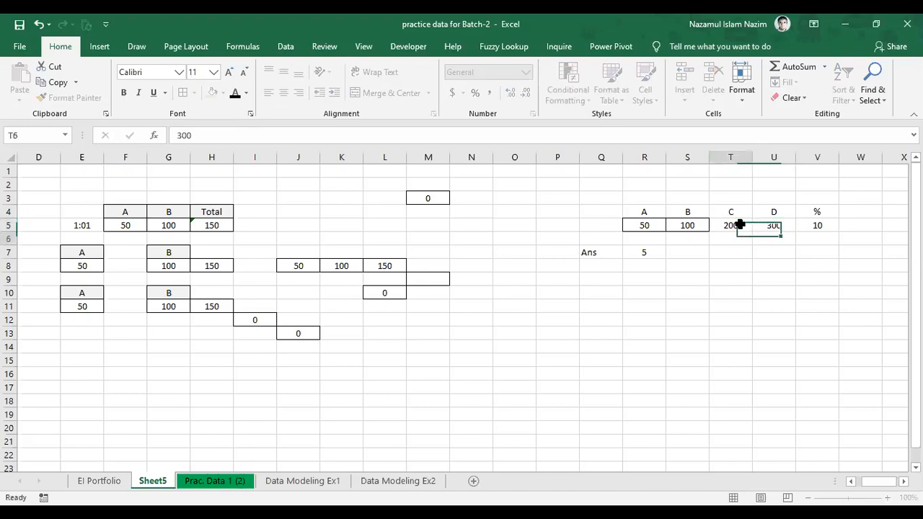
# Try to fill the percentage formula from R7 across to U7, and undo the fill
pyautogui.click(647, 251)
pyautogui.moveTo(665, 257); pyautogui.dragTo(790, 253)
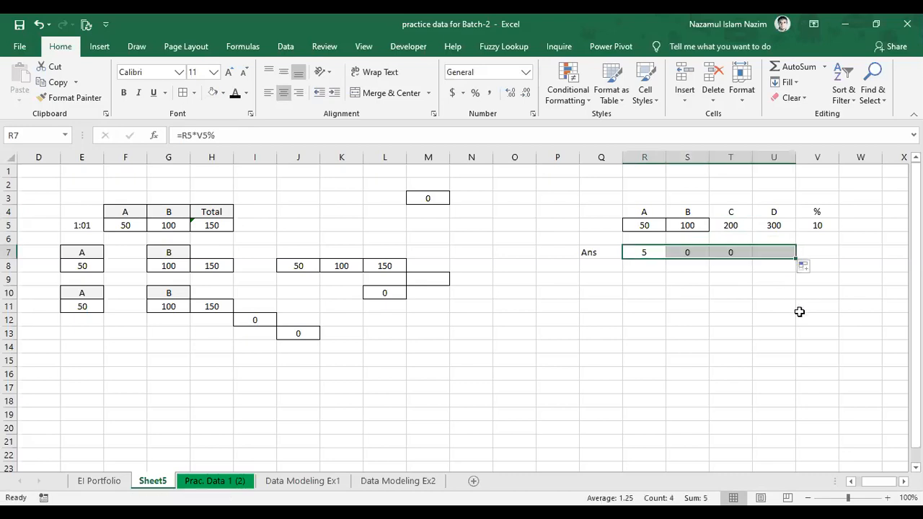
pyautogui.hotkey('ctrl', 'z')
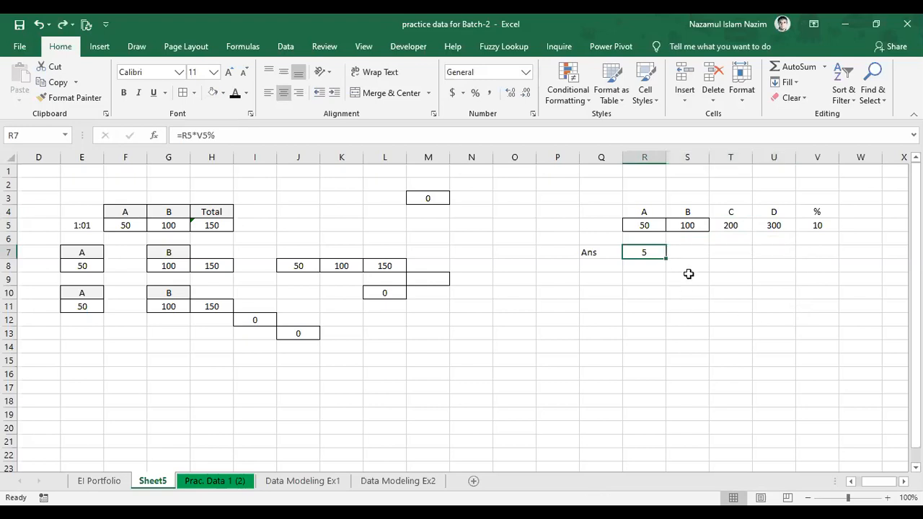
pyautogui.click(687, 278)
# Enter the formula =S5*V5% in S7 to calculate the percentage of B
pyautogui.click(644, 250)
pyautogui.click(679, 254)
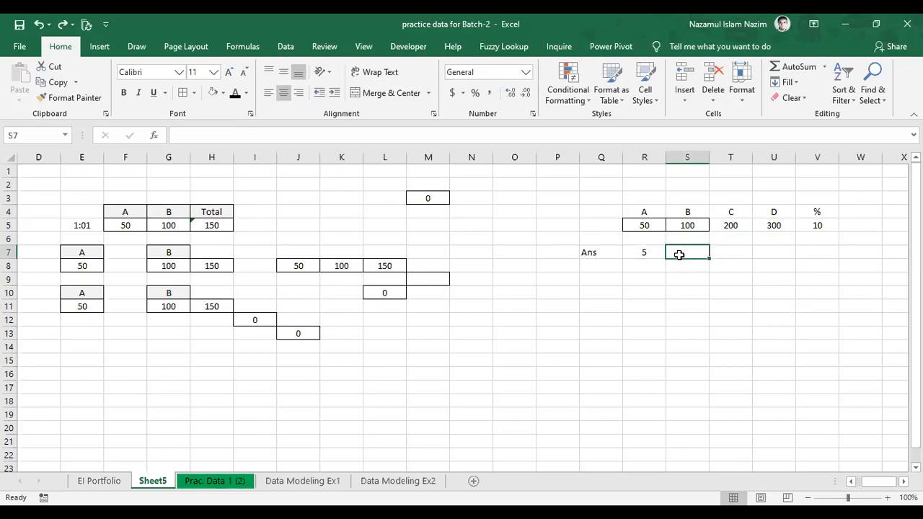
pyautogui.write('=')
pyautogui.click(687, 220)
pyautogui.write('*')
pyautogui.click(815, 226)
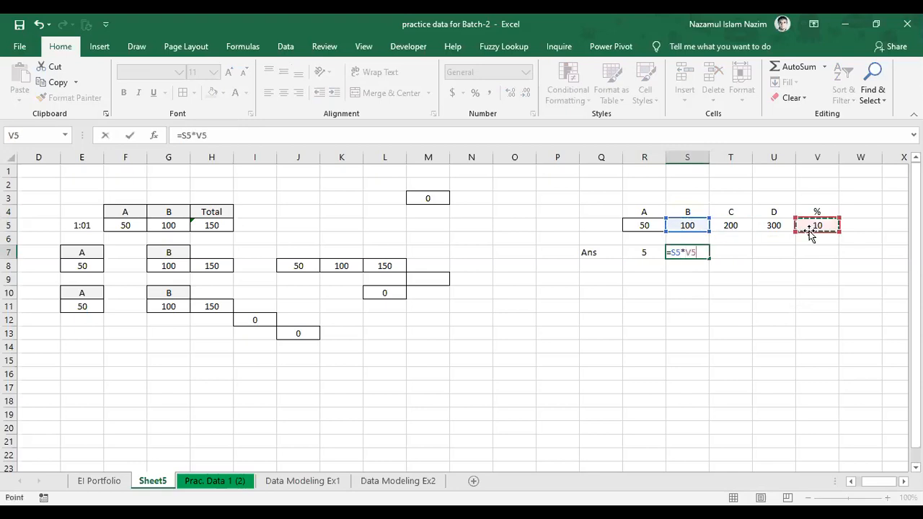
pyautogui.write('%')
pyautogui.press('Return')
pyautogui.click(703, 247)
pyautogui.click(727, 253)
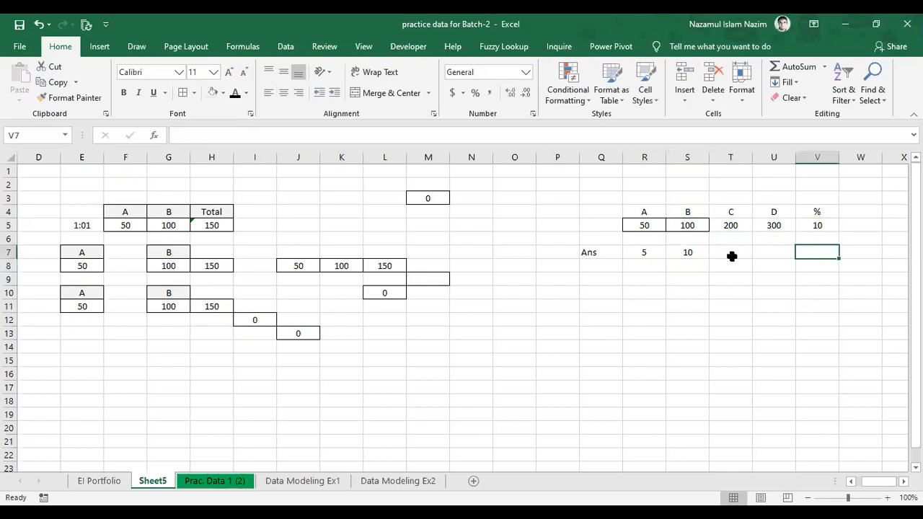
# Enter the formula =T5*V5% in T7 to calculate the percentage of C
pyautogui.click(730, 253)
pyautogui.write('=')
pyautogui.click(742, 224)
pyautogui.write('*')
pyautogui.click(800, 233)
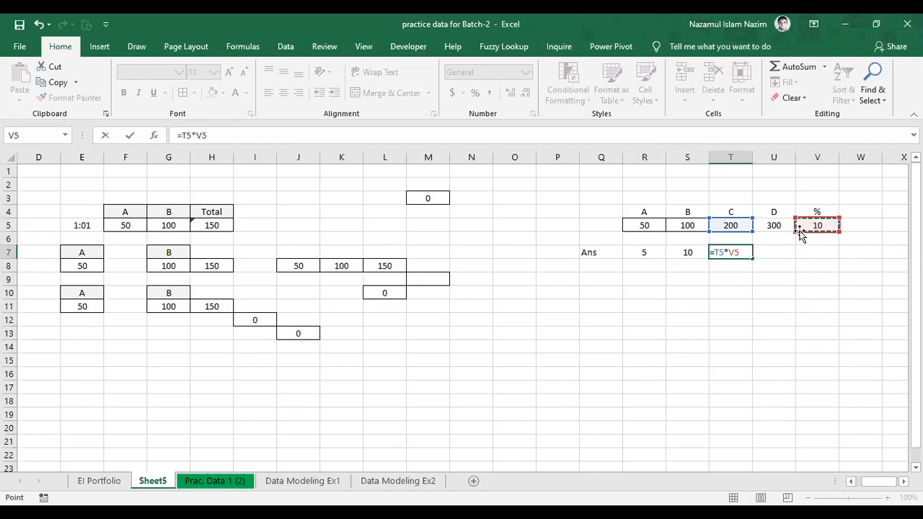
pyautogui.press('Return')
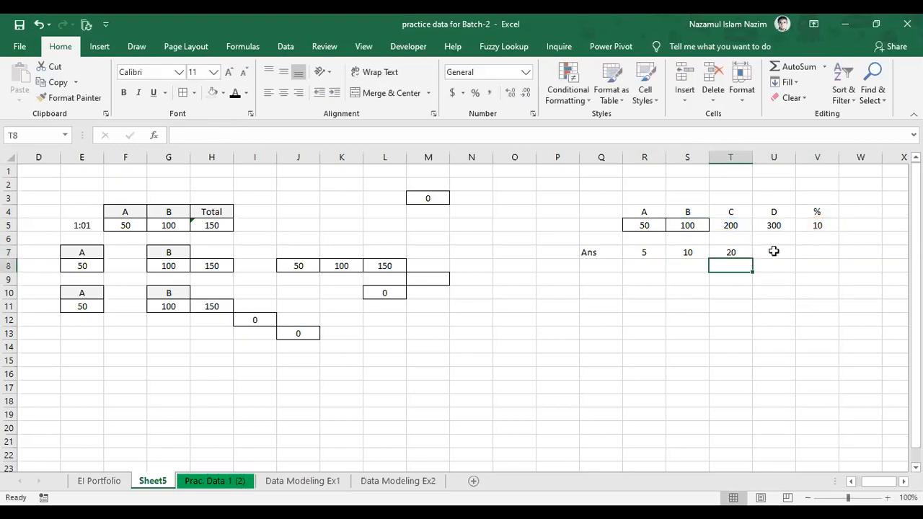
# Start a multiplication formula in U7 with the D value in U5 as its first factor
pyautogui.click(772, 250)
pyautogui.write('=')
pyautogui.click(767, 231)
pyautogui.write('*')
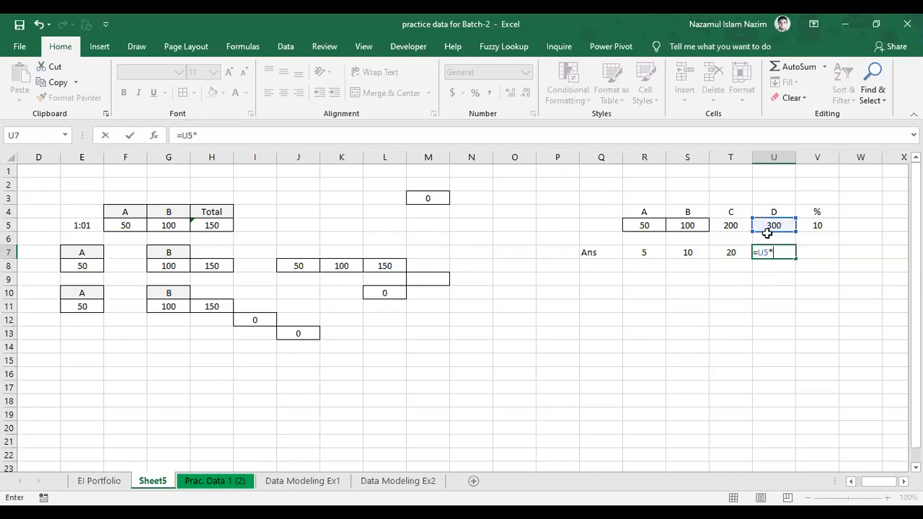
# Complete the Ans formula for column D in U7 as =U5*V5%
pyautogui.click(818, 225)
pyautogui.write('%')
pyautogui.press('Return')
pyautogui.moveTo(649, 249); pyautogui.dragTo(786, 249)
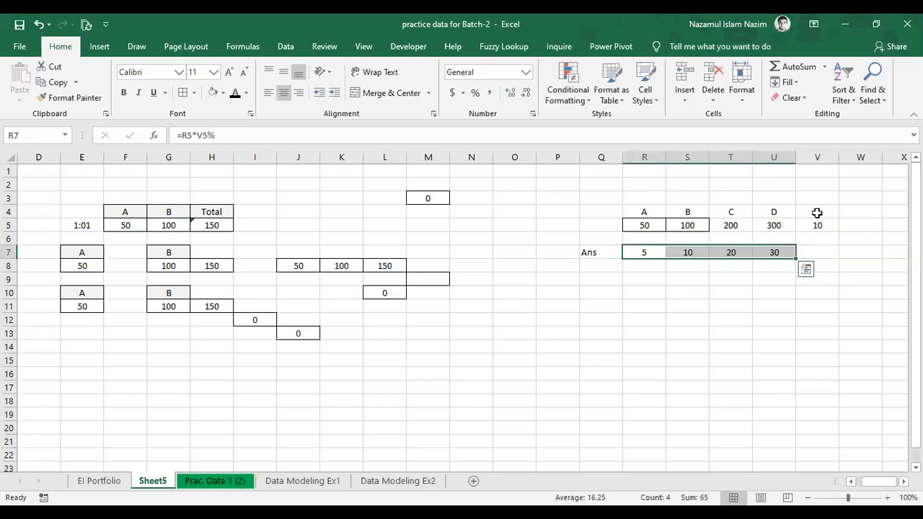
# Move the % heading and its value from V4:V5 up to V2:V3
pyautogui.click(814, 210)
pyautogui.hotkey('shift', 'Down')
pyautogui.moveTo(815, 209); pyautogui.dragTo(816, 183)
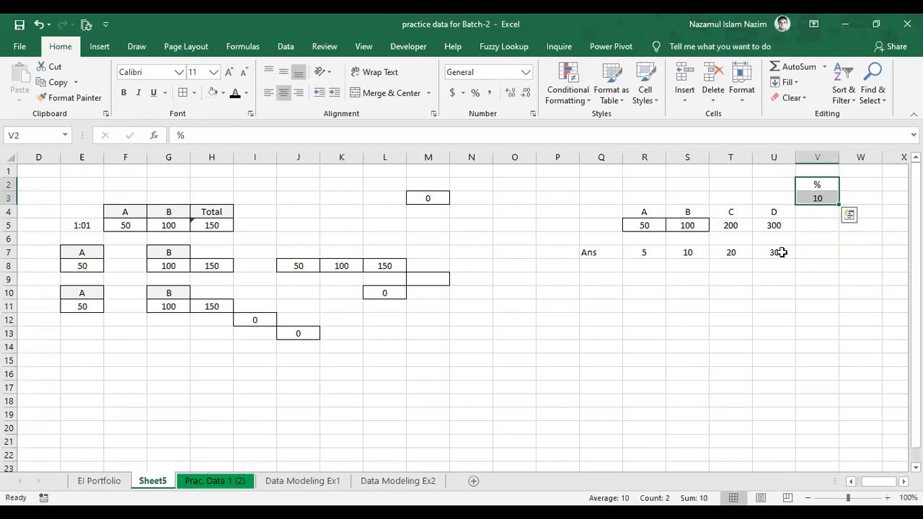
# Review the Ans formulas in R7:U7 for their reference to the percentage cell
pyautogui.click(770, 254)
pyautogui.click(732, 277)
pyautogui.moveTo(643, 252); pyautogui.dragTo(783, 248)
pyautogui.click(764, 292)
pyautogui.moveTo(640, 252); pyautogui.dragTo(795, 249)
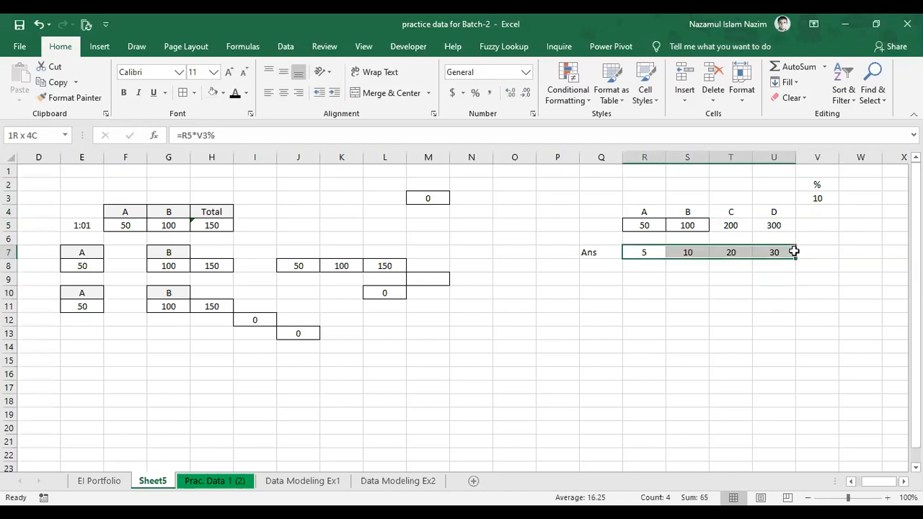
pyautogui.click(730, 304)
# Label cell Q9 as CellRef
pyautogui.click(597, 278)
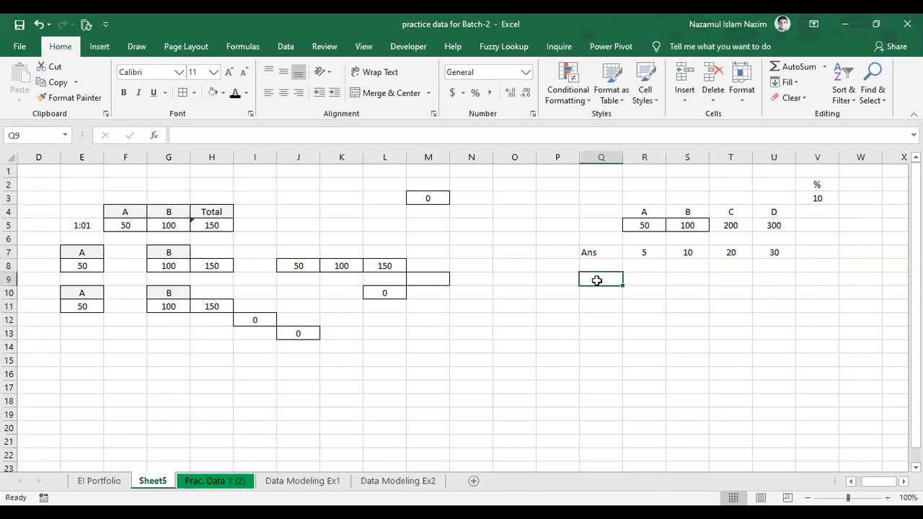
pyautogui.write('CellRef.')
pyautogui.click(714, 329)
# Enter the formula =R5*V3% in R9 for the CellRef. row
pyautogui.click(640, 280)
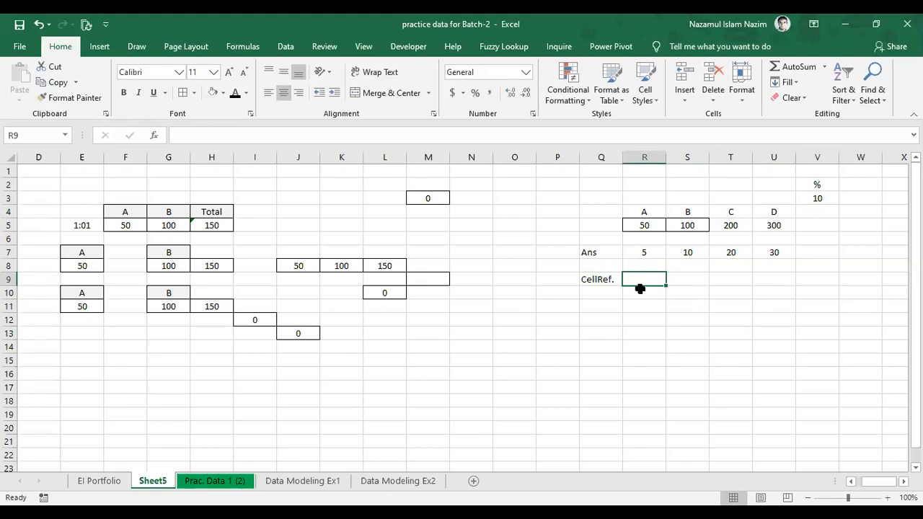
pyautogui.write('=')
pyautogui.click(645, 226)
pyautogui.write('*')
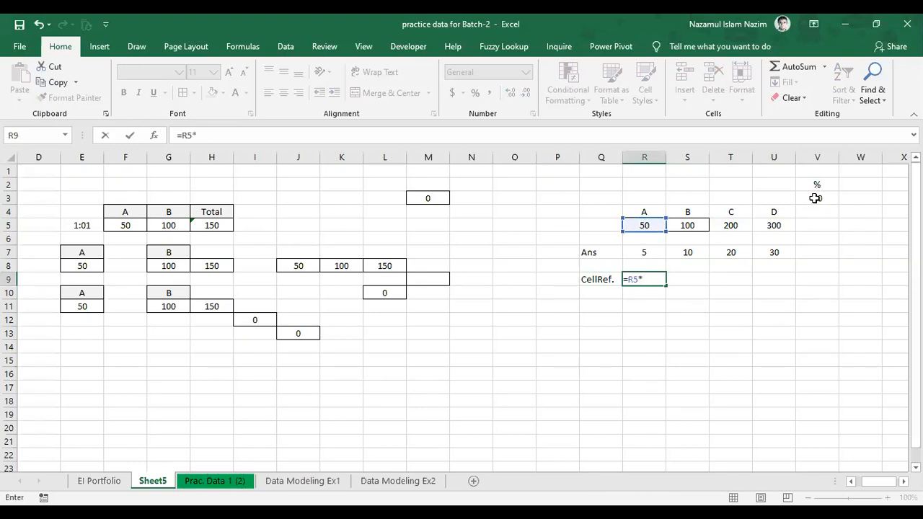
pyautogui.click(820, 199)
pyautogui.write('%')
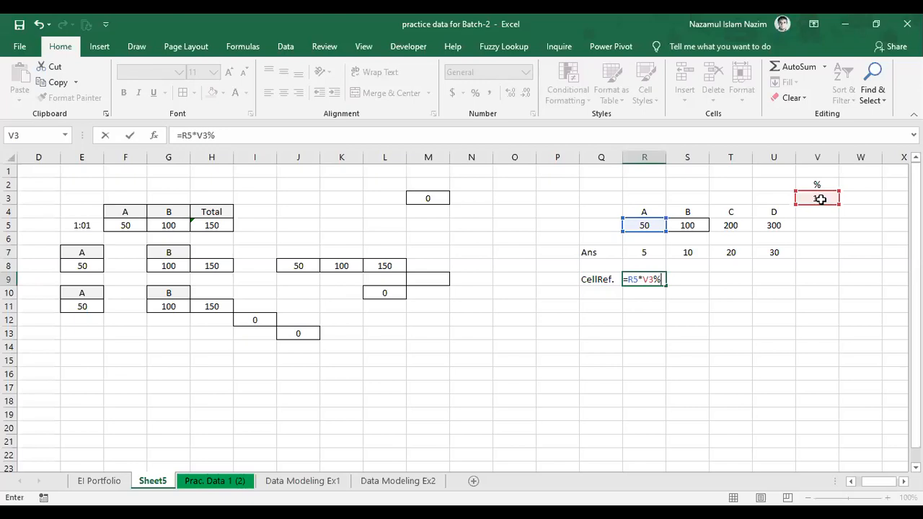
pyautogui.press('Return')
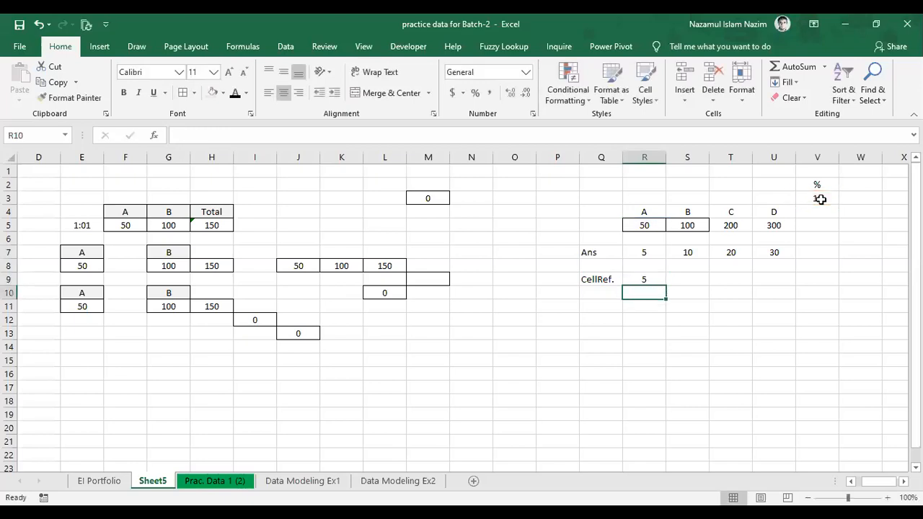
pyautogui.click(657, 274)
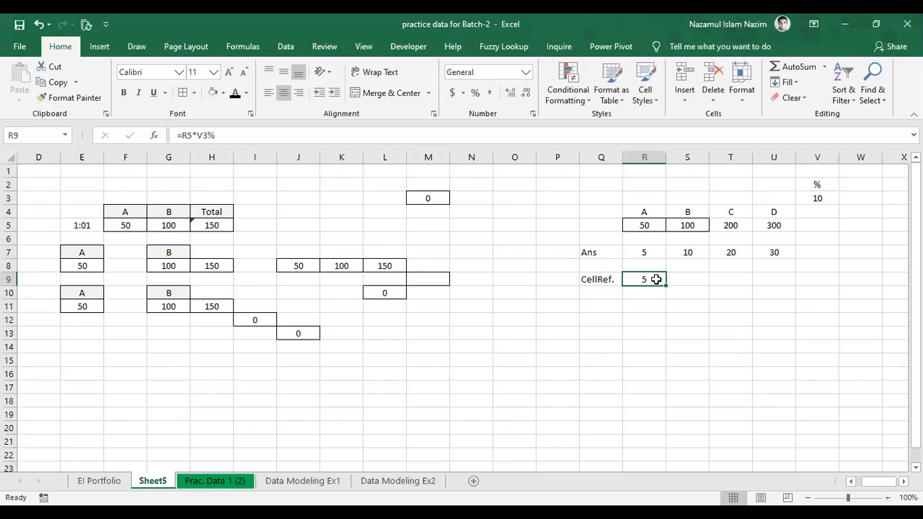
# Examine how the data block R4:U9 is laid out across row 4 and columns R to U
pyautogui.moveTo(643, 212); pyautogui.dragTo(788, 278)
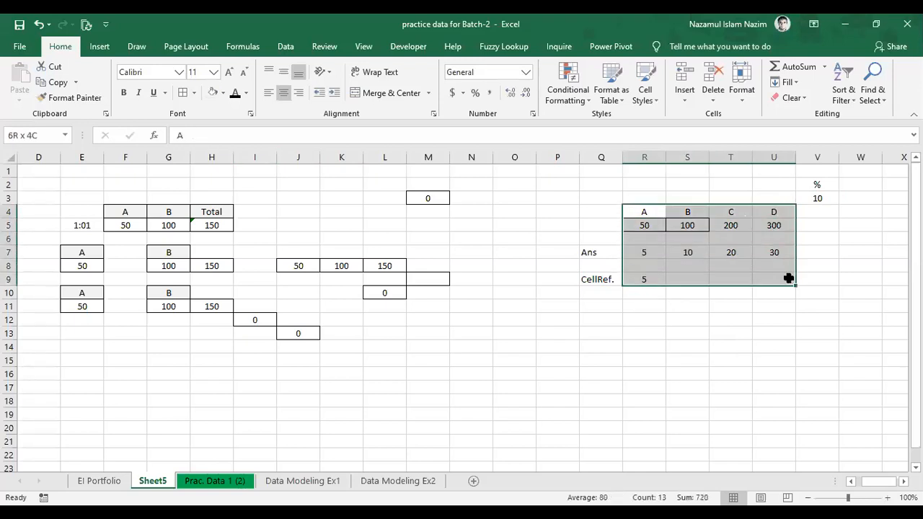
pyautogui.click(645, 212)
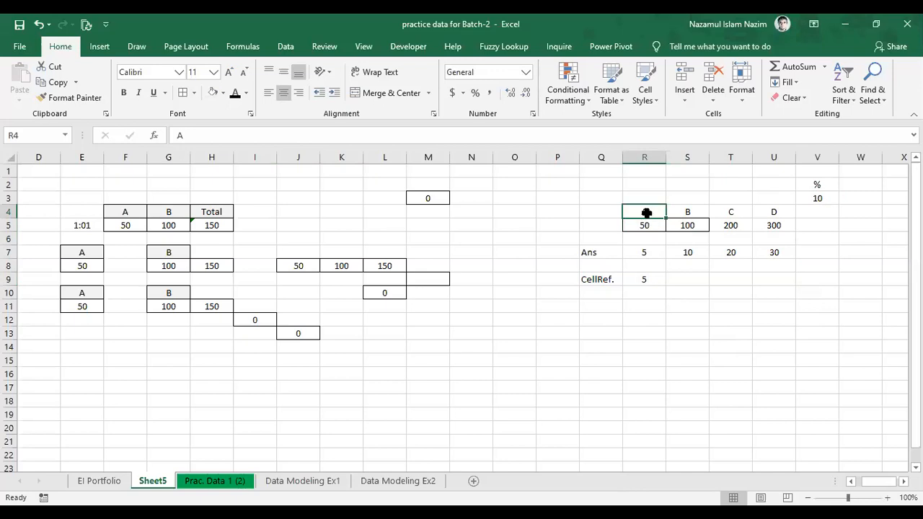
pyautogui.click(10, 211)
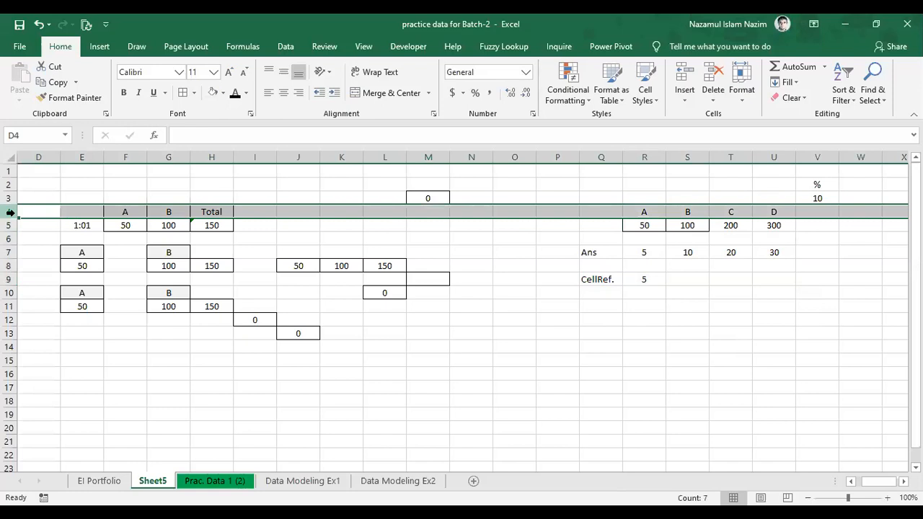
pyautogui.click(651, 155)
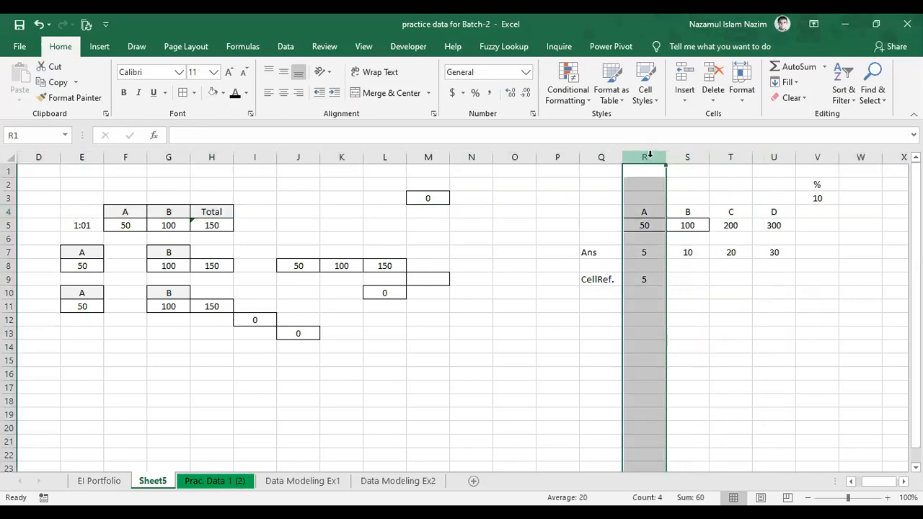
pyautogui.click(688, 155)
pyautogui.click(724, 156)
pyautogui.click(773, 156)
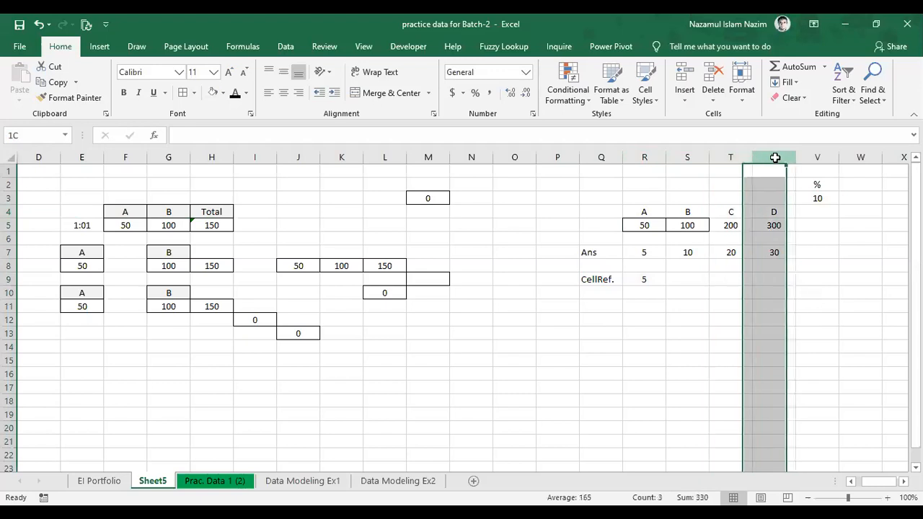
pyautogui.moveTo(650, 238); pyautogui.dragTo(643, 360)
pyautogui.moveTo(645, 237); pyautogui.dragTo(800, 241)
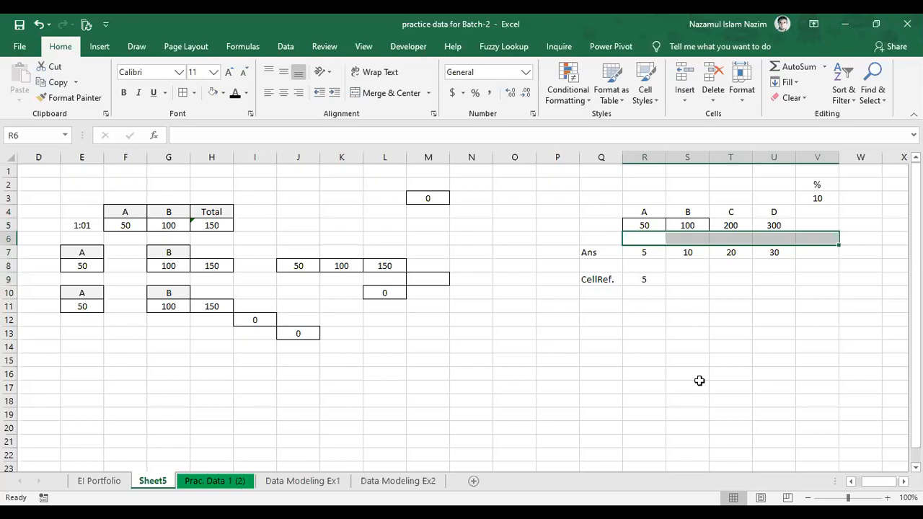
# Inspect the formula in R9 and compare it with its source value in R5 and the answer in R7
pyautogui.click(654, 280)
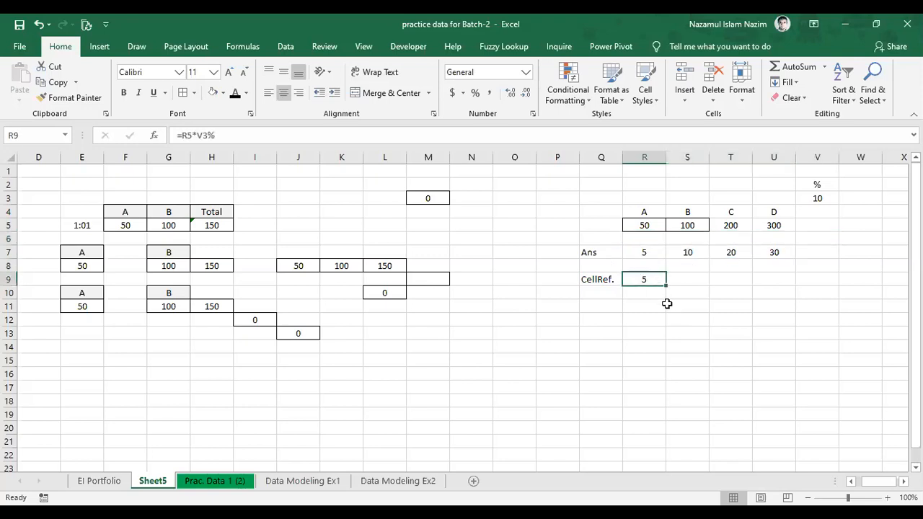
pyautogui.click(668, 333)
pyautogui.click(661, 277)
pyautogui.click(644, 225)
pyautogui.click(649, 276)
pyautogui.click(645, 224)
pyautogui.click(645, 256)
pyautogui.click(651, 281)
pyautogui.click(654, 292)
pyautogui.click(650, 277)
pyautogui.click(188, 135)
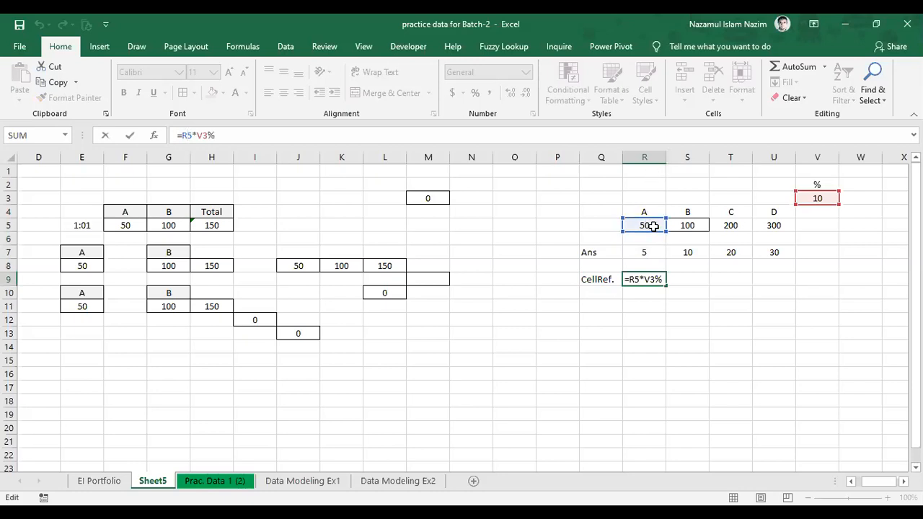
pyautogui.click(670, 315)
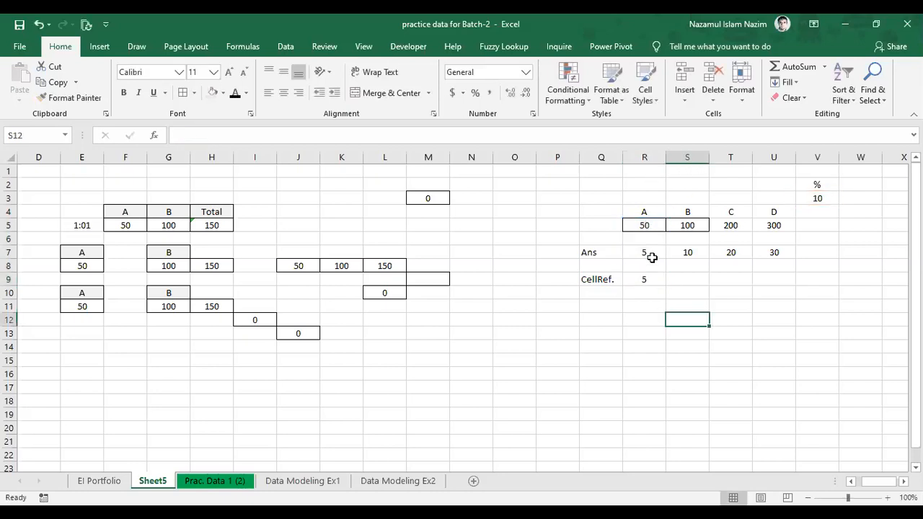
# Examine the source values in R5:U5 to see which part of their references changes across the columns
pyautogui.click(733, 225)
pyautogui.click(770, 226)
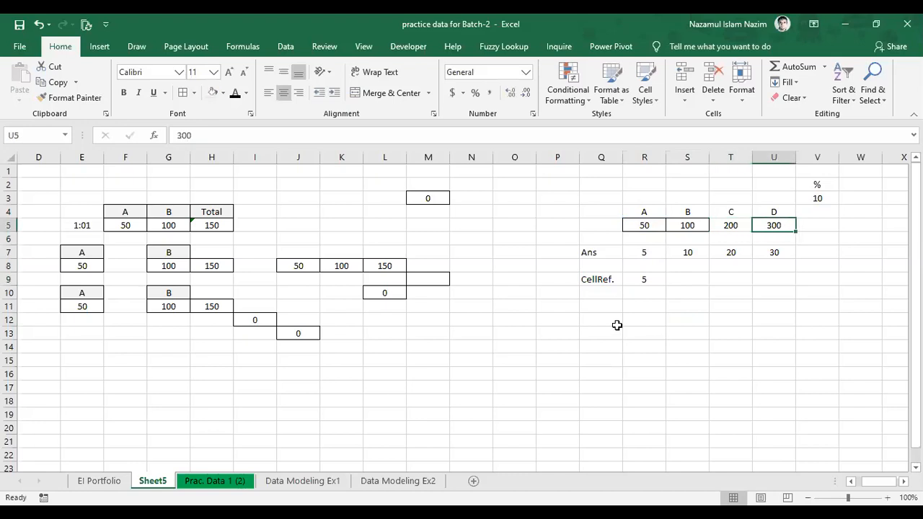
pyautogui.moveTo(649, 225); pyautogui.dragTo(774, 225)
pyautogui.click(648, 226)
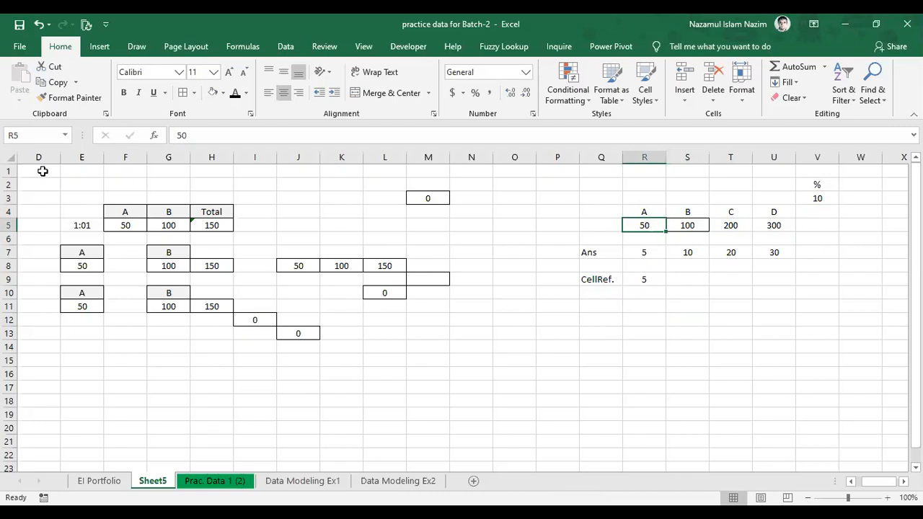
pyautogui.click(696, 224)
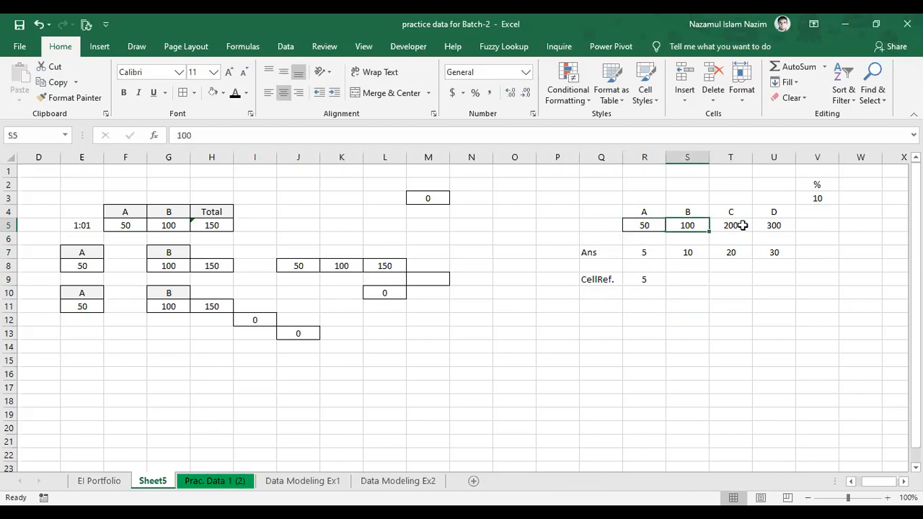
pyautogui.click(735, 225)
pyautogui.click(770, 229)
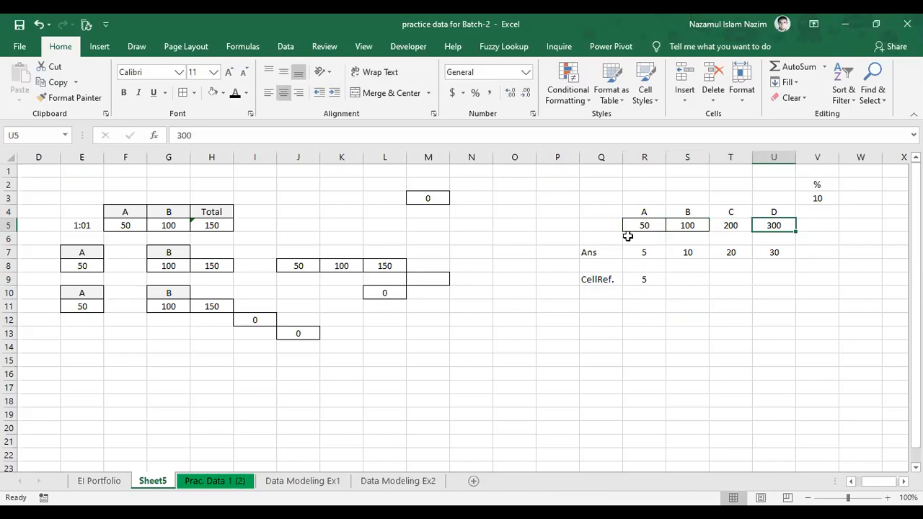
pyautogui.moveTo(632, 226); pyautogui.dragTo(766, 226)
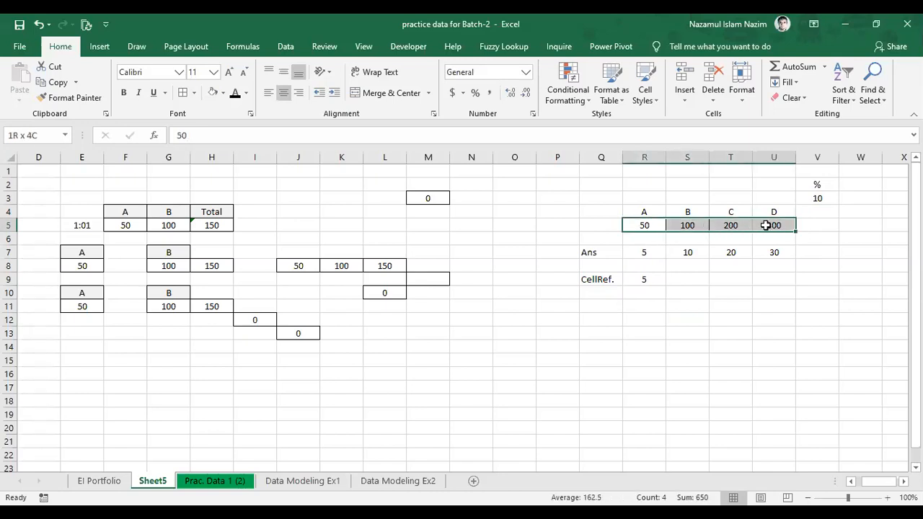
pyautogui.moveTo(765, 225); pyautogui.dragTo(766, 226)
# Lock only the row of the R5 reference in the R9 formula, making it R$5
pyautogui.click(656, 279)
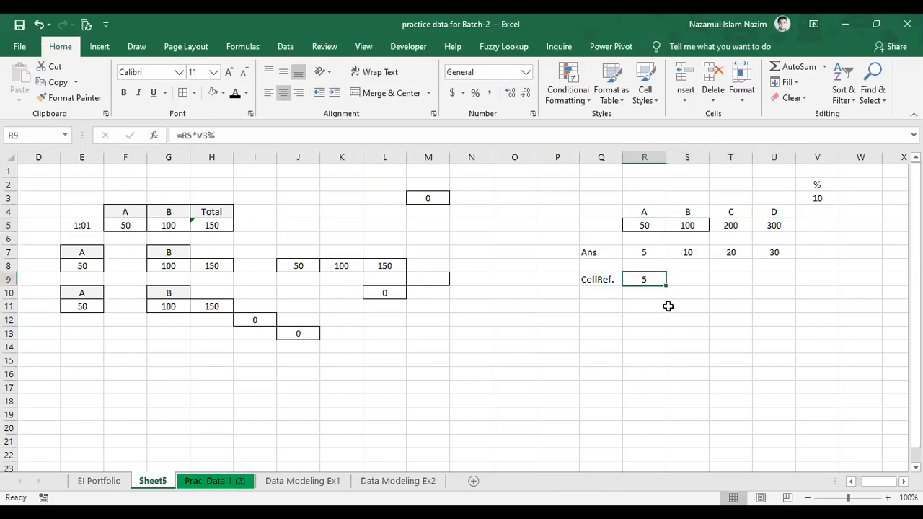
pyautogui.click(187, 135)
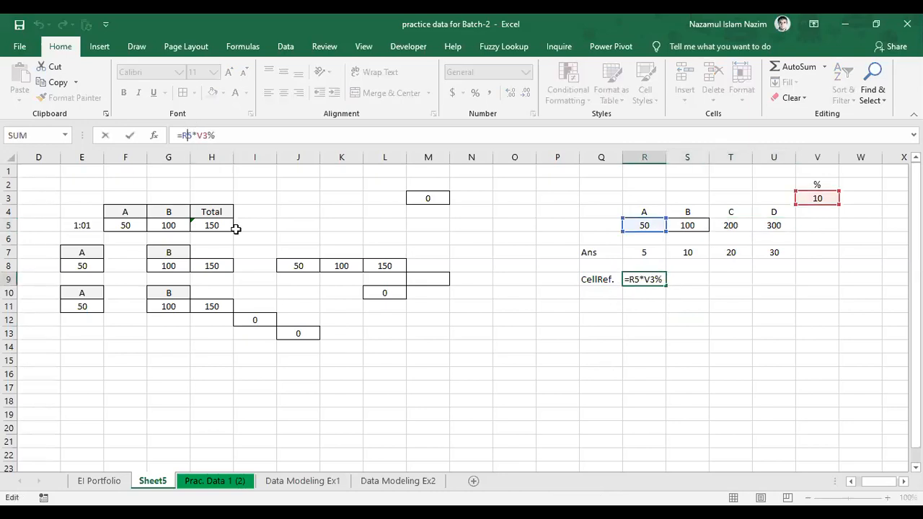
pyautogui.press('F4')
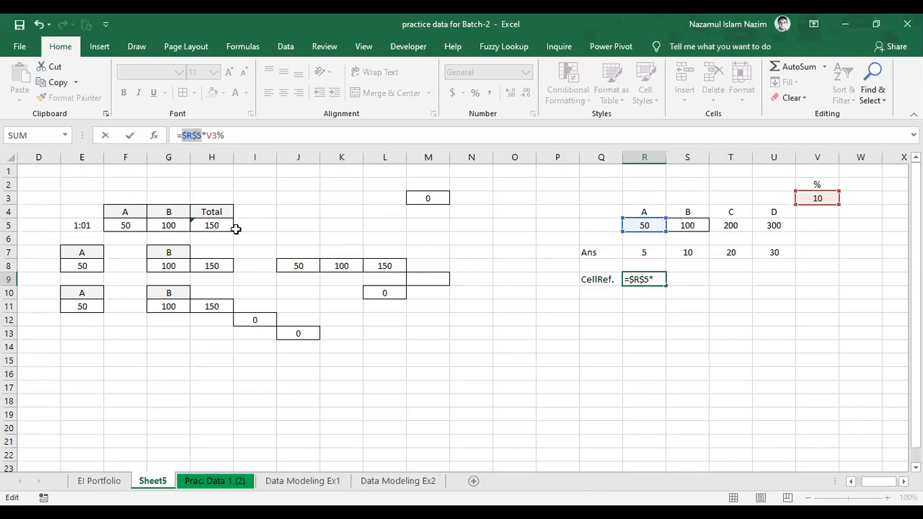
pyautogui.press('F4')
# Make the V3 reference in the R9 formula absolute so the formula reads =R$5*$V$3%
pyautogui.click(207, 136)
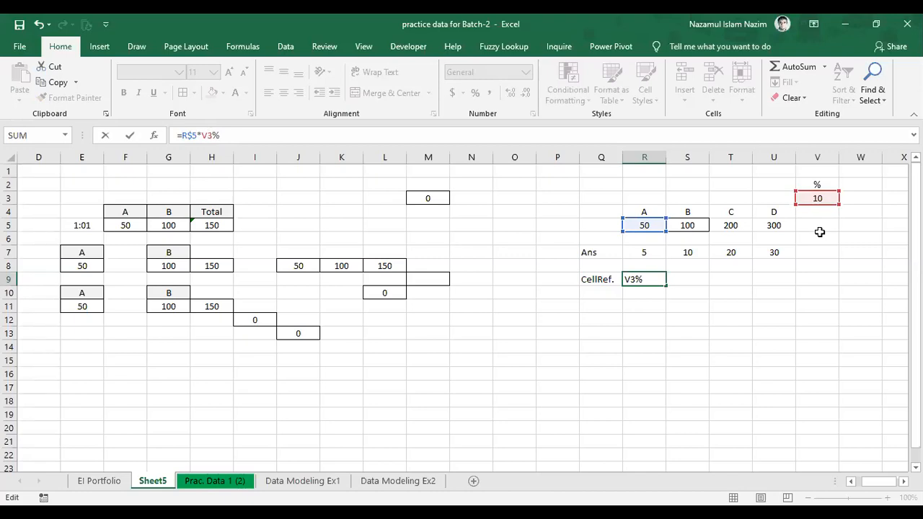
pyautogui.click(202, 135)
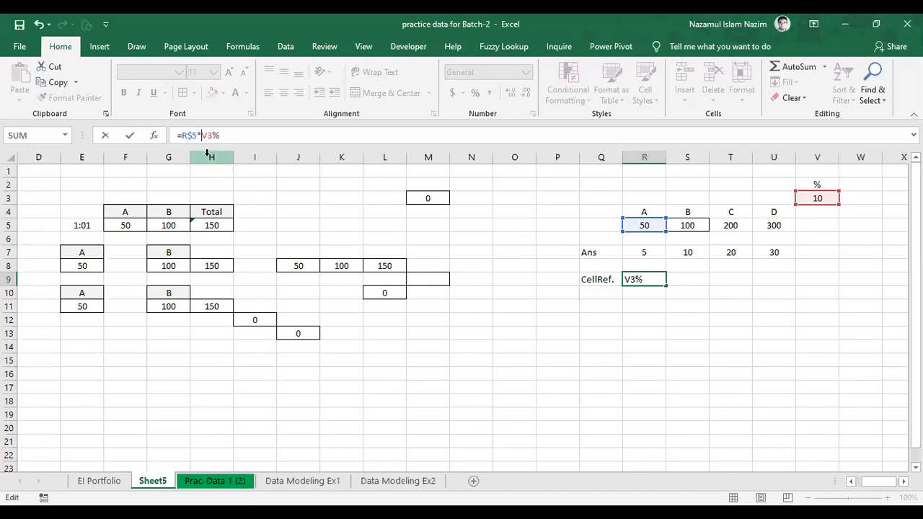
pyautogui.press('F4')
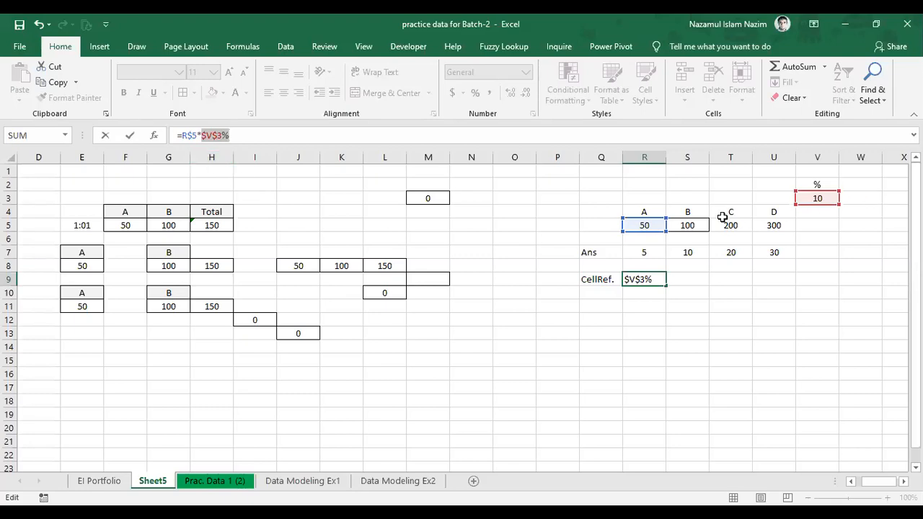
pyautogui.press('Return')
# Display the sheet's formulas and compare the Ans formula in R7 with the CellRef. formula in R9
pyautogui.click(647, 282)
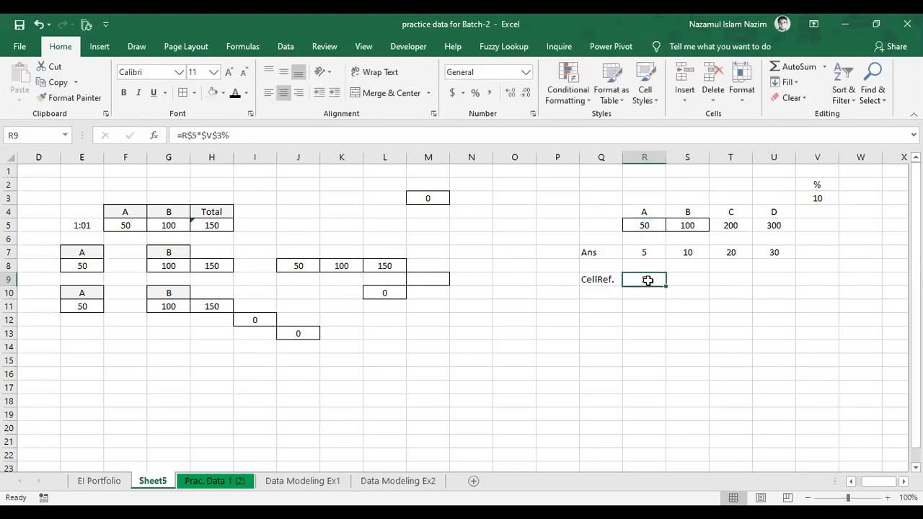
pyautogui.click(644, 253)
pyautogui.click(647, 279)
pyautogui.moveTo(644, 248); pyautogui.dragTo(644, 278)
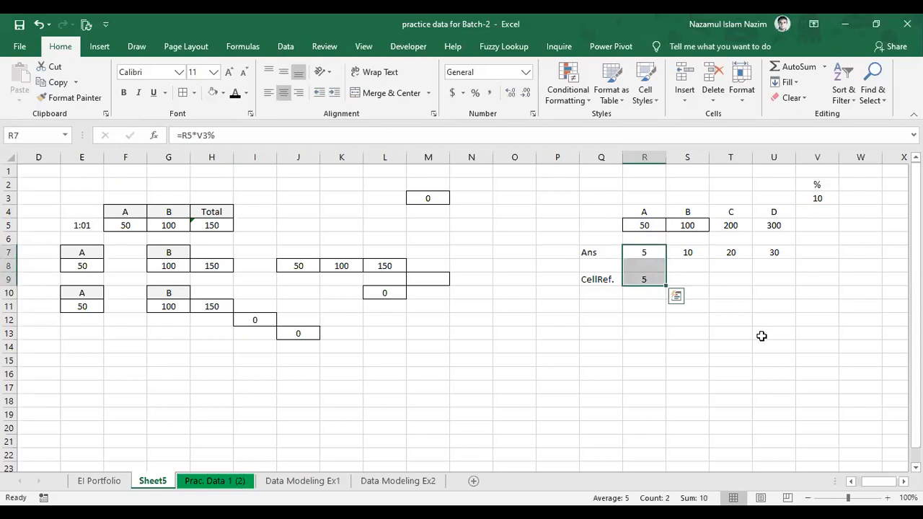
pyautogui.hotkey('ctrl', '`')
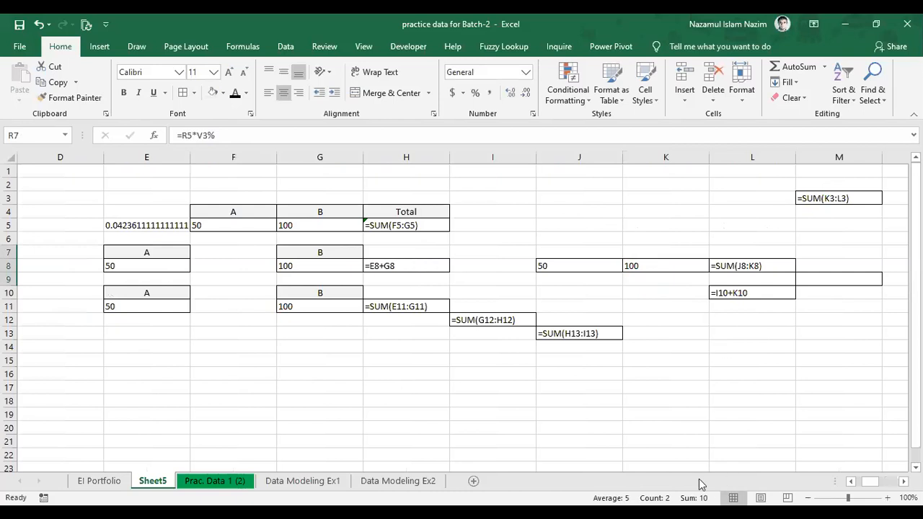
pyautogui.moveTo(868, 485); pyautogui.dragTo(890, 485)
pyautogui.click(313, 305)
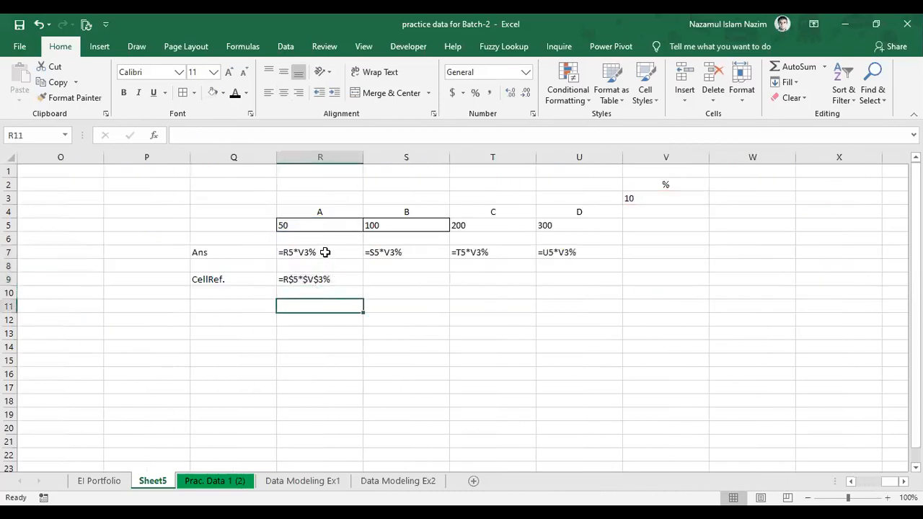
pyautogui.click(325, 251)
pyautogui.click(323, 278)
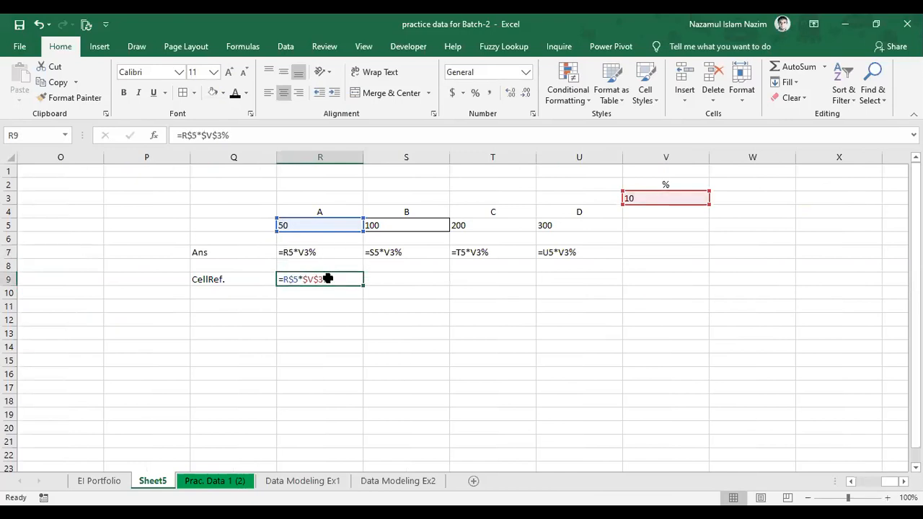
pyautogui.click(325, 303)
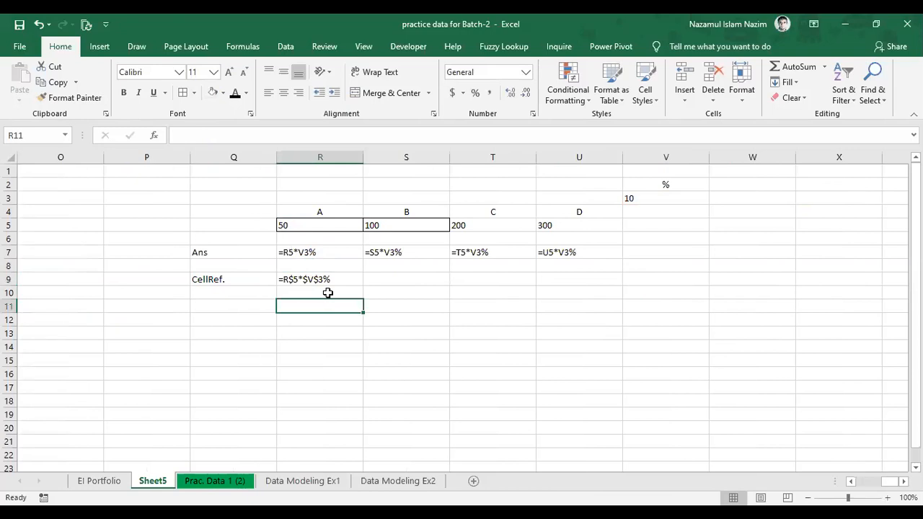
# Switch the sheet back to showing results and copy the CellRef. formula from R9 across S9:U9
pyautogui.hotkey('ctrl', '`')
pyautogui.click(242, 320)
pyautogui.click(184, 278)
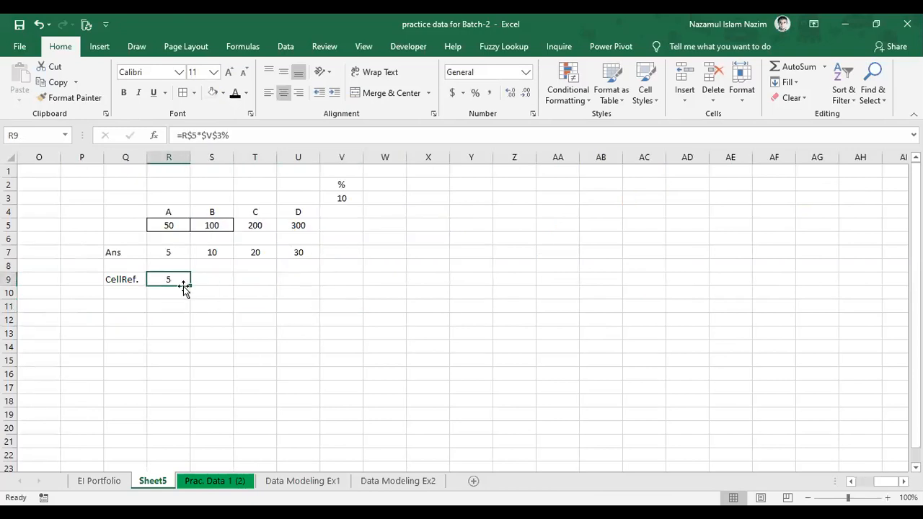
pyautogui.hotkey('ctrl', 'c')
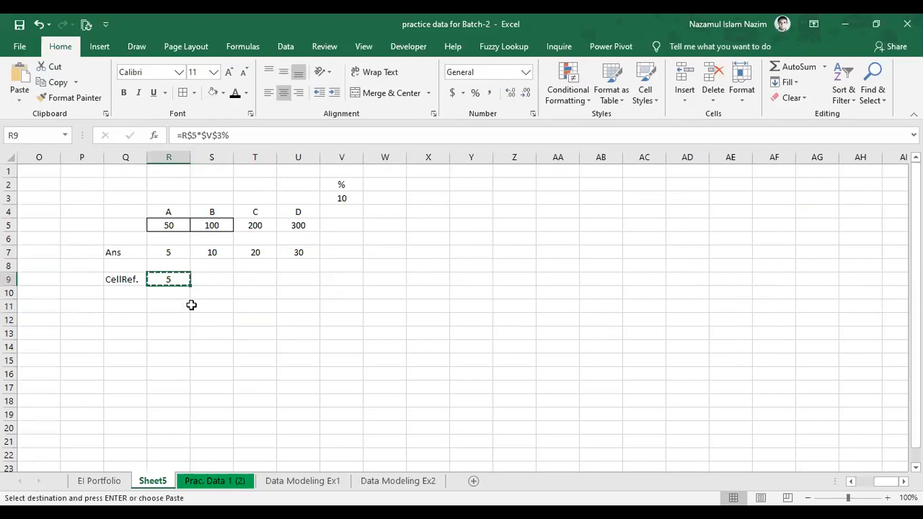
pyautogui.moveTo(205, 279); pyautogui.dragTo(298, 277)
pyautogui.hotkey('ctrl', 'v')
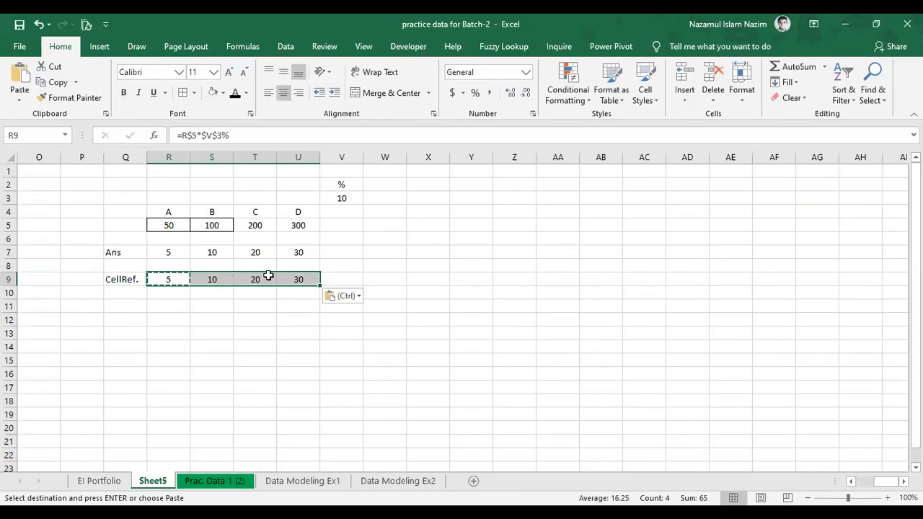
# Inspect the copied formulas in U9, T9, S9 and R9 to see which references shift and which stay locked
pyautogui.click(311, 279)
pyautogui.doubleClick(310, 279)
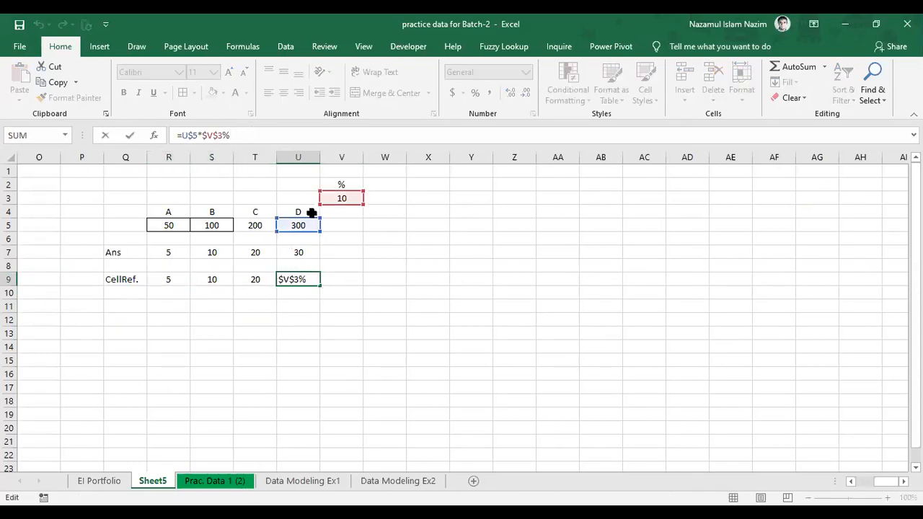
pyautogui.click(243, 280)
pyautogui.doubleClick(242, 281)
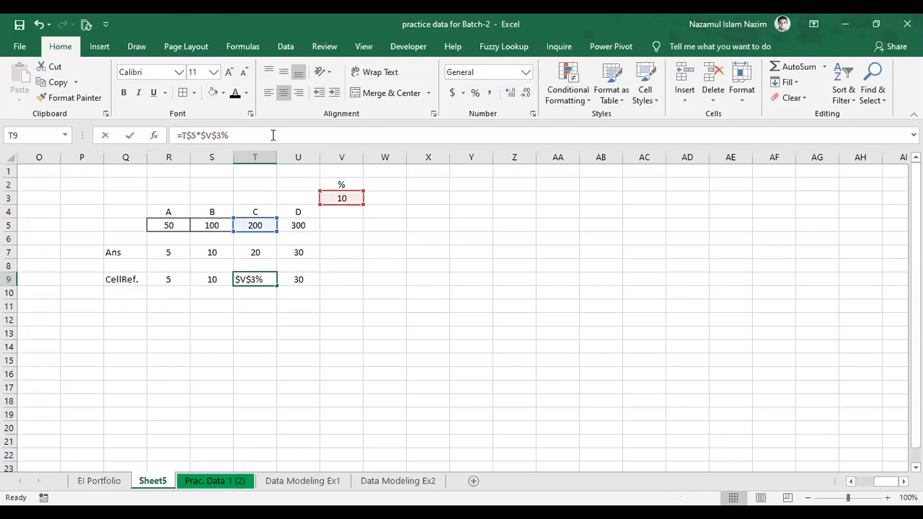
pyautogui.click(211, 279)
pyautogui.doubleClick(212, 279)
pyautogui.click(171, 280)
pyautogui.doubleClick(171, 280)
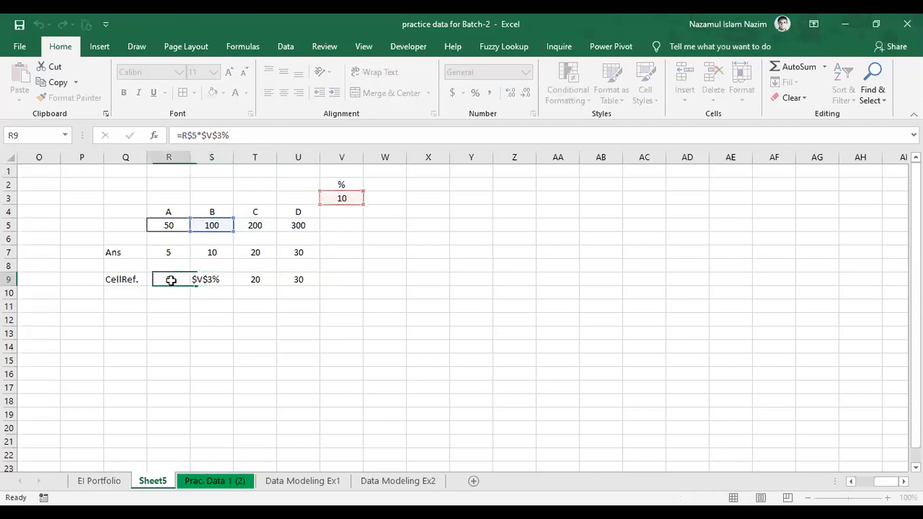
pyautogui.click(243, 132)
pyautogui.click(193, 351)
# Clear the Ans results in S7:U7 and copy the relative R7 formula across them to compare with the CellRef. row
pyautogui.moveTo(216, 254); pyautogui.dragTo(284, 252)
pyautogui.press('Delete')
pyautogui.click(192, 301)
pyautogui.click(184, 257)
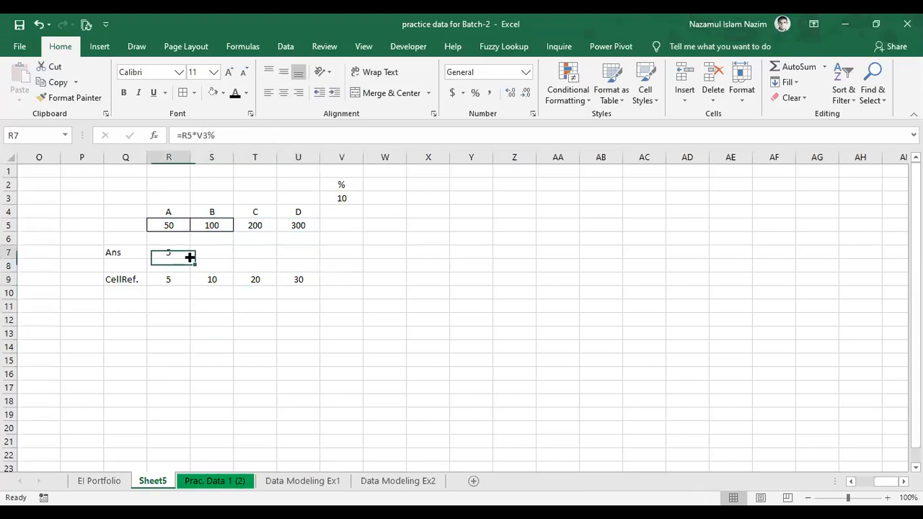
pyautogui.hotkey('ctrl', 'c')
pyautogui.moveTo(216, 252); pyautogui.dragTo(302, 259)
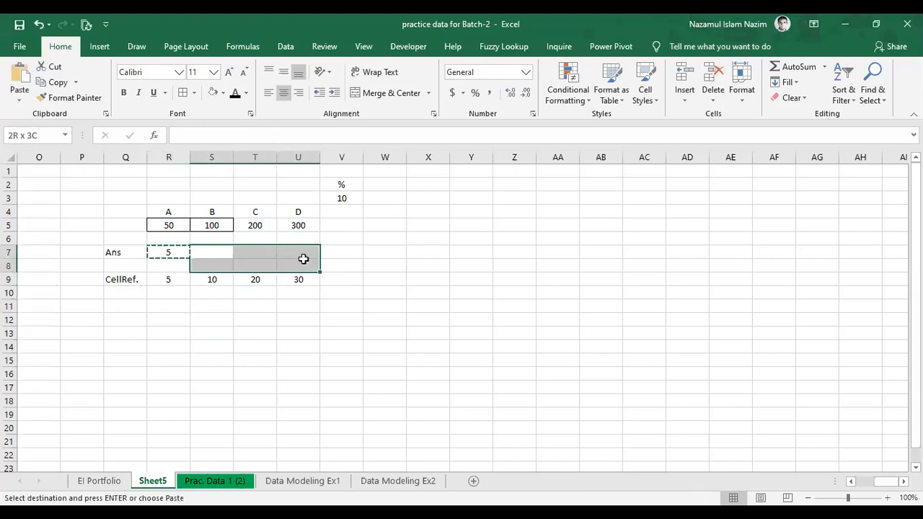
pyautogui.moveTo(216, 250); pyautogui.dragTo(292, 249)
pyautogui.hotkey('ctrl', 'v')
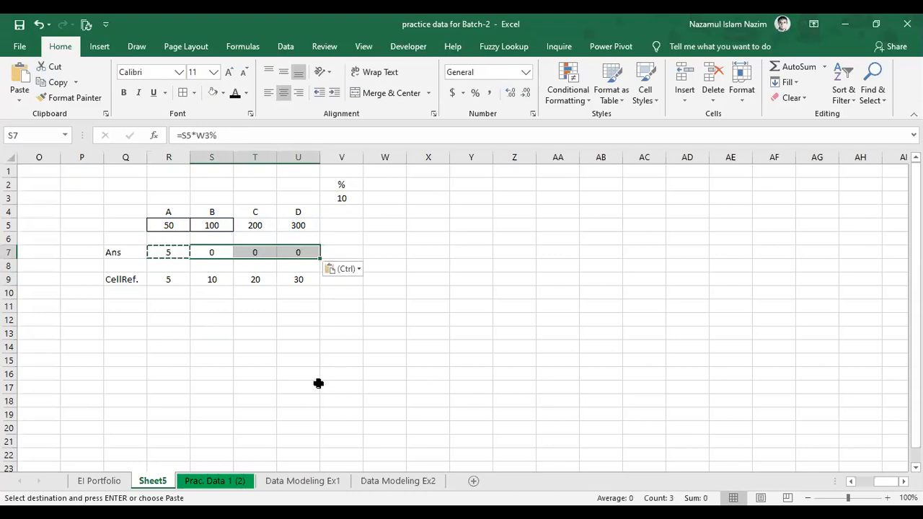
pyautogui.click(223, 345)
pyautogui.moveTo(204, 280); pyautogui.dragTo(295, 278)
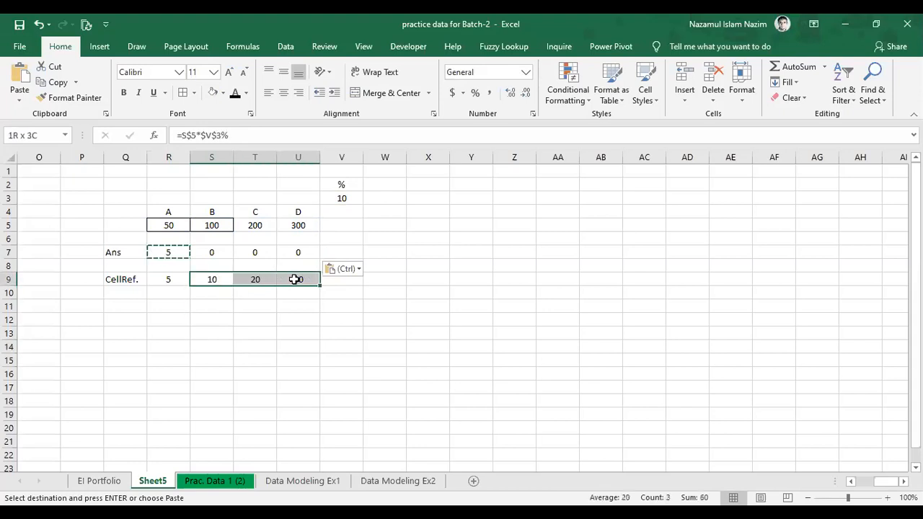
pyautogui.click(206, 332)
# Copy the CellRef. formula from R9 to R15, further down the same column
pyautogui.click(182, 277)
pyautogui.hotkey('ctrl', 'c')
pyautogui.click(176, 363)
pyautogui.hotkey('ctrl', 'v')
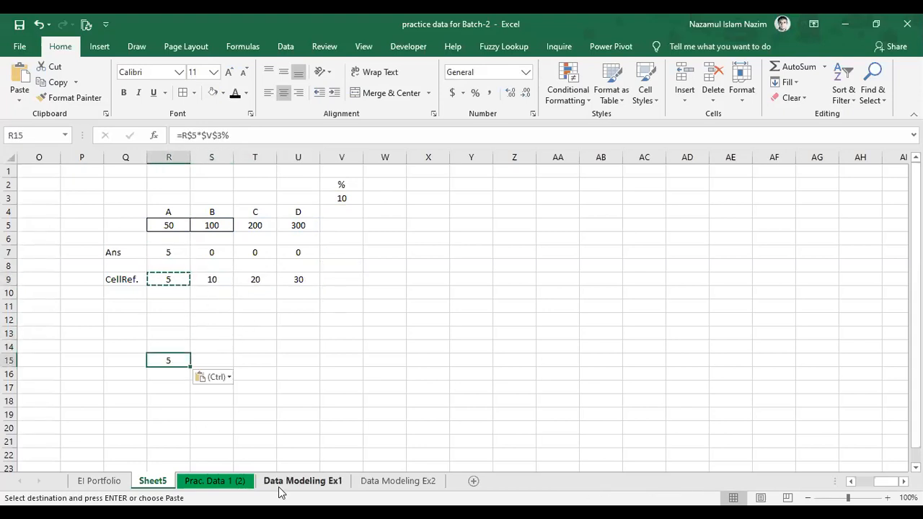
# Try copying the CellRef. row R9:U9 to AC13, outside the source columns, and undo the paste
pyautogui.click(207, 356)
pyautogui.moveTo(184, 280); pyautogui.dragTo(298, 280)
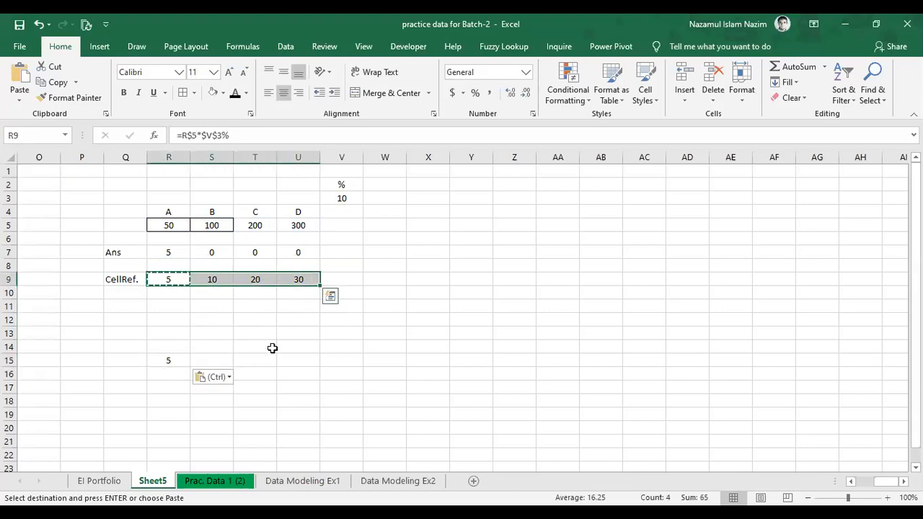
pyautogui.hotkey('ctrl', 'c')
pyautogui.click(636, 334)
pyautogui.hotkey('ctrl', 'v')
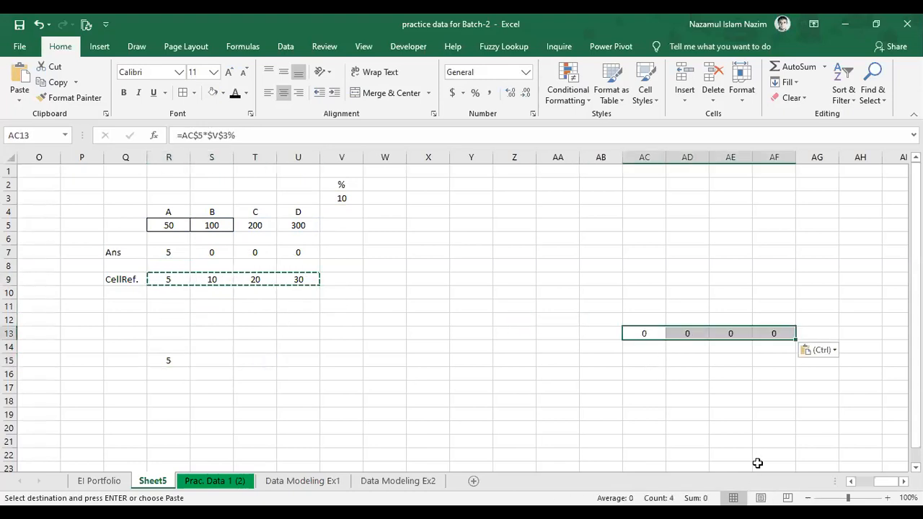
pyautogui.hotkey('ctrl', 'z')
# Paste the copied CellRef. row into R15:U15, under the same source columns
pyautogui.click(171, 360)
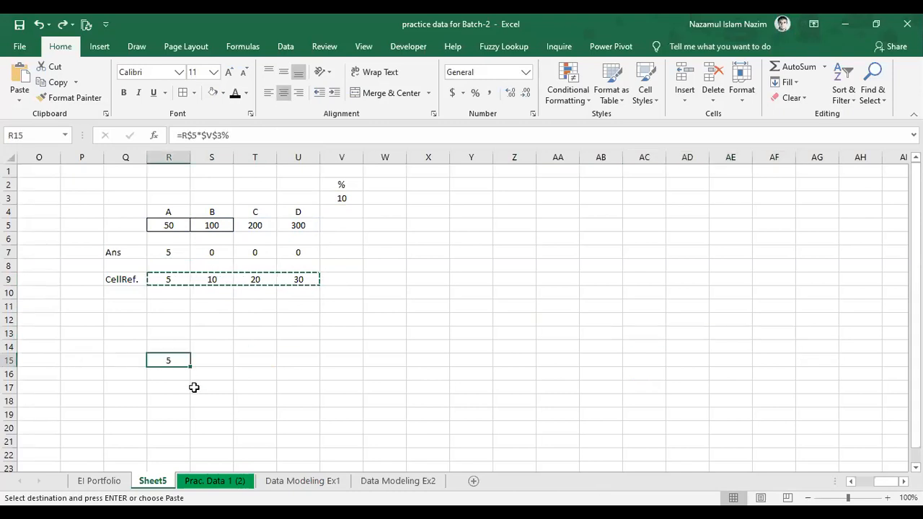
pyautogui.hotkey('ctrl', 'v')
pyautogui.click(249, 402)
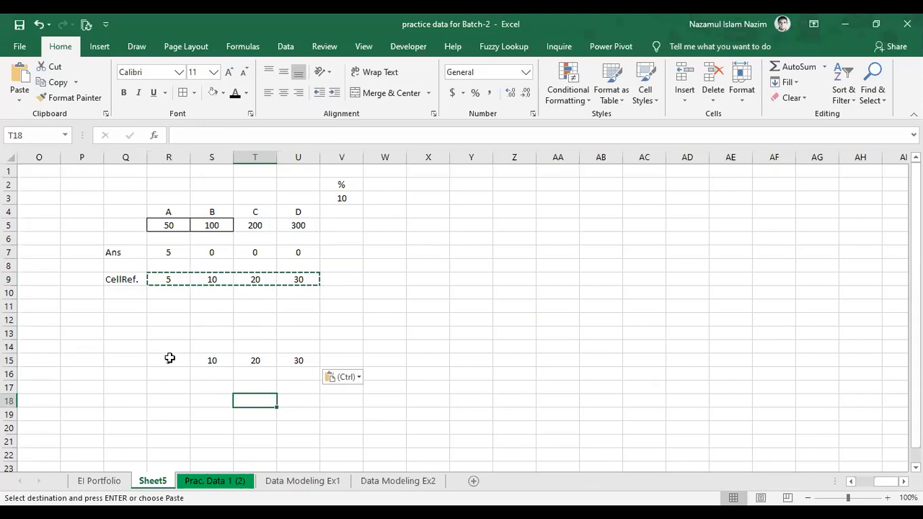
pyautogui.moveTo(157, 360); pyautogui.dragTo(307, 360)
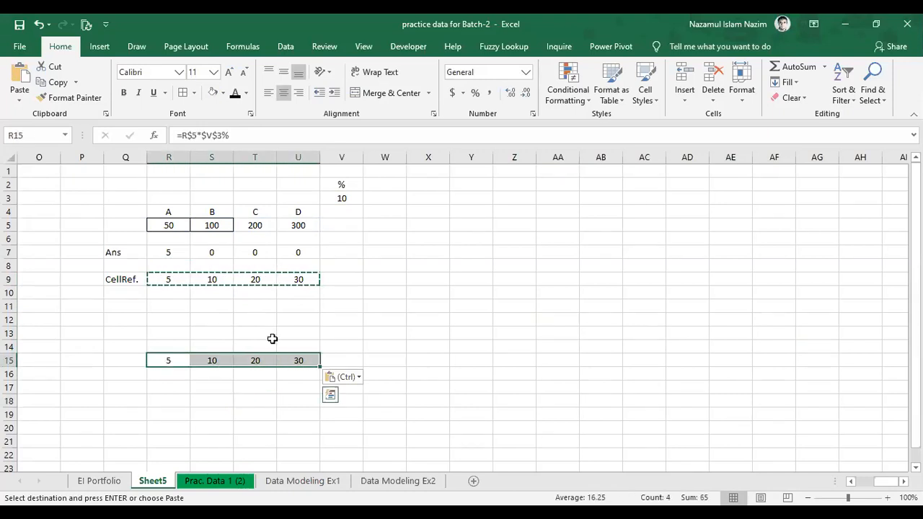
# Review the R9 formula and its two source cells, R5 and V3, leaving the formula unedited
pyautogui.moveTo(167, 277); pyautogui.dragTo(314, 277)
pyautogui.click(172, 278)
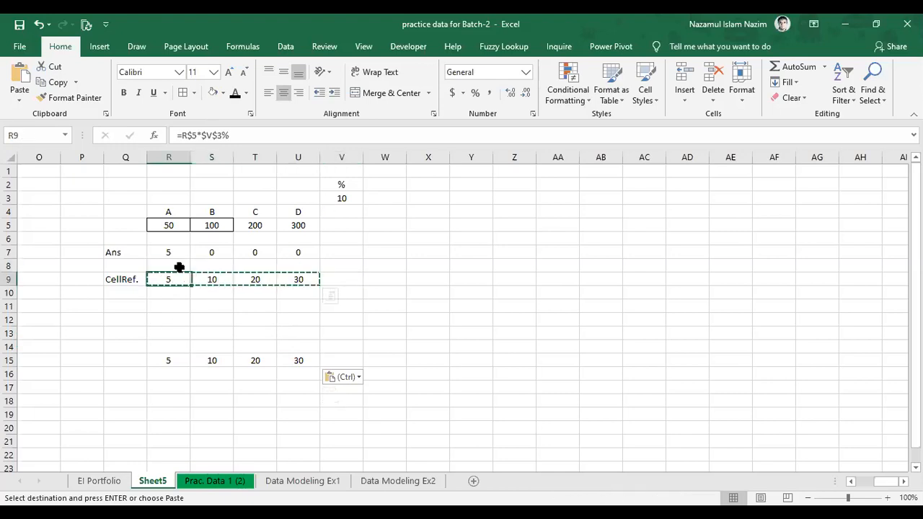
pyautogui.click(245, 135)
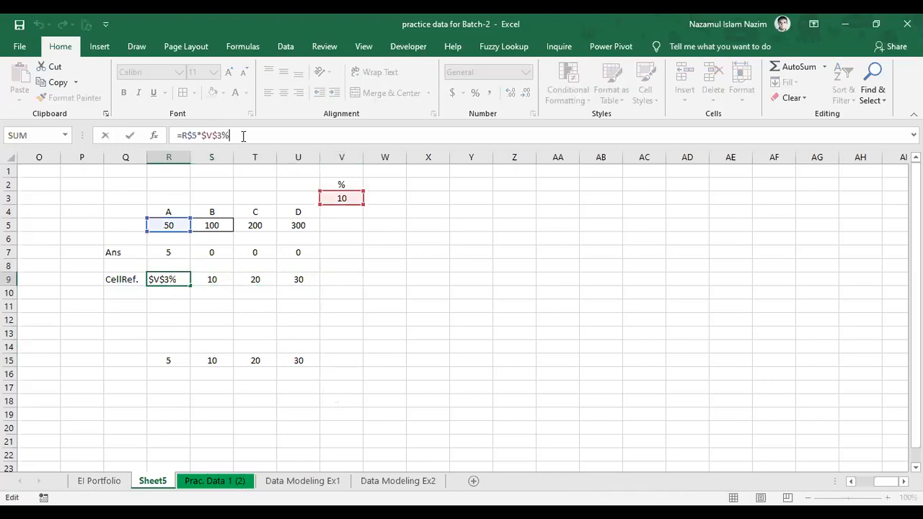
pyautogui.click(174, 227)
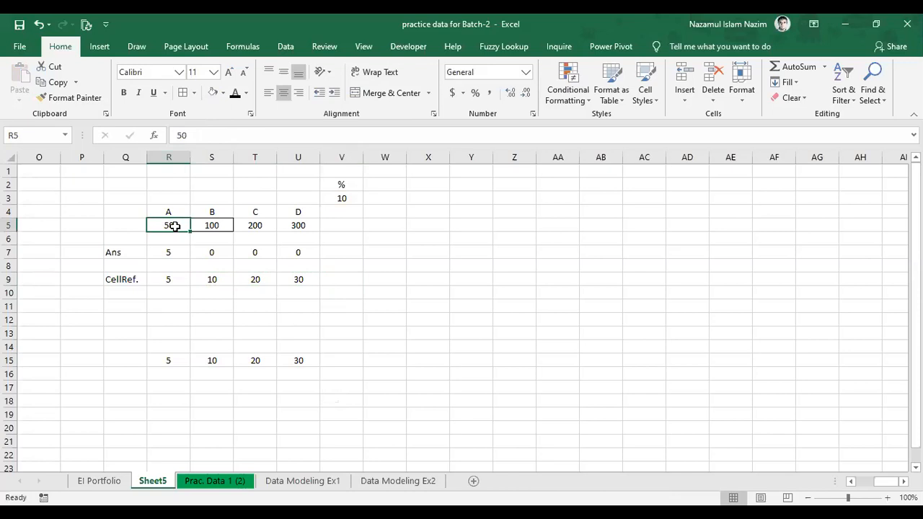
pyautogui.click(168, 276)
pyautogui.click(341, 199)
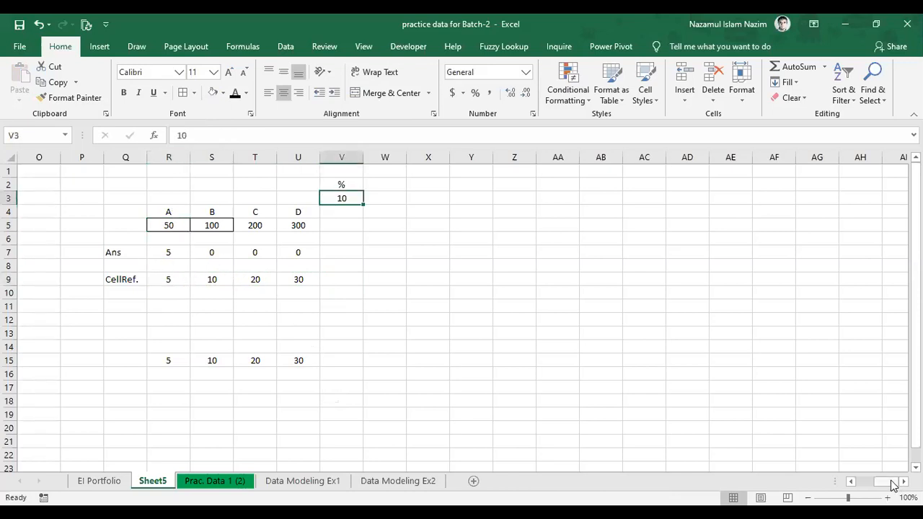
pyautogui.moveTo(889, 481)
pyautogui.mouseDown()
pyautogui.moveTo(874, 487)
pyautogui.moveTo(887, 488)
pyautogui.mouseUp()
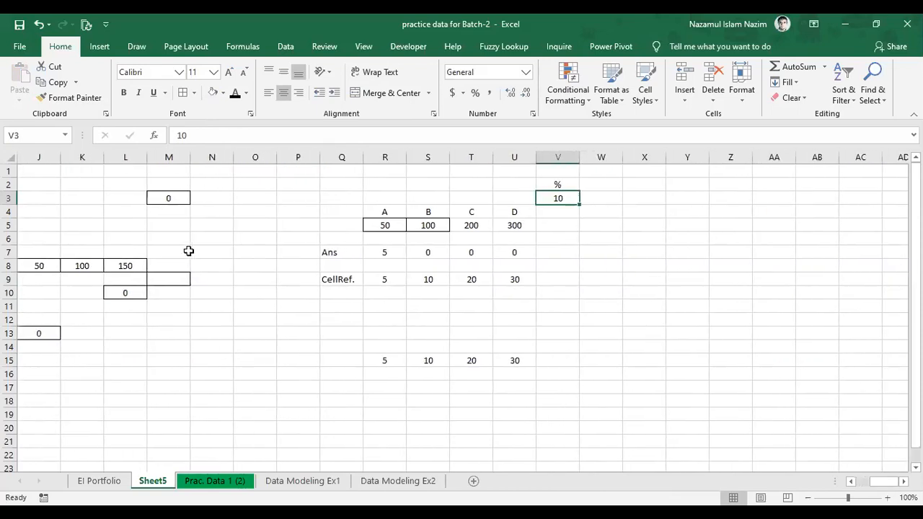
pyautogui.click(384, 278)
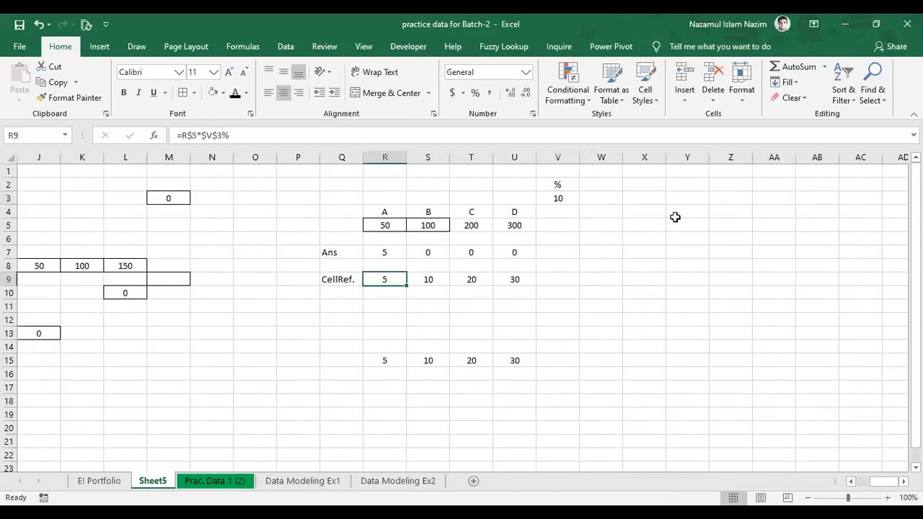
pyautogui.click(182, 133)
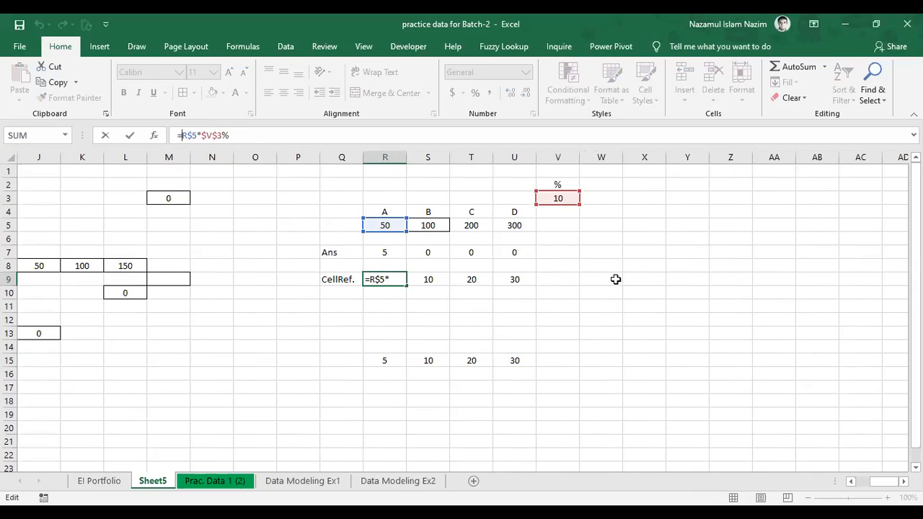
pyautogui.click(429, 320)
pyautogui.press('Escape')
# Clear the test copies below the table from R13:V16
pyautogui.moveTo(384, 332); pyautogui.dragTo(538, 369)
pyautogui.press('Delete')
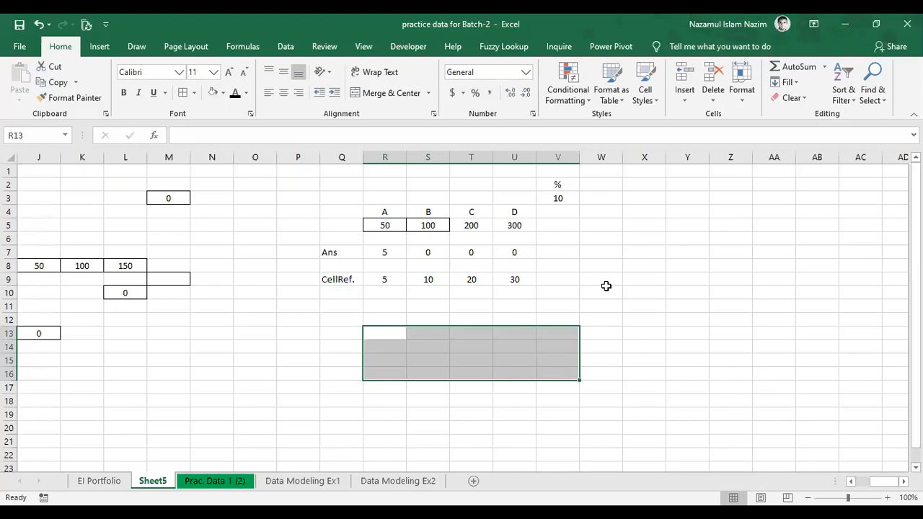
pyautogui.hotkey('alt', 'Tab')
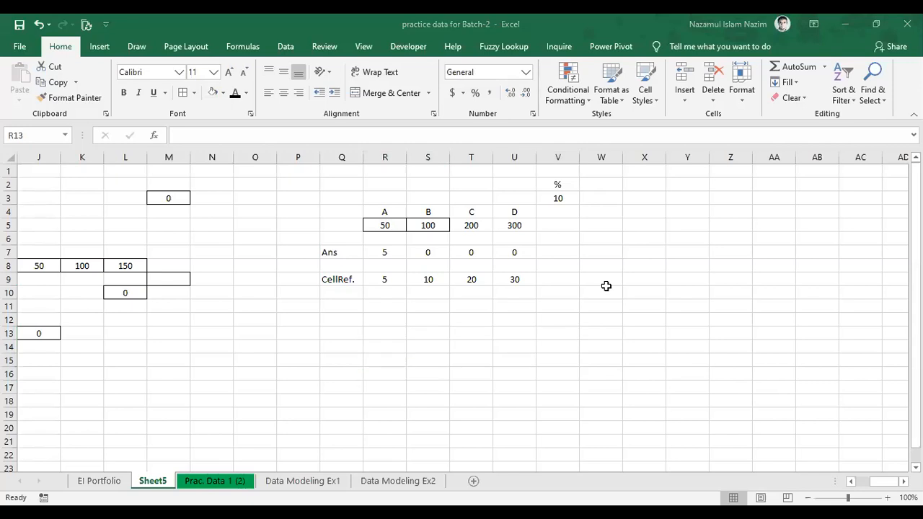
pyautogui.hotkey('alt', 'Tab')
pyautogui.hotkey('ctrl', 'Up')
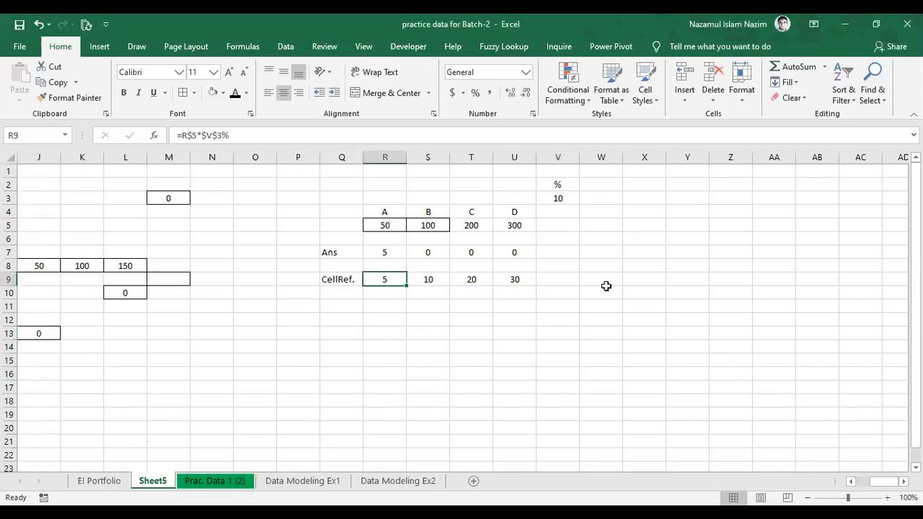
pyautogui.hotkey('shift', 'Right')
pyautogui.hotkey('shift', 'Right')
pyautogui.hotkey('shift', 'Right')
pyautogui.hotkey('shift', 'Down')
pyautogui.hotkey('shift', 'Up')
pyautogui.press('Right')
pyautogui.press('Down')
pyautogui.press('Down')
pyautogui.press('Down')
pyautogui.press('Down')
pyautogui.hotkey('ctrl', 'Up')
pyautogui.press('Left')
pyautogui.hotkey('shift', 'Right')
pyautogui.hotkey('shift', 'Right')
pyautogui.hotkey('shift', 'Right')
pyautogui.press('Right')
pyautogui.press('Right')
pyautogui.press('Down')
pyautogui.press('Down')
pyautogui.press('Down')
pyautogui.press('Down')
pyautogui.hotkey('ctrl', 'Up')
pyautogui.press('Left')
pyautogui.press('Left')
pyautogui.hotkey('shift', 'Right')
pyautogui.hotkey('shift', 'Right')
pyautogui.hotkey('shift', 'Right')
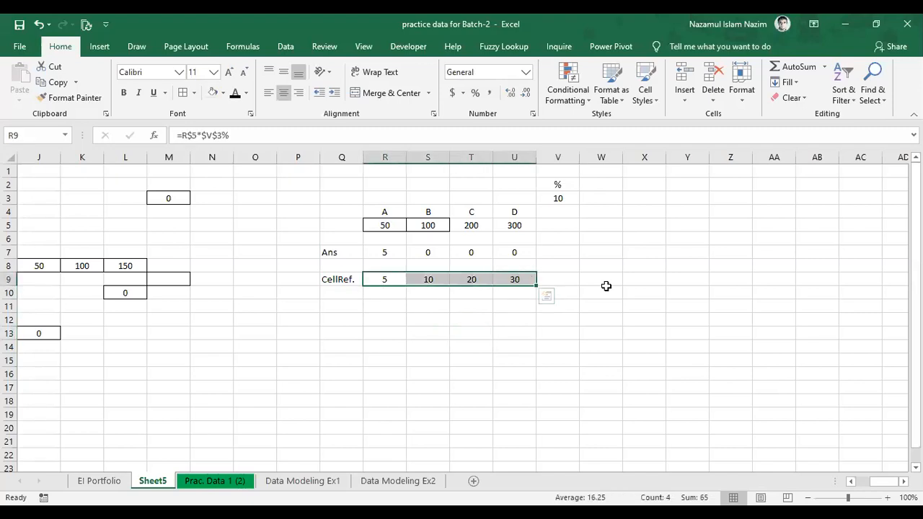
pyautogui.press('Down')
pyautogui.press('Up')
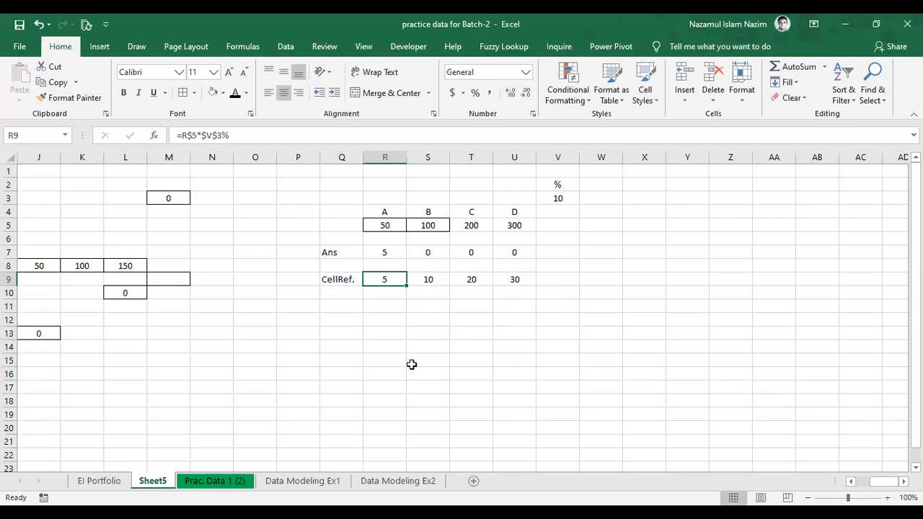
pyautogui.hotkey('alt', 'Tab')
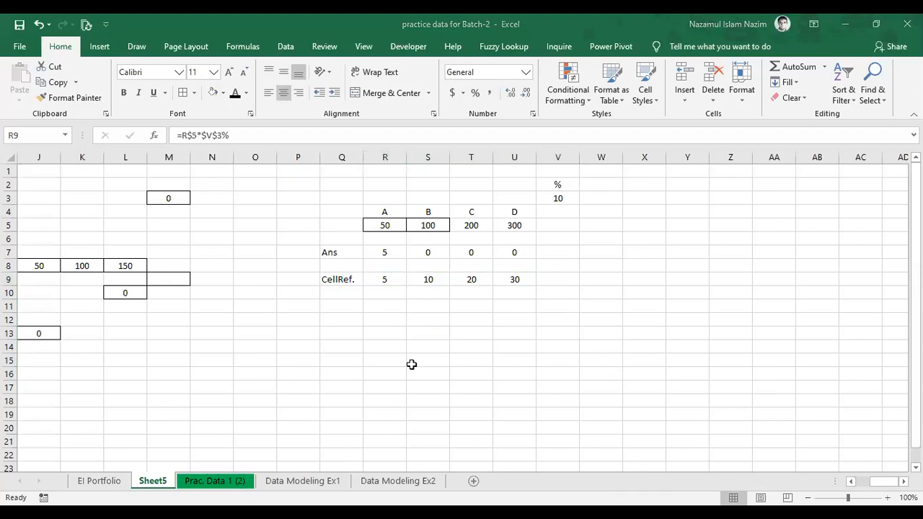
pyautogui.hotkey('alt', 'Tab')
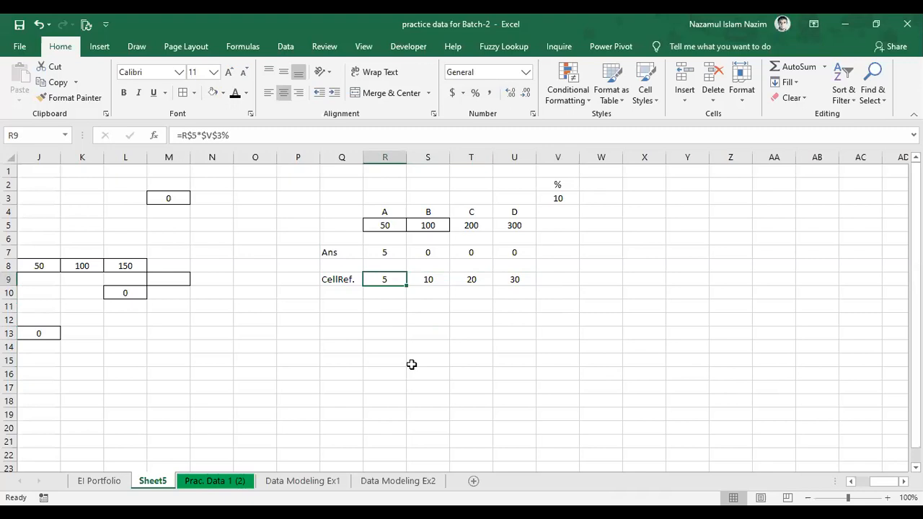
# Enlarge the sheet view to 170% with the Ans and CellRef. table in sight
pyautogui.click(887, 498)
pyautogui.click(887, 497)
pyautogui.click(887, 497)
pyautogui.click(887, 497)
pyautogui.click(888, 497)
pyautogui.click(887, 498)
pyautogui.click(887, 498)
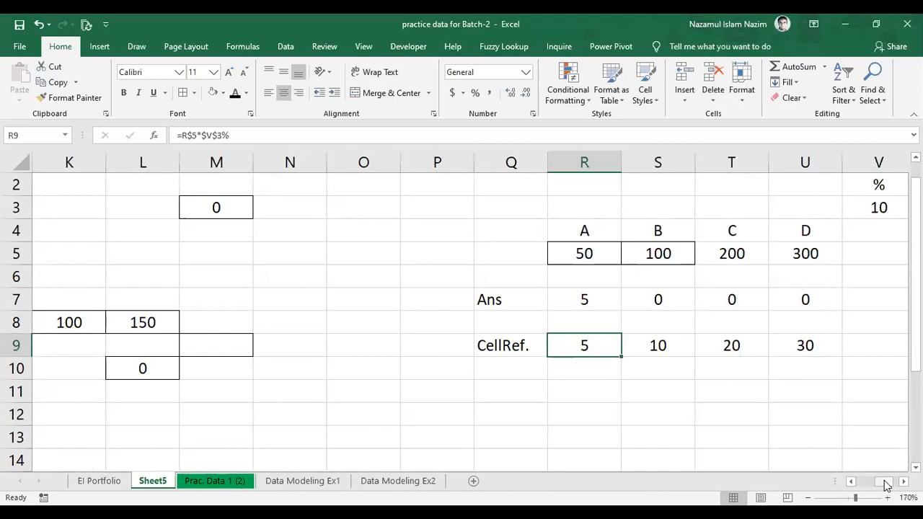
pyautogui.moveTo(884, 481); pyautogui.dragTo(887, 481)
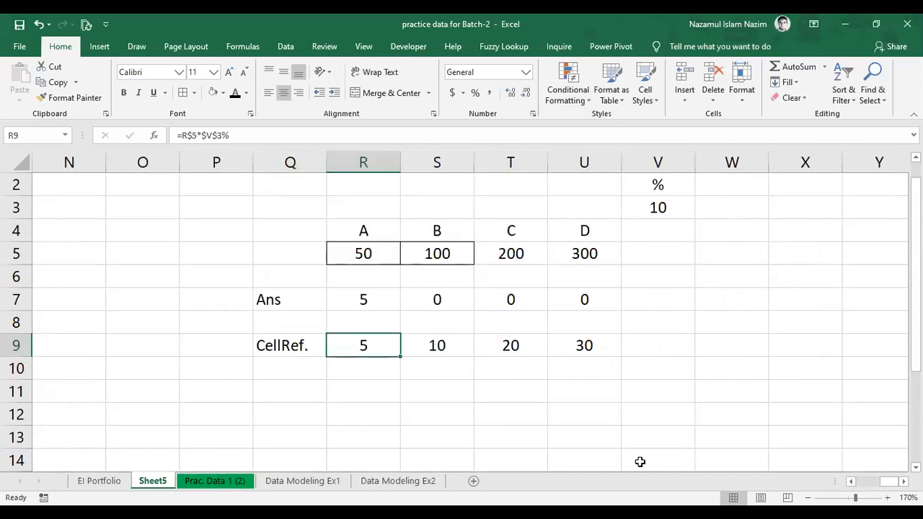
pyautogui.click(894, 302)
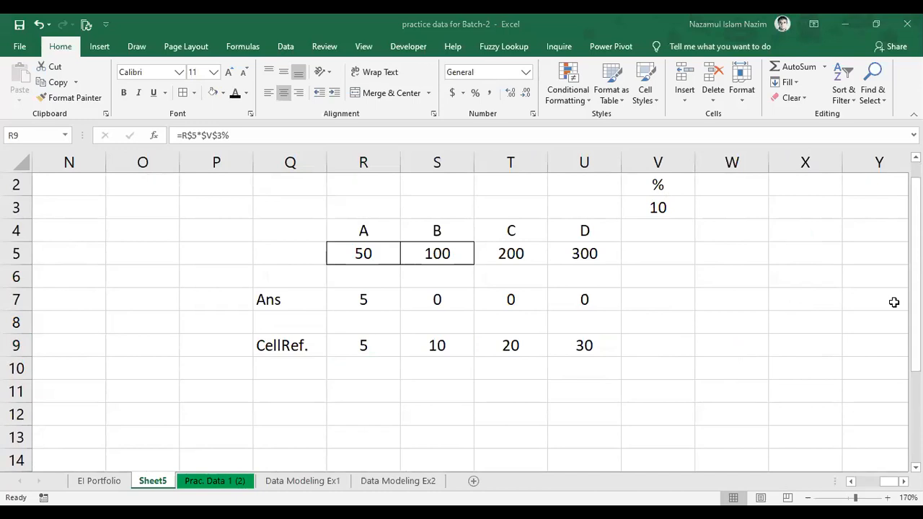
# Examine the R9 formula against the table range Q3:V9 and the source columns R to V
pyautogui.click(388, 376)
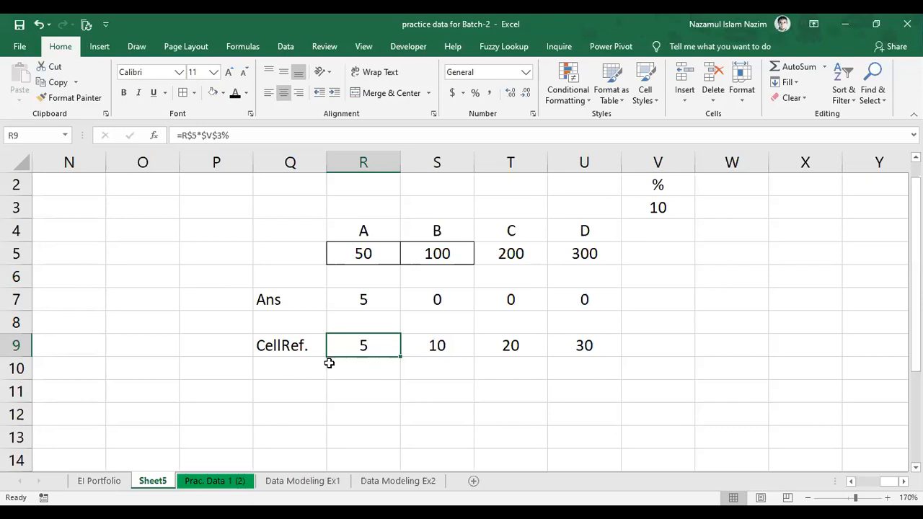
pyautogui.click(377, 367)
pyautogui.moveTo(611, 354); pyautogui.dragTo(624, 203)
pyautogui.moveTo(671, 350); pyautogui.dragTo(296, 206)
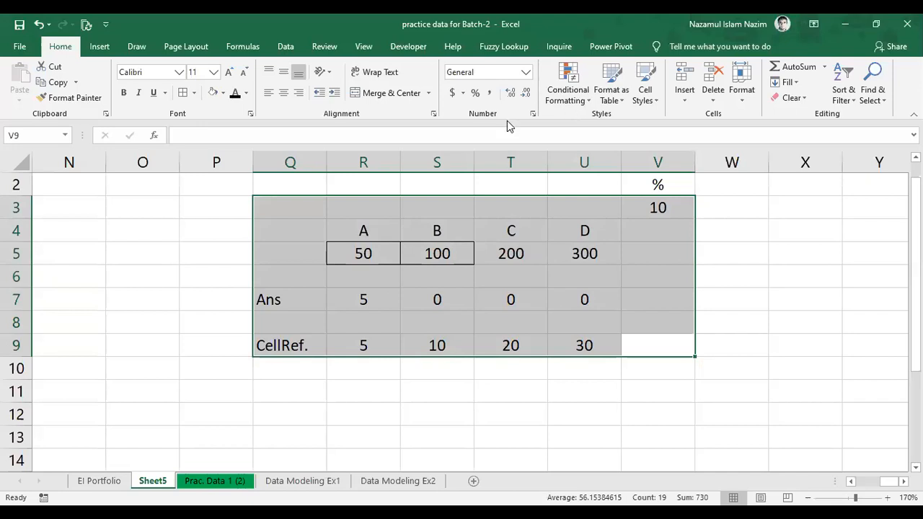
pyautogui.hotkey('ctrl', 'n')
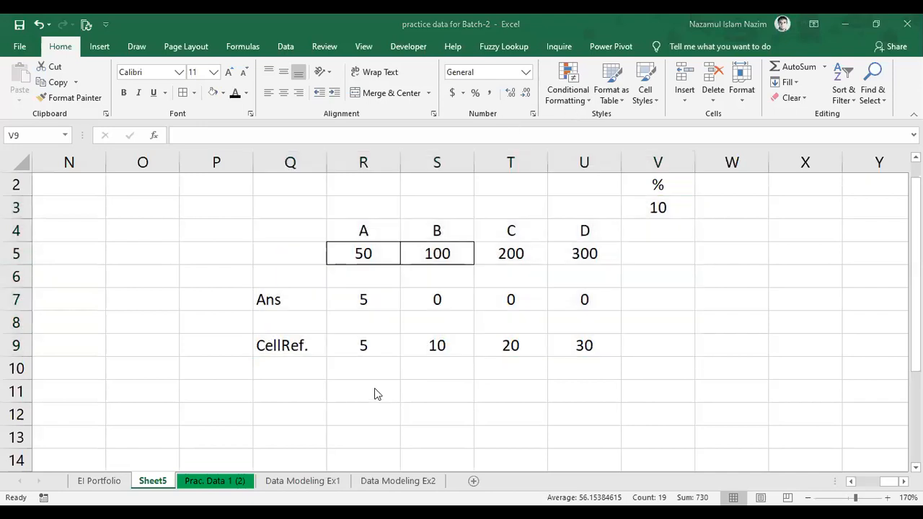
pyautogui.click(369, 349)
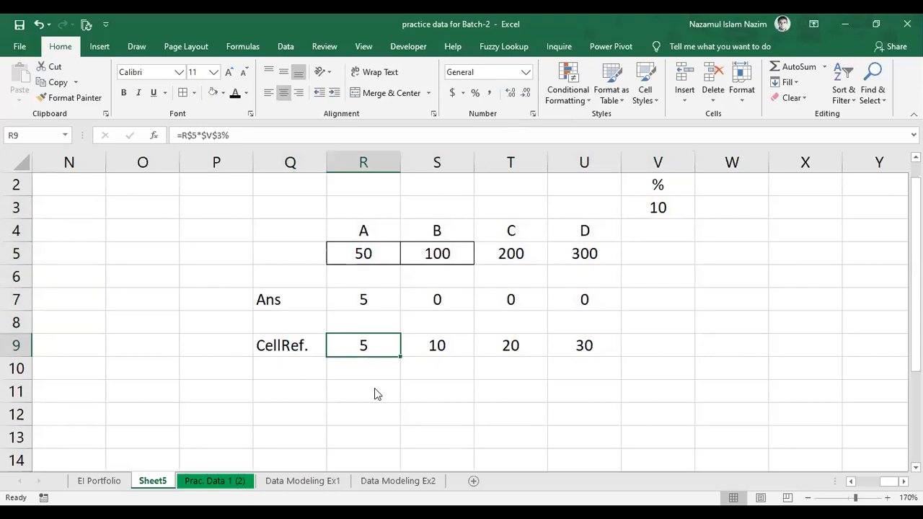
pyautogui.click(378, 148)
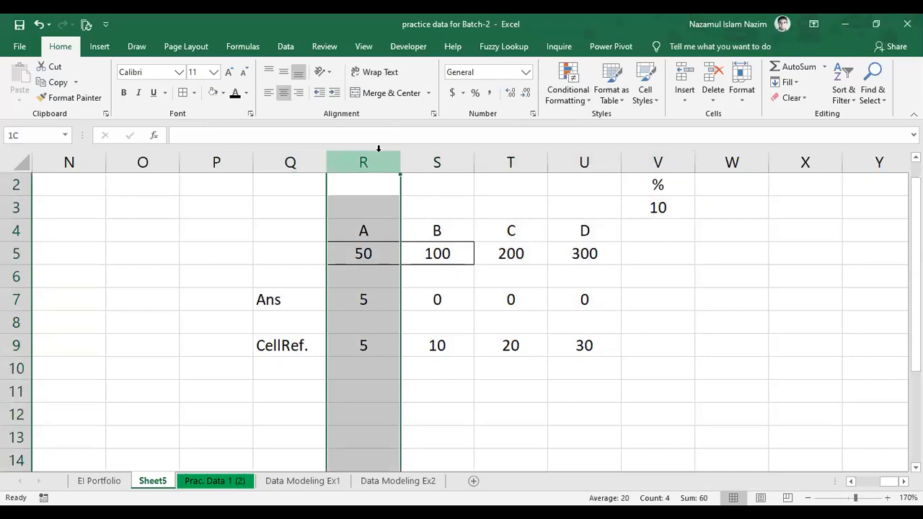
pyautogui.moveTo(379, 148); pyautogui.dragTo(658, 156)
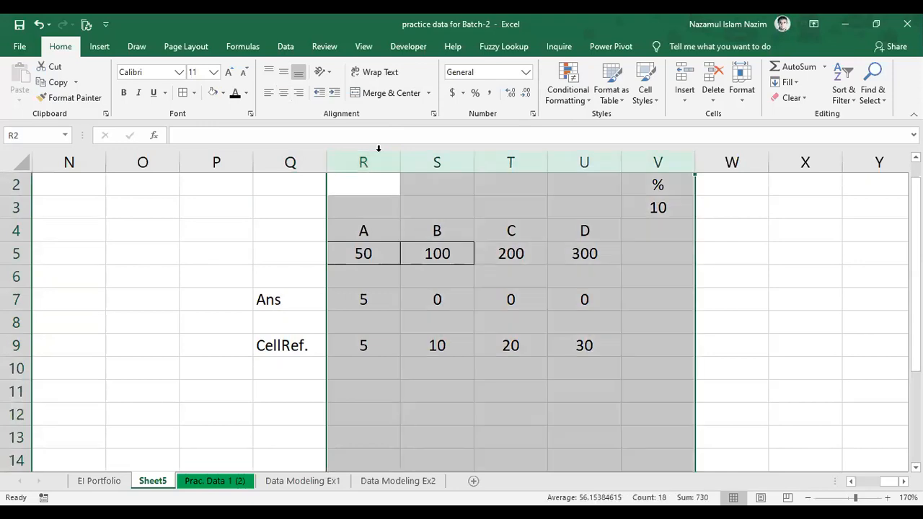
# Copy the CellRef. formula from R9 into the empty cell L2
pyautogui.click(364, 345)
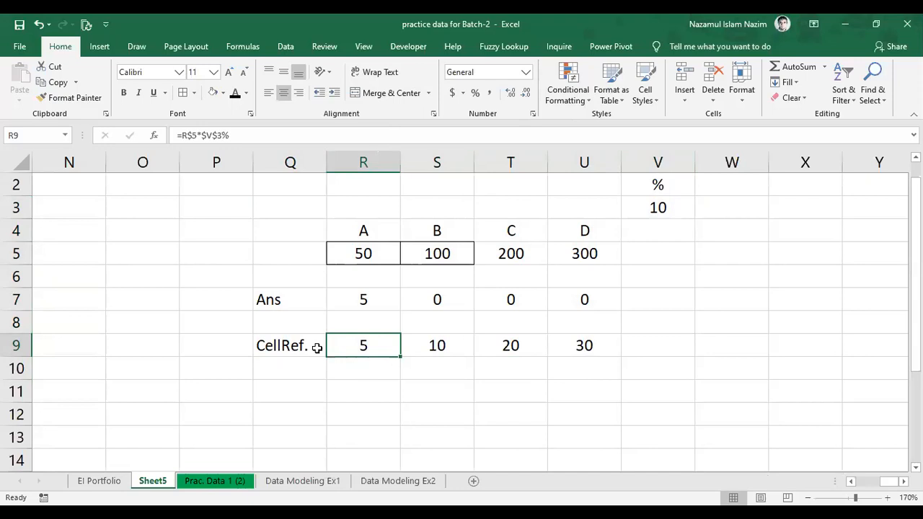
pyautogui.hotkey('ctrl', 'c')
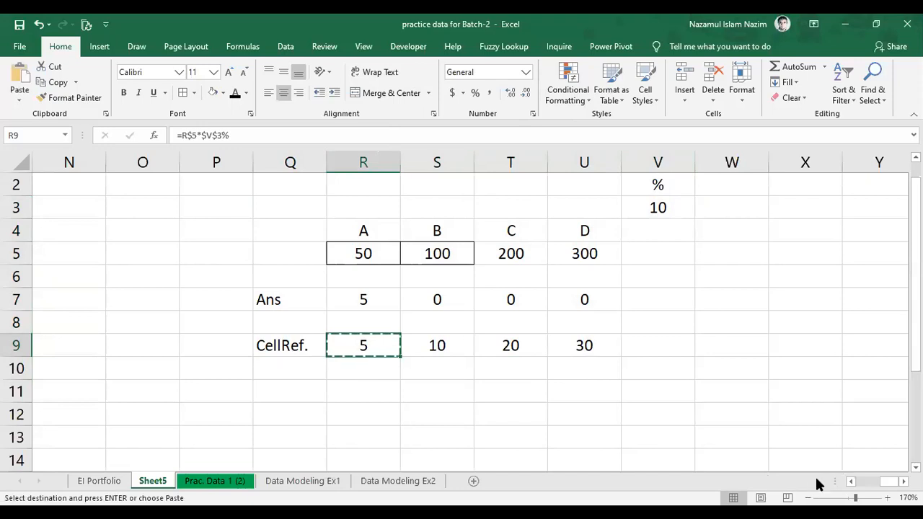
pyautogui.hscroll(-3, 890, 488)
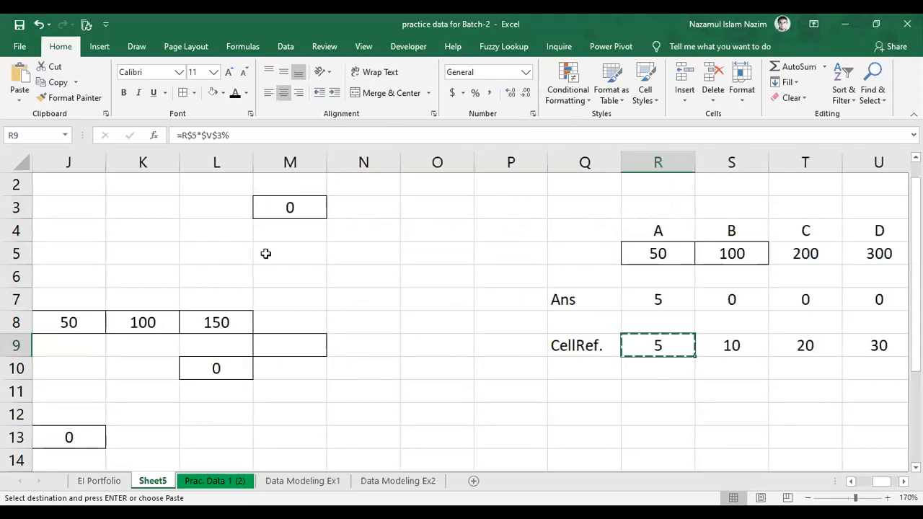
pyautogui.click(220, 205)
pyautogui.scroll(1, 215, 207)
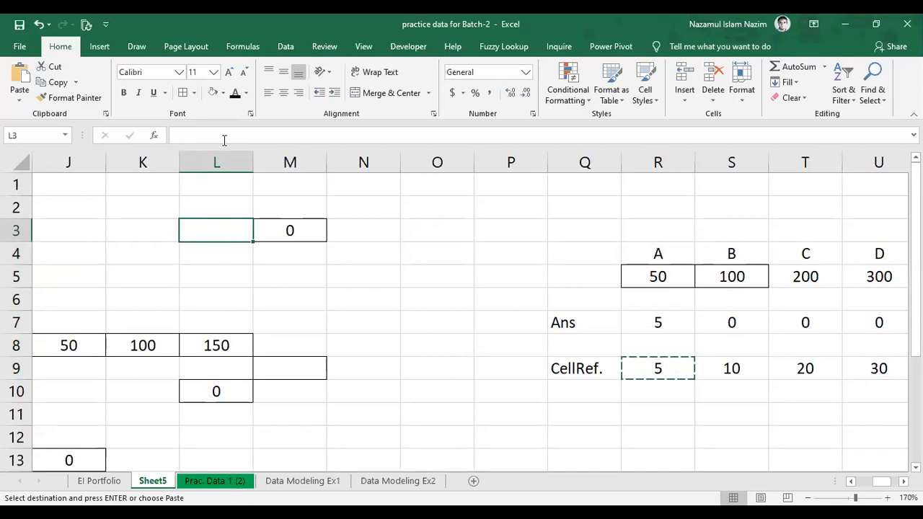
pyautogui.click(204, 208)
pyautogui.hotkey('ctrl', 'v')
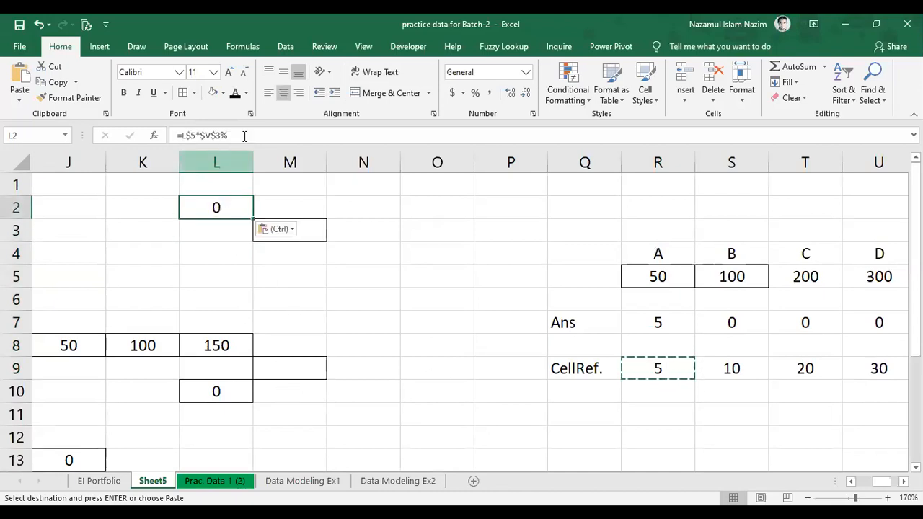
# Inspect the references in the pasted L2 formula, leaving the formula unedited
pyautogui.click(248, 135)
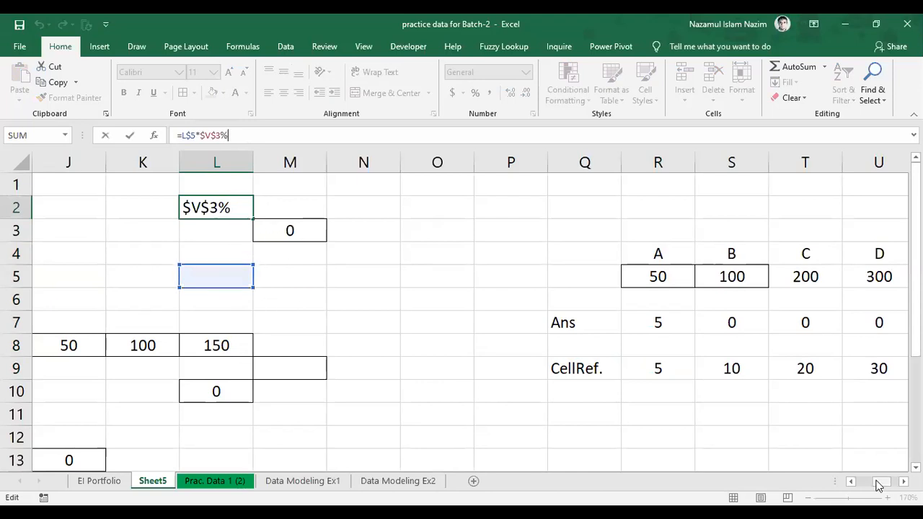
pyautogui.moveTo(878, 484)
pyautogui.mouseDown()
pyautogui.moveTo(893, 486)
pyautogui.moveTo(875, 489)
pyautogui.mouseUp()
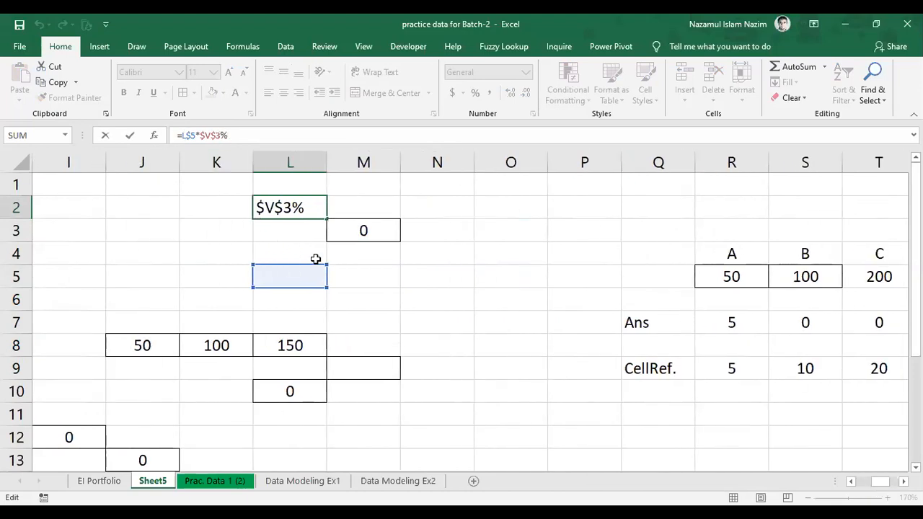
pyautogui.press('Return')
pyautogui.click(298, 206)
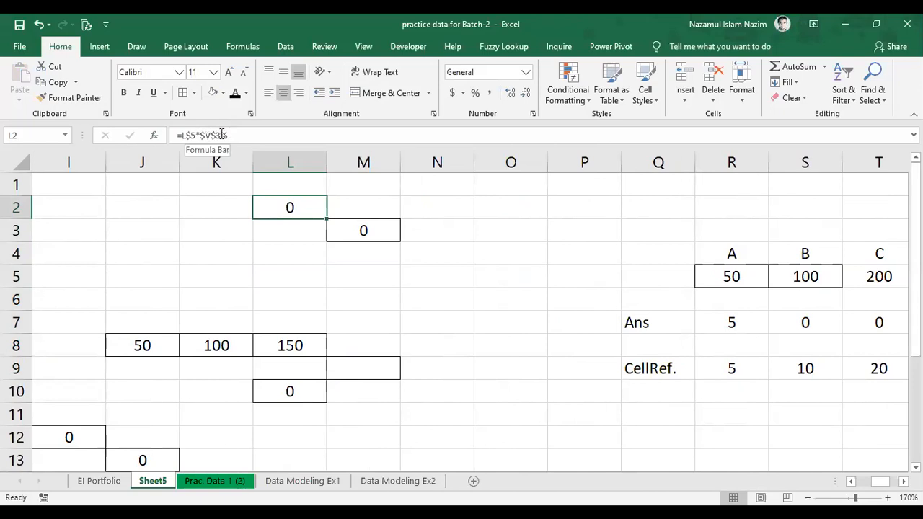
# Check the percentage cell V3 and the source value in R5 used by the original formula
pyautogui.moveTo(882, 482); pyautogui.dragTo(894, 487)
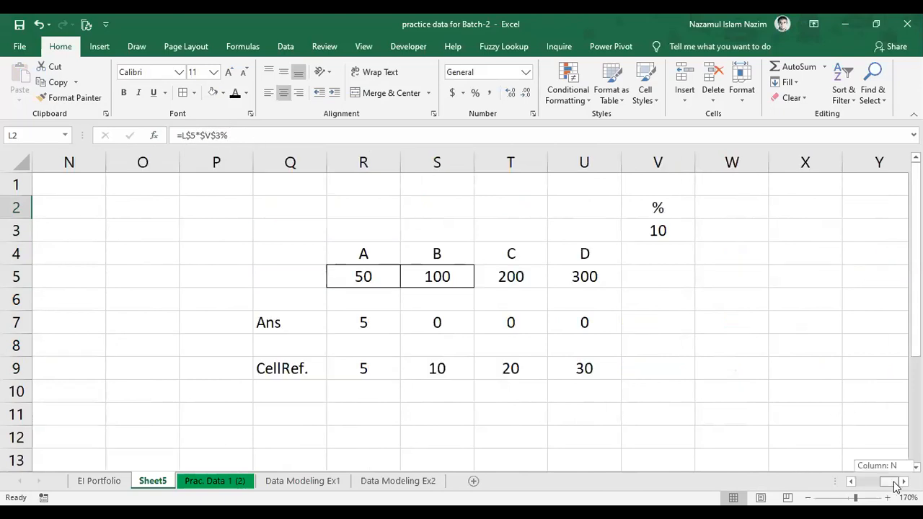
pyautogui.click(657, 229)
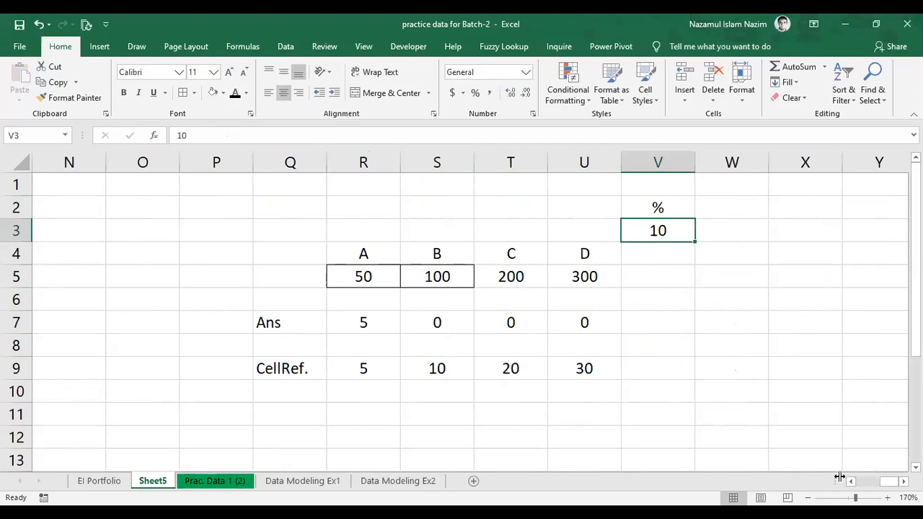
pyautogui.moveTo(892, 487); pyautogui.dragTo(888, 490)
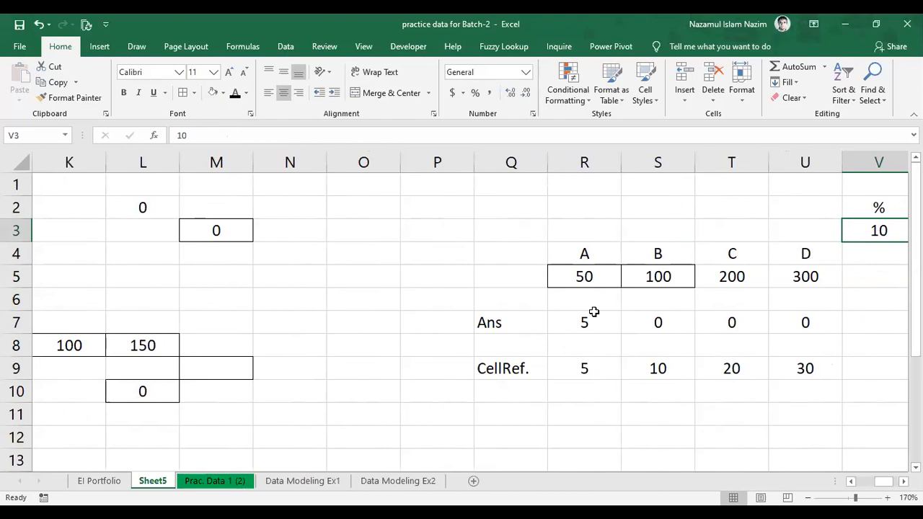
pyautogui.click(589, 277)
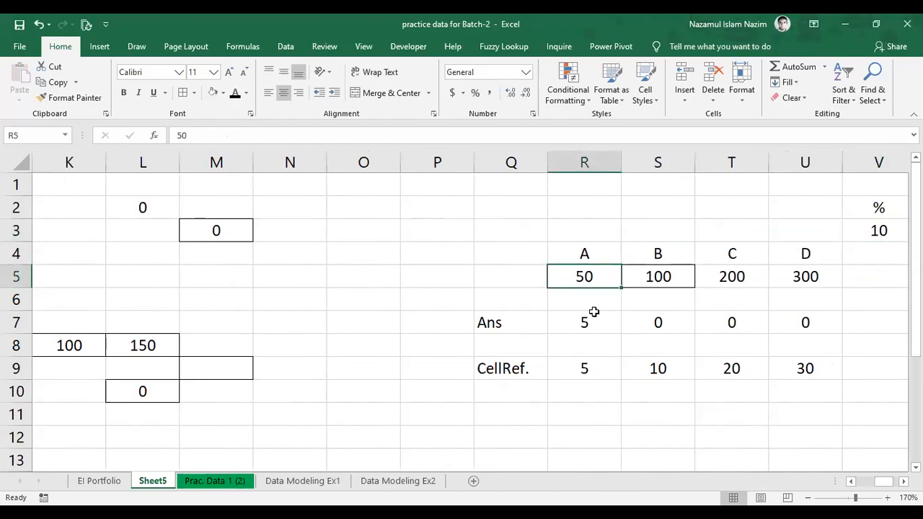
pyautogui.click(871, 229)
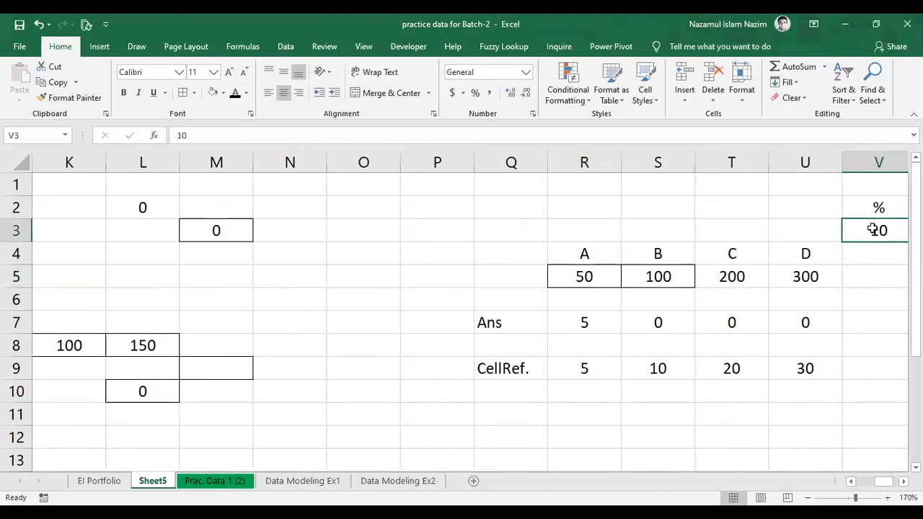
pyautogui.click(614, 282)
# Trace the L2 formula to its two referenced cells, L5 and V3
pyautogui.click(168, 209)
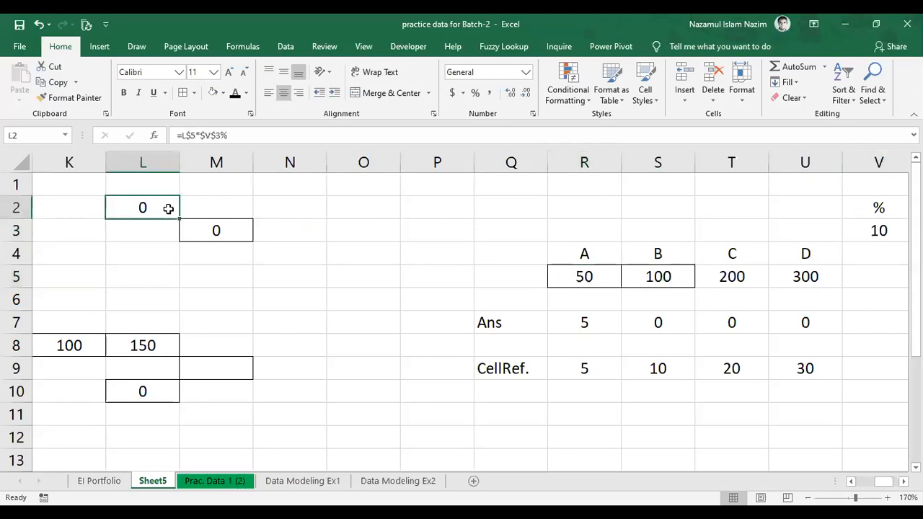
pyautogui.press('F2')
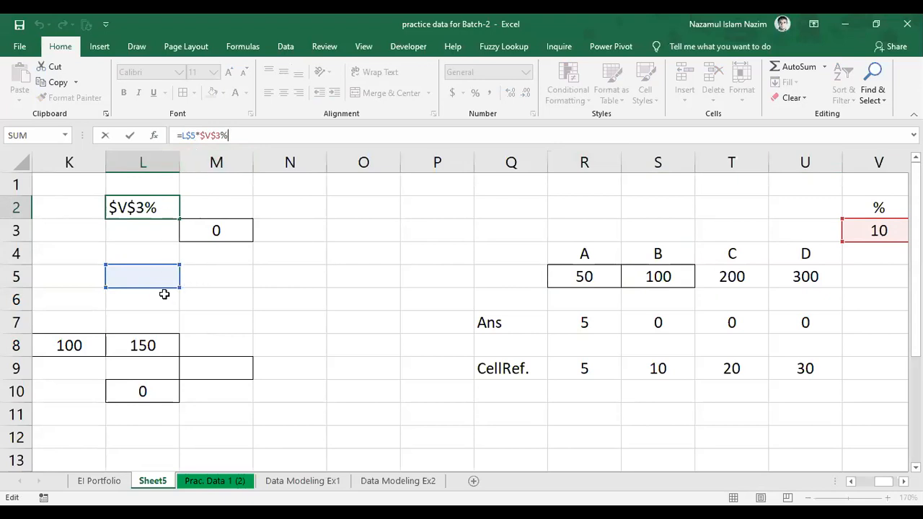
pyautogui.click(144, 276)
pyautogui.click(157, 205)
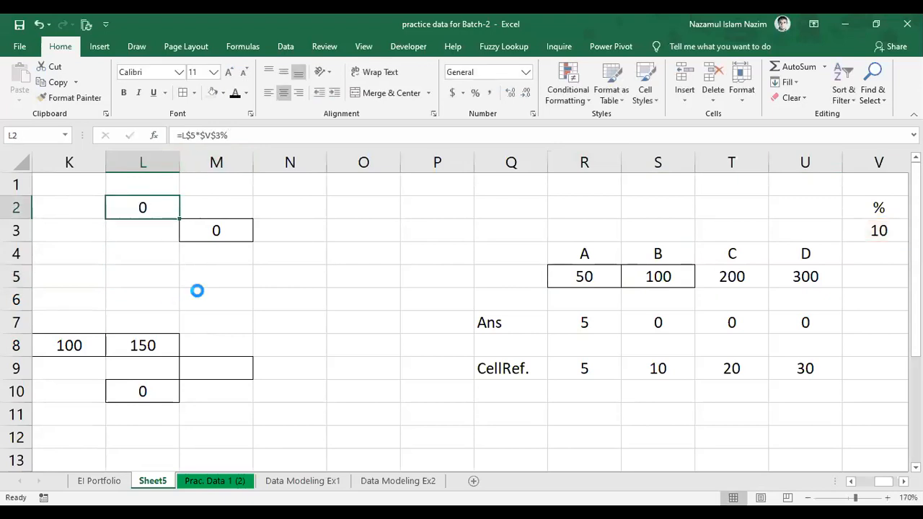
# Copy the L2 formula down to L14 and inspect the references in the pasted copy
pyautogui.hotkey('ctrl', 'c')
pyautogui.scroll(-2, 623, 393)
pyautogui.click(152, 344)
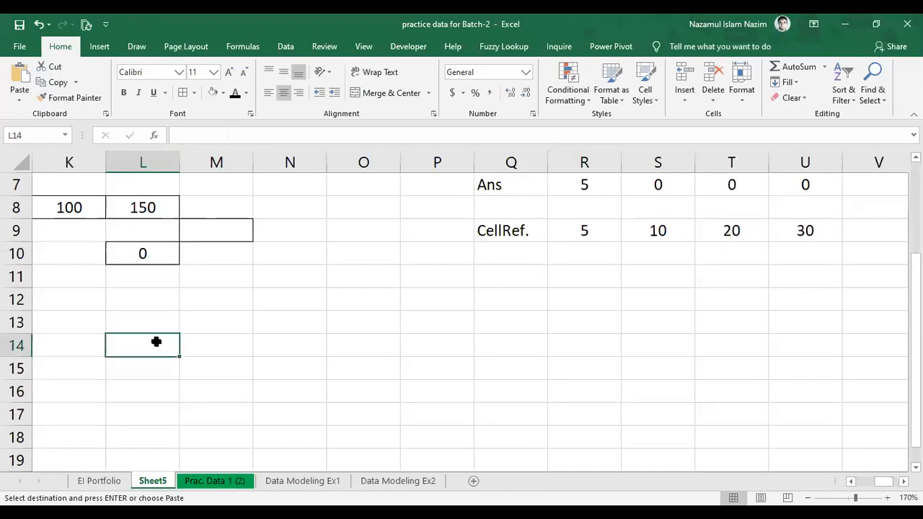
pyautogui.hotkey('ctrl', 'v')
pyautogui.press('F2')
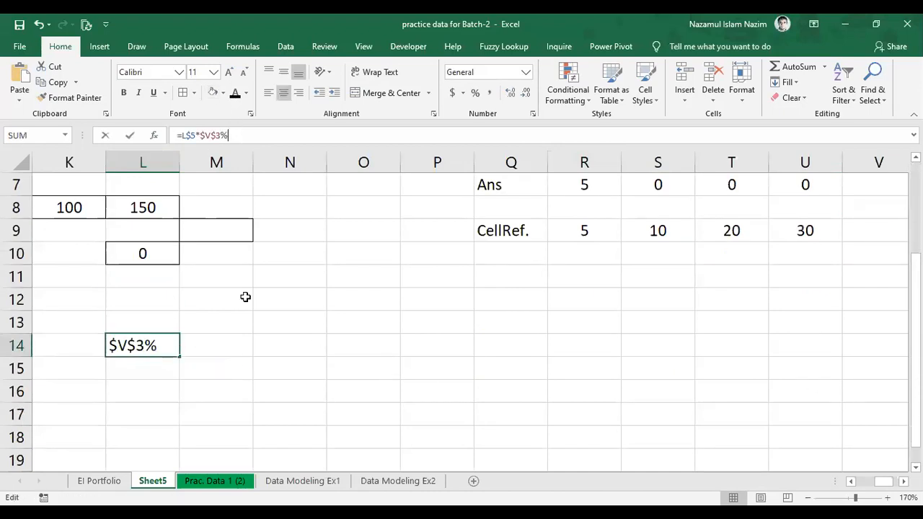
pyautogui.click(231, 347)
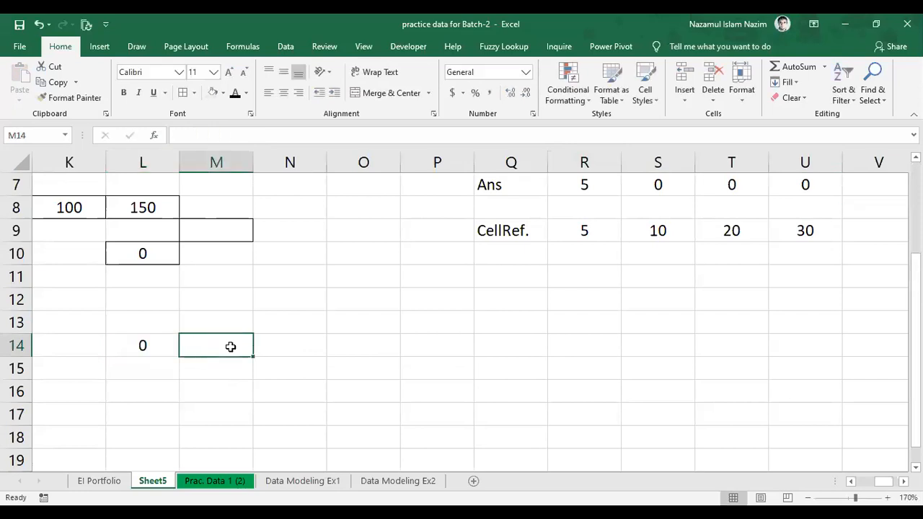
# Copy the L14 formula one column across into M14
pyautogui.click(145, 344)
pyautogui.hotkey('ctrl', 'c')
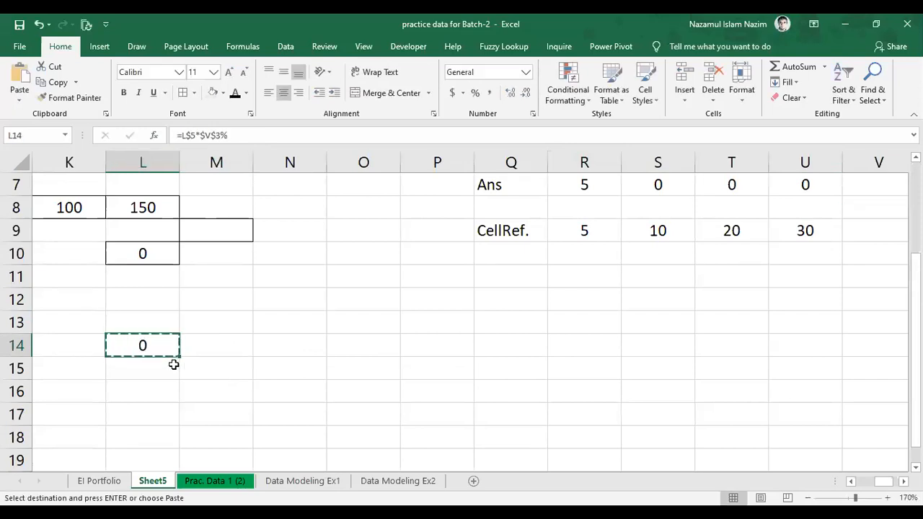
pyautogui.click(229, 345)
pyautogui.hotkey('ctrl', 'v')
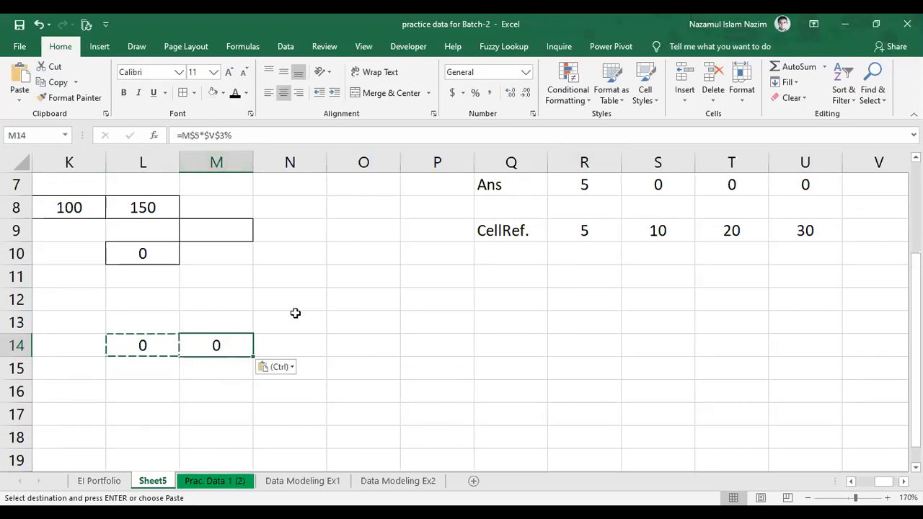
# Make the R5 reference in the R9 formula fully absolute so the formula reads =$R$5*$V$3%
pyautogui.scroll(2, 577, 387)
pyautogui.click(584, 276)
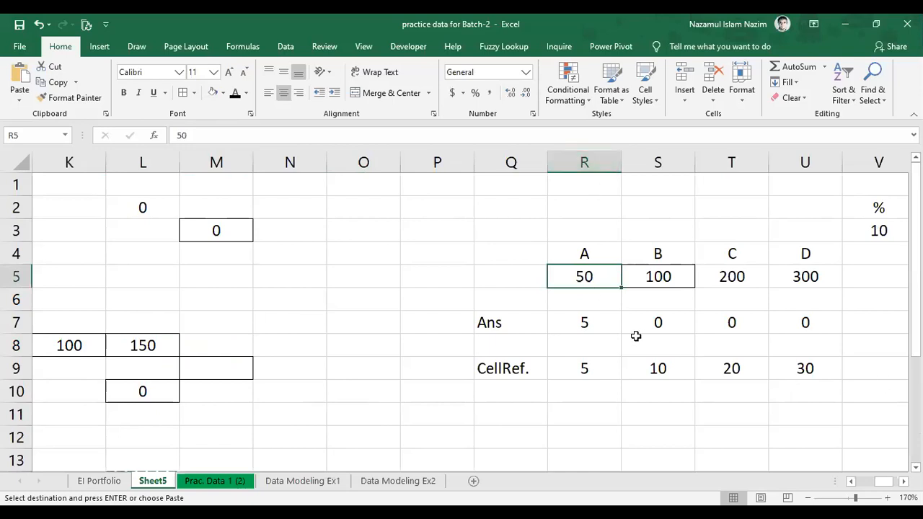
pyautogui.click(579, 372)
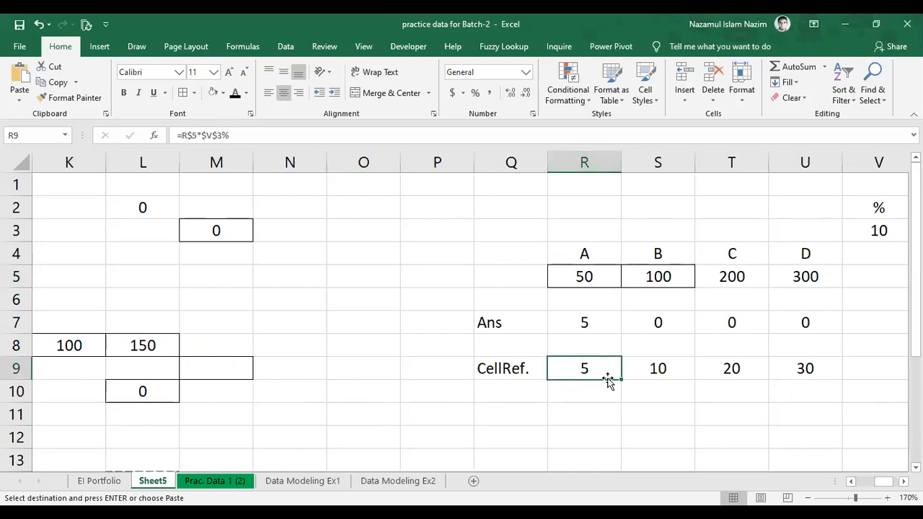
pyautogui.click(594, 277)
pyautogui.click(581, 364)
pyautogui.click(184, 136)
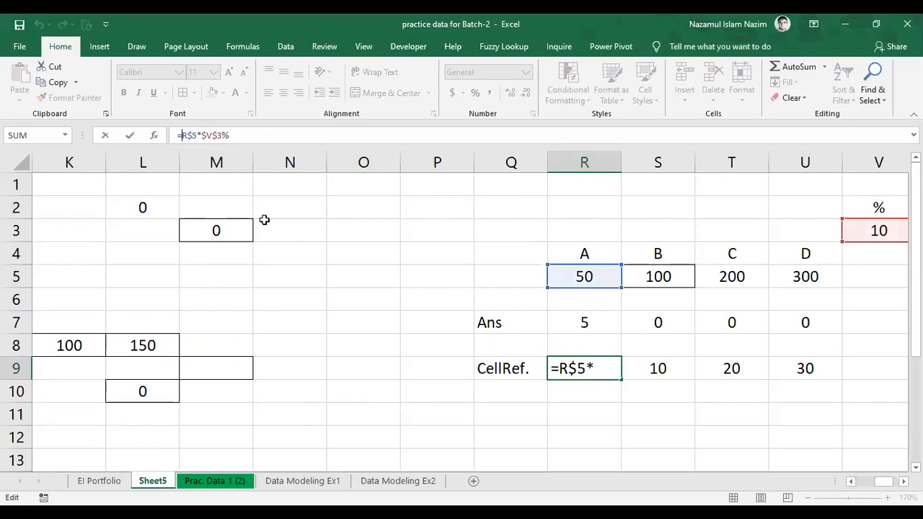
pyautogui.press('F4')
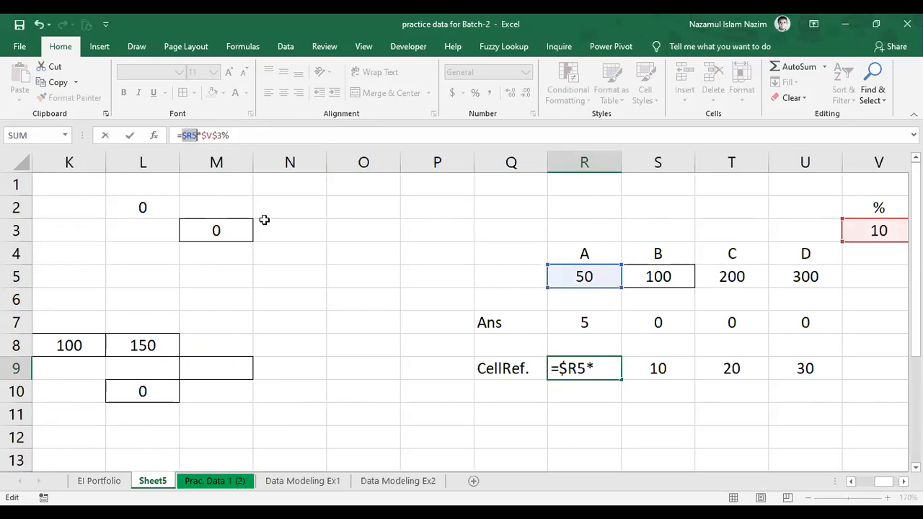
pyautogui.press('F4')
pyautogui.press('F4')
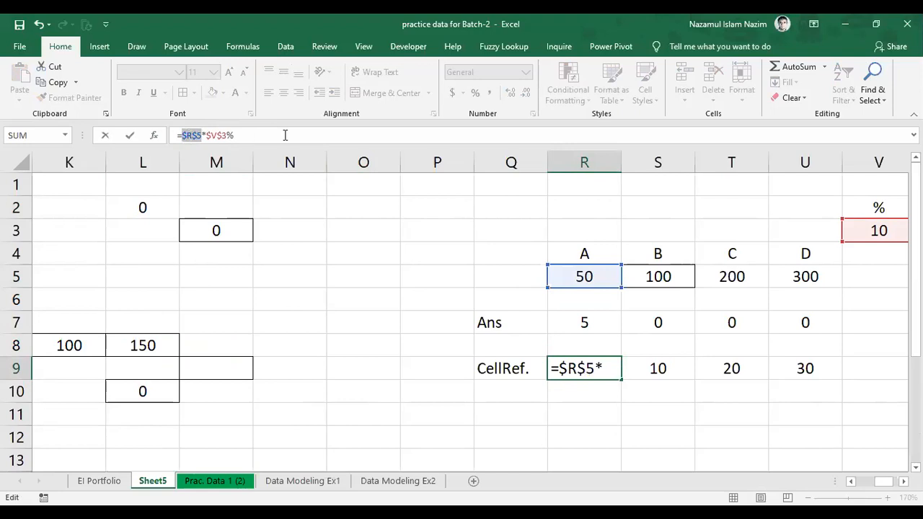
pyautogui.press('Return')
# Copy the fully absolute R9 formula into the scattered cells M5, N19 and M31
pyautogui.click(598, 368)
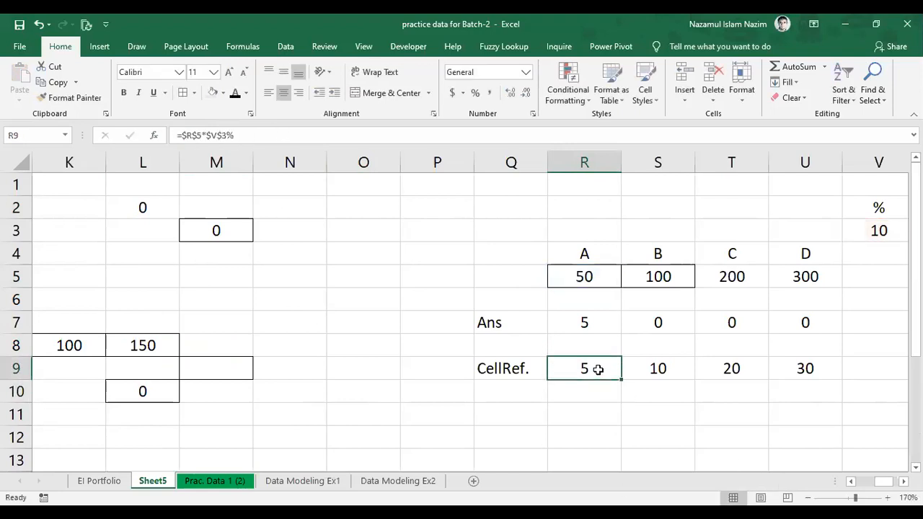
pyautogui.hotkey('ctrl', 'c')
pyautogui.click(243, 285)
pyautogui.hotkey('ctrl', 'v')
pyautogui.scroll(-3, 294, 345)
pyautogui.click(290, 391)
pyautogui.hotkey('ctrl', 'v')
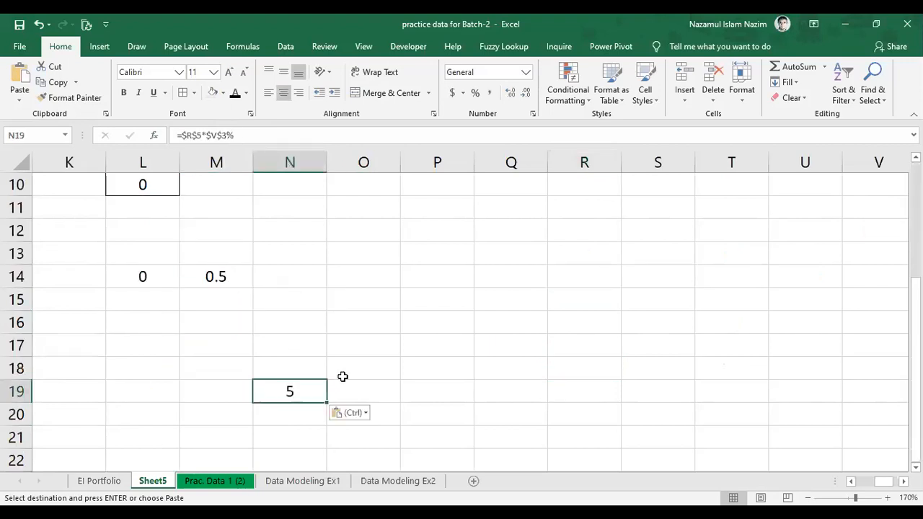
pyautogui.scroll(-4, 199, 397)
pyautogui.click(210, 398)
pyautogui.hotkey('ctrl', 'v')
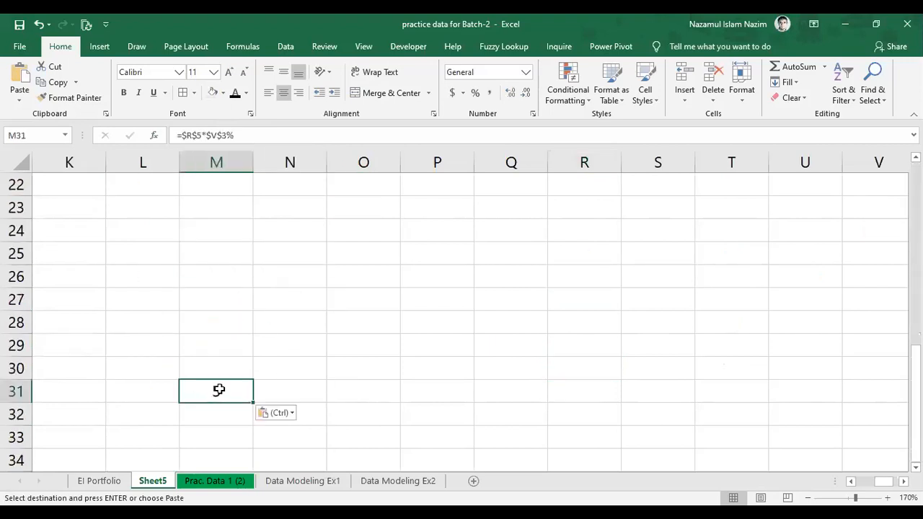
# Inspect which cells the copied formula in M31 refers to
pyautogui.click(266, 134)
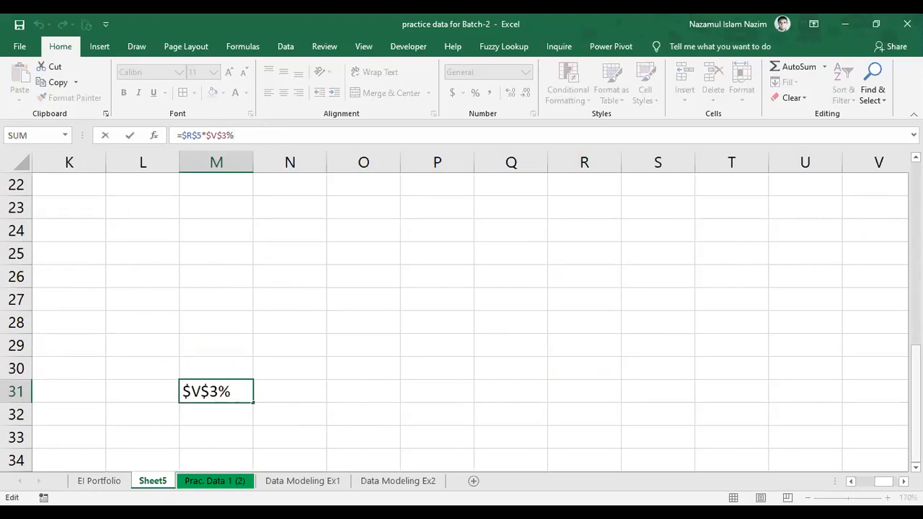
pyautogui.scroll(7, 200, 411)
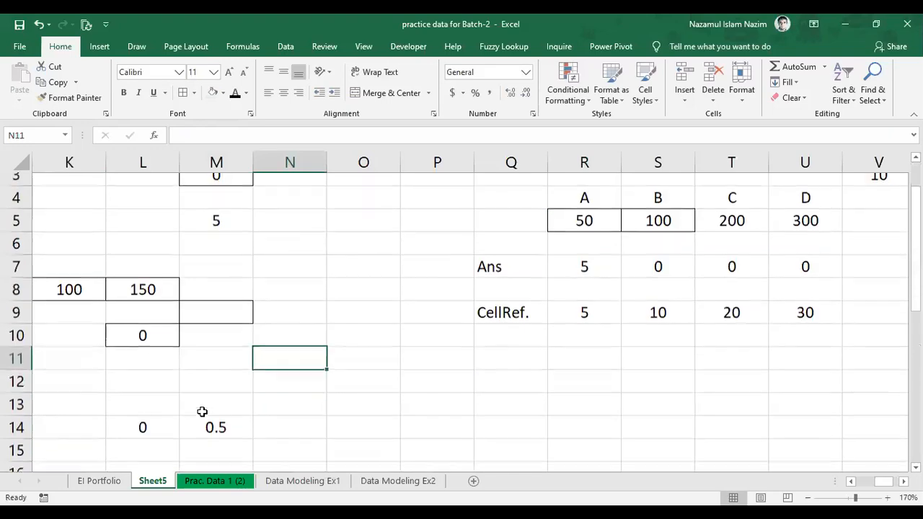
pyautogui.scroll(-3, 205, 413)
# Copy the fully absolute formula from N19 into cell D4 of a new worksheet
pyautogui.click(300, 325)
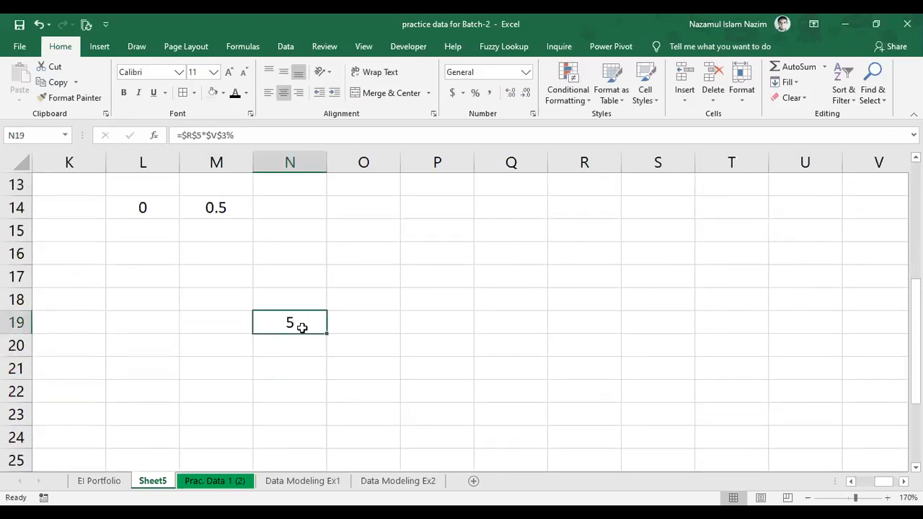
pyautogui.hotkey('ctrl', 'c')
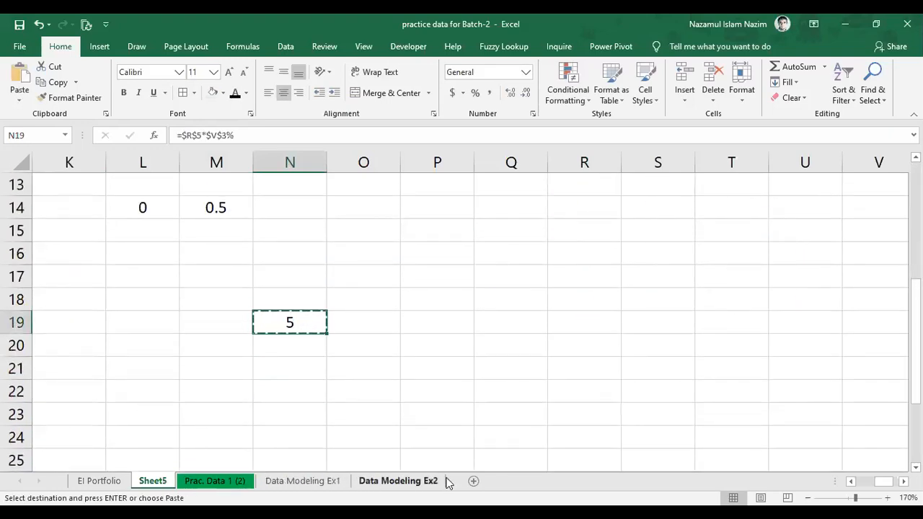
pyautogui.click(472, 482)
pyautogui.click(186, 214)
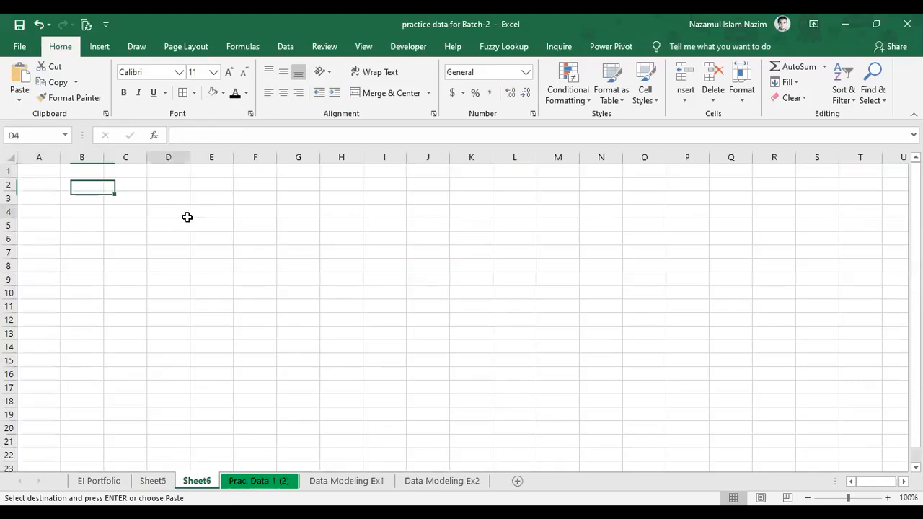
pyautogui.hotkey('ctrl', 'v')
pyautogui.click(293, 234)
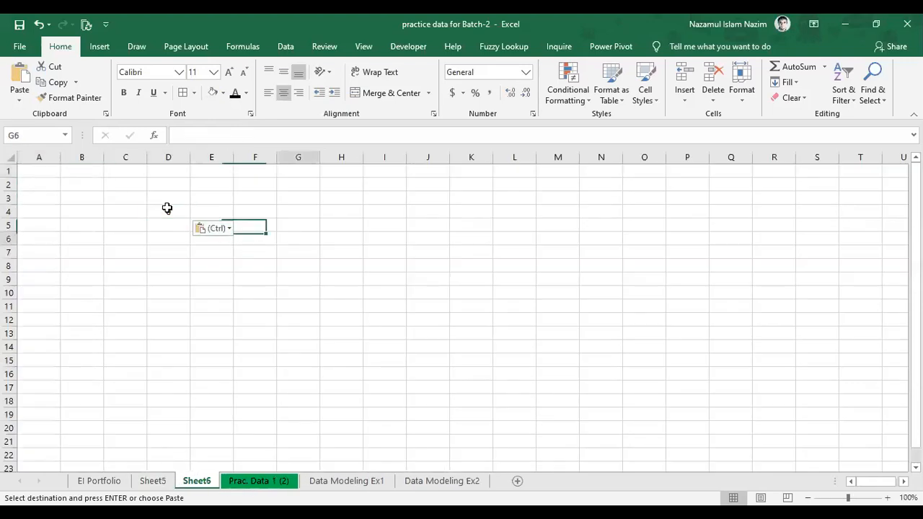
# Inspect which cells the pasted D4 formula refers to on the new worksheet
pyautogui.click(173, 214)
pyautogui.click(266, 127)
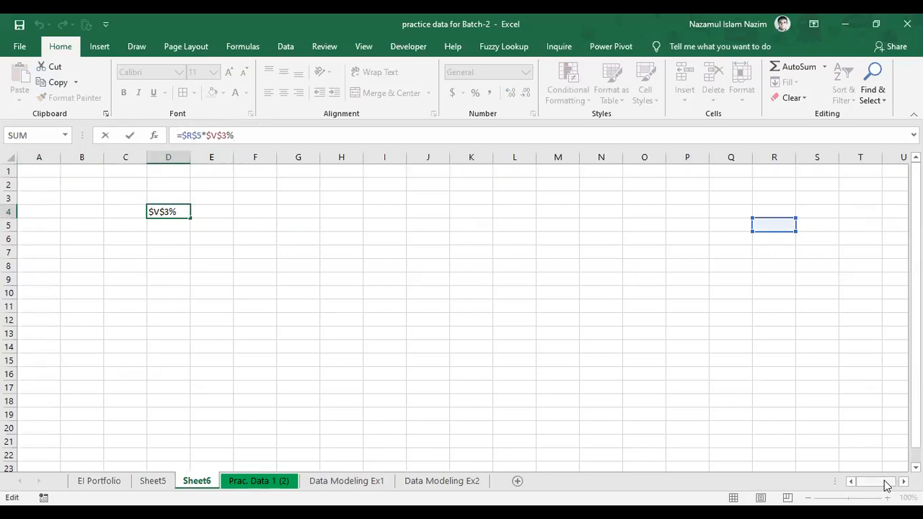
pyautogui.moveTo(884, 481); pyautogui.dragTo(889, 481)
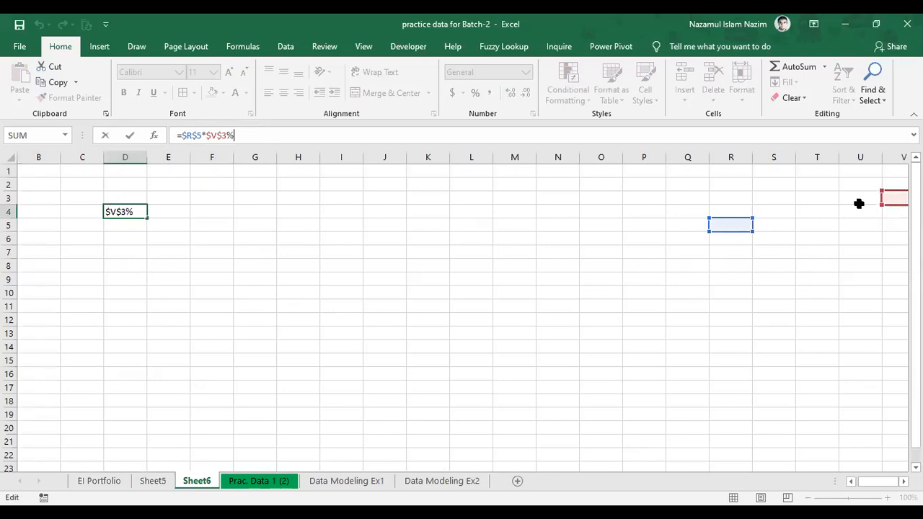
# Return to Sheet5 and copy the N19 formula into cell R15
pyautogui.click(153, 484)
pyautogui.scroll(4, 276, 334)
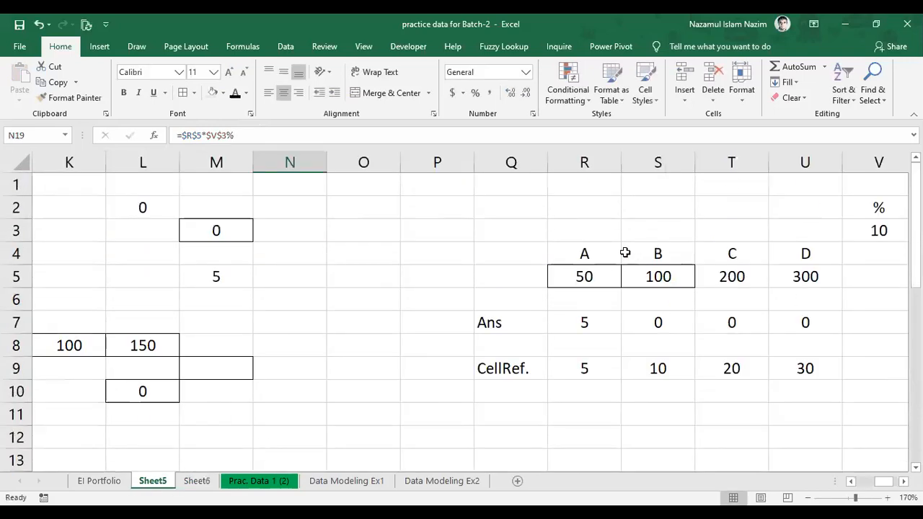
pyautogui.scroll(-2, 159, 390)
pyautogui.hotkey('ctrl', 'c')
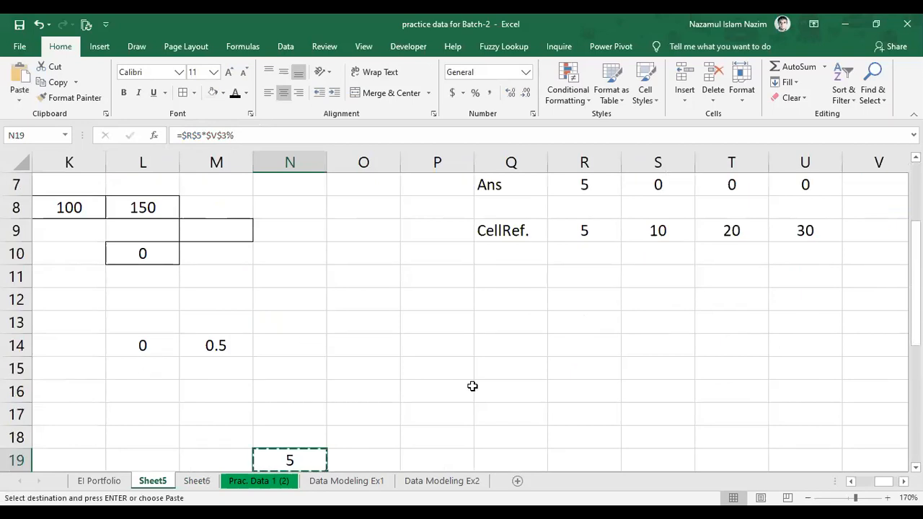
pyautogui.click(563, 365)
pyautogui.hotkey('ctrl', 'v')
pyautogui.click(700, 351)
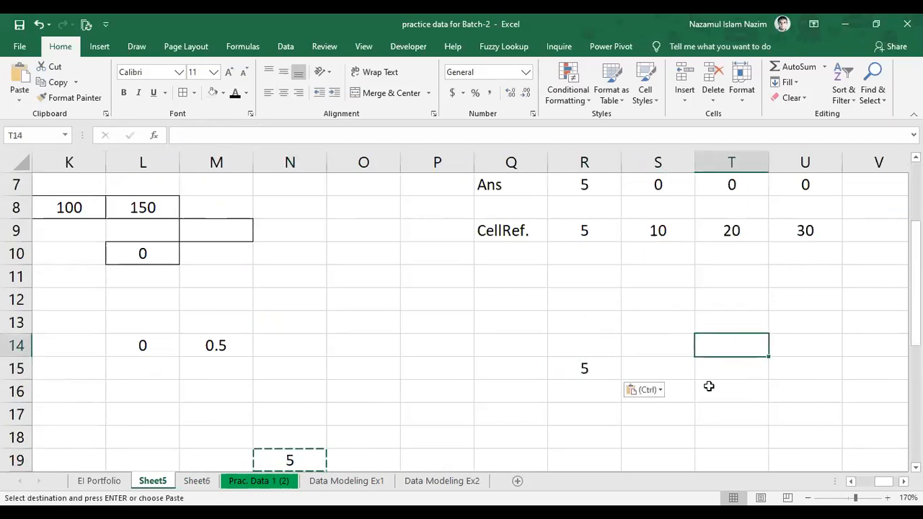
pyautogui.click(708, 387)
# Fill the fully absolute R9 formula across the CellRef. row to U9
pyautogui.click(609, 238)
pyautogui.moveTo(624, 241); pyautogui.dragTo(843, 249)
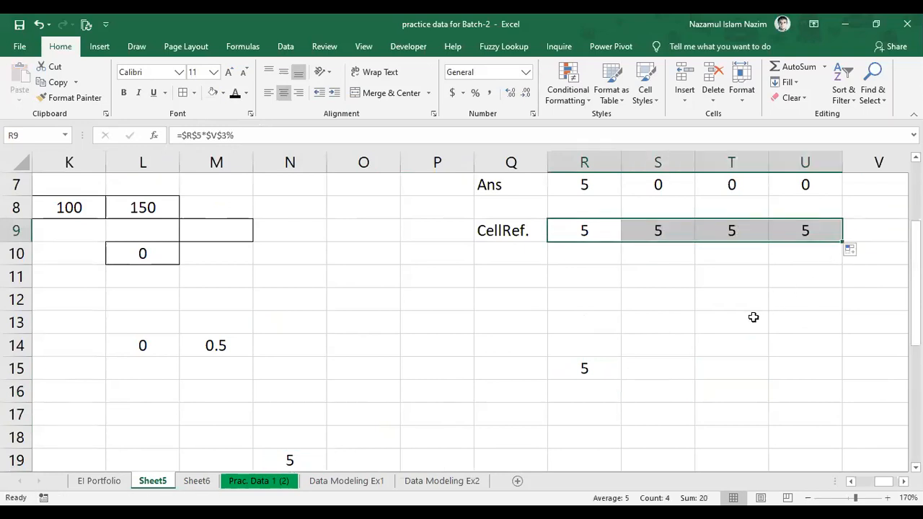
pyautogui.click(675, 353)
pyautogui.scroll(2, 677, 353)
pyautogui.scroll(-2, 638, 316)
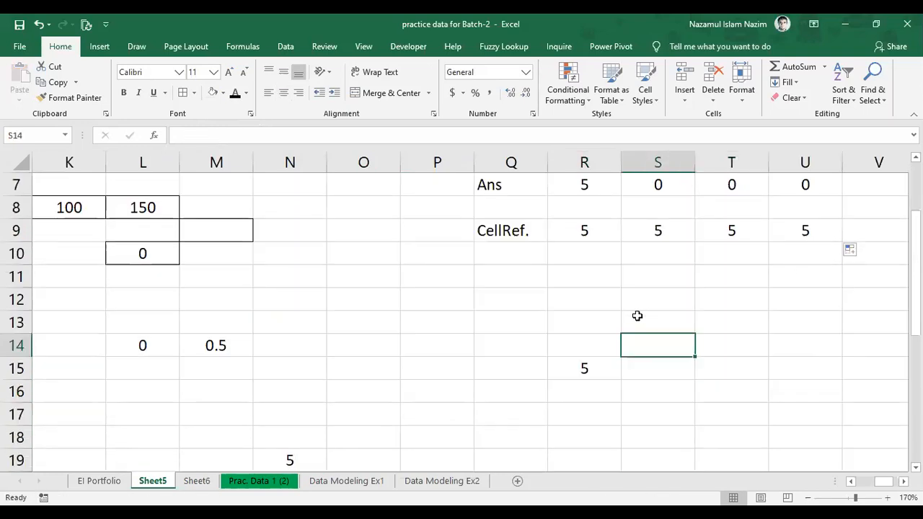
# Copy the R9 formula and paste it over S9:U9
pyautogui.click(601, 231)
pyautogui.click(598, 294)
pyautogui.click(593, 230)
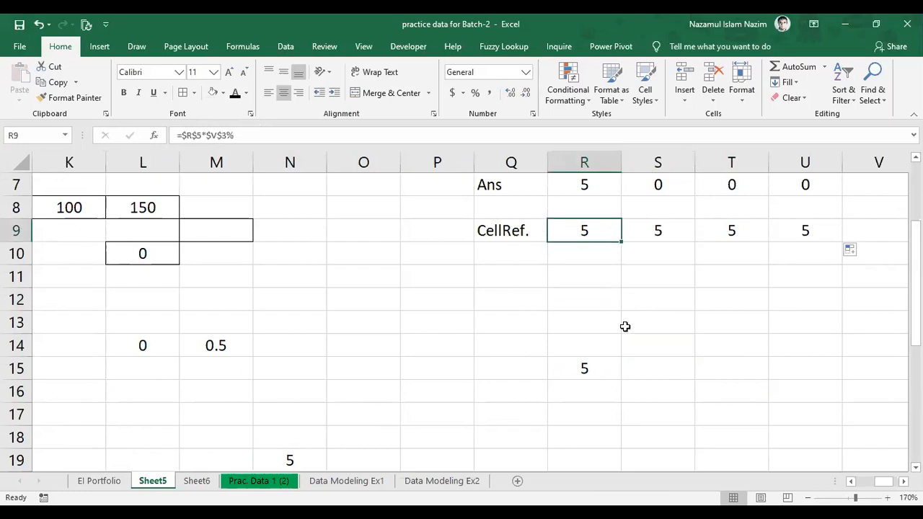
pyautogui.hotkey('ctrl', 'c')
pyautogui.moveTo(630, 235); pyautogui.dragTo(788, 233)
pyautogui.hotkey('ctrl', 'v')
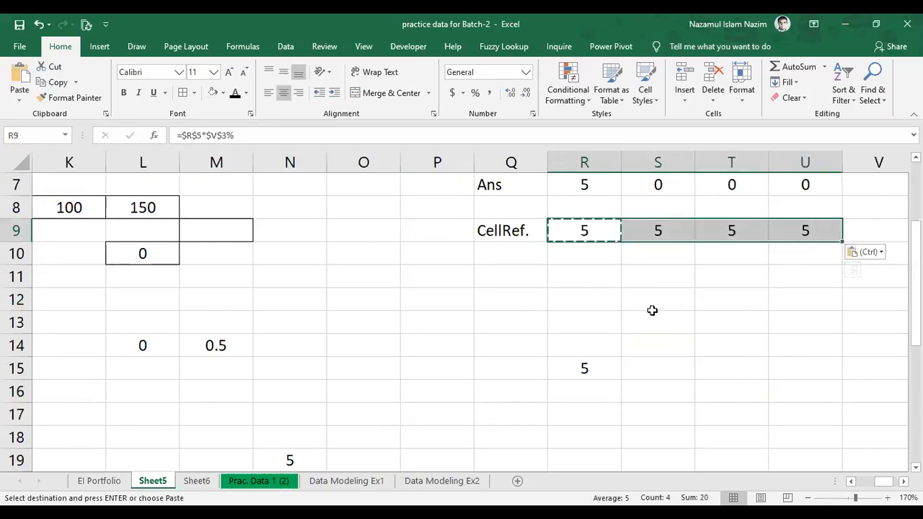
pyautogui.click(593, 324)
# Check the references in each CellRef. formula from R9 to U9 against the source values and percentage
pyautogui.hscroll(2, 630, 356)
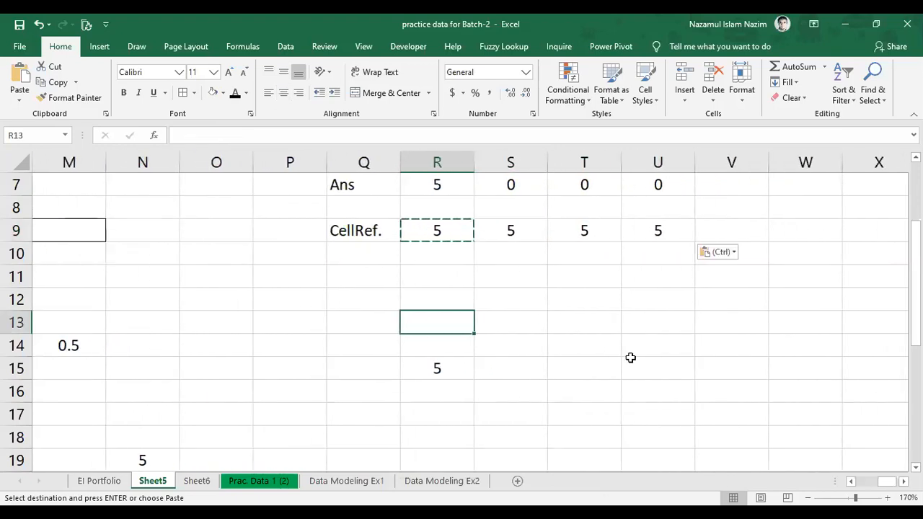
pyautogui.scroll(2, 630, 356)
pyautogui.click(439, 369)
pyautogui.click(510, 369)
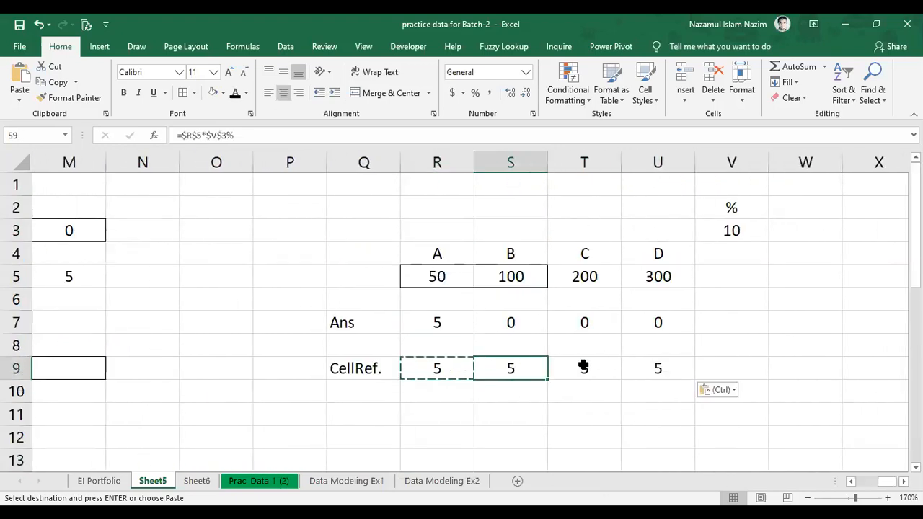
pyautogui.click(584, 368)
pyautogui.click(634, 369)
pyautogui.click(466, 368)
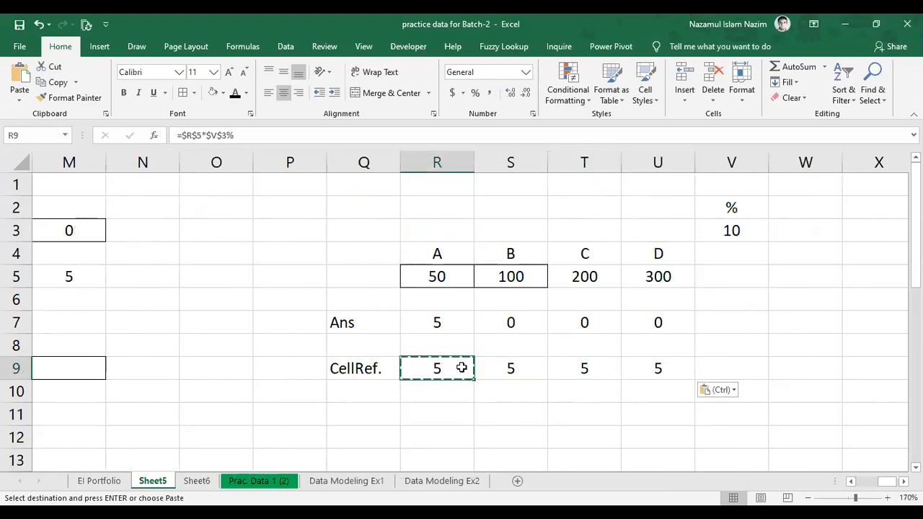
# Undo the copies of the fully absolute formula in S9:U9 and R15
pyautogui.click(447, 387)
pyautogui.click(442, 370)
pyautogui.click(499, 372)
pyautogui.hotkey('ctrl', 'shift', 'Right')
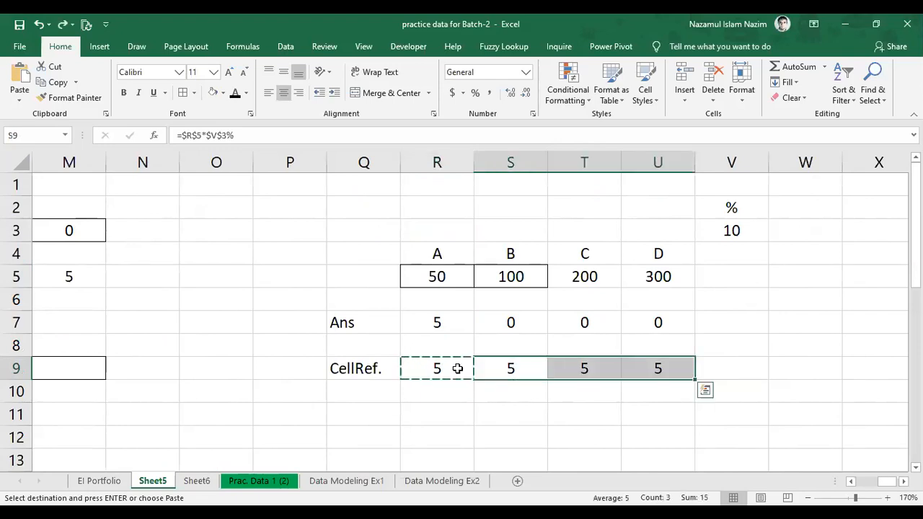
pyautogui.hotkey('ctrl', 'v')
# Compare the cell references used in the R9 and S9 formulas
pyautogui.click(458, 368)
pyautogui.press('Down')
pyautogui.press('Down')
pyautogui.press('Down')
pyautogui.press('Down')
pyautogui.press('Down')
pyautogui.press('Down')
pyautogui.press('Up')
pyautogui.press('Up')
pyautogui.press('Up')
pyautogui.press('Up')
pyautogui.press('Up')
pyautogui.press('Up')
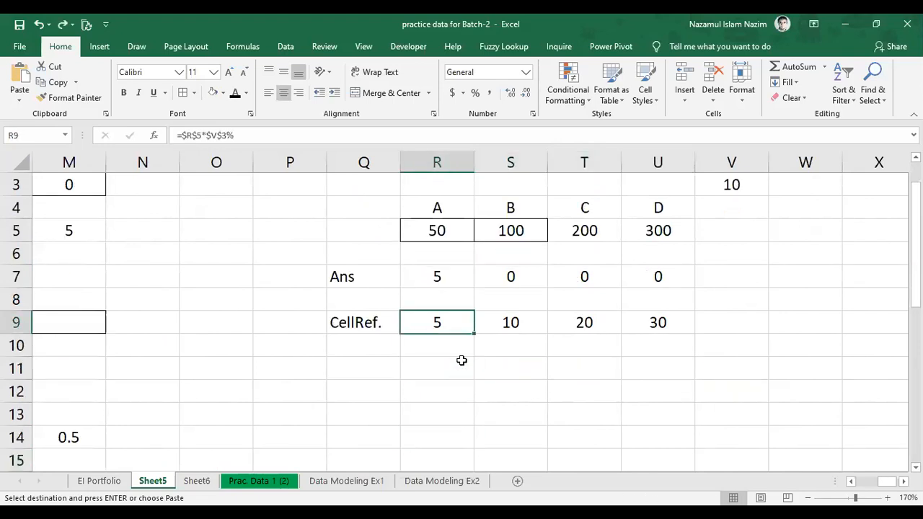
pyautogui.press('Right')
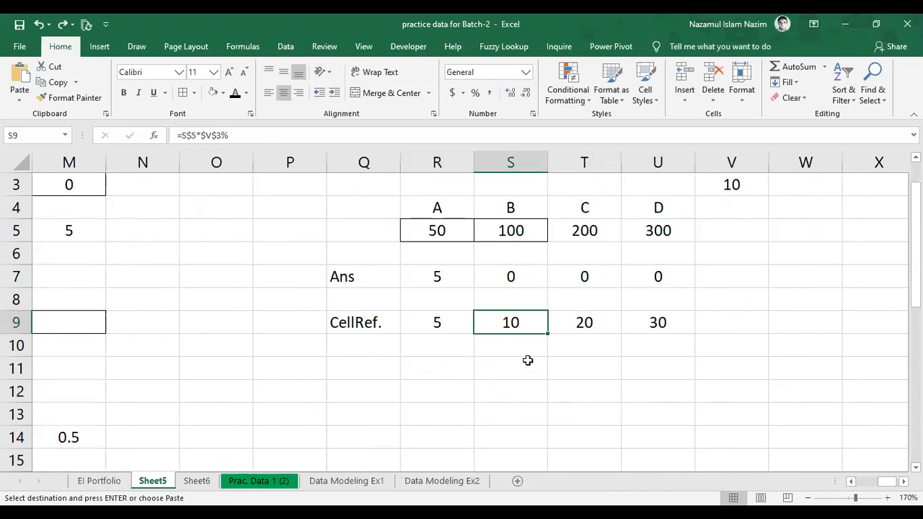
pyautogui.press('Left')
pyautogui.hotkey('ctrl', 'Up')
pyautogui.hotkey('ctrl', 'Up')
pyautogui.hotkey('ctrl', 'Down')
pyautogui.hotkey('ctrl', 'Down')
# Copy the S9 formula into R9 so that R9 reads =R$5*$V$3%
pyautogui.press('Right')
pyautogui.hotkey('ctrl', 'c')
pyautogui.press('Left')
pyautogui.hotkey('ctrl', 'v')
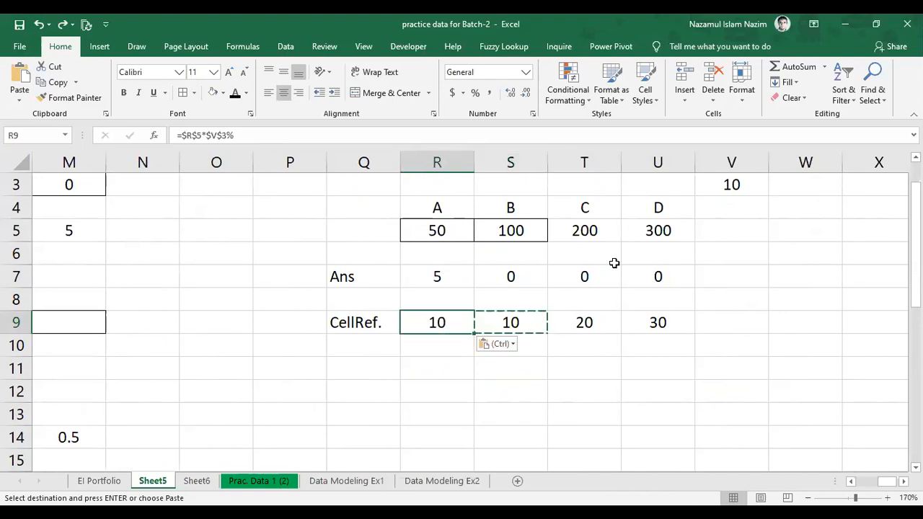
pyautogui.click(241, 140)
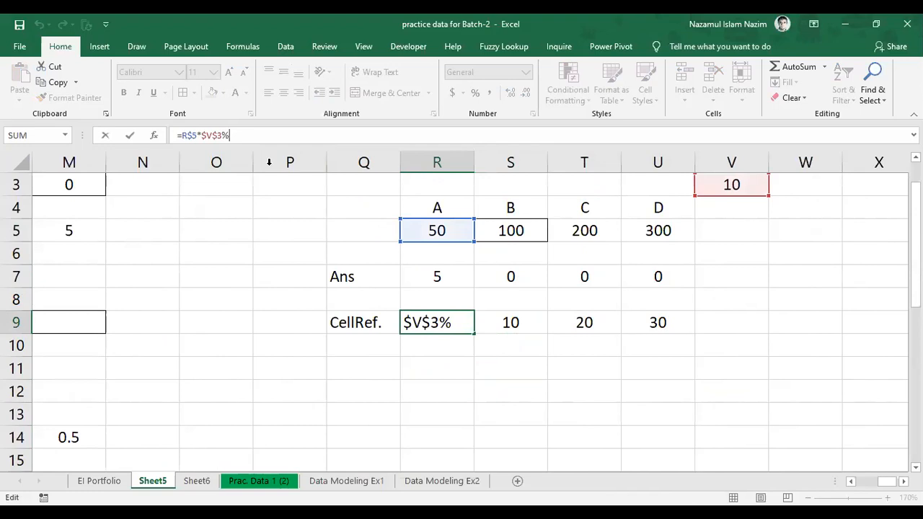
pyautogui.click(531, 365)
# Review the S9 and R9 formulas together with the source cells R5 and V3
pyautogui.press('Up')
pyautogui.press('Up')
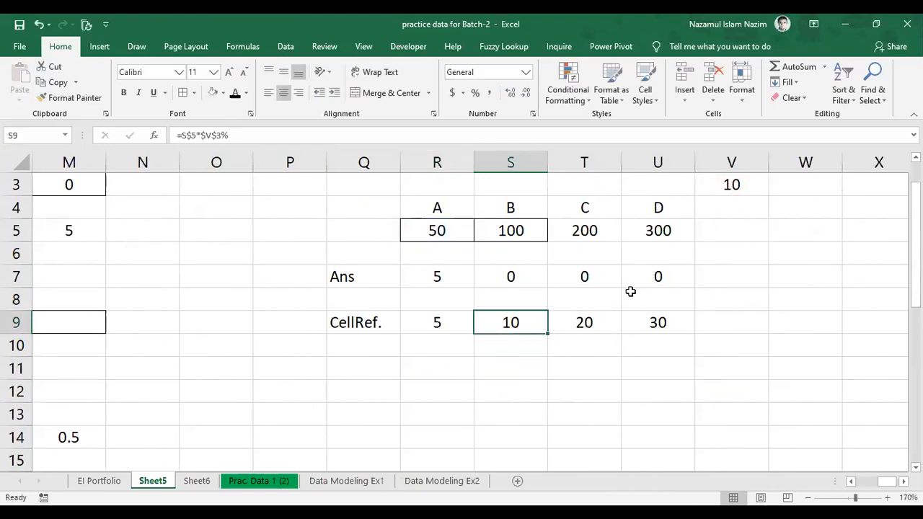
pyautogui.scroll(1, 630, 291)
pyautogui.click(444, 367)
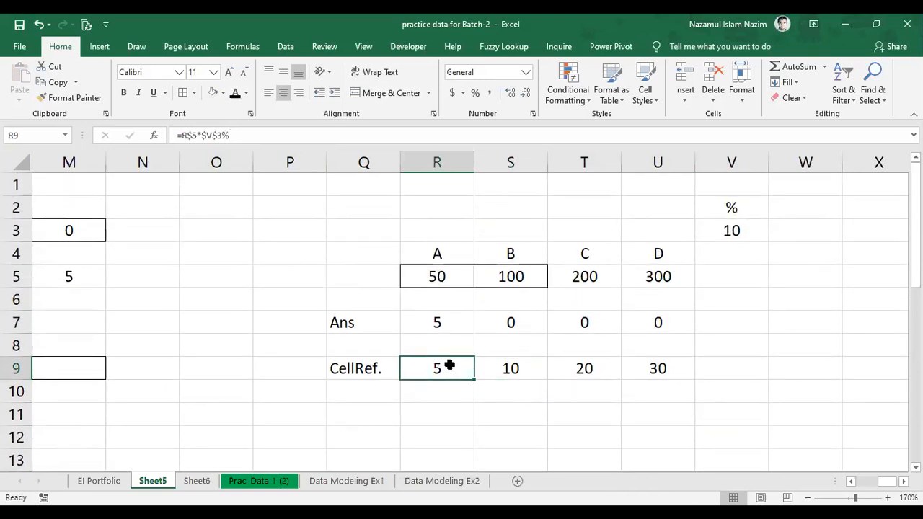
pyautogui.press('Up')
pyautogui.press('Up')
pyautogui.press('Up')
pyautogui.press('Up')
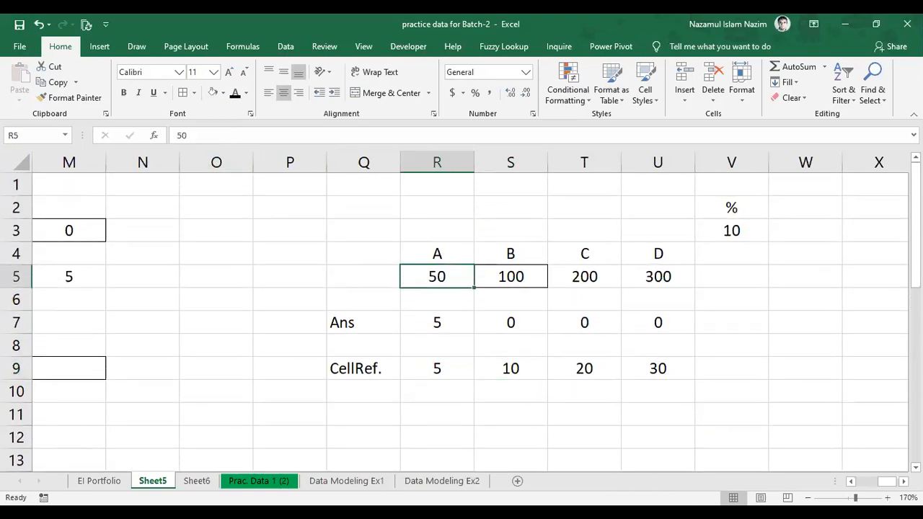
pyautogui.click(742, 229)
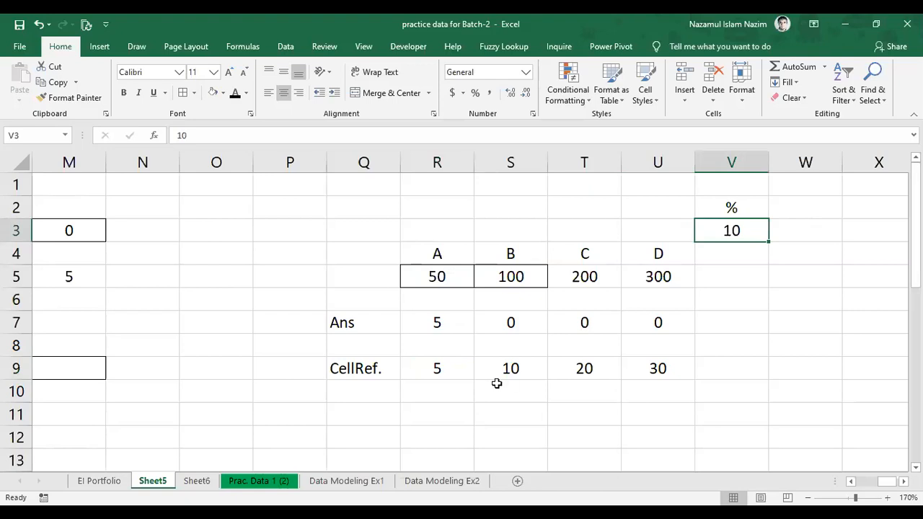
# Clear the CellRef. formulas in S9:U9
pyautogui.click(432, 366)
pyautogui.moveTo(472, 380); pyautogui.dragTo(664, 369)
pyautogui.click(466, 369)
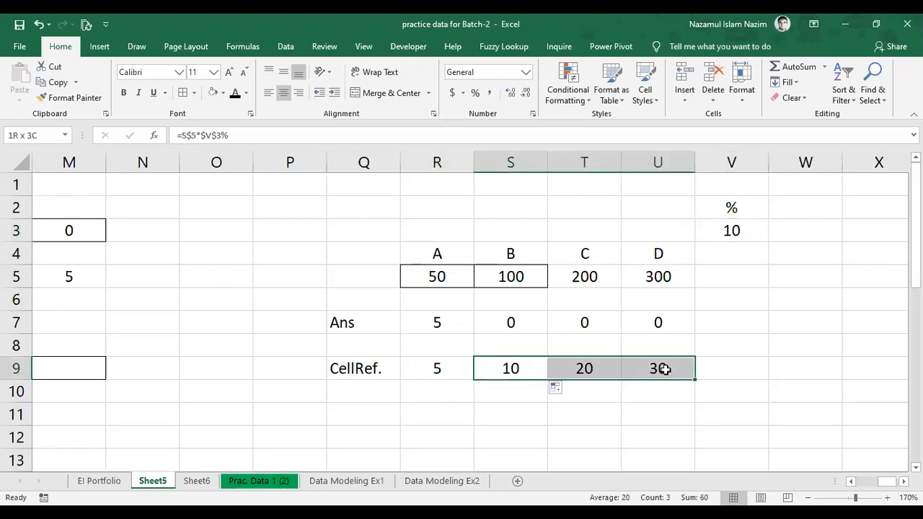
pyautogui.press('Delete')
# Fill the row-locked R9 formula into S9 and on through U9
pyautogui.click(469, 366)
pyautogui.moveTo(473, 380); pyautogui.dragTo(536, 380)
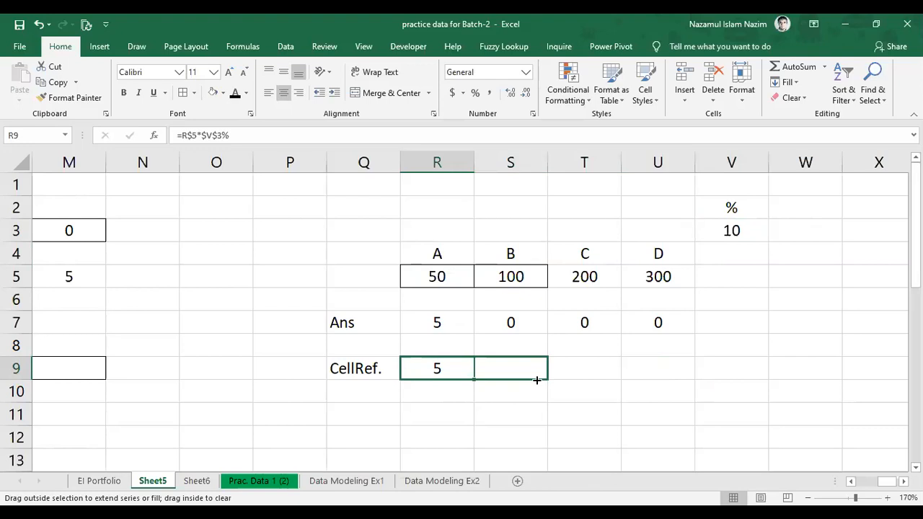
pyautogui.moveTo(537, 380); pyautogui.dragTo(536, 379)
pyautogui.moveTo(536, 380); pyautogui.dragTo(536, 380)
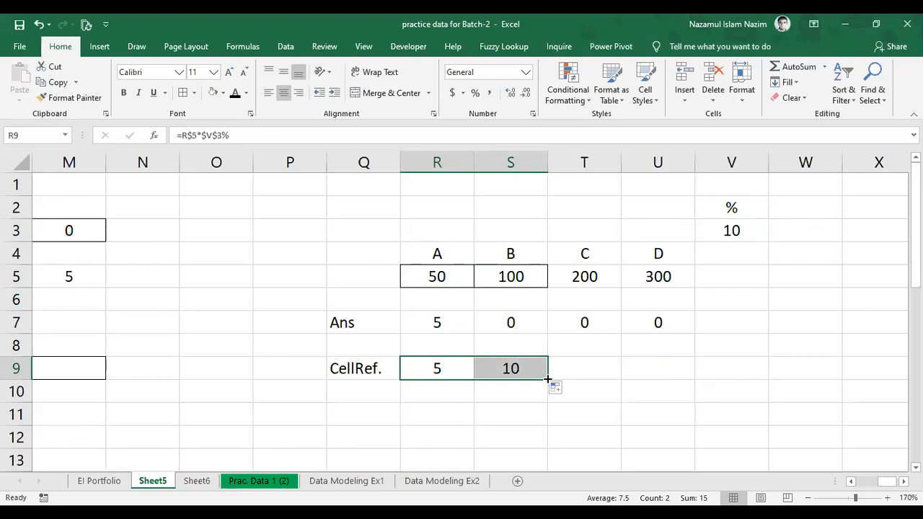
pyautogui.moveTo(547, 378); pyautogui.dragTo(653, 362)
# Compare the references in the U9 and R9 formulas and look over the data in R4:U9
pyautogui.click(646, 364)
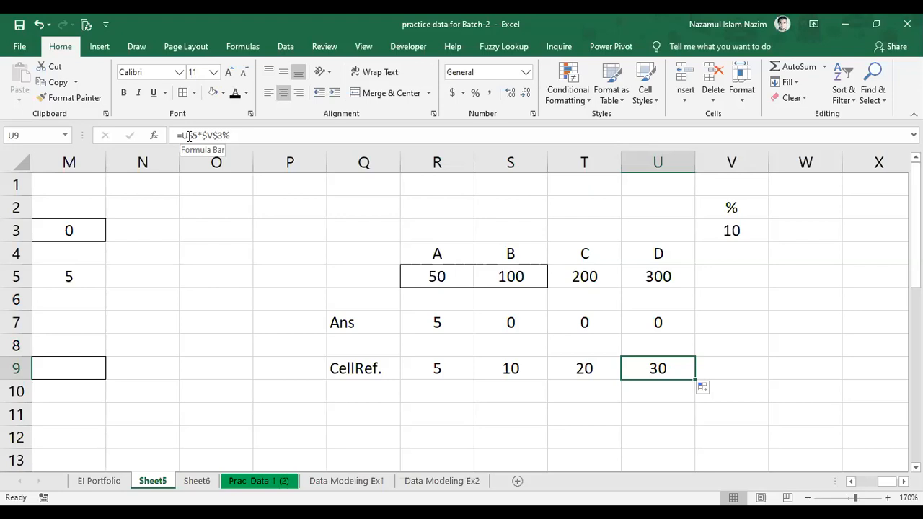
pyautogui.click(698, 331)
pyautogui.click(434, 367)
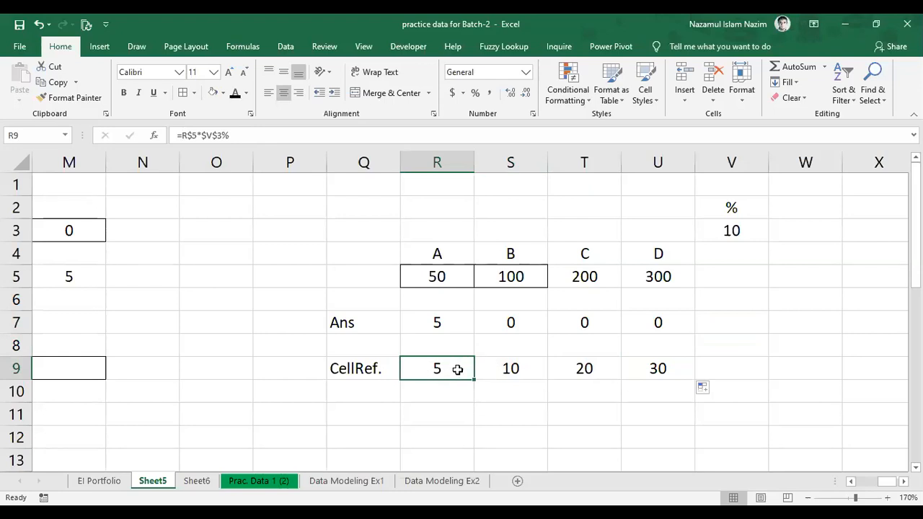
pyautogui.moveTo(437, 254); pyautogui.dragTo(655, 367)
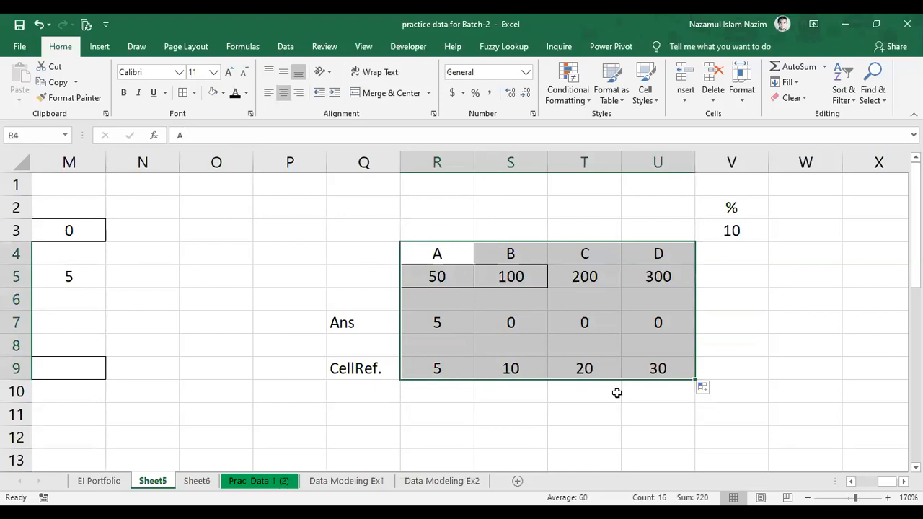
pyautogui.click(215, 302)
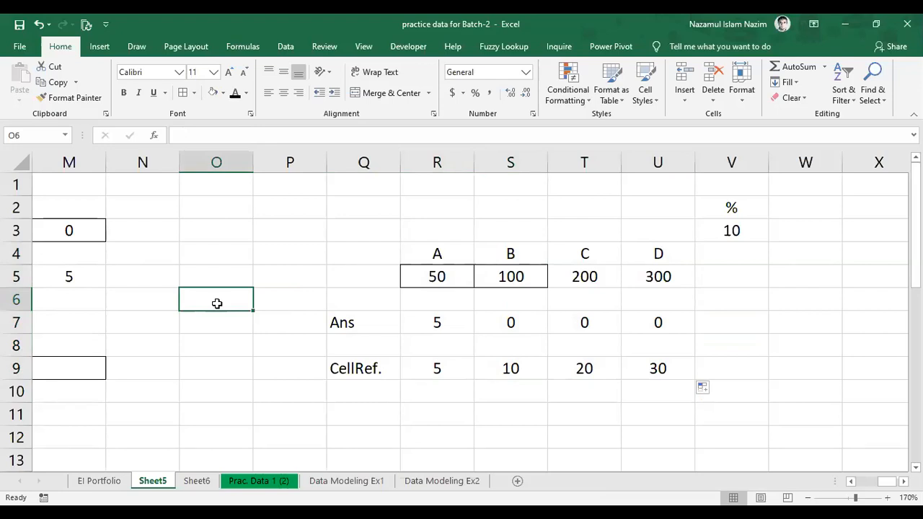
pyautogui.click(469, 365)
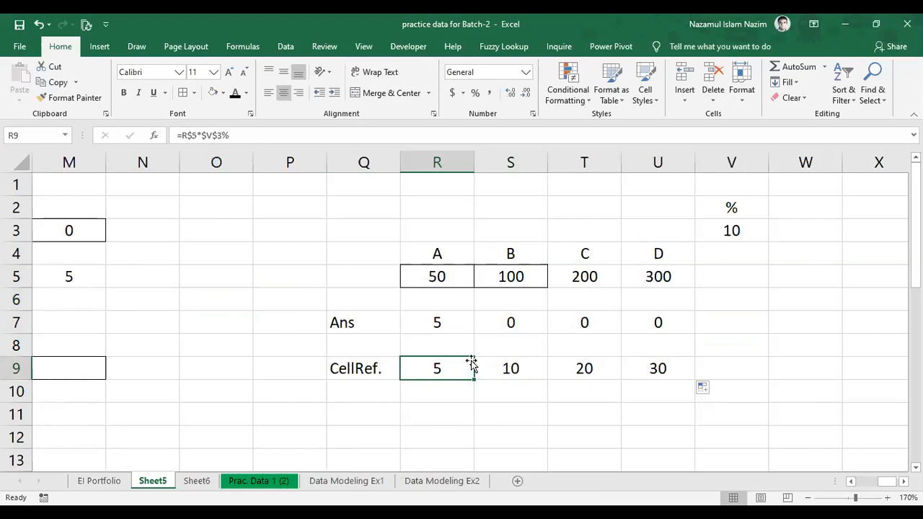
# Review the headings in R4:U4, the R9 formula and the percentage cell V3 it refers to
pyautogui.moveTo(437, 253); pyautogui.dragTo(660, 263)
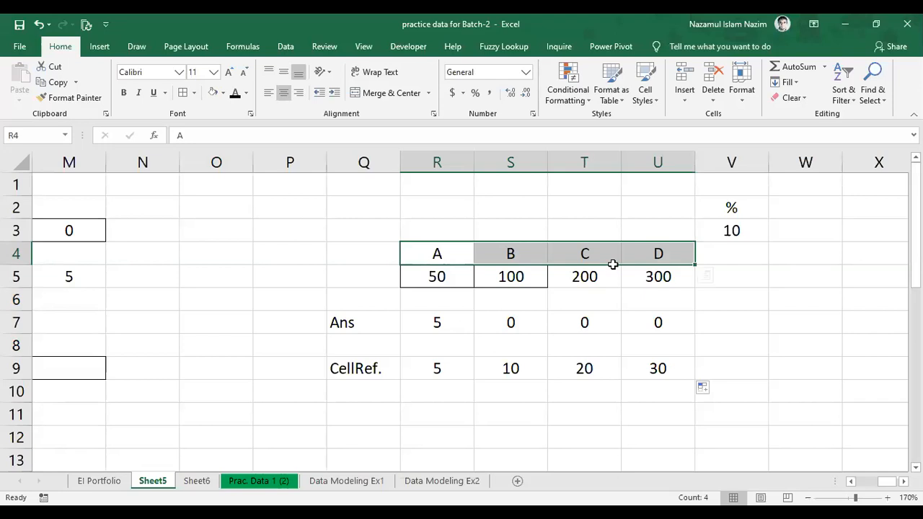
pyautogui.hotkey('alt', 'Tab')
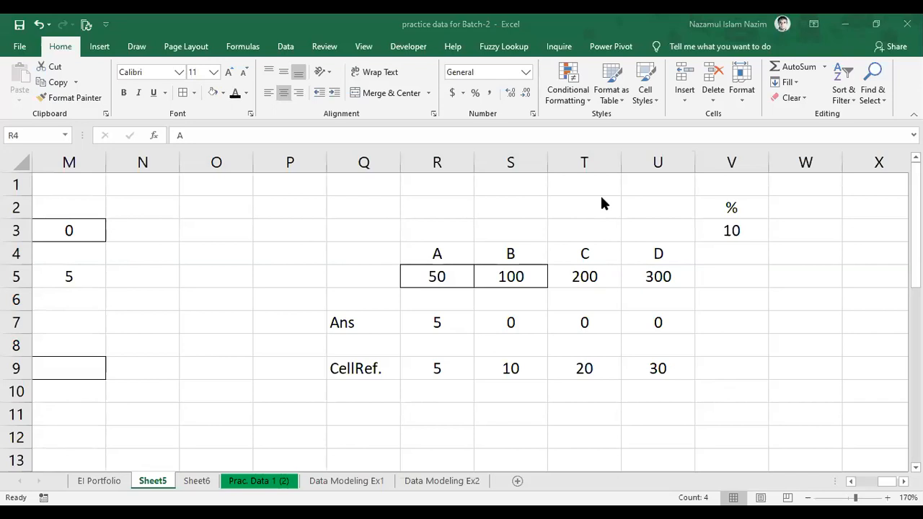
pyautogui.click(507, 390)
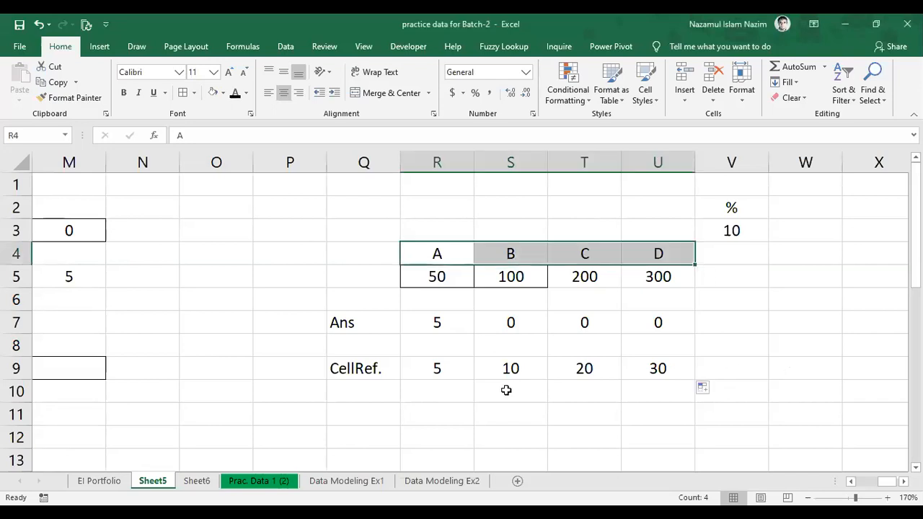
pyautogui.click(456, 371)
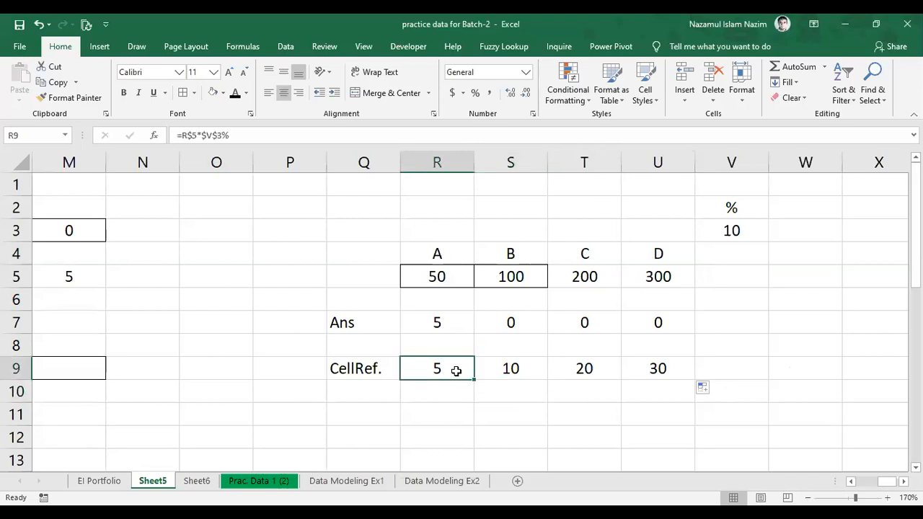
pyautogui.click(735, 230)
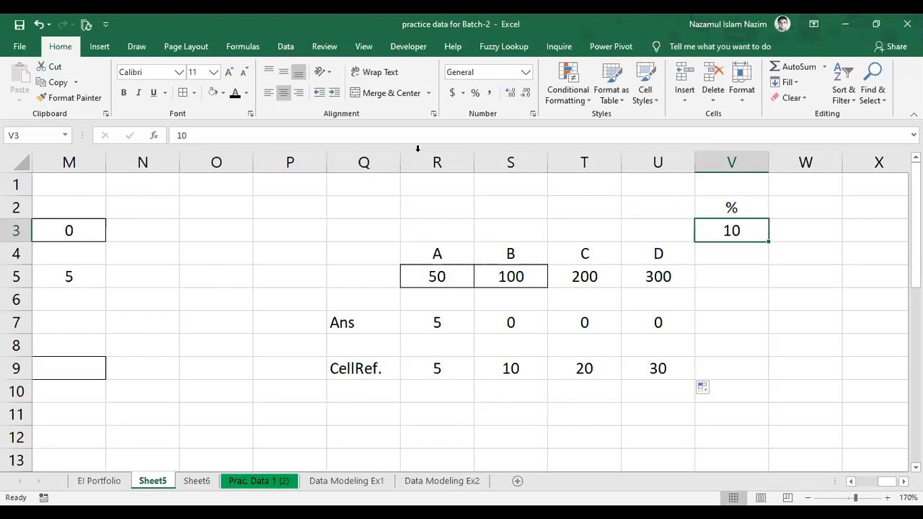
pyautogui.click(281, 137)
pyautogui.click(709, 317)
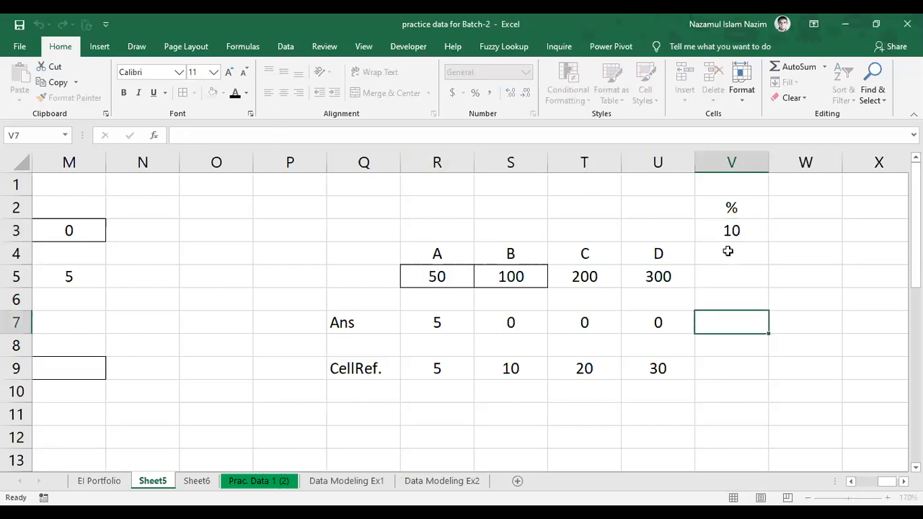
# Move the % heading and its value from V2:V3 to Q4:Q5 and set the percentage to 25
pyautogui.click(731, 229)
pyautogui.moveTo(731, 206); pyautogui.dragTo(741, 252)
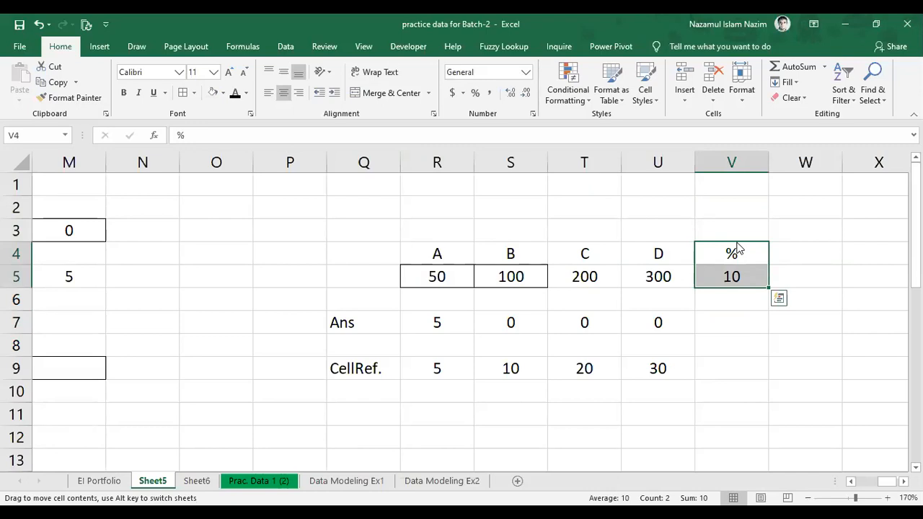
pyautogui.hotkey('ctrl', 'z')
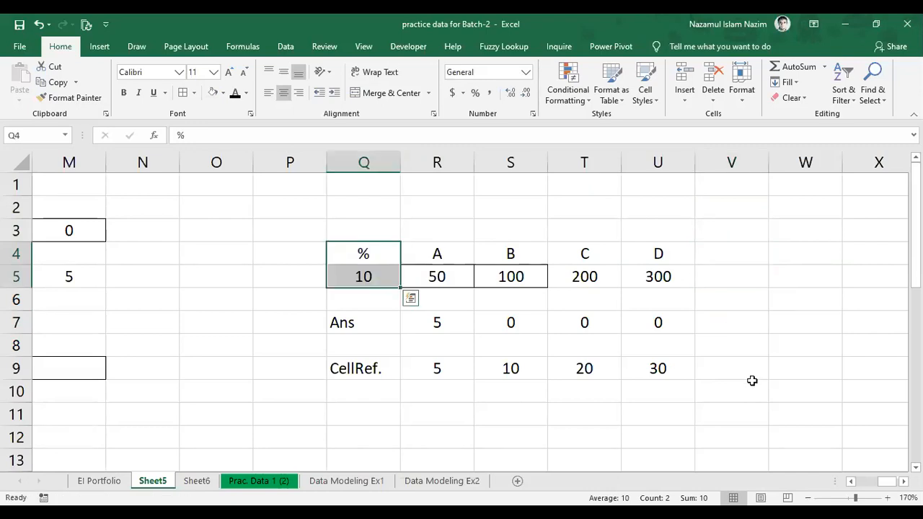
pyautogui.hotkey('ctrl', 'c')
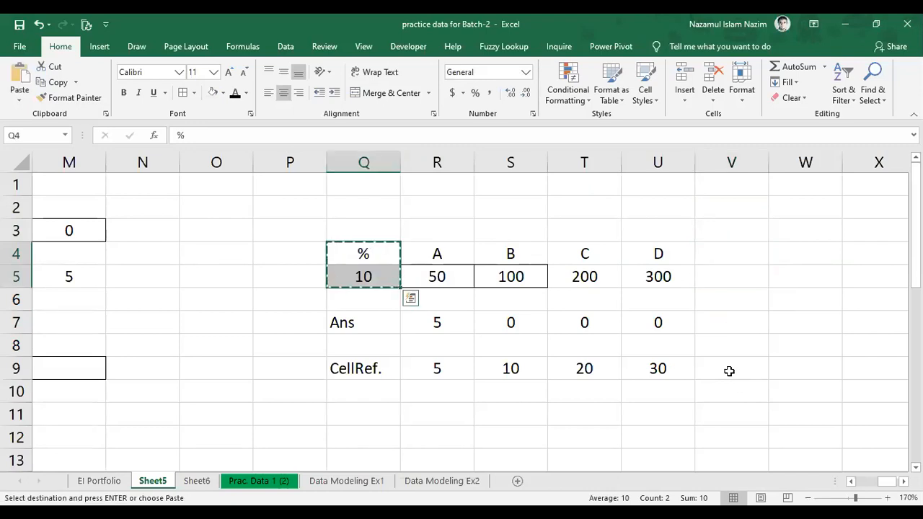
pyautogui.click(264, 269)
pyautogui.click(331, 281)
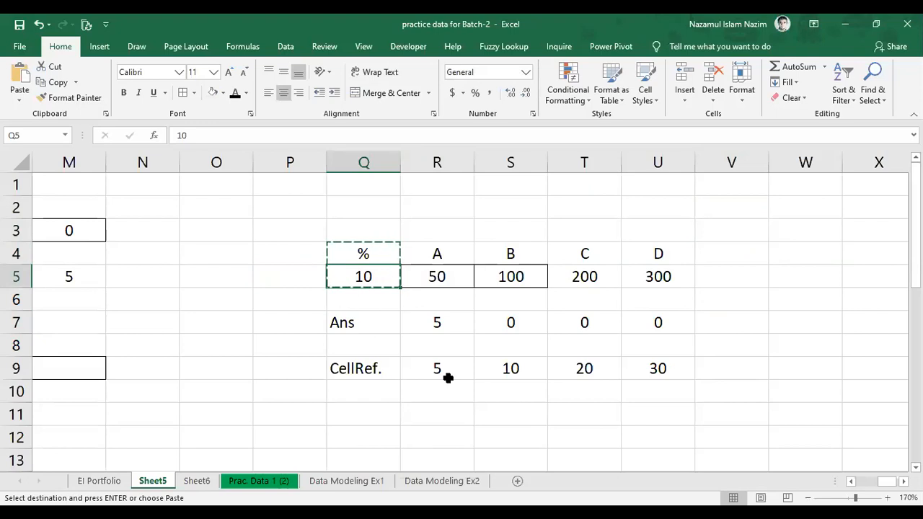
pyautogui.write('25')
pyautogui.press('Return')
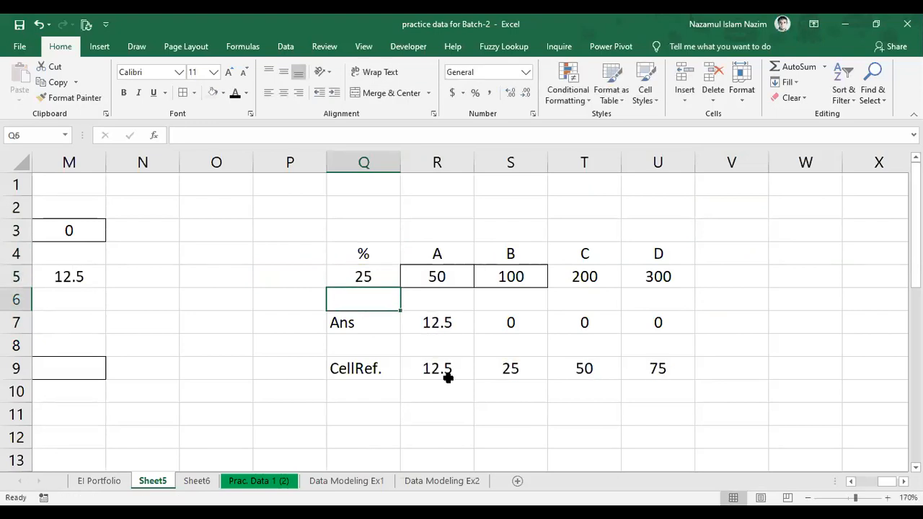
# Clear the Ans row formulas in R7:U7
pyautogui.press('Down')
pyautogui.press('Right')
pyautogui.hotkey('shift', 'Right')
pyautogui.hotkey('shift', 'Right')
pyautogui.hotkey('shift', 'Right')
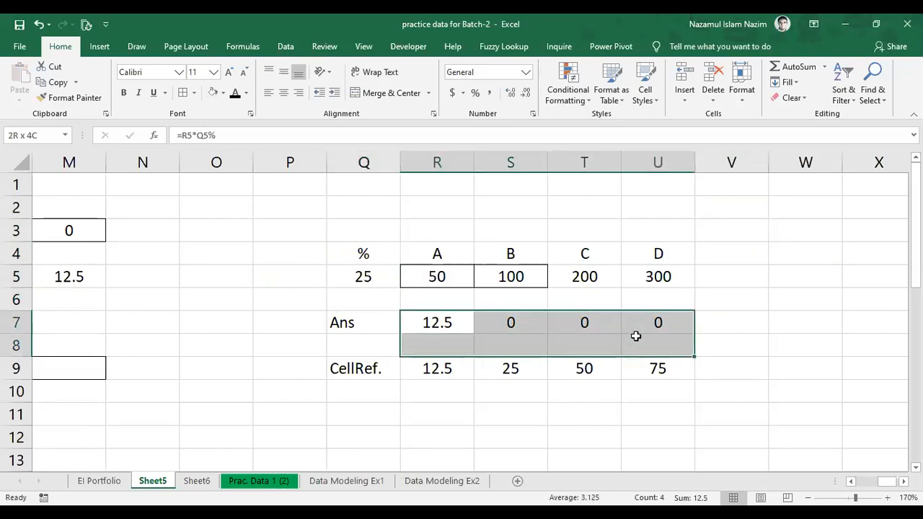
pyautogui.press('Delete')
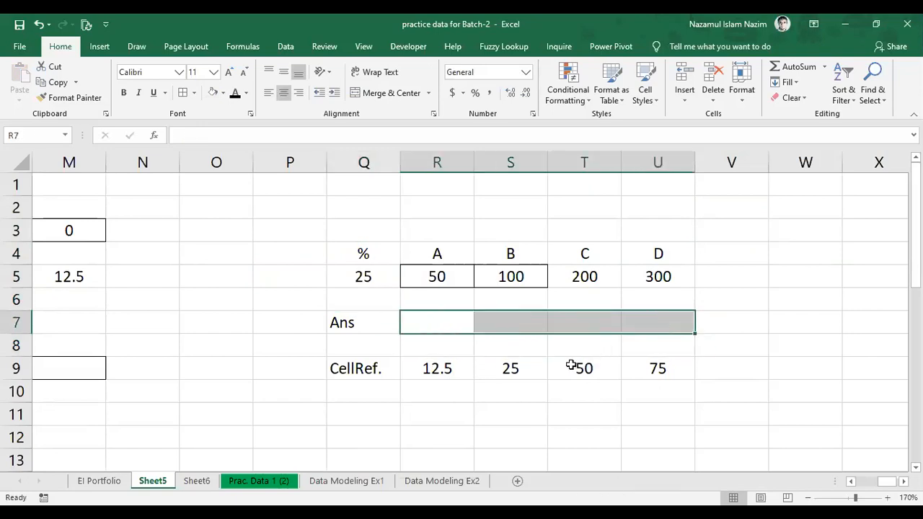
# Compare the references in the R9 and S9 formulas of the CellRef. row
pyautogui.click(437, 371)
pyautogui.click(513, 364)
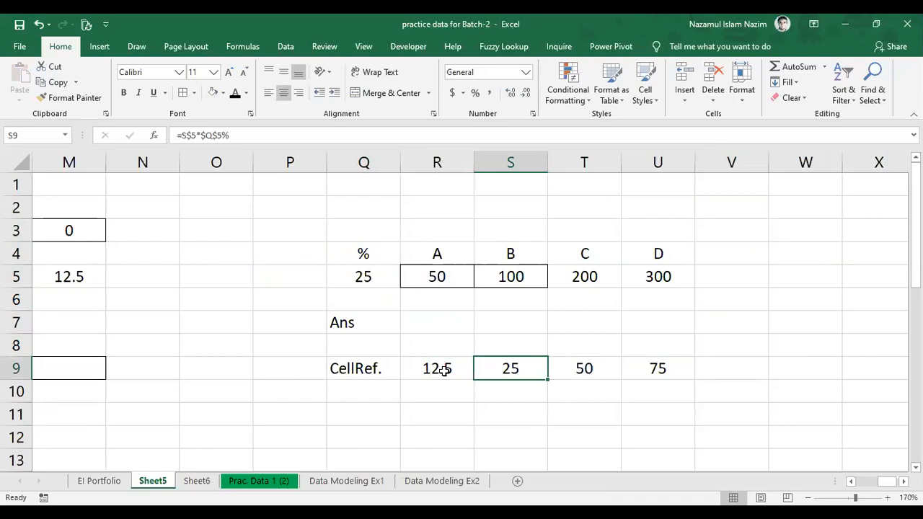
pyautogui.click(439, 368)
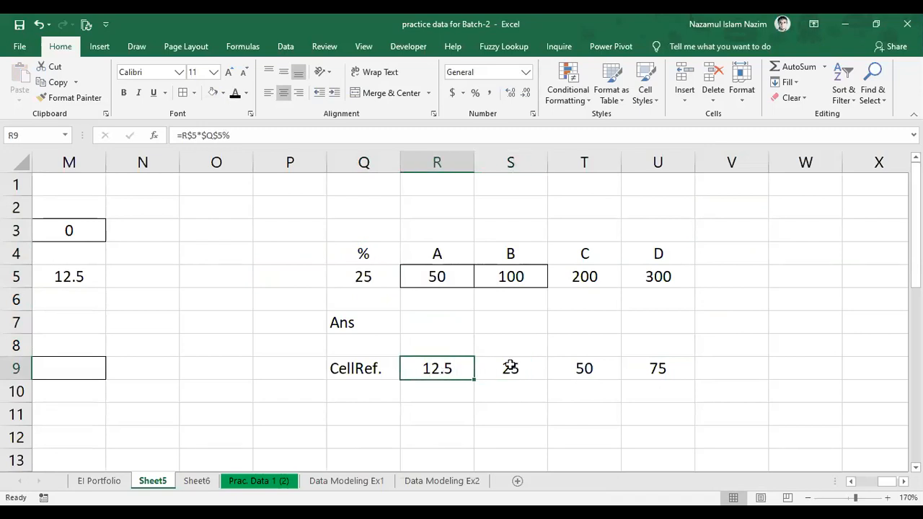
pyautogui.click(464, 351)
pyautogui.click(443, 371)
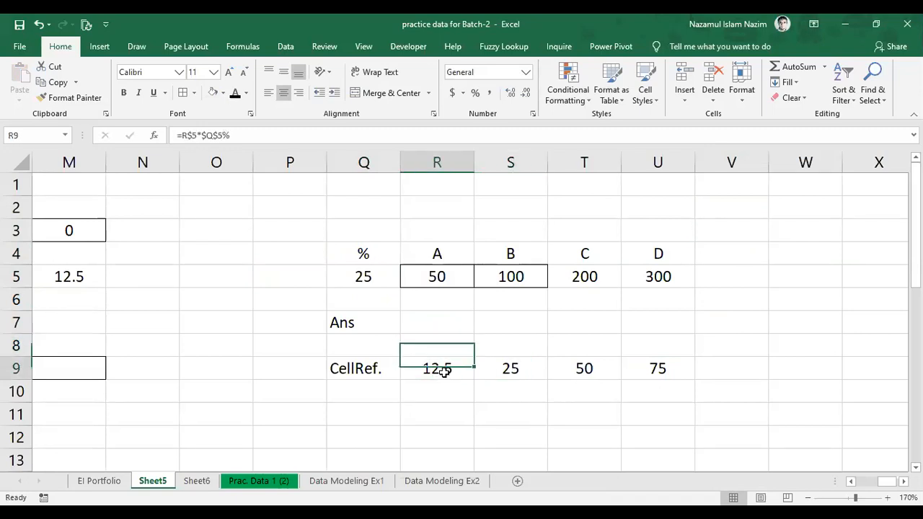
# Test the CellRef. row by setting the percentage in Q5 to 10 and then to 89
pyautogui.hotkey('ctrl', 'Up')
pyautogui.press('Left')
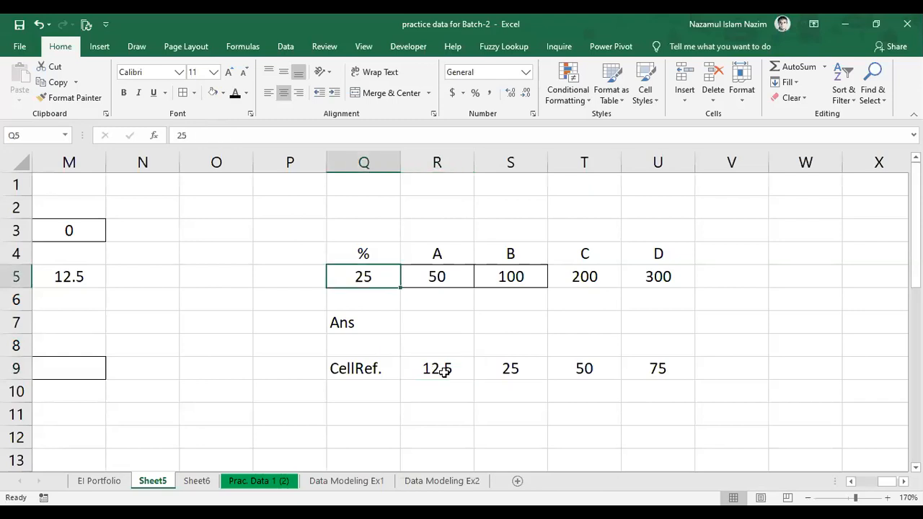
pyautogui.write('10')
pyautogui.press('Return')
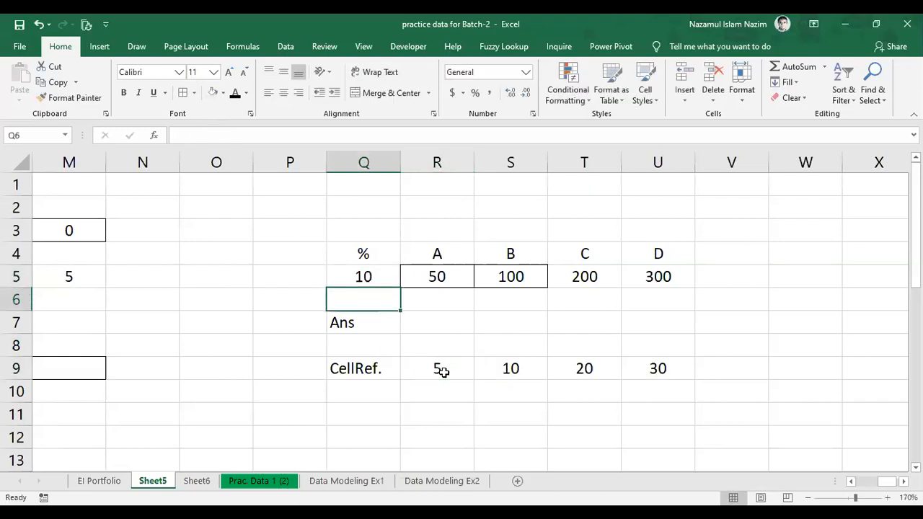
pyautogui.press('Up')
pyautogui.write('89')
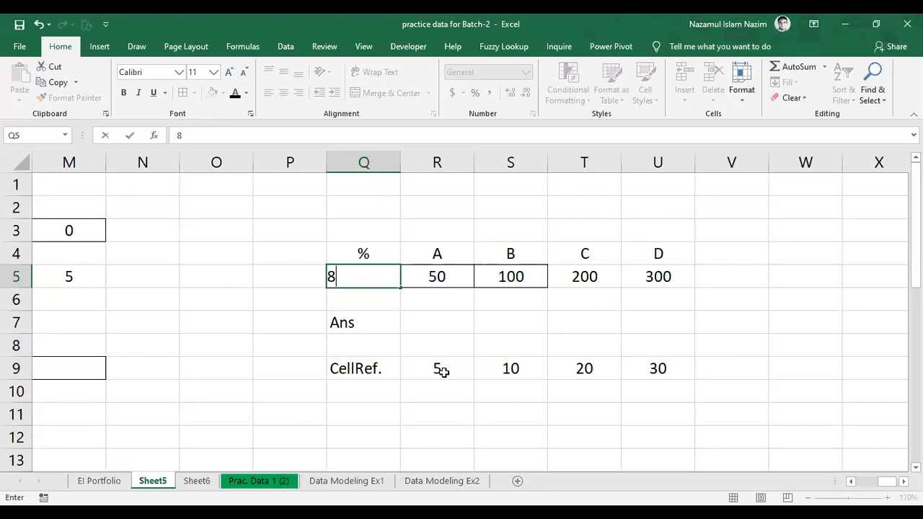
pyautogui.press('Return')
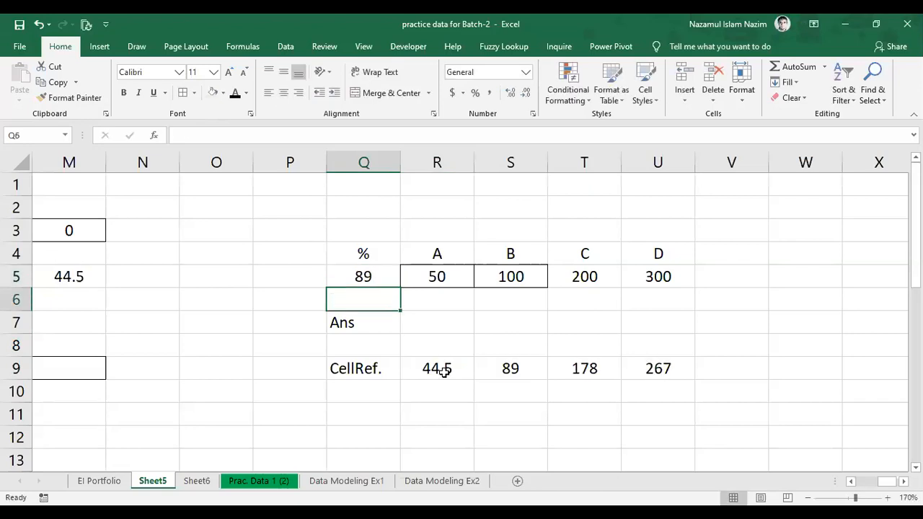
# Move the % heading and its value from Q4:Q5 back to V2:V3 and check the reference in the R9 formula
pyautogui.press('Up')
pyautogui.press('Up')
pyautogui.hotkey('shift', 'Down')
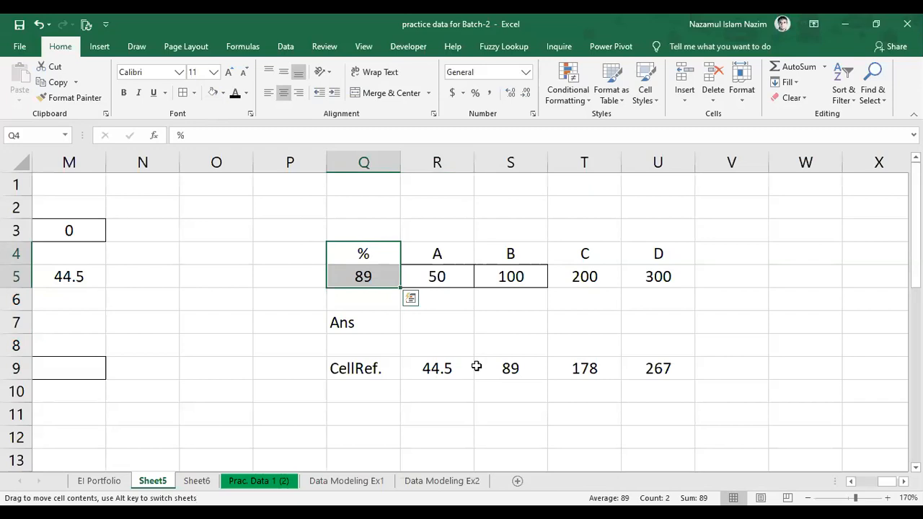
pyautogui.moveTo(400, 264); pyautogui.dragTo(767, 218)
pyautogui.click(447, 367)
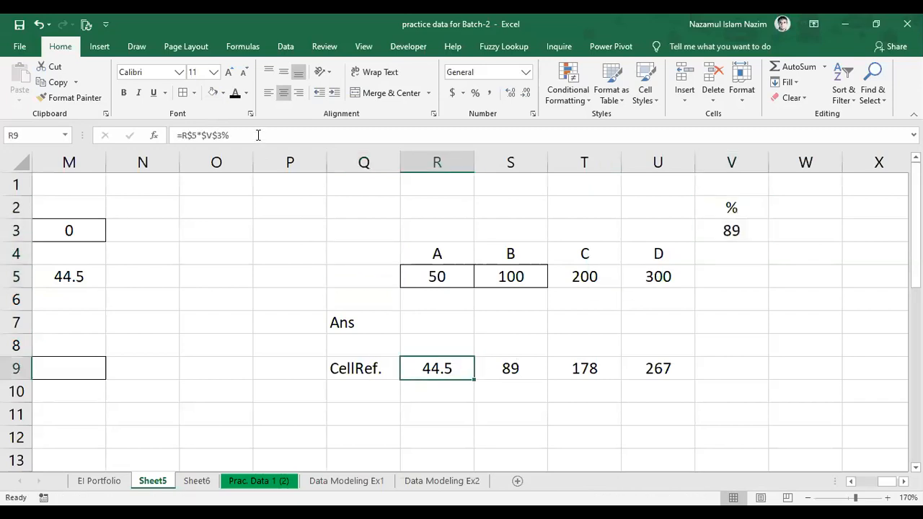
pyautogui.click(258, 136)
pyautogui.click(737, 260)
# Test the CellRef. row by setting the percentage in V3 to 23 and then to 10
pyautogui.click(736, 229)
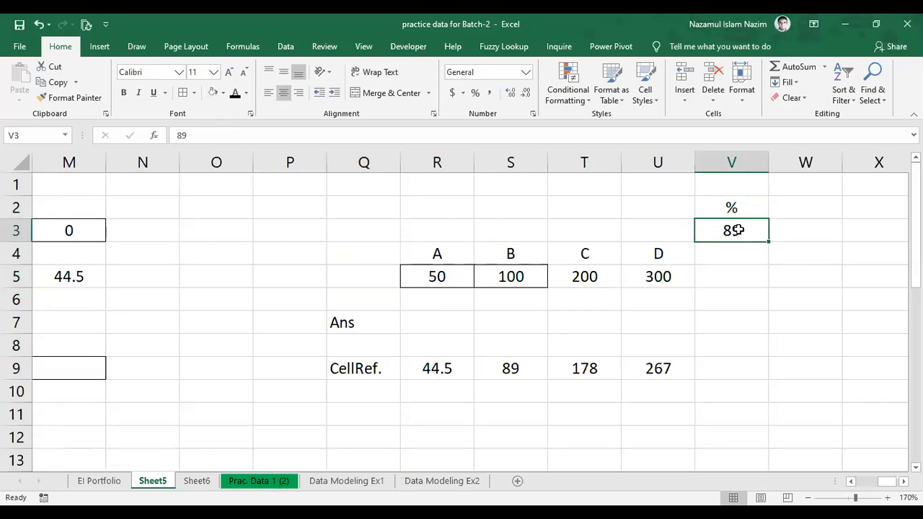
pyautogui.write('23')
pyautogui.press('Return')
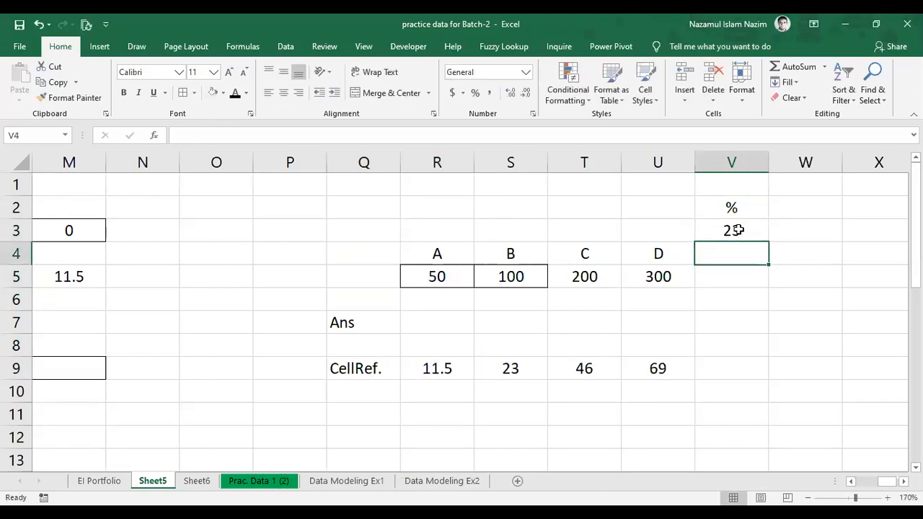
pyautogui.click(737, 229)
pyautogui.write('10')
pyautogui.press('Return')
# Set the percentage in V3 to 15
pyautogui.click(736, 230)
pyautogui.click(742, 297)
pyautogui.moveTo(309, 208); pyautogui.dragTo(744, 373)
pyautogui.click(732, 230)
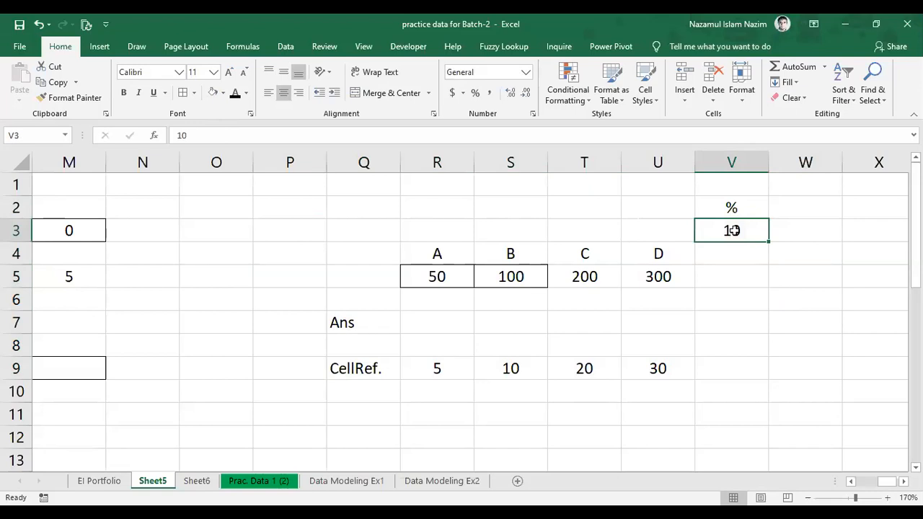
pyautogui.press('Return')
pyautogui.click(731, 230)
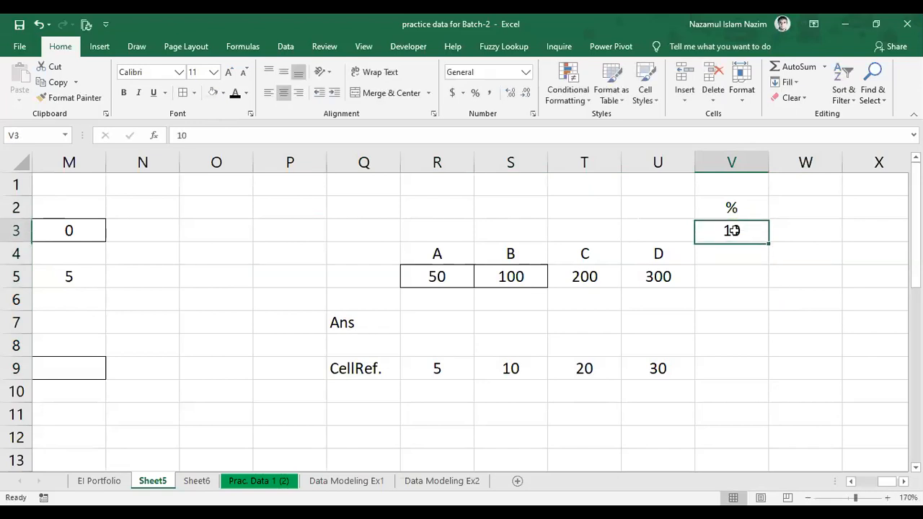
pyautogui.write('15')
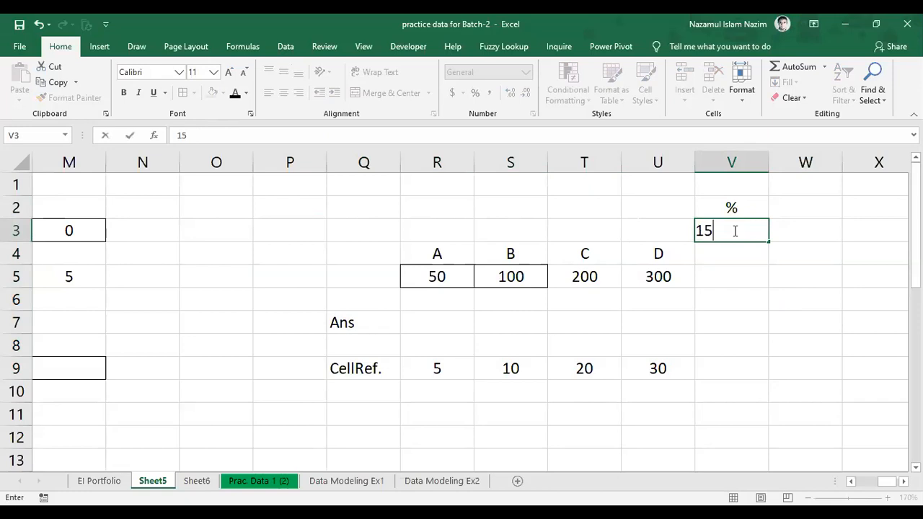
pyautogui.press('Return')
pyautogui.click(735, 238)
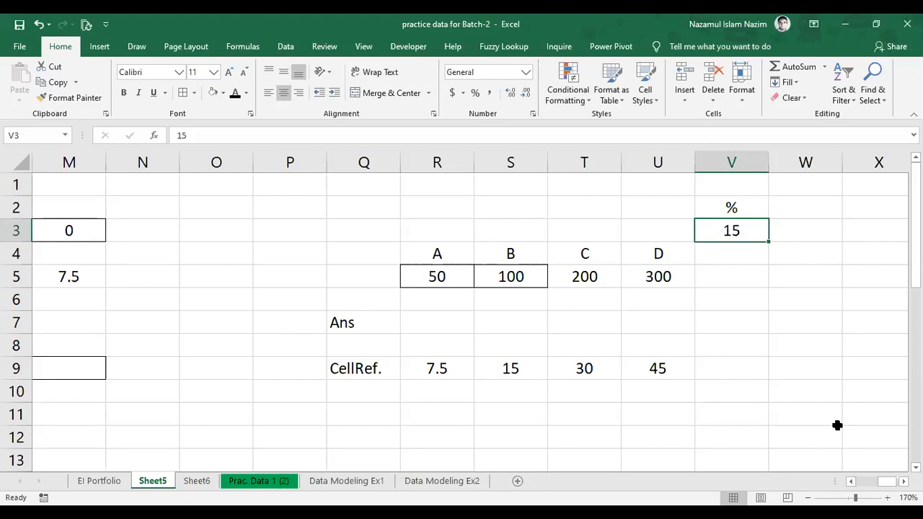
# Step through the CellRef. formulas in R9:U9 and compare their row-locked and fully locked references
pyautogui.hotkey('alt', 'Tab')
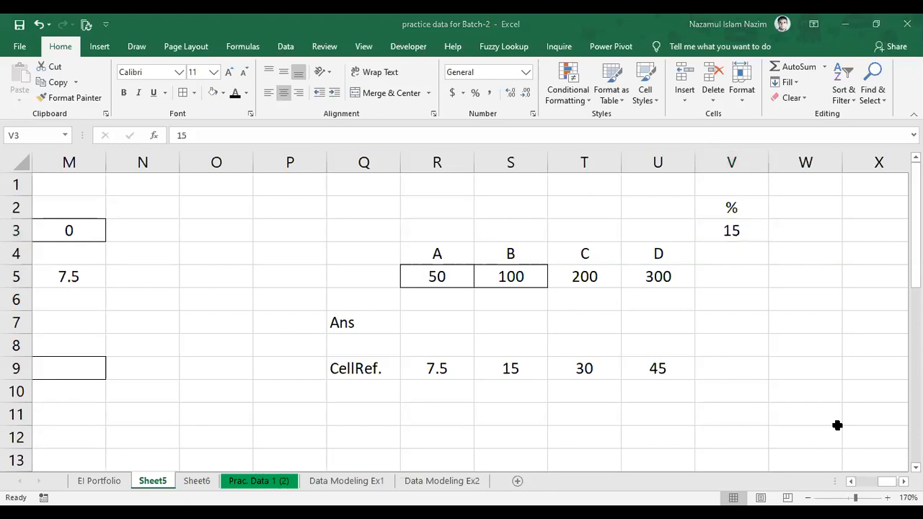
pyautogui.hotkey('alt', 'Tab')
pyautogui.click(657, 370)
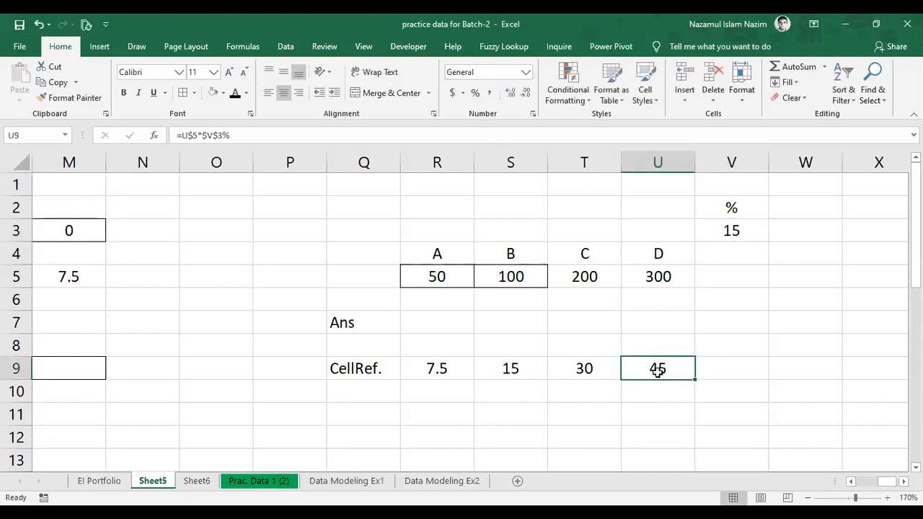
pyautogui.click(445, 371)
pyautogui.click(511, 369)
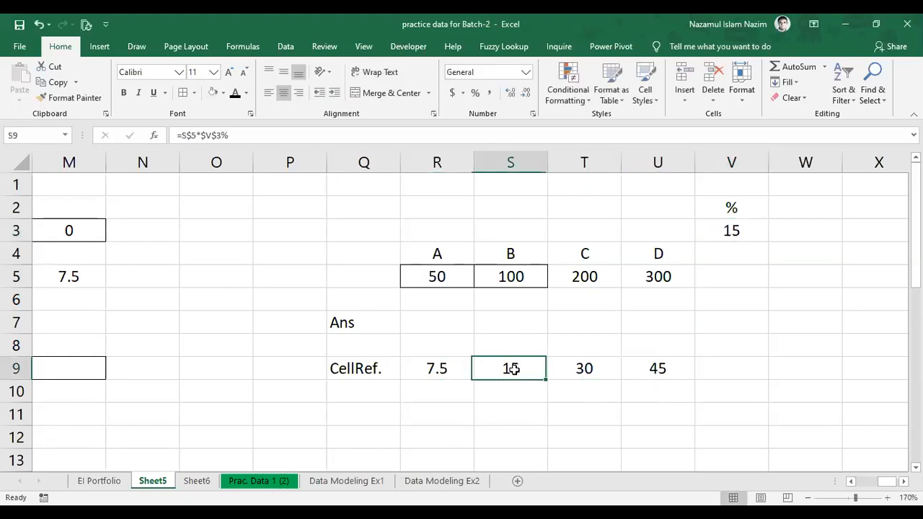
pyautogui.click(575, 368)
pyautogui.click(641, 369)
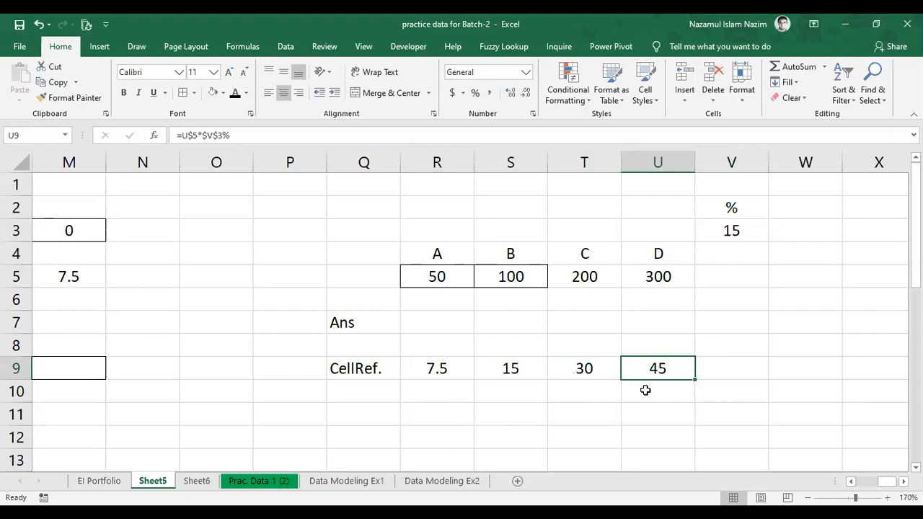
pyautogui.click(441, 369)
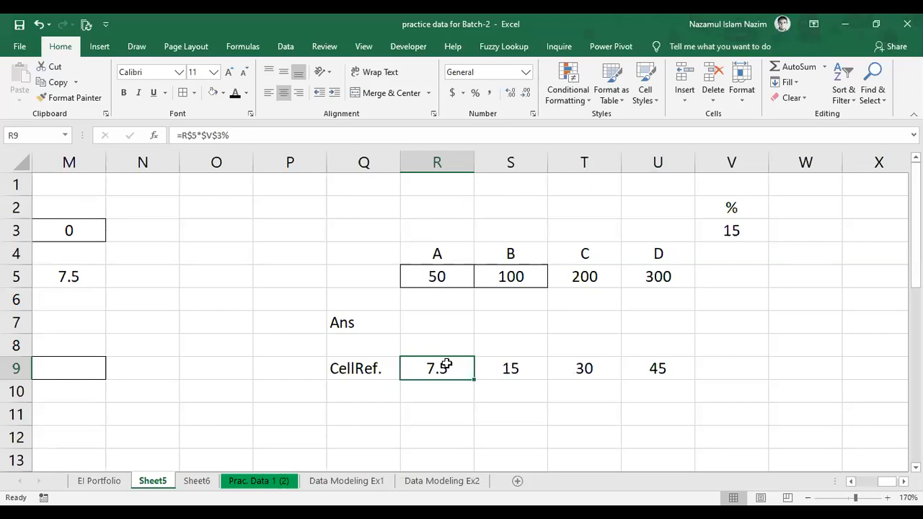
pyautogui.click(513, 325)
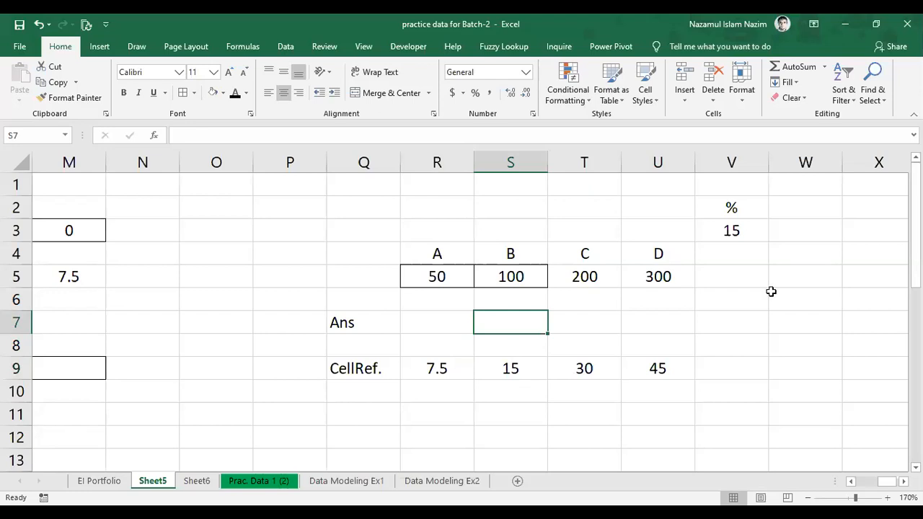
pyautogui.click(712, 325)
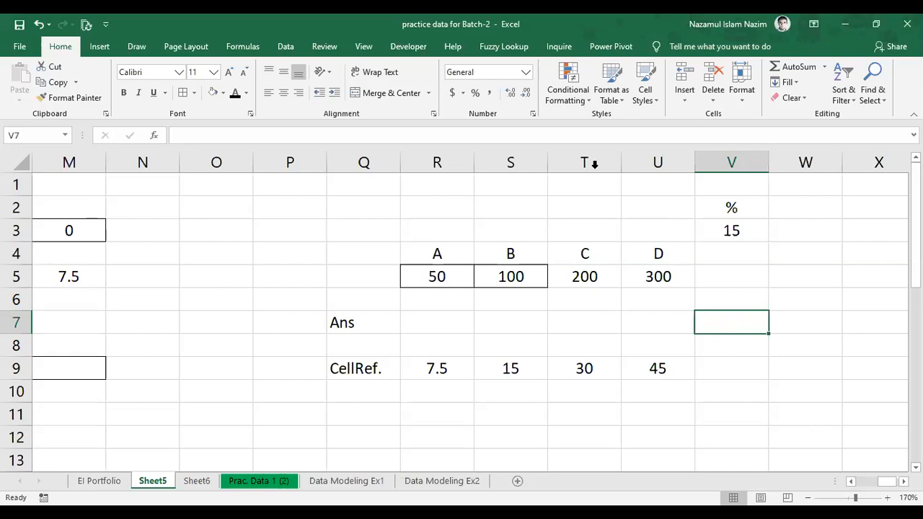
pyautogui.hotkey('alt', 'Tab')
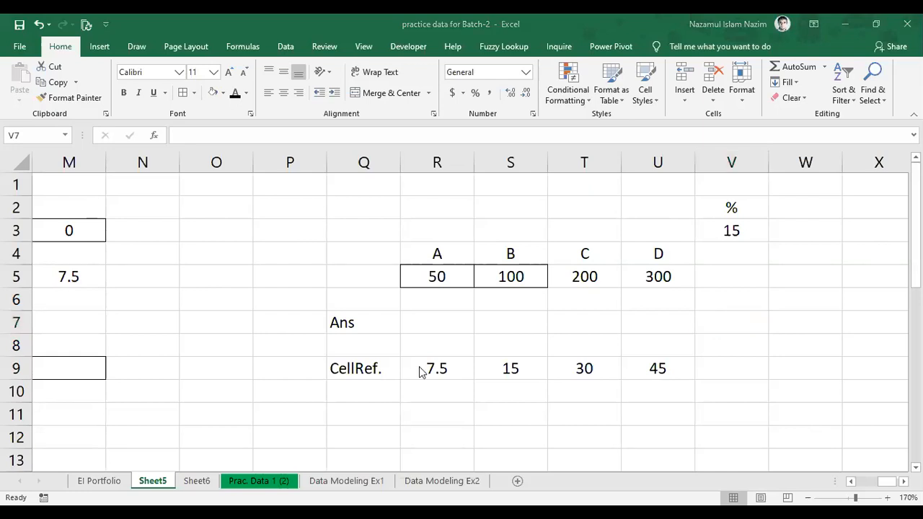
pyautogui.hotkey('alt', 'Tab')
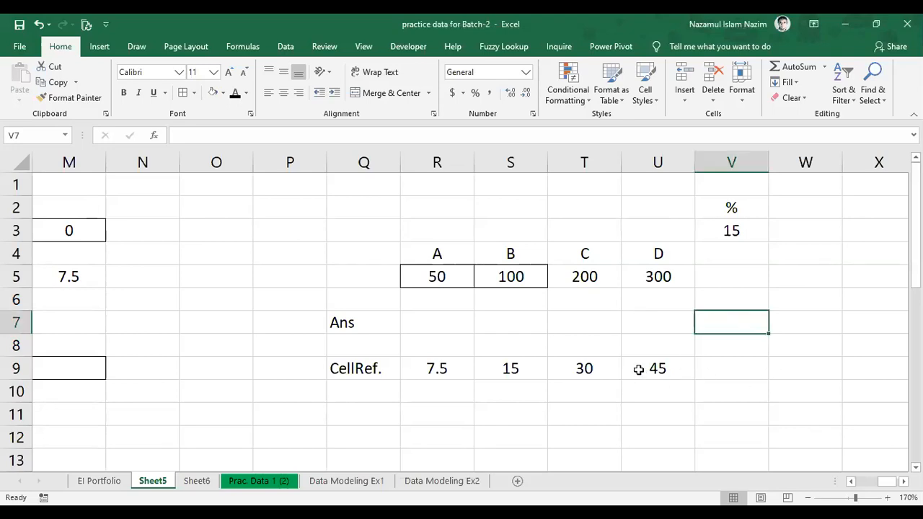
# Enter a sample $ sign in the empty cell O5 and clear it again
pyautogui.click(200, 282)
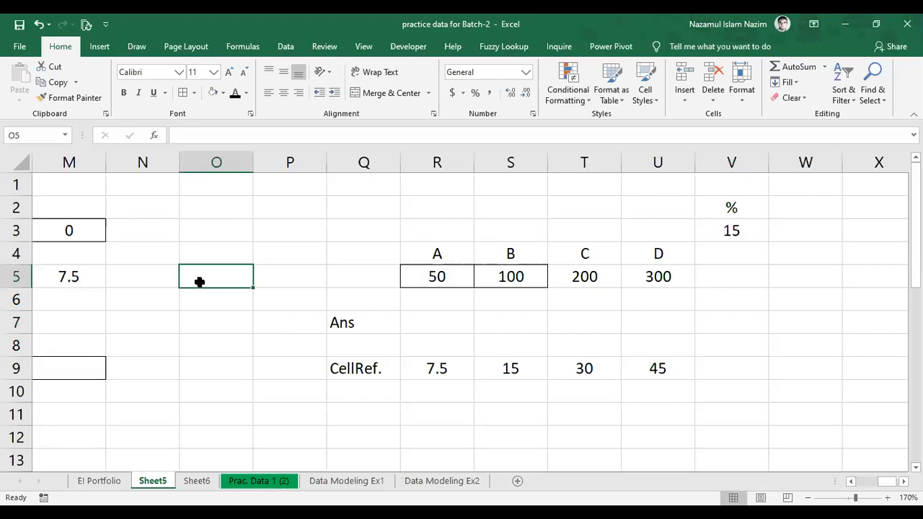
pyautogui.write('$')
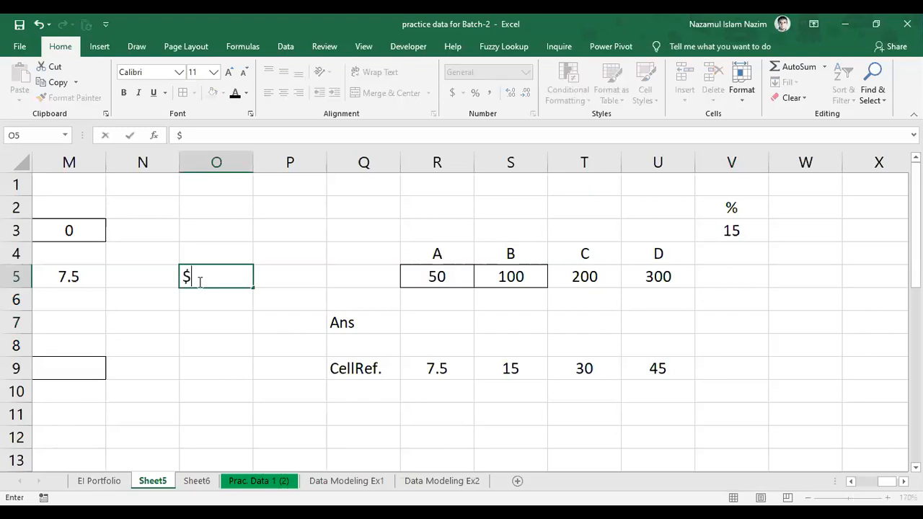
pyautogui.click(199, 349)
pyautogui.click(211, 275)
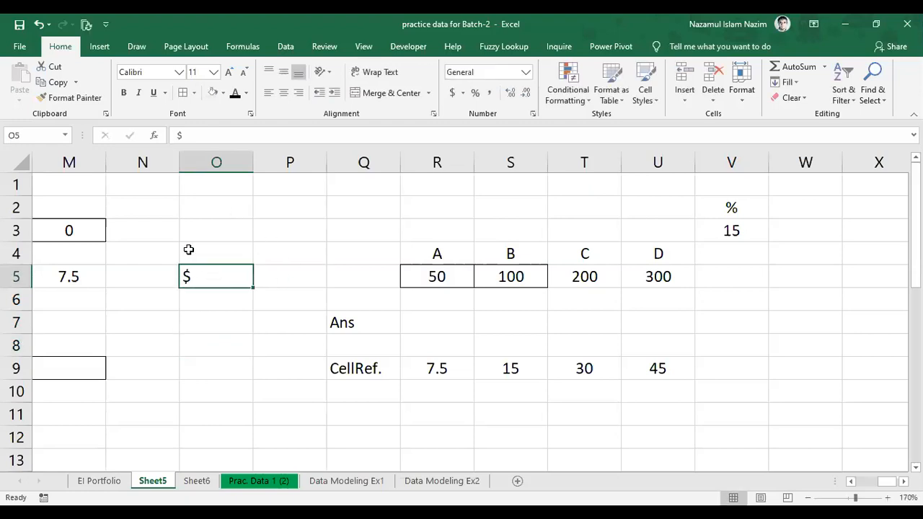
pyautogui.press('Delete')
pyautogui.press('Return')
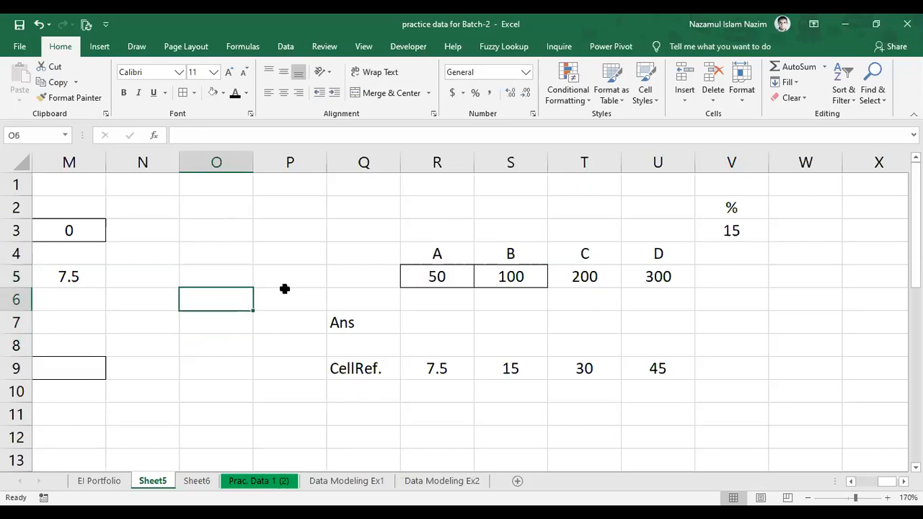
# Remove the row lock from the first reference in R9, making the formula =R5*$V$3%
pyautogui.press('Up')
pyautogui.hotkey('ctrl', 'Right')
pyautogui.click(424, 382)
pyautogui.click(443, 369)
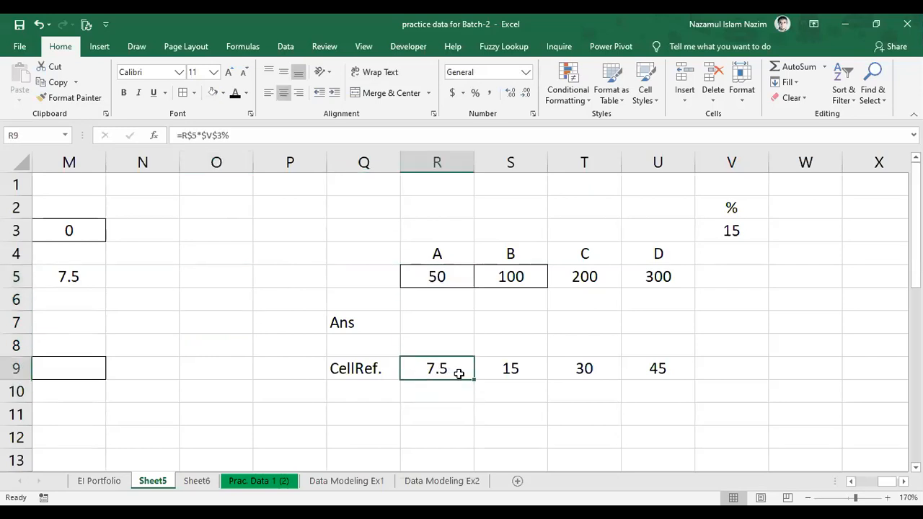
pyautogui.click(193, 135)
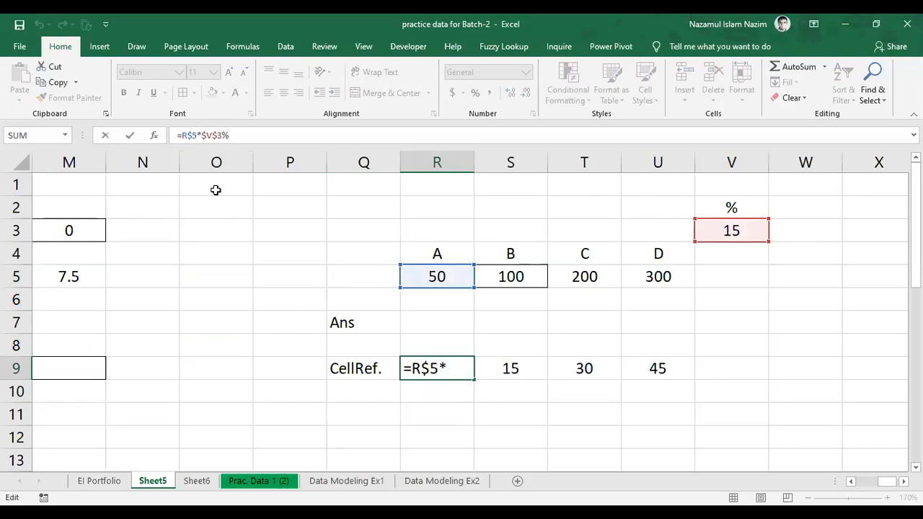
pyautogui.press('BackSpace')
pyautogui.write('$')
pyautogui.press('BackSpace')
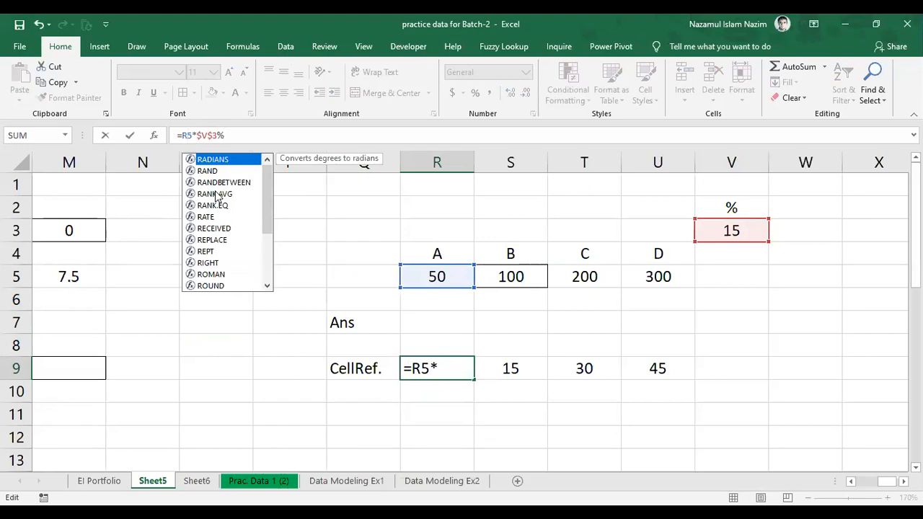
pyautogui.click(319, 230)
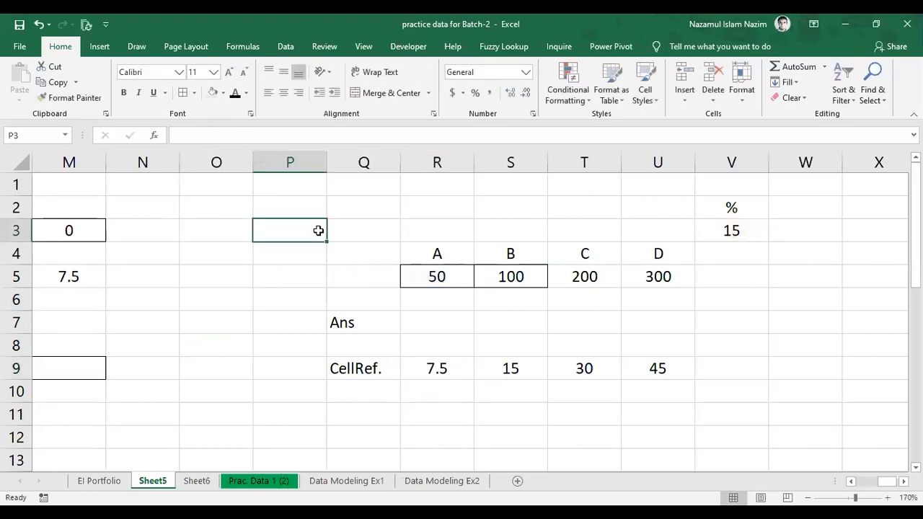
# Cycle the R5 reference in the R9 formula through its absolute, row-locked, column-locked and relative forms, and discard the edit
pyautogui.click(435, 364)
pyautogui.click(267, 269)
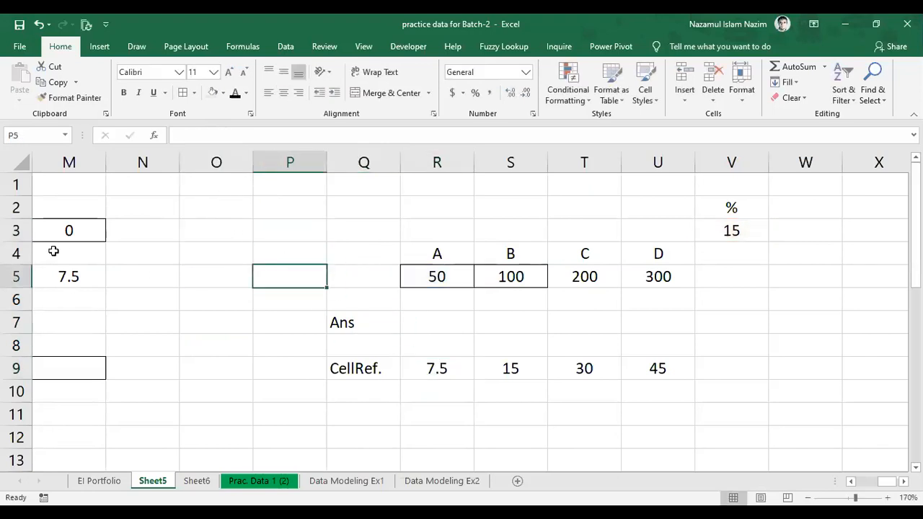
pyautogui.click(70, 274)
pyautogui.click(442, 371)
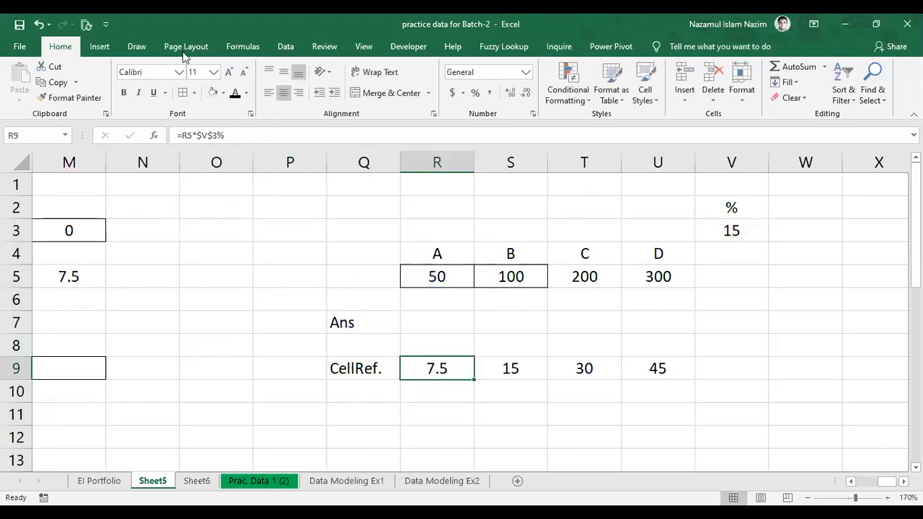
pyautogui.click(189, 136)
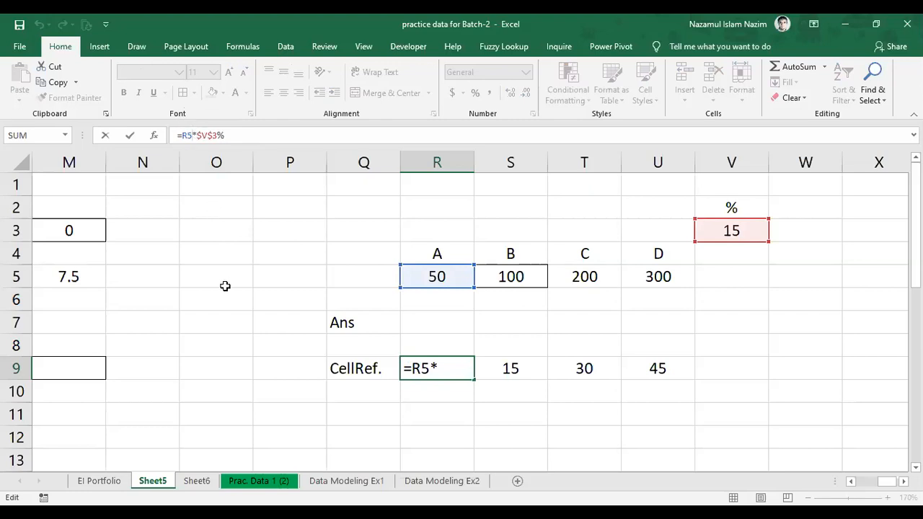
pyautogui.press('F4')
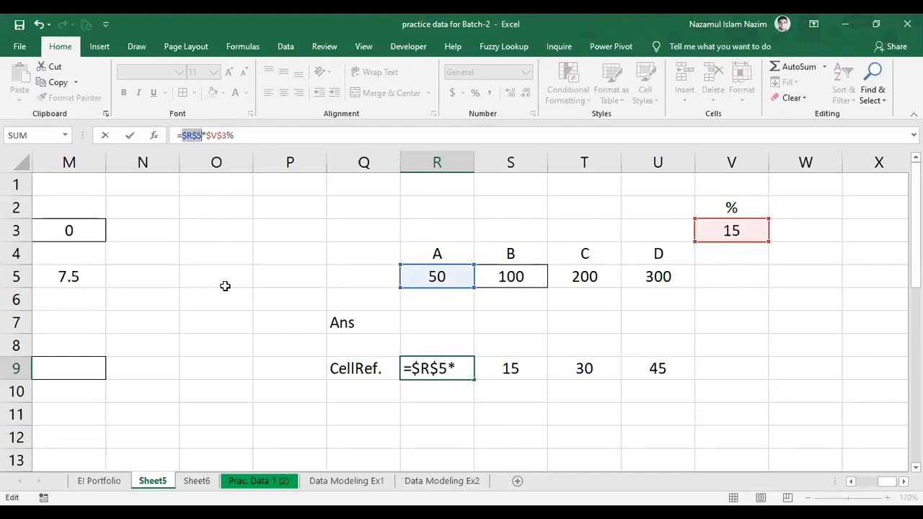
pyautogui.press('F4')
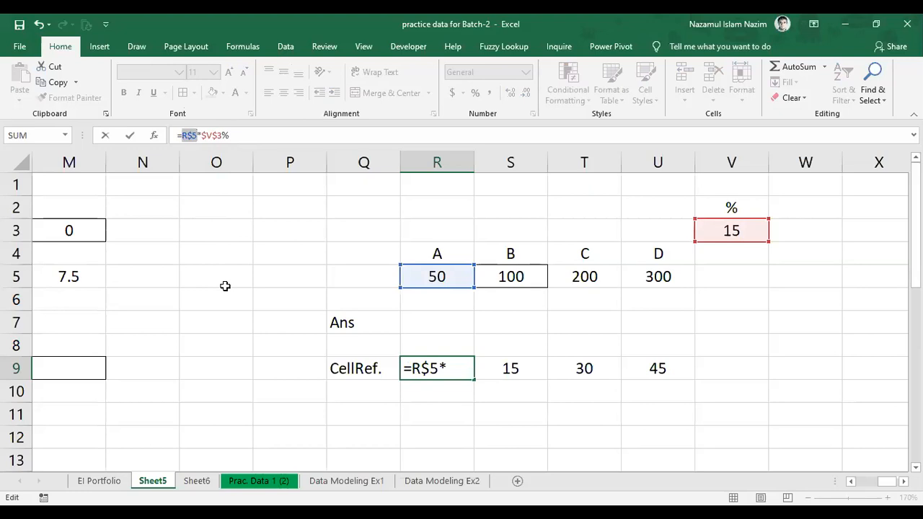
pyautogui.press('F4')
pyautogui.press('F4')
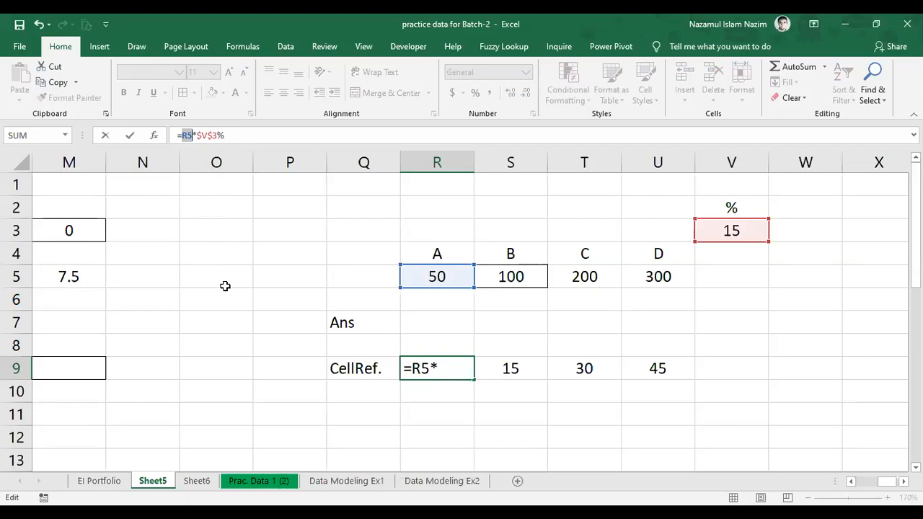
pyautogui.press('F4')
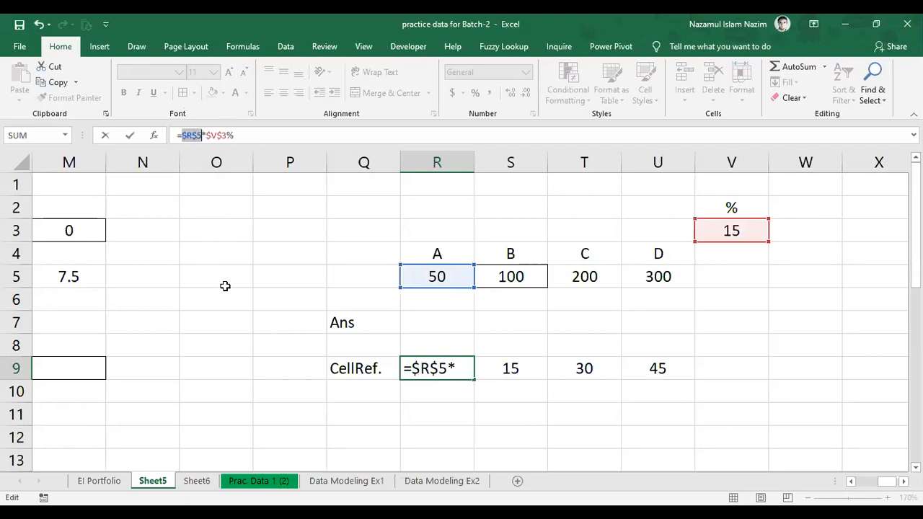
pyautogui.press('F4')
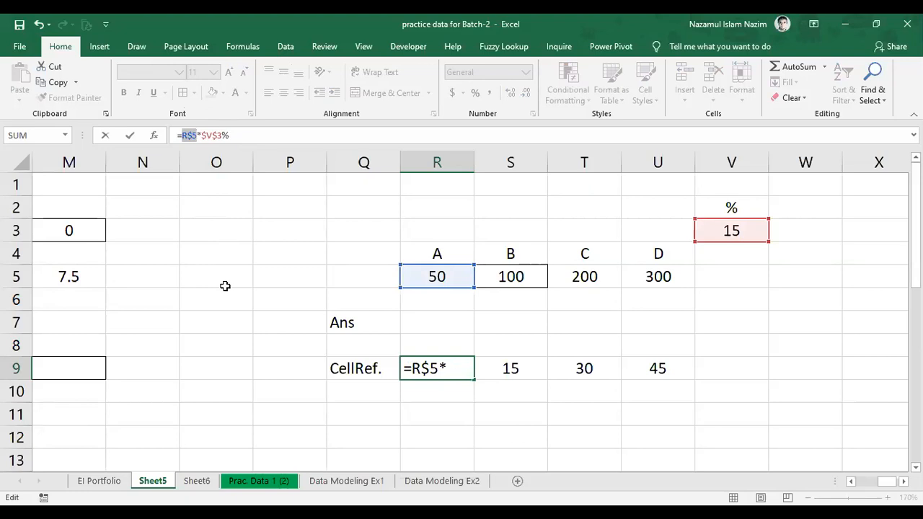
pyautogui.press('F4')
pyautogui.press('F4')
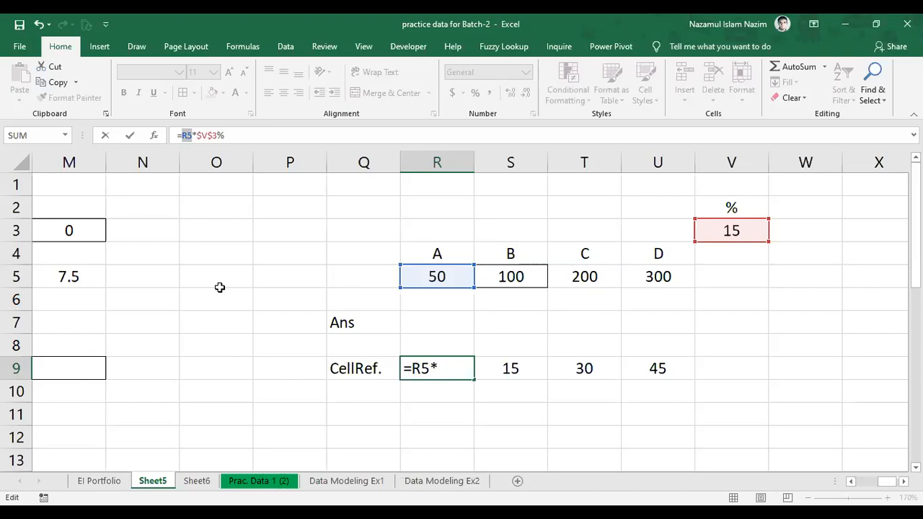
pyautogui.click(231, 258)
pyautogui.press('Escape')
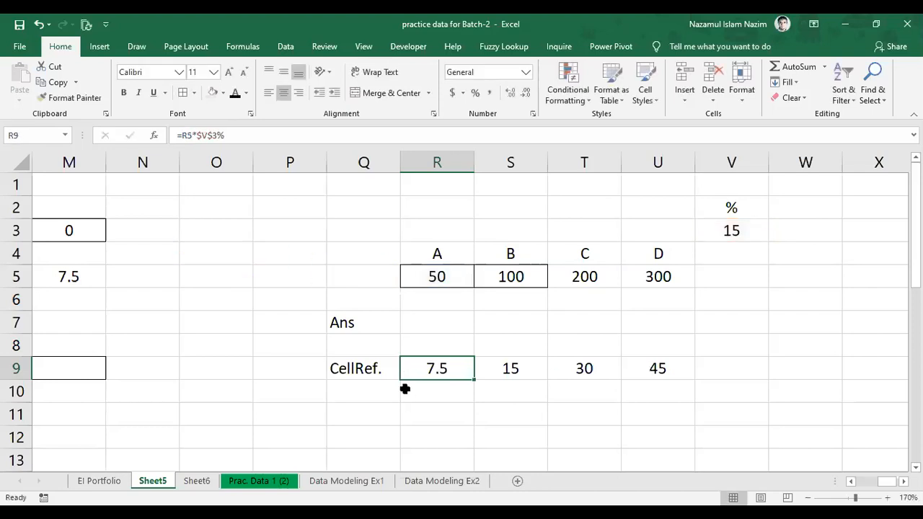
# Insert a $ before the row number of R5 in the R9 formula and remove it again
pyautogui.click(189, 137)
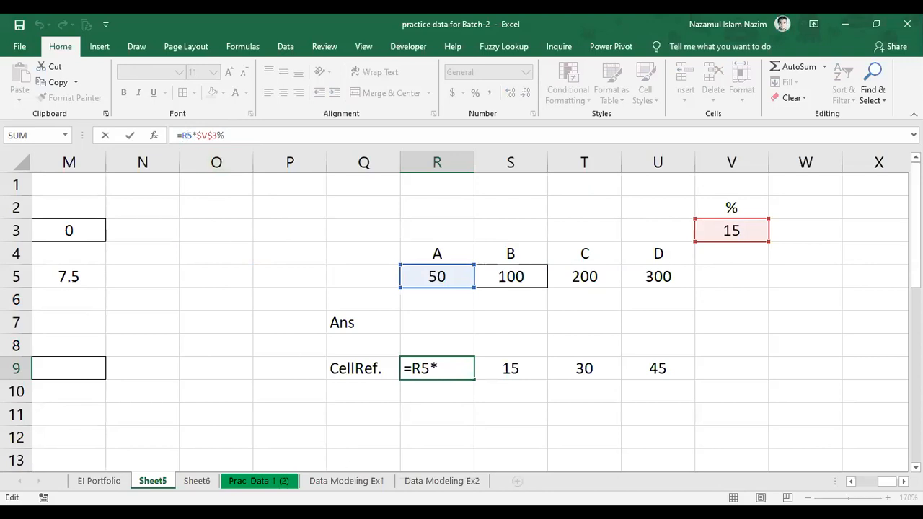
pyautogui.write('$')
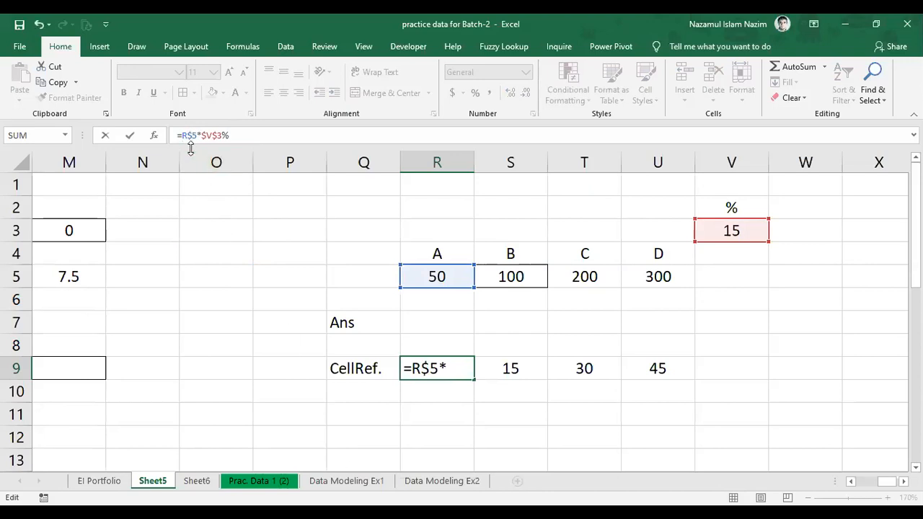
pyautogui.press('BackSpace')
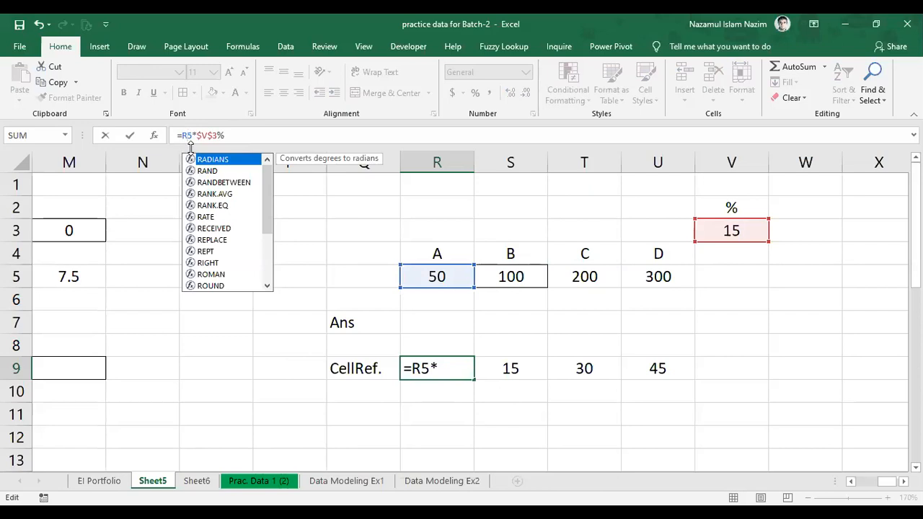
pyautogui.press('Return')
pyautogui.press('Return')
pyautogui.click(440, 361)
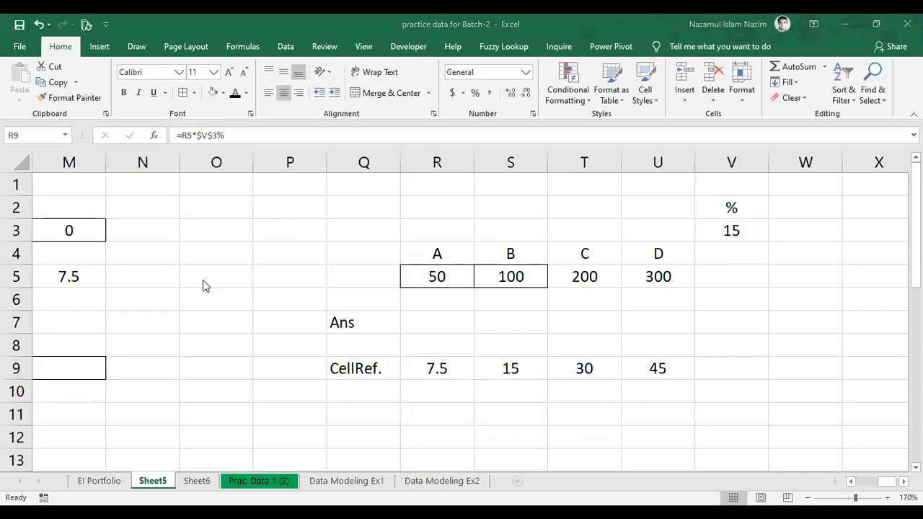
pyautogui.click(230, 280)
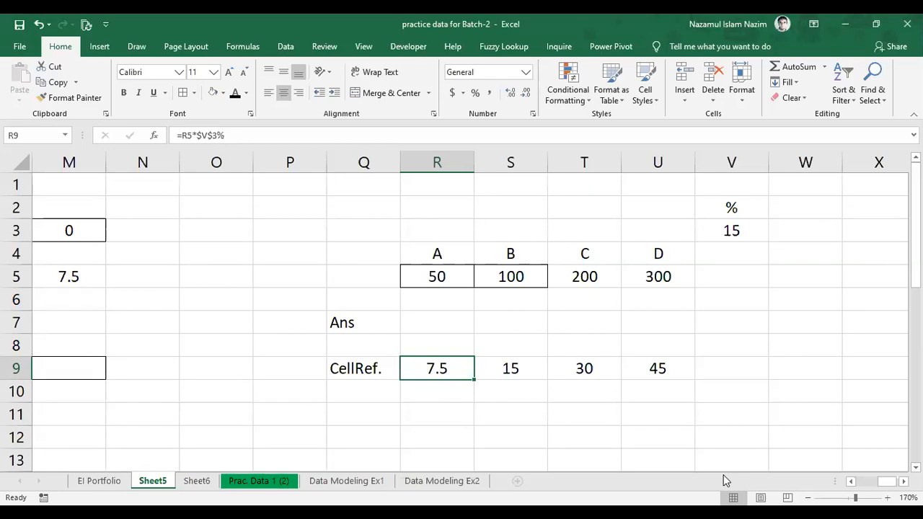
pyautogui.click(761, 236)
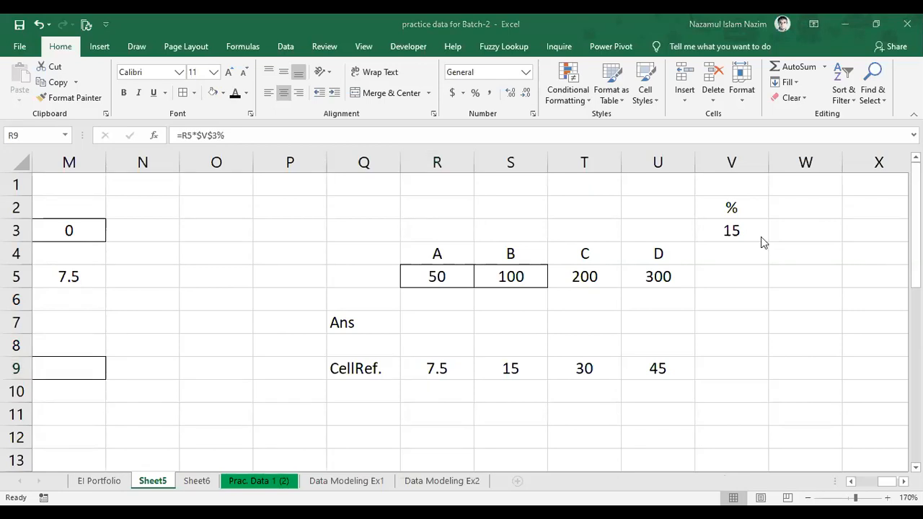
pyautogui.moveTo(743, 365); pyautogui.dragTo(309, 210)
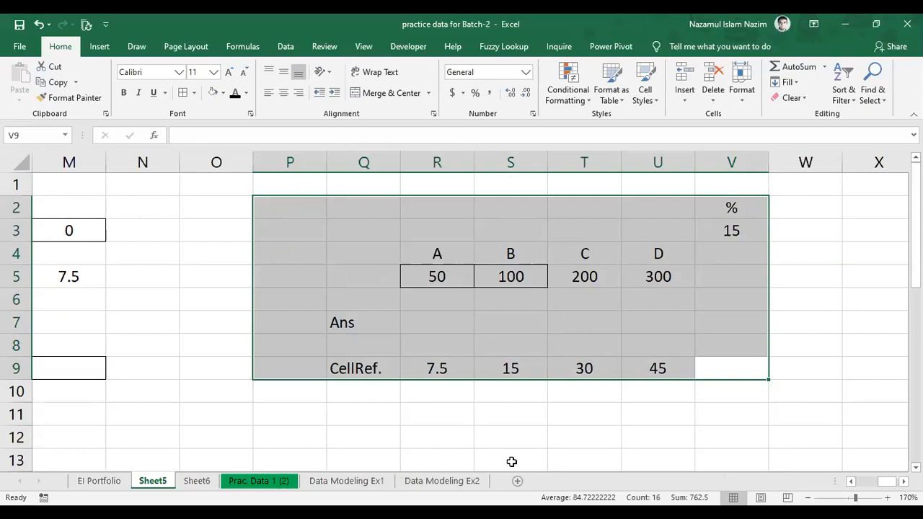
pyautogui.hotkey('alt', 'Tab')
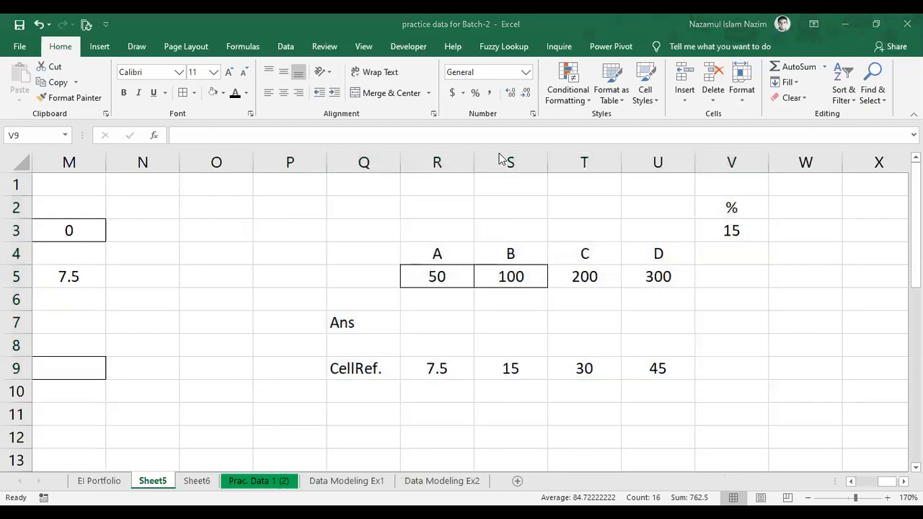
pyautogui.hotkey('alt', 'Tab')
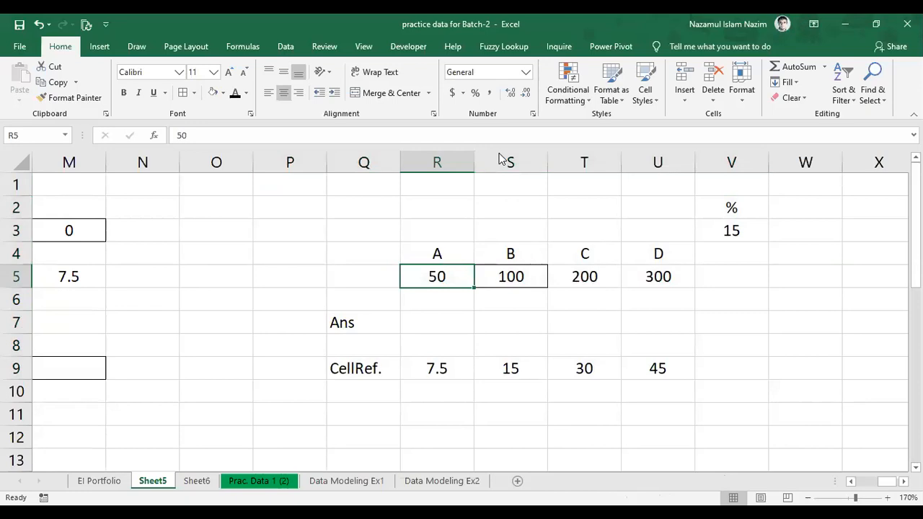
# Examine how the A to D values in R5:U5 span different columns, R to U, within the same row 5
pyautogui.press('Up')
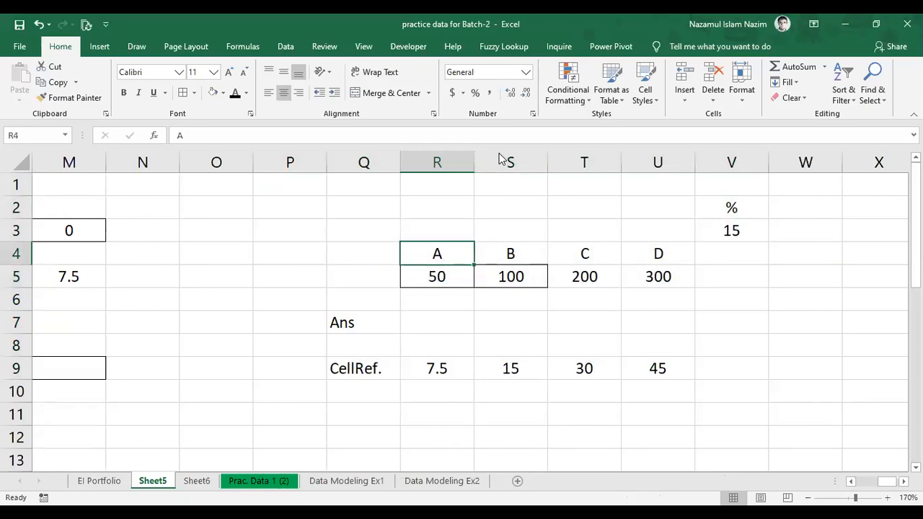
pyautogui.moveTo(441, 254); pyautogui.dragTo(638, 268)
pyautogui.hotkey('shift', 'BackSpace')
pyautogui.click(438, 161)
pyautogui.click(508, 160)
pyautogui.click(611, 158)
pyautogui.click(654, 158)
pyautogui.moveTo(425, 300); pyautogui.dragTo(425, 344)
pyautogui.moveTo(510, 300); pyautogui.dragTo(510, 345)
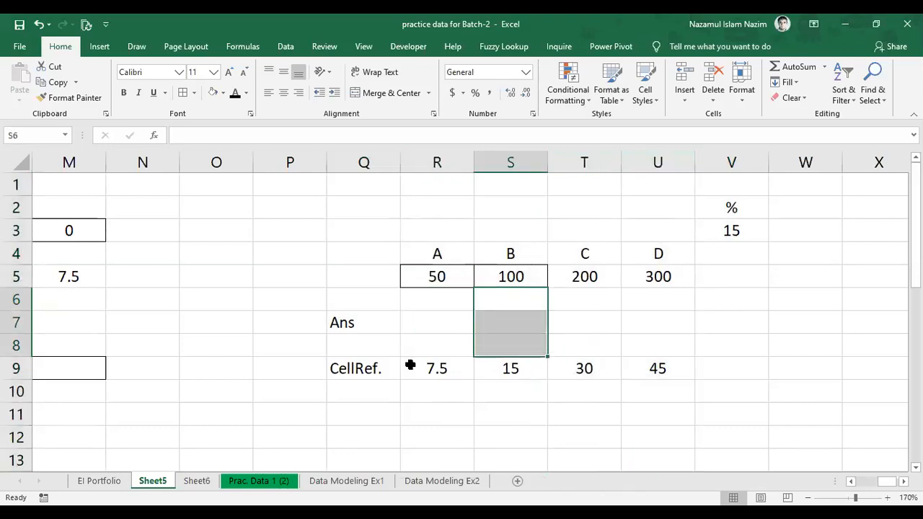
pyautogui.click(11, 278)
pyautogui.moveTo(437, 277); pyautogui.dragTo(655, 273)
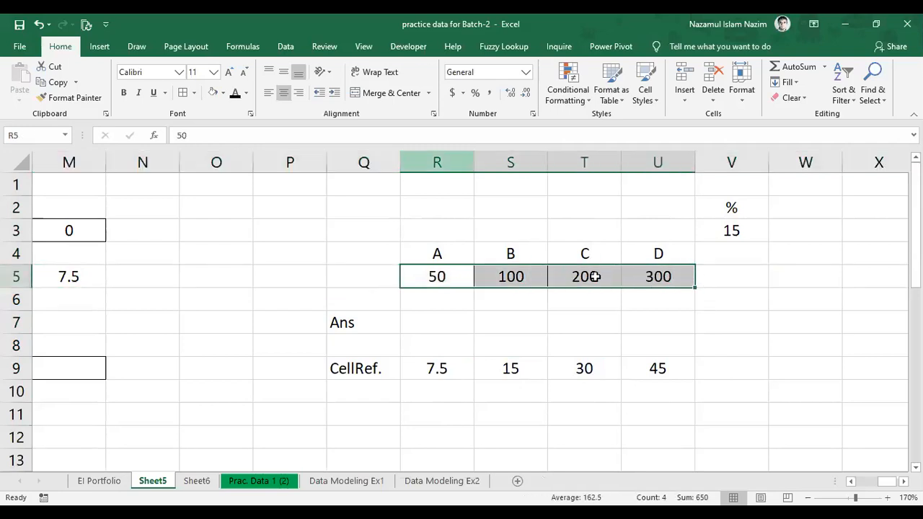